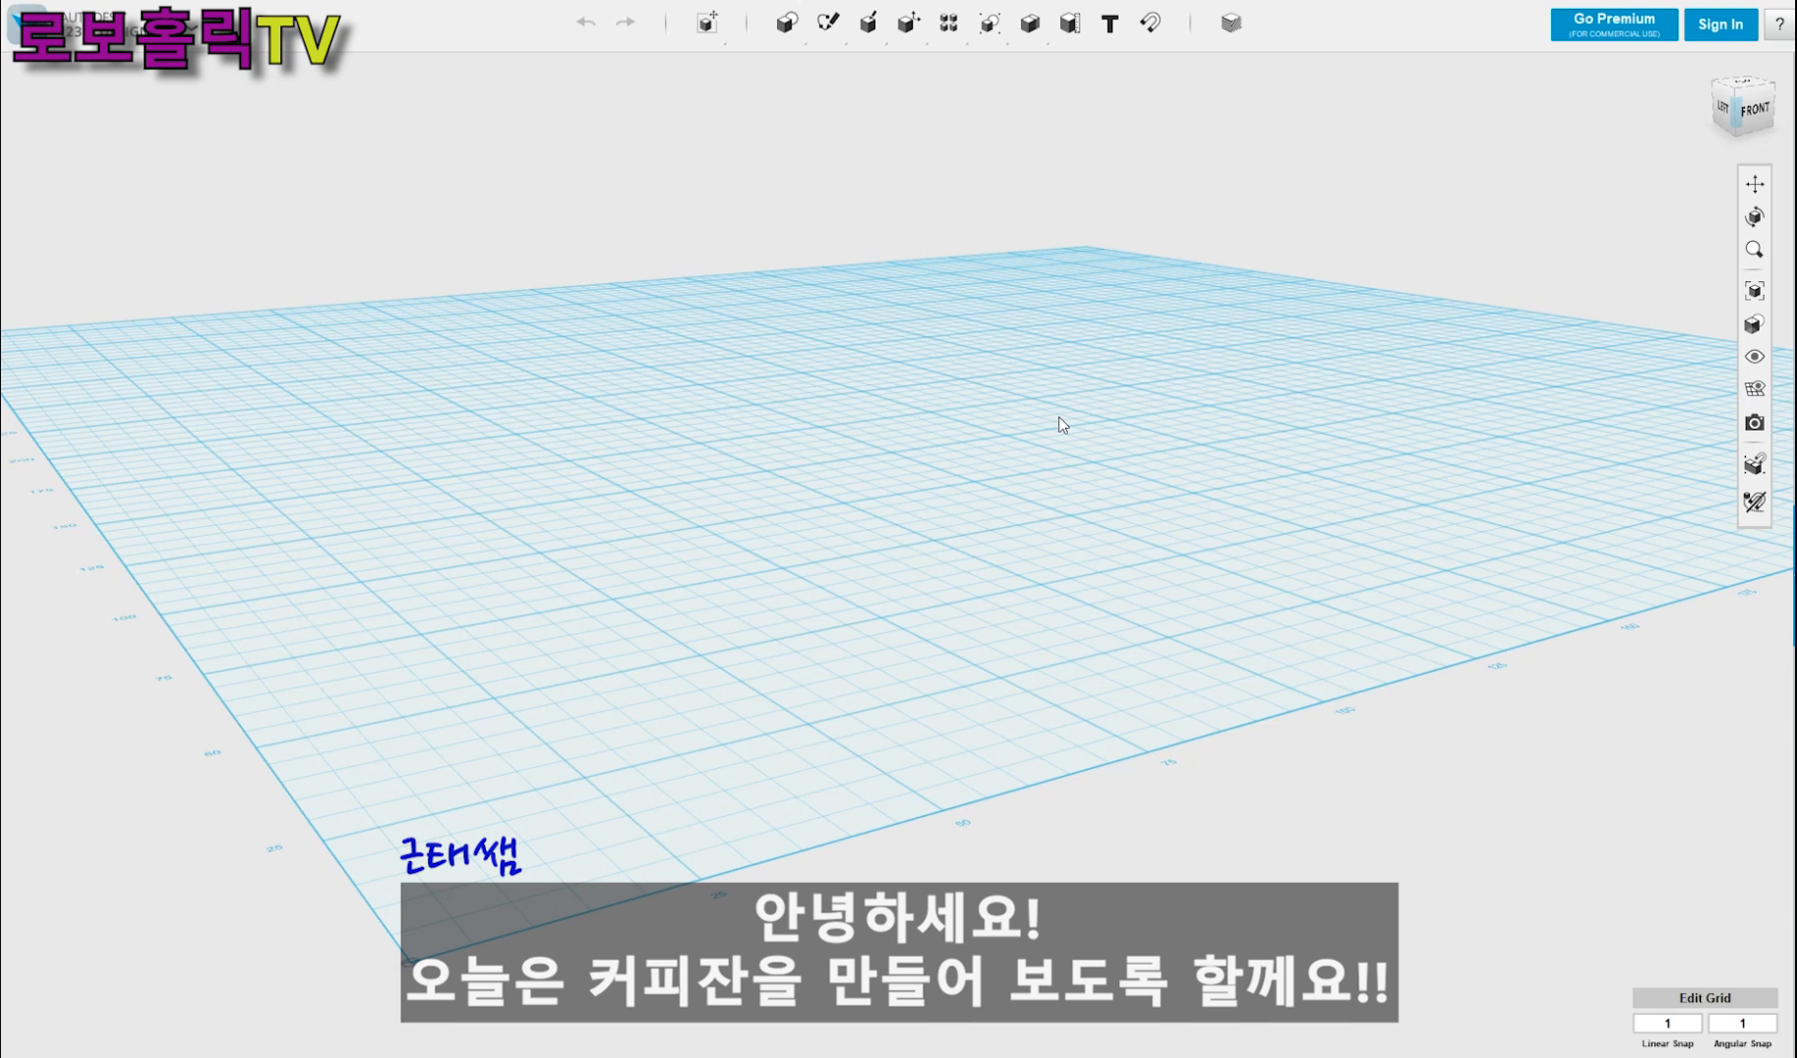
- In top view, start a polyline sketch on the grid and draw the cup's slanted side line about 51 mm long
{"action": "left_click", "coordinate": [1749, 86]}
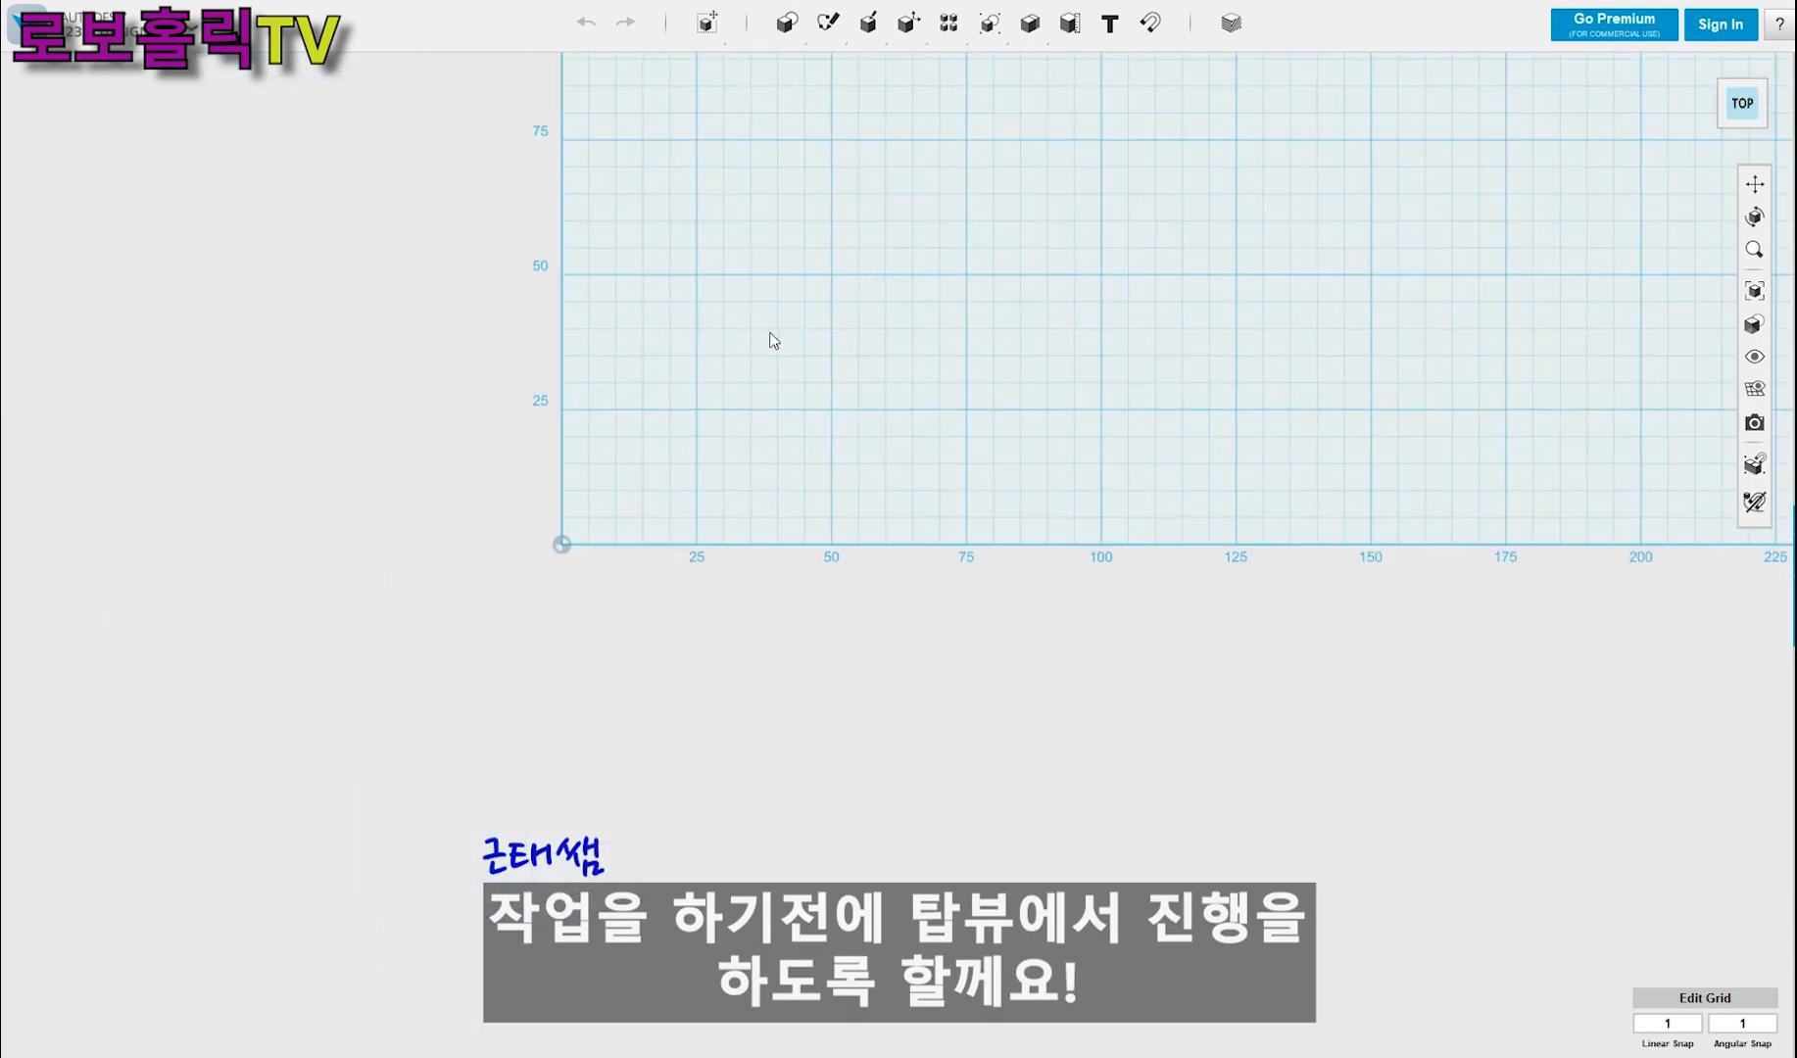
{"action": "middle_click_drag", "start_coordinate": [1162, 207], "coordinate": [780, 751]}
{"action": "scroll", "coordinate": [780, 750], "scroll_direction": "down", "scroll_amount": 3}
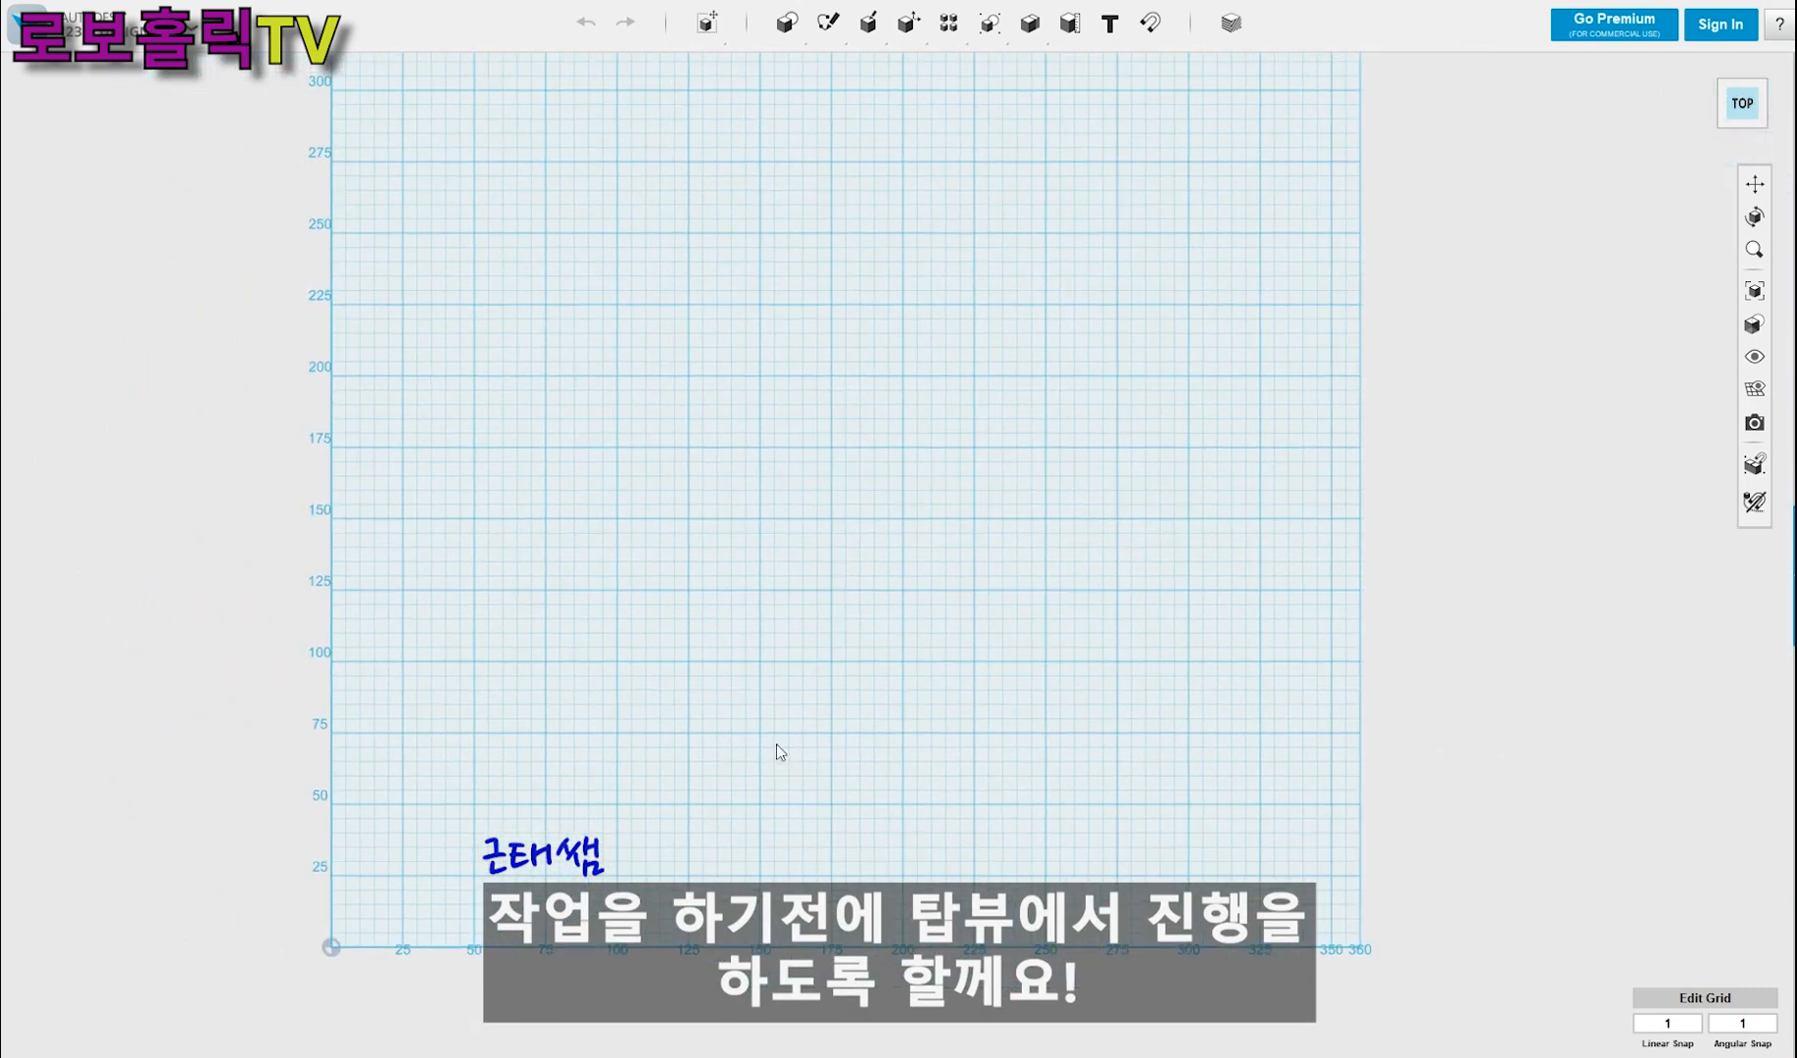
{"action": "mouse_move", "coordinate": [900, 275]}
{"action": "middle_mouse_down"}
{"action": "mouse_move", "coordinate": [900, 376]}
{"action": "mouse_move", "coordinate": [921, 345]}
{"action": "middle_mouse_up"}
{"action": "scroll", "coordinate": [890, 257], "scroll_direction": "up", "scroll_amount": 1}
{"action": "mouse_move", "coordinate": [817, 8]}
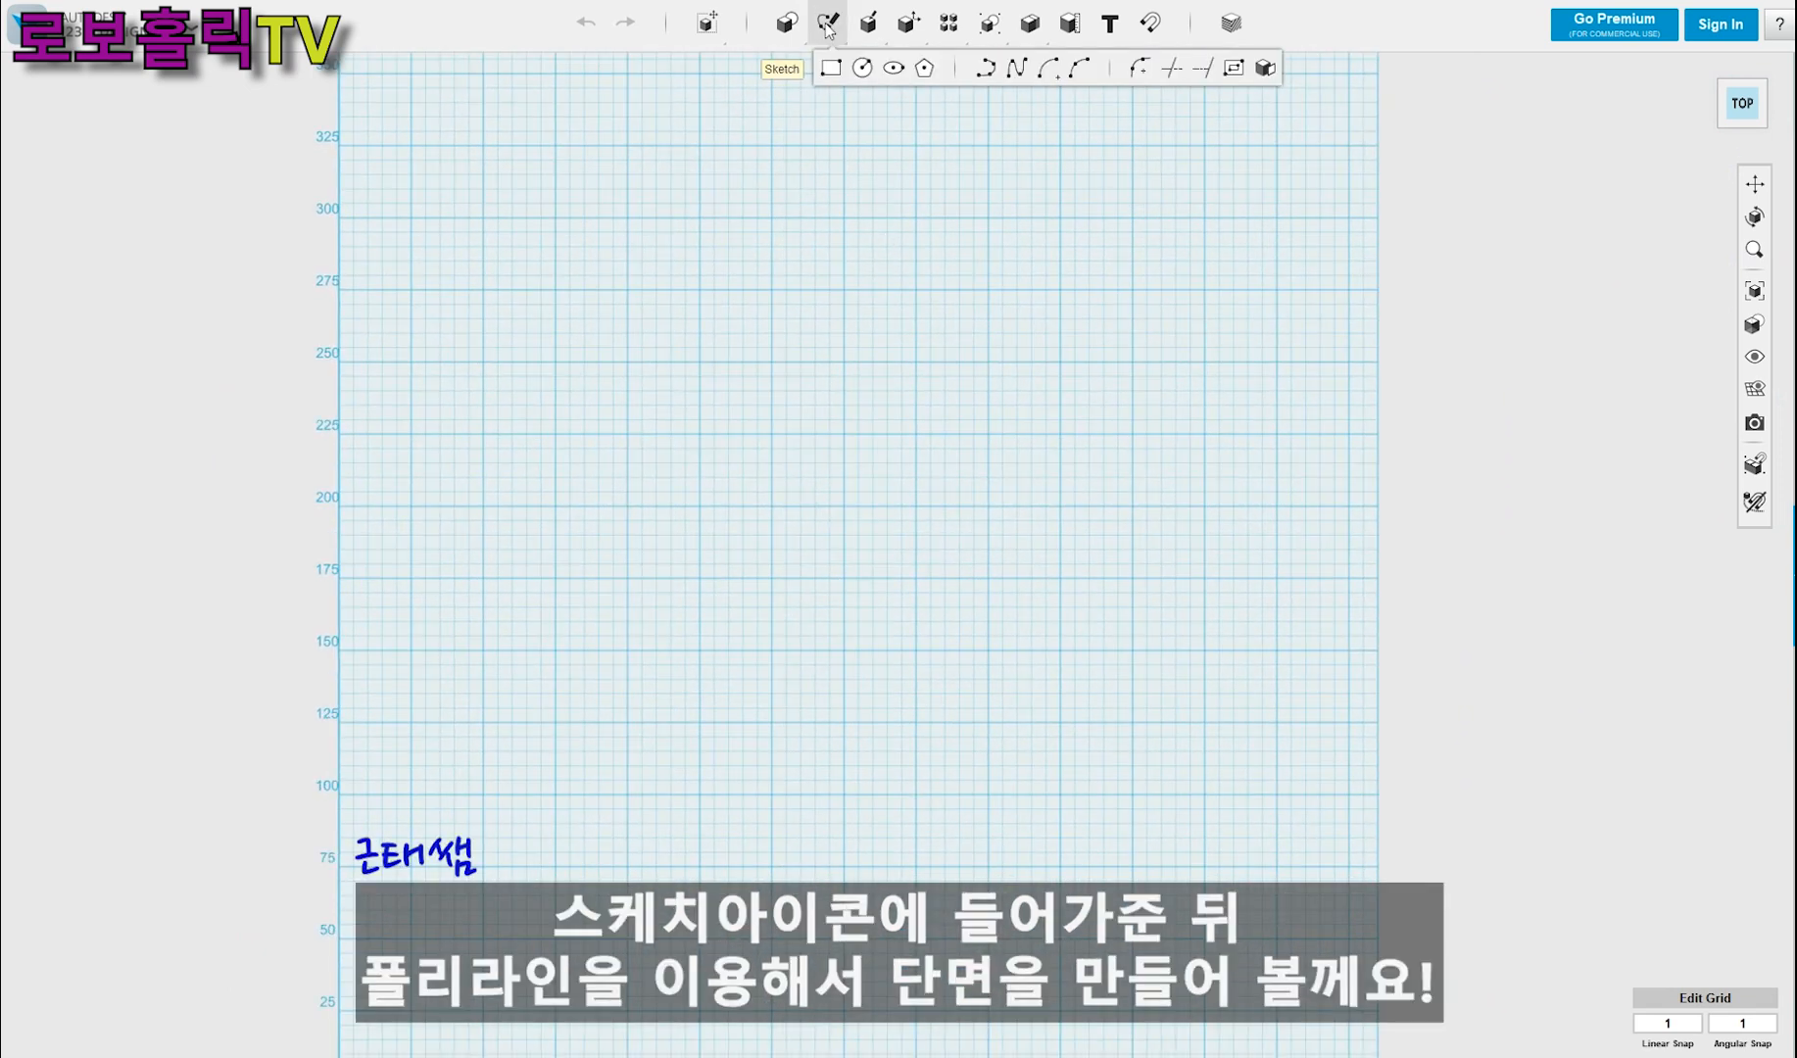
{"action": "left_click", "coordinate": [986, 70]}
{"action": "scroll", "coordinate": [879, 401], "scroll_direction": "up", "scroll_amount": 3}
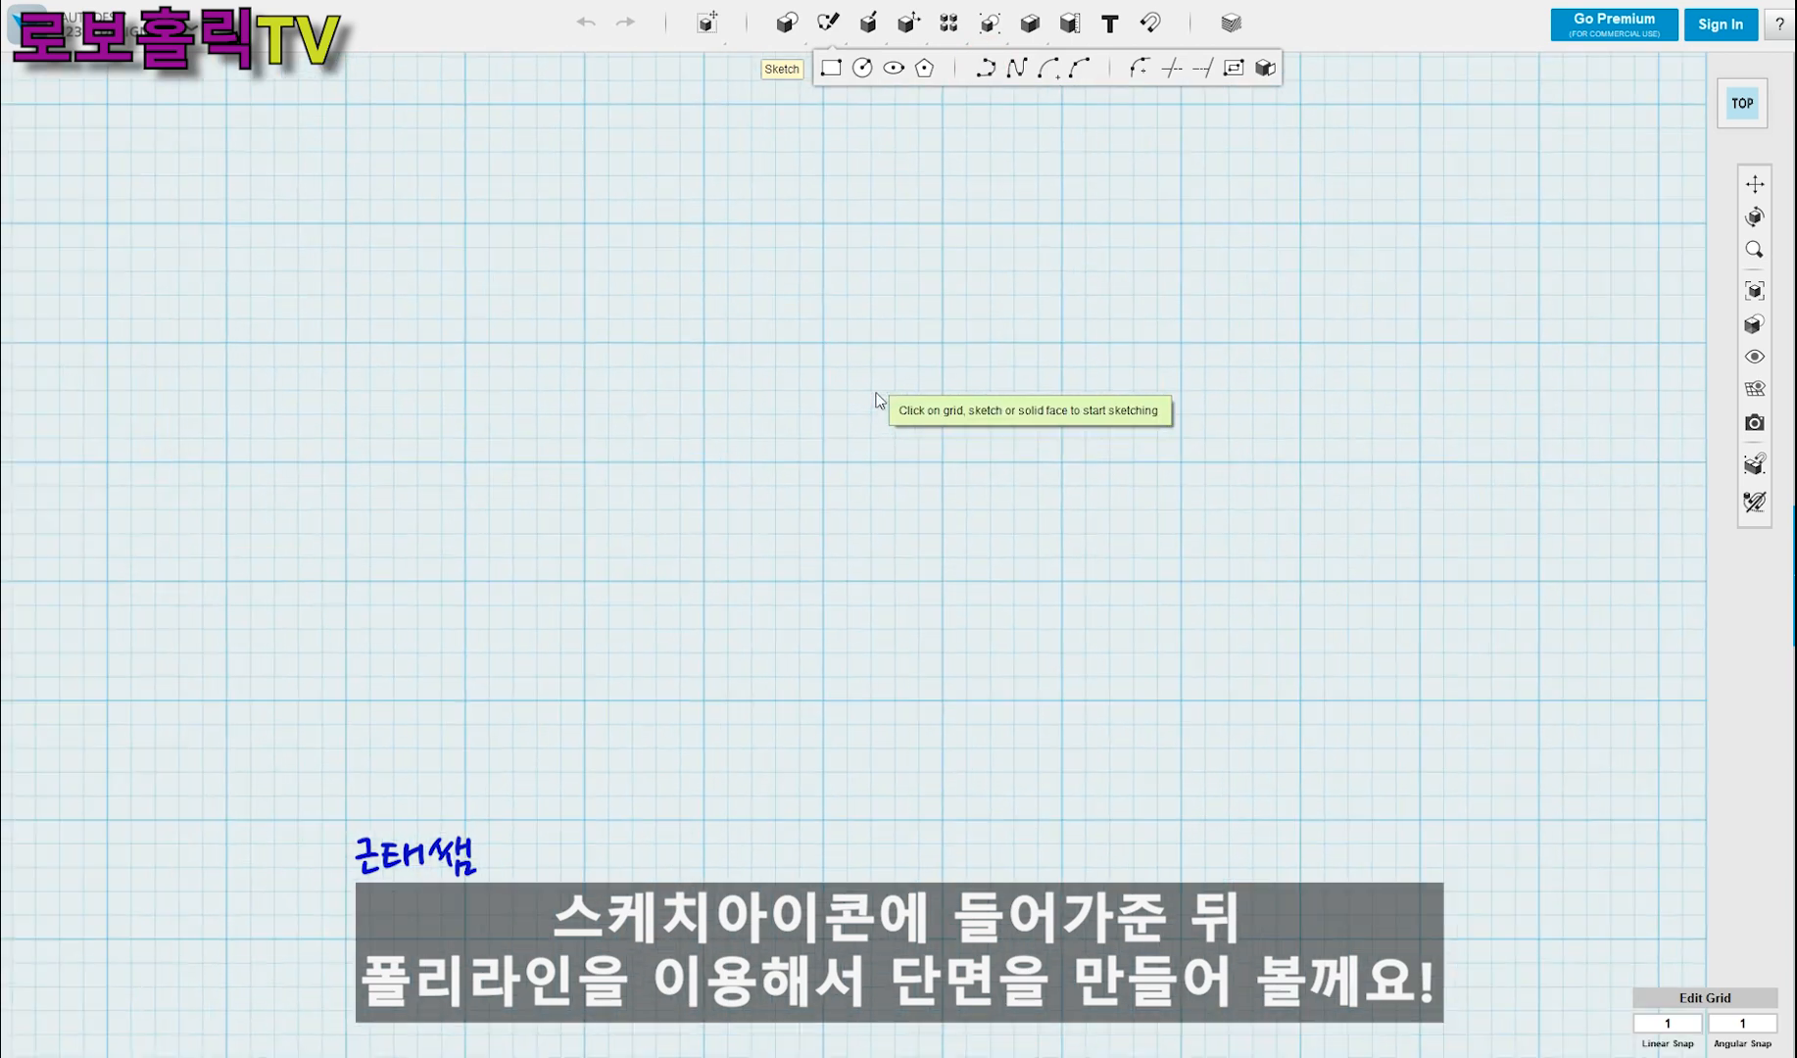
{"action": "left_click", "coordinate": [924, 349]}
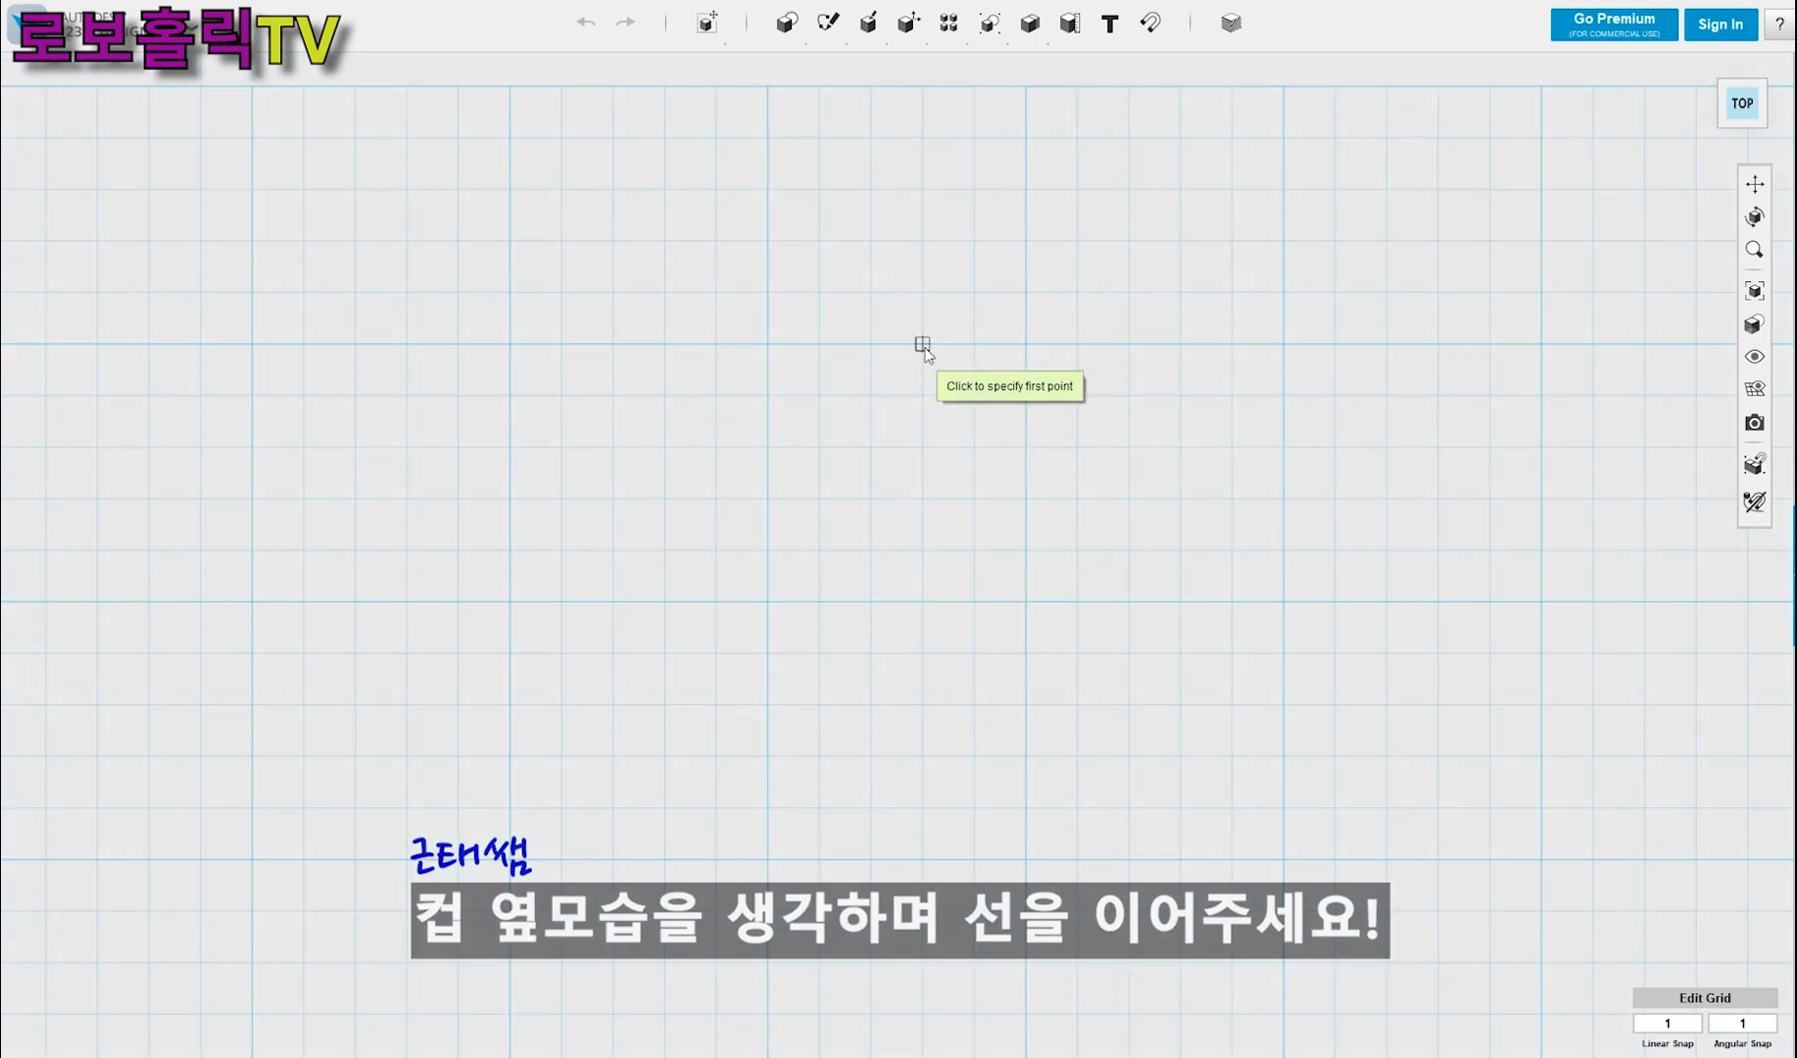
{"action": "left_click", "coordinate": [923, 345]}
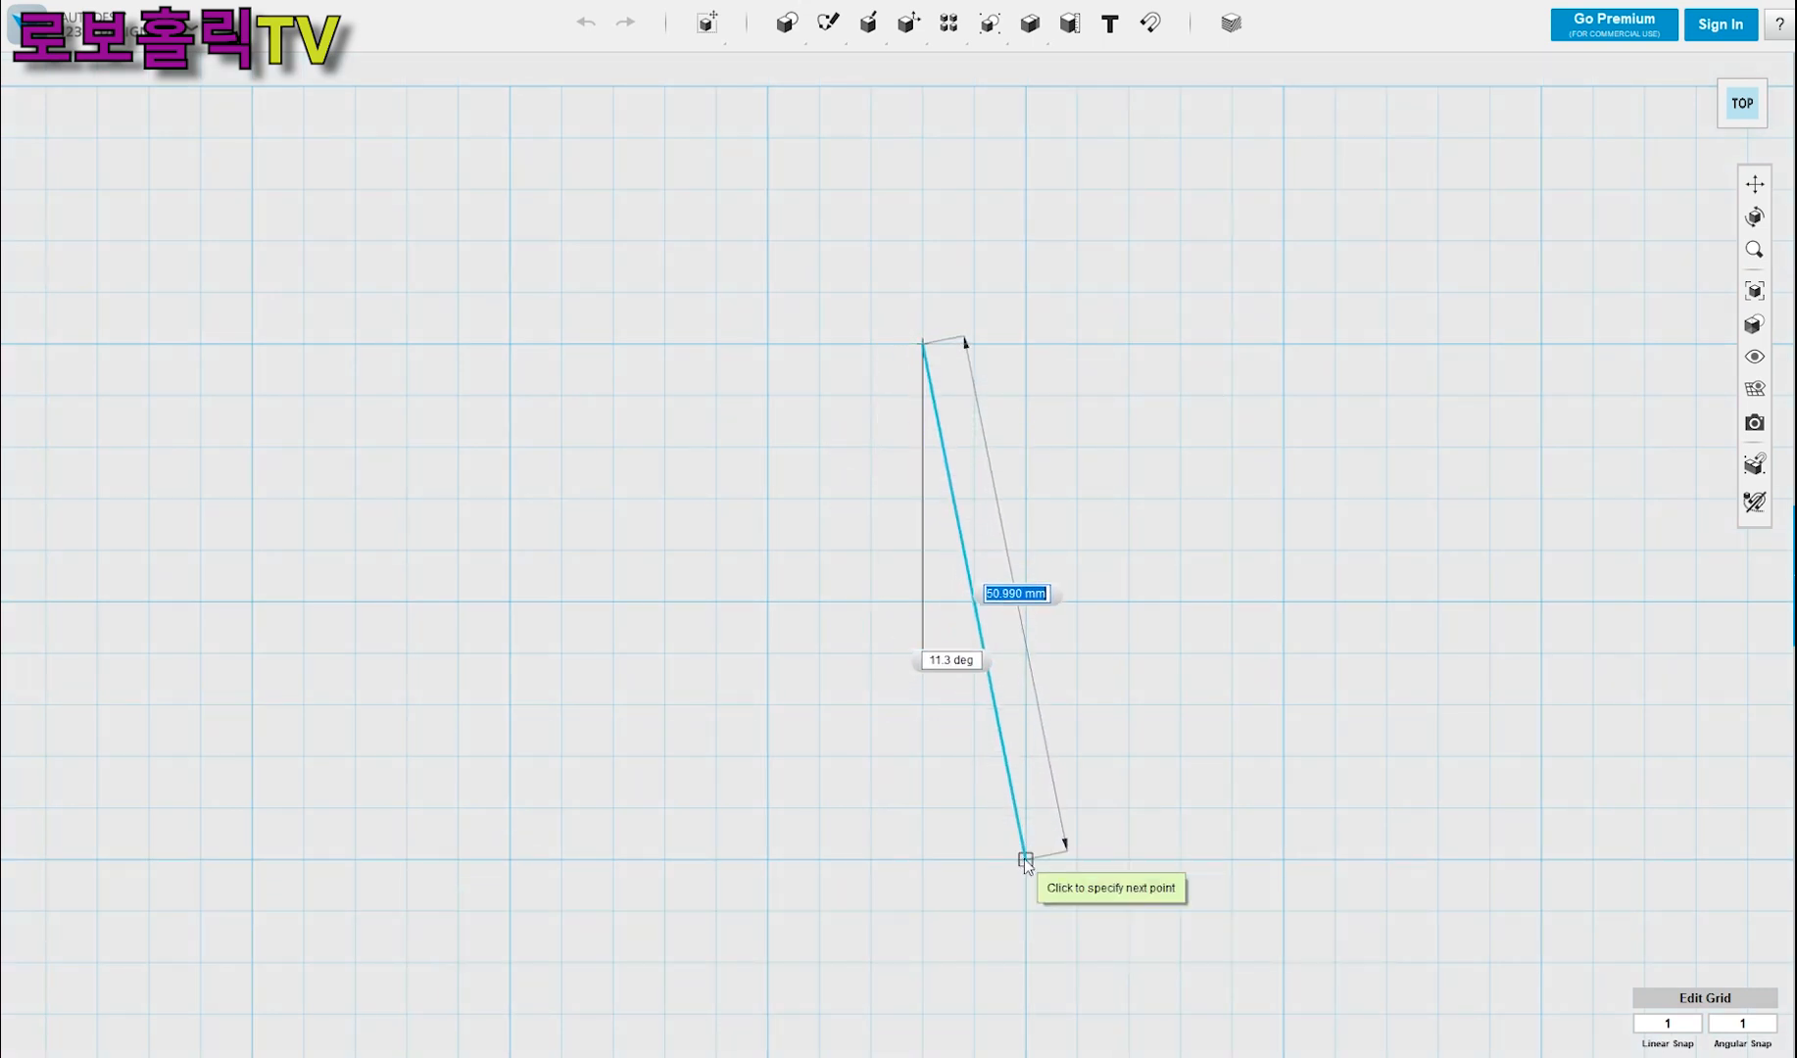
{"action": "left_click", "coordinate": [1024, 858]}
- Close the half-cup profile with an inward slope about 21 mm long at 45 degrees, a short foot, base, vertical centre line and top edge
{"action": "scroll", "coordinate": [1024, 857], "scroll_direction": "down", "scroll_amount": 2}
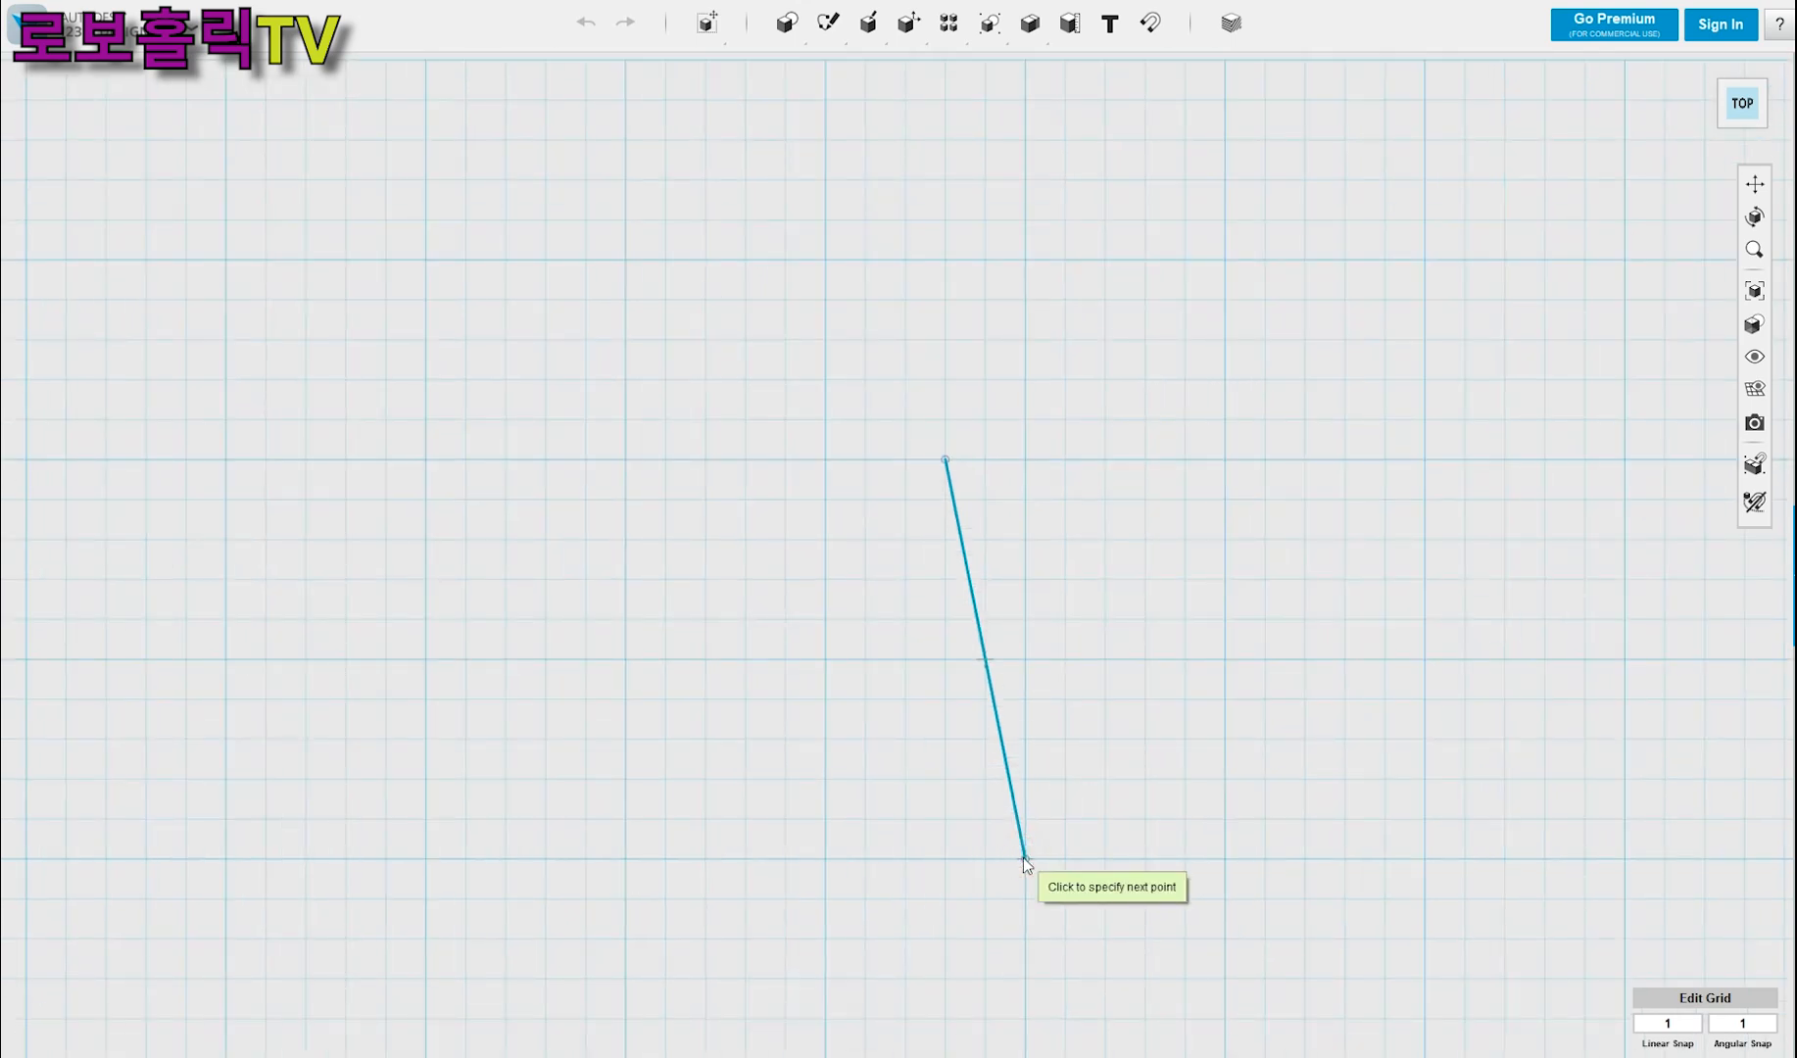
{"action": "scroll", "coordinate": [907, 980], "scroll_direction": "up", "scroll_amount": 3}
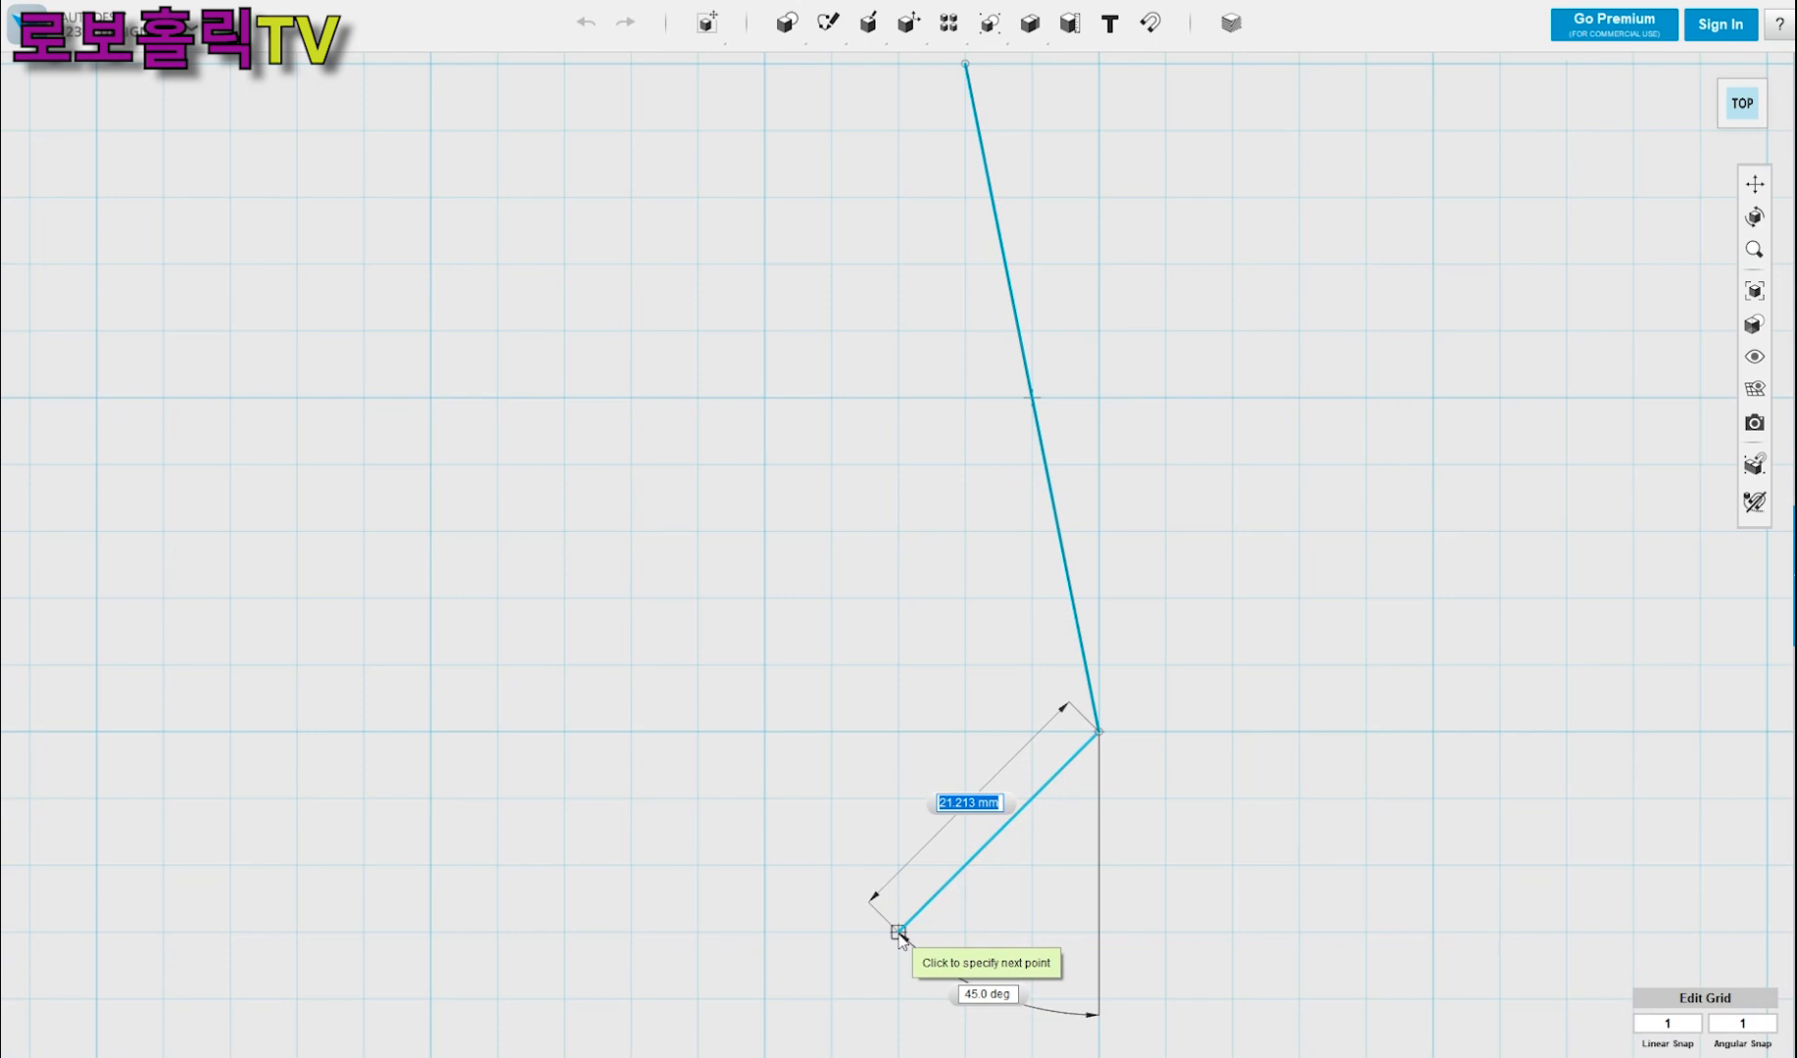
{"action": "left_click", "coordinate": [899, 931]}
{"action": "left_click", "coordinate": [898, 968]}
{"action": "scroll", "coordinate": [899, 967], "scroll_direction": "down", "scroll_amount": 1}
{"action": "left_click", "coordinate": [741, 922]}
{"action": "left_click", "coordinate": [742, 165]}
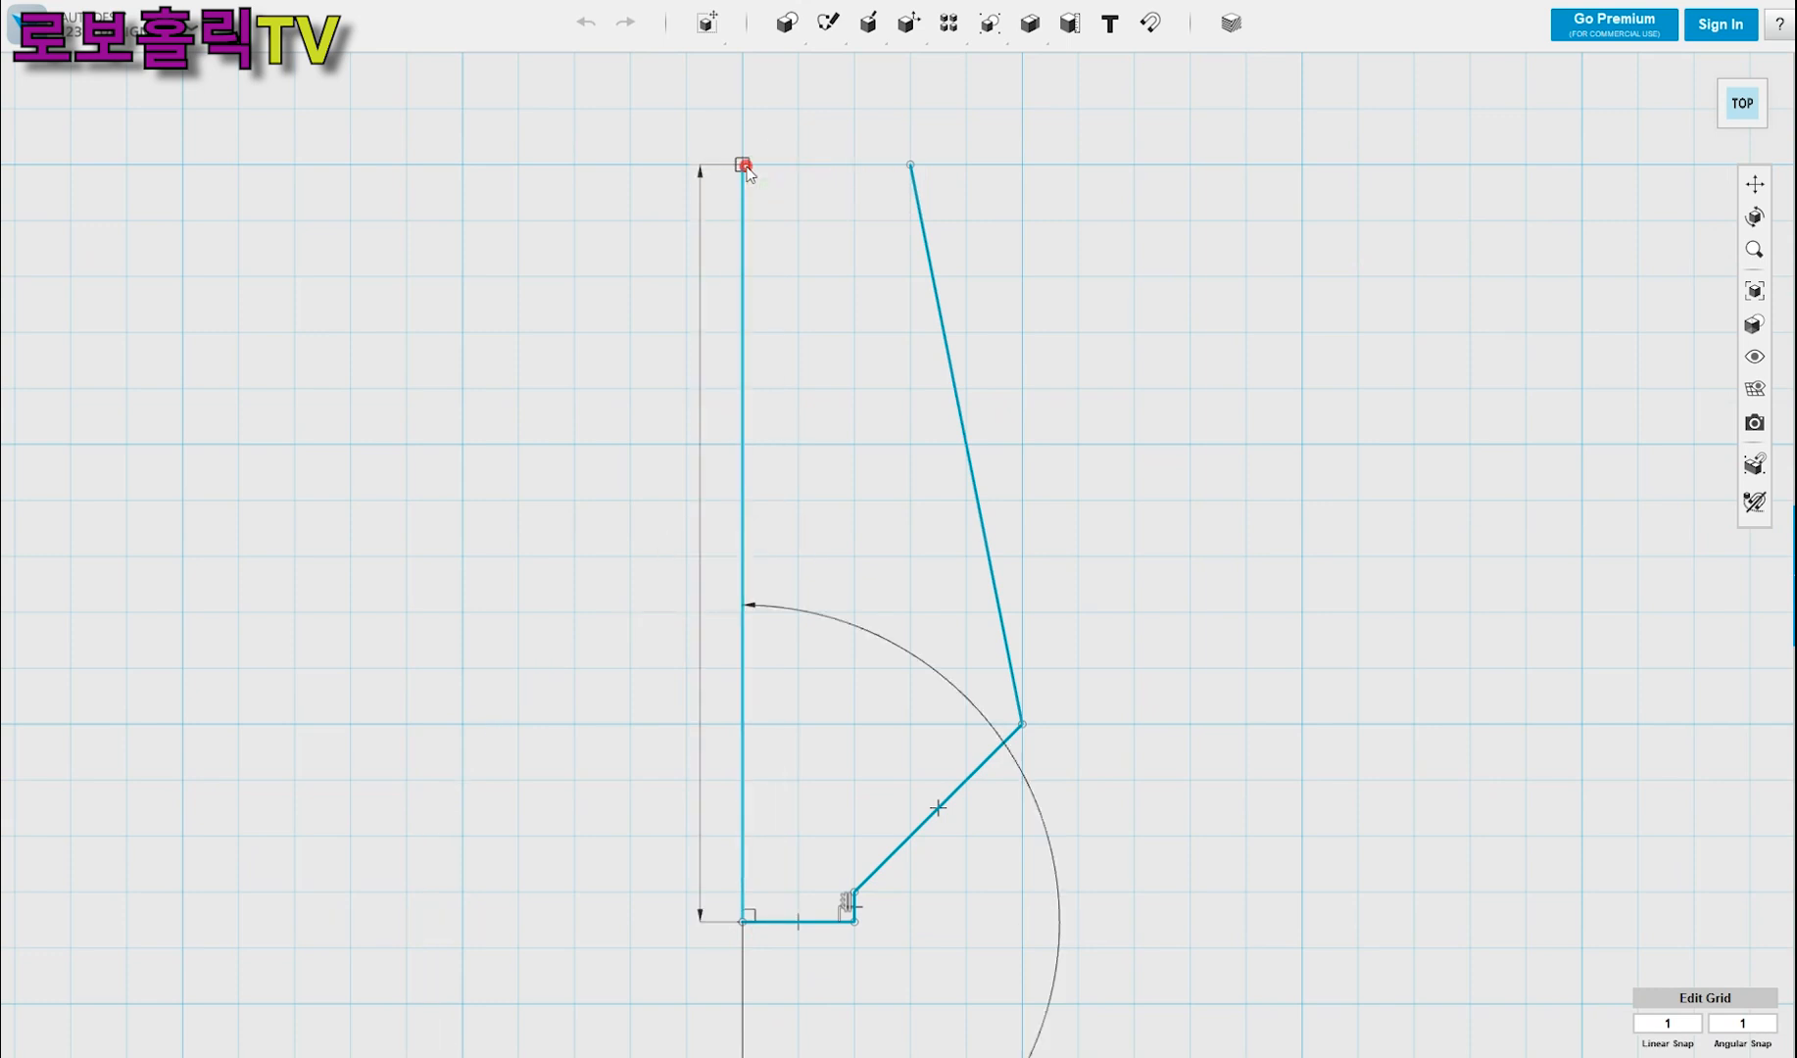
{"action": "left_click", "coordinate": [909, 165]}
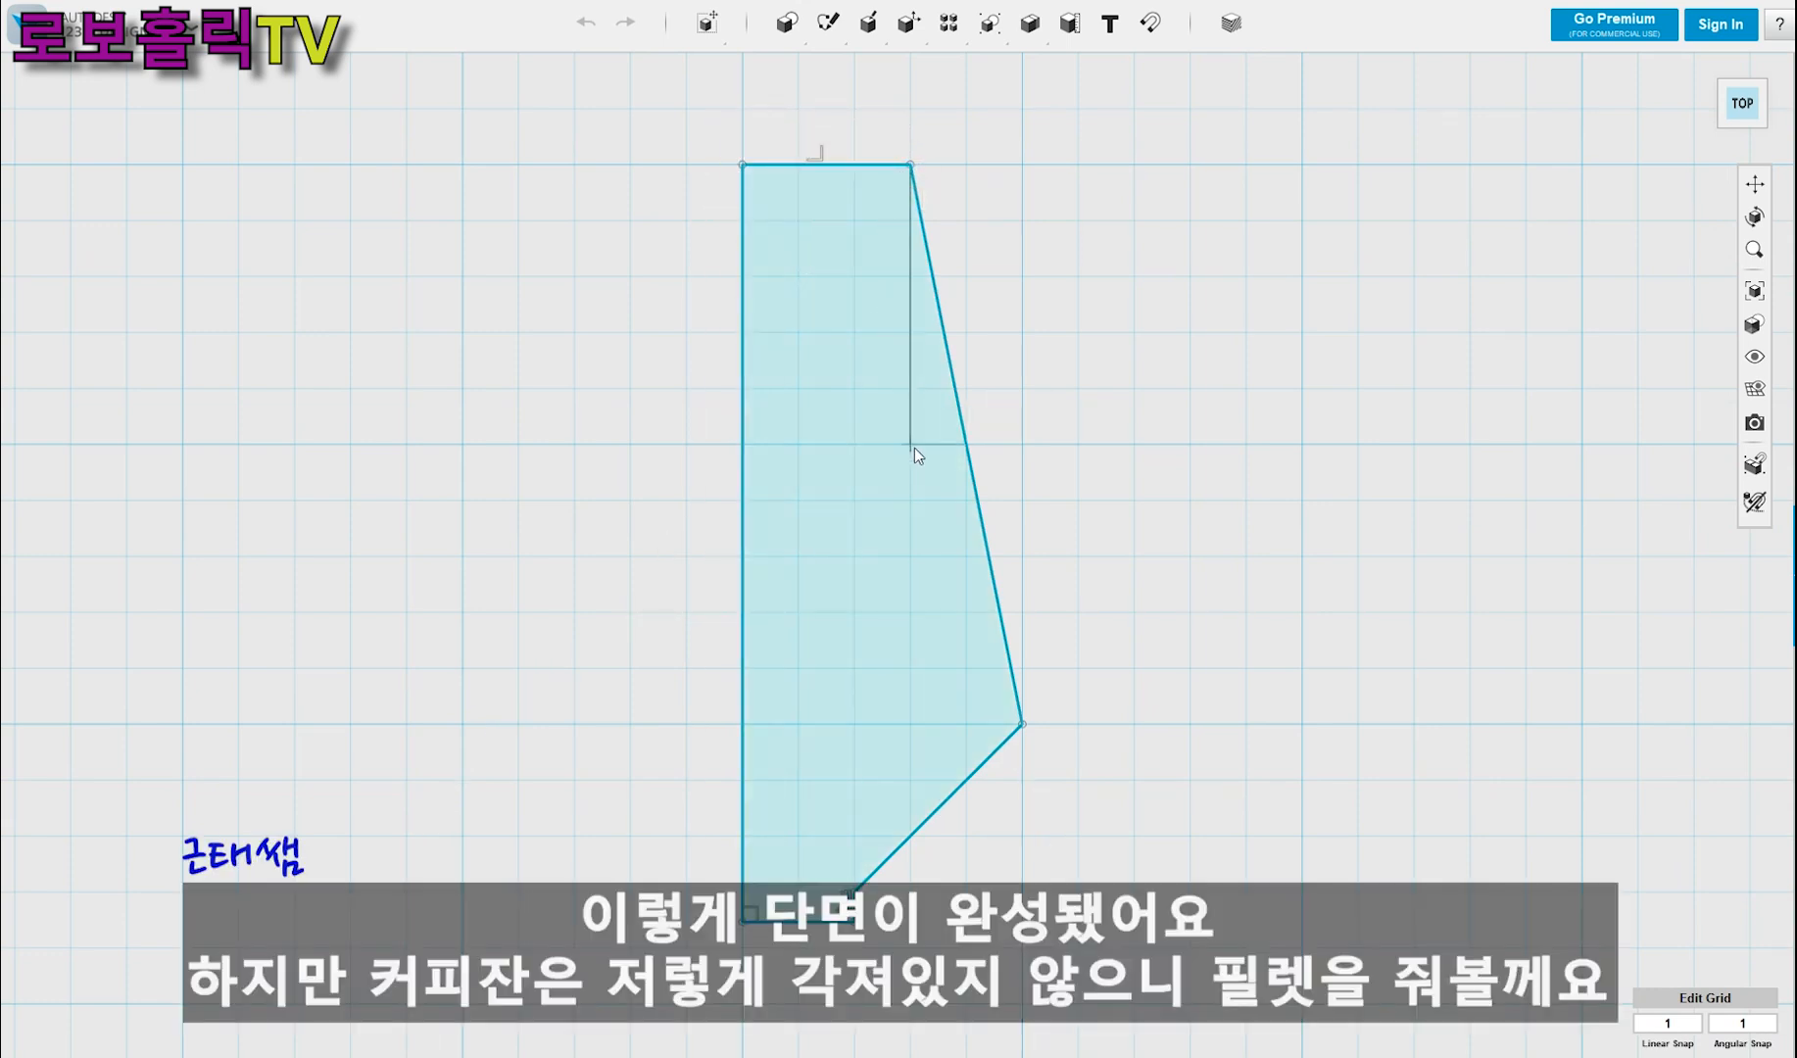
{"action": "key", "text": "Escape"}
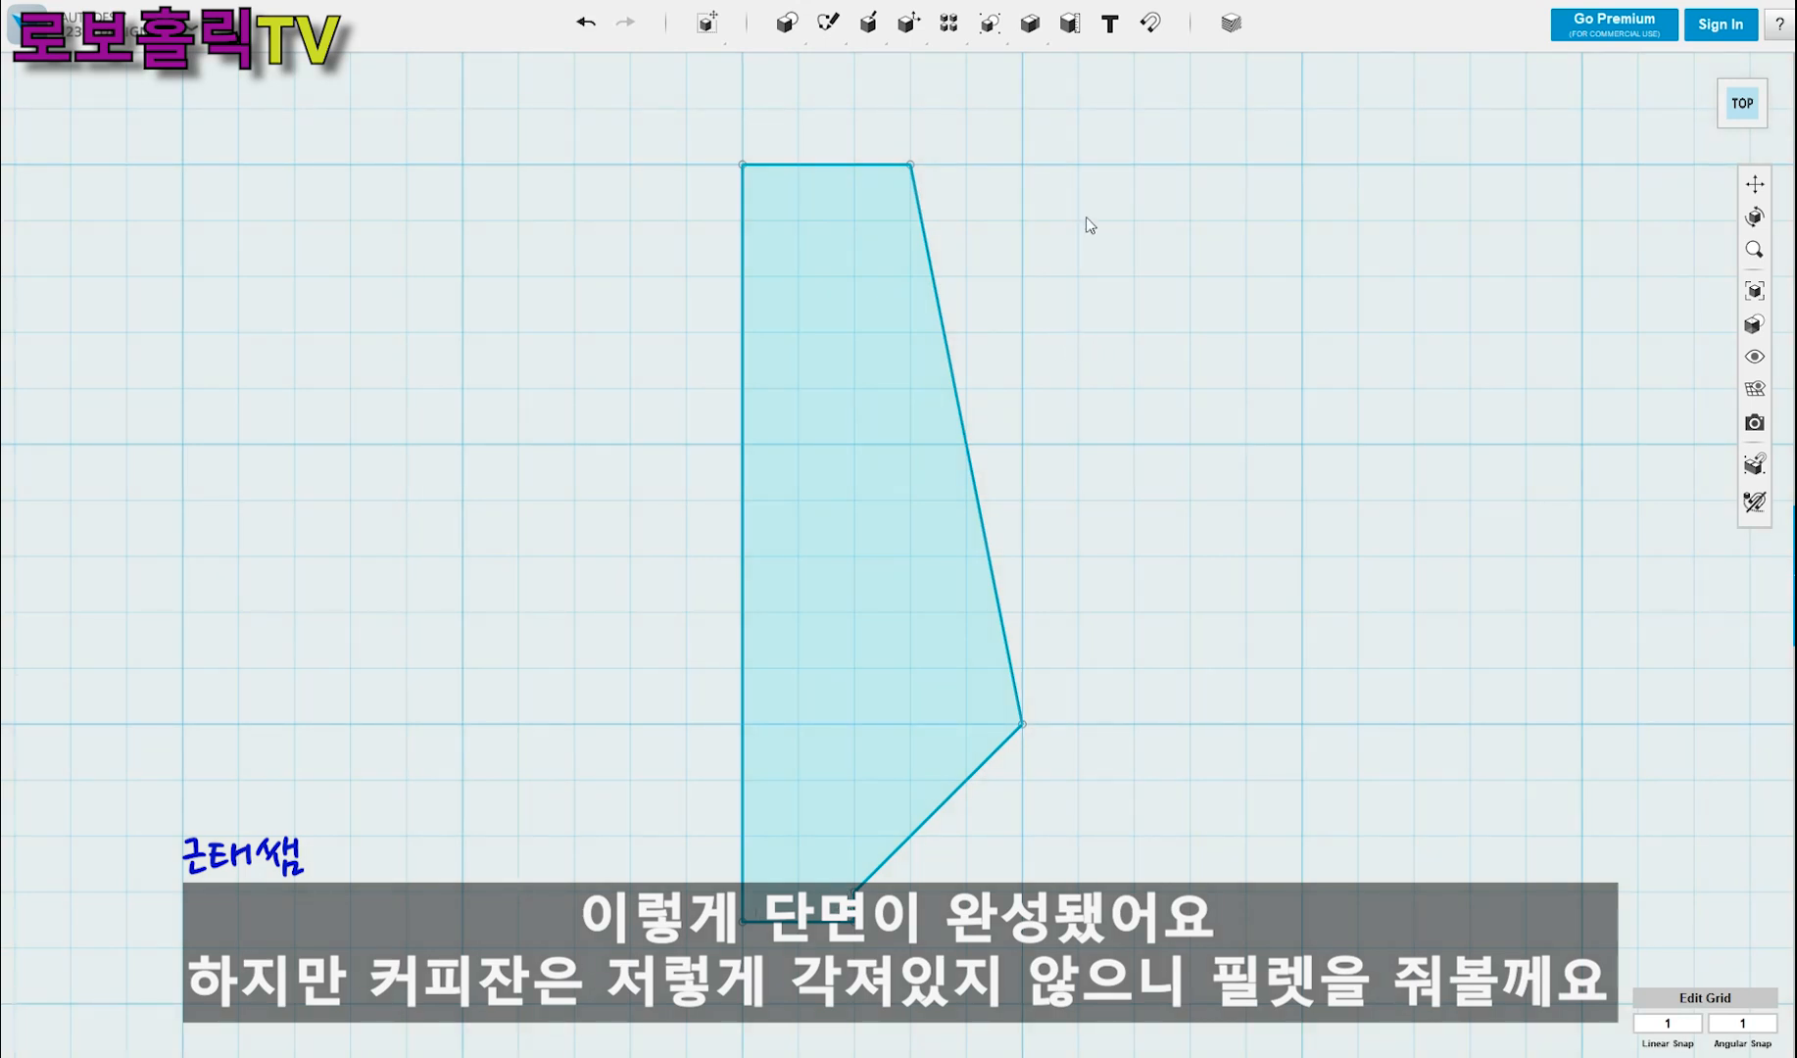
- Fillet the profile's outer corner between the slanted side and the lower slope with a 38.5 mm radius
{"action": "mouse_move", "coordinate": [833, 29]}
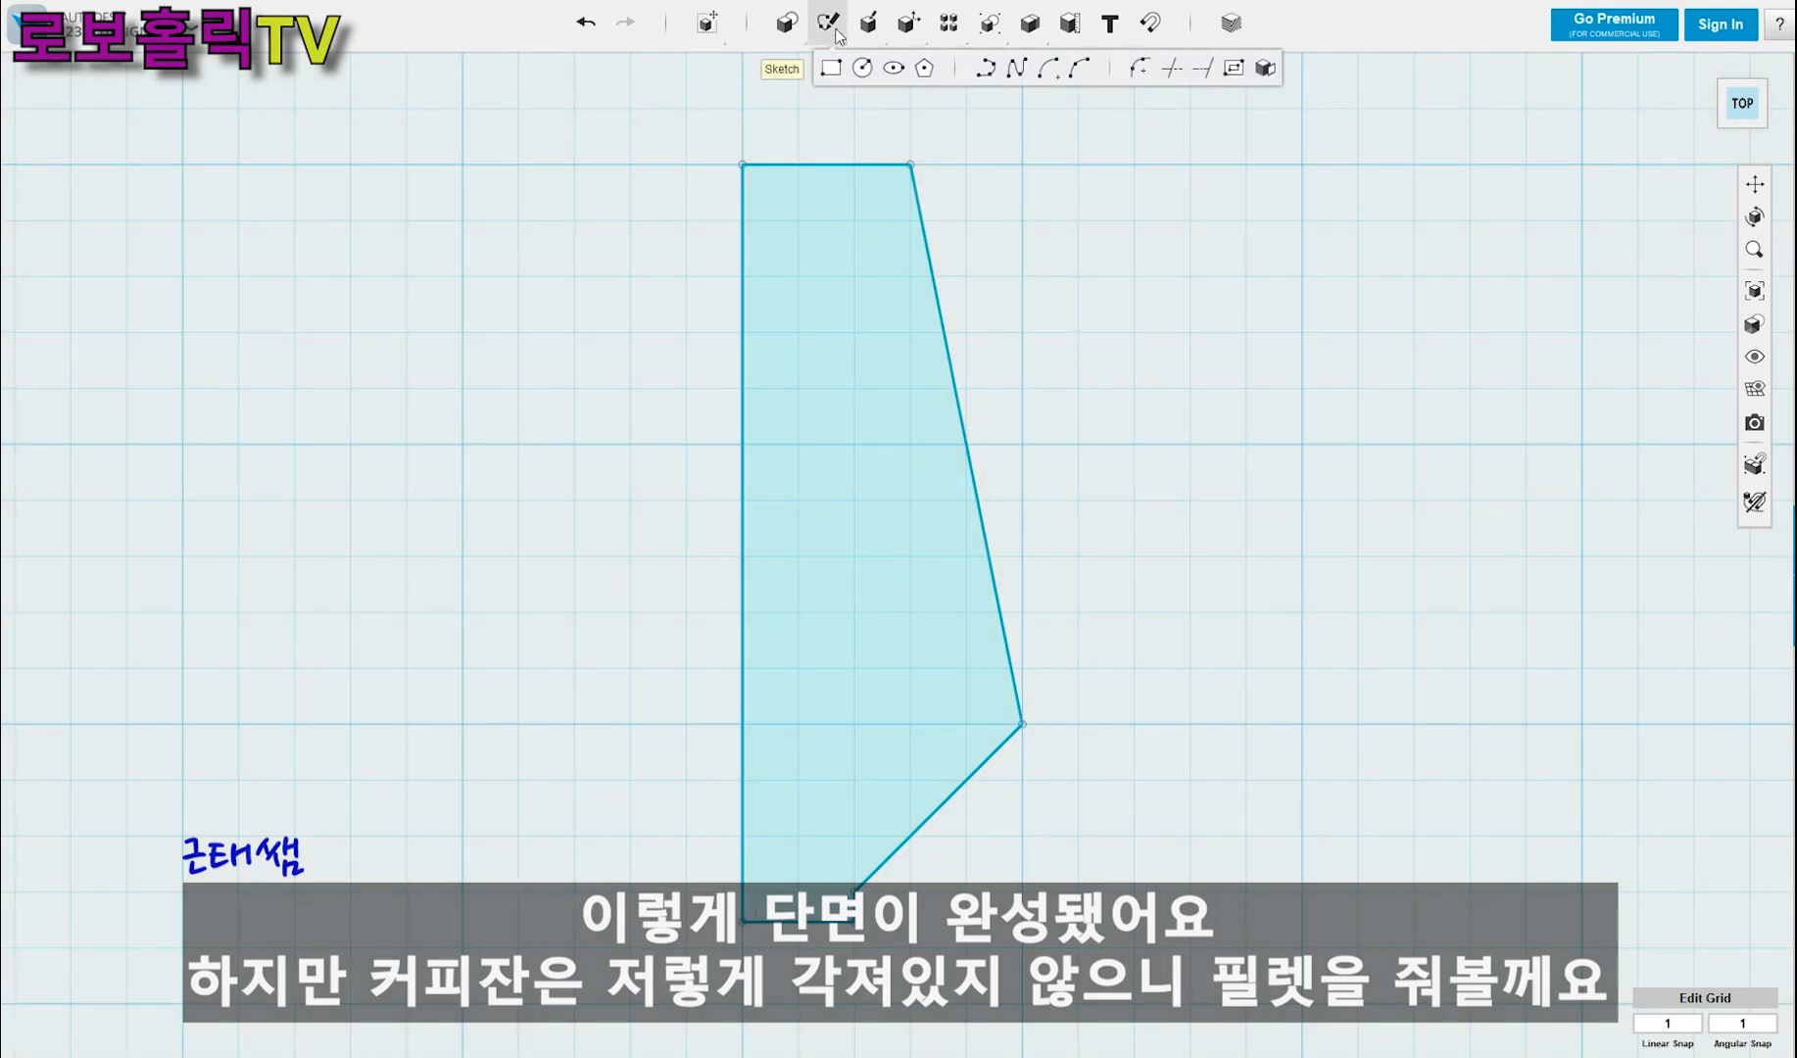
{"action": "left_click", "coordinate": [1138, 71]}
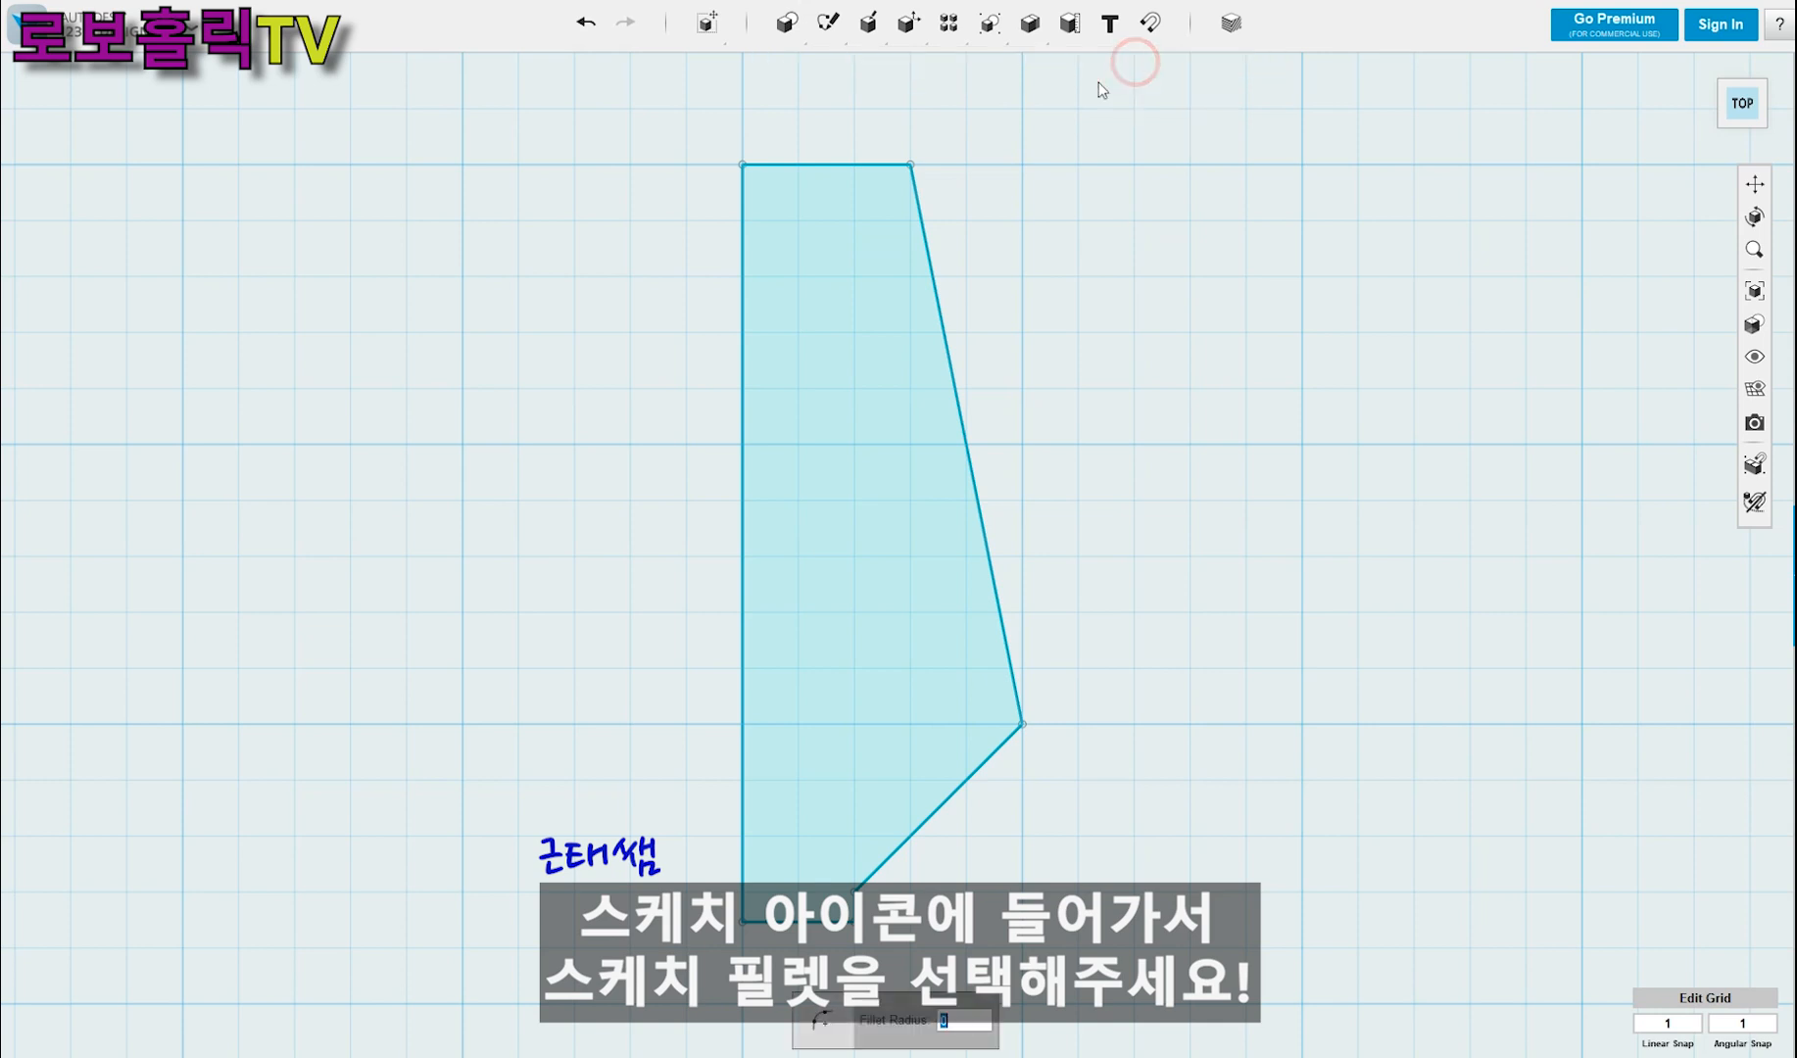
{"action": "left_click", "coordinate": [1021, 723]}
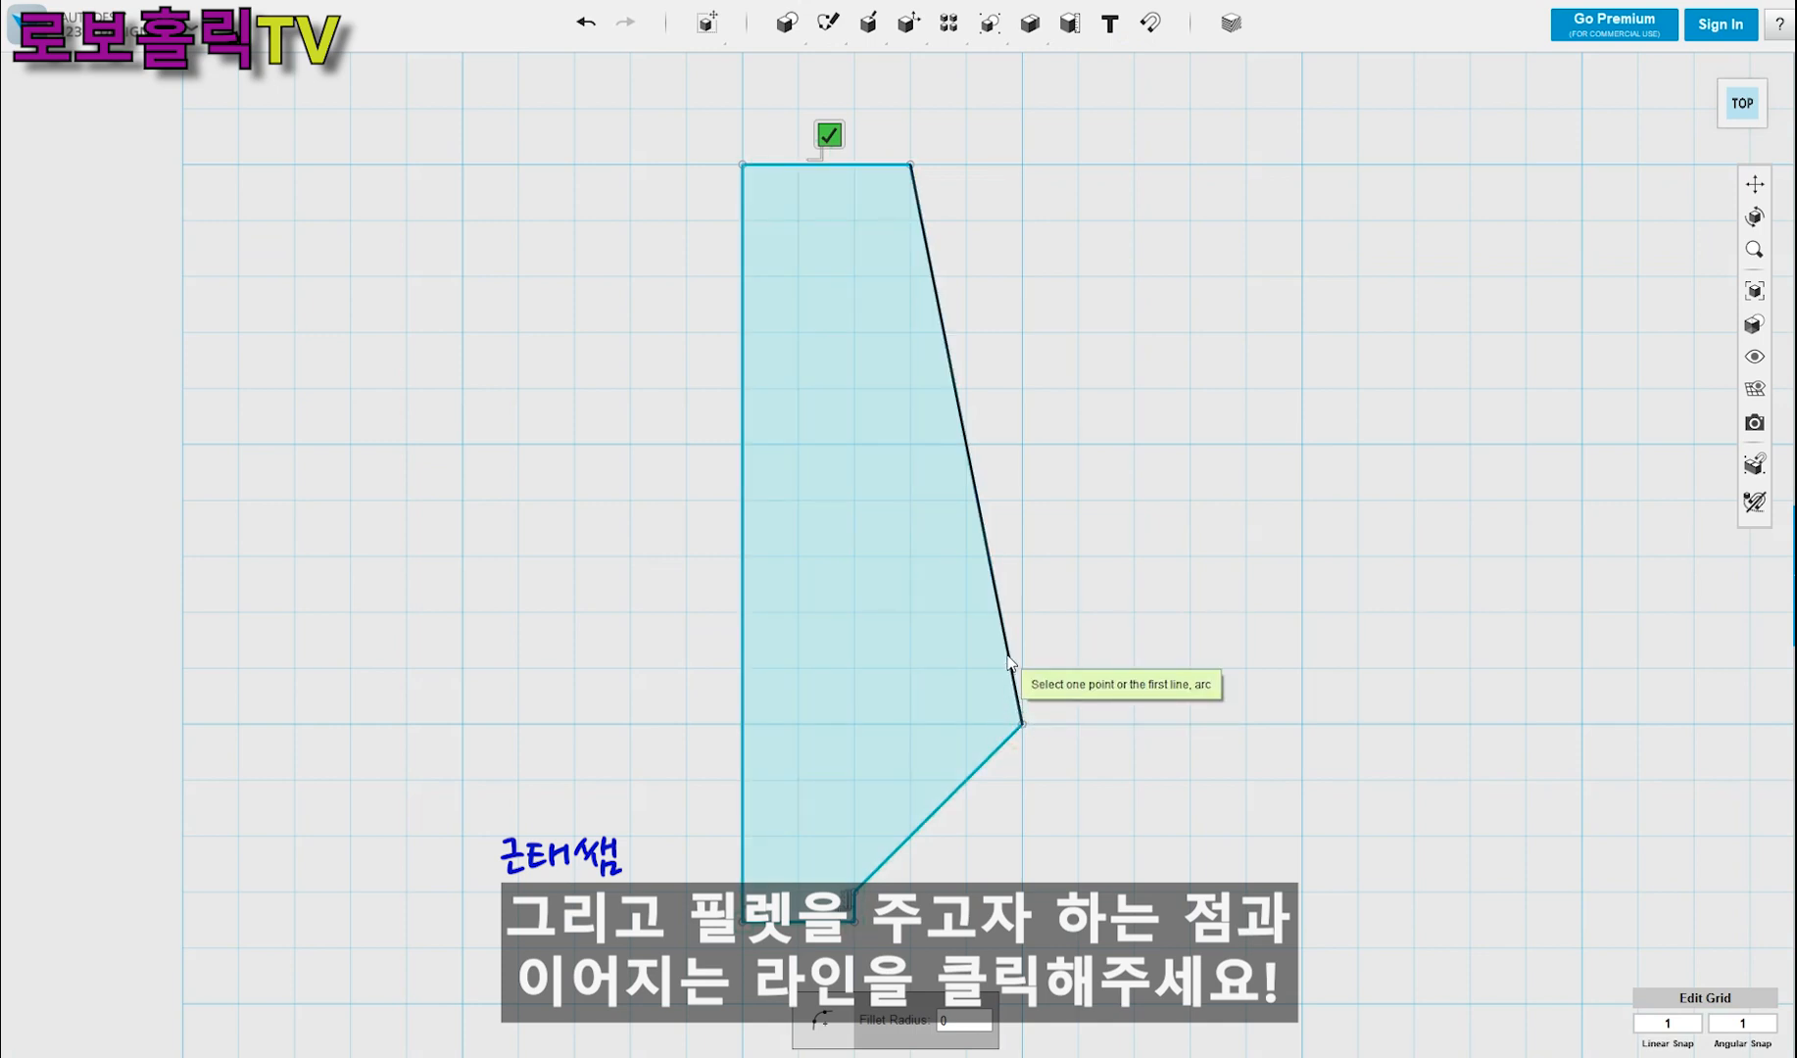
{"action": "left_click", "coordinate": [1013, 676]}
{"action": "left_click", "coordinate": [978, 768]}
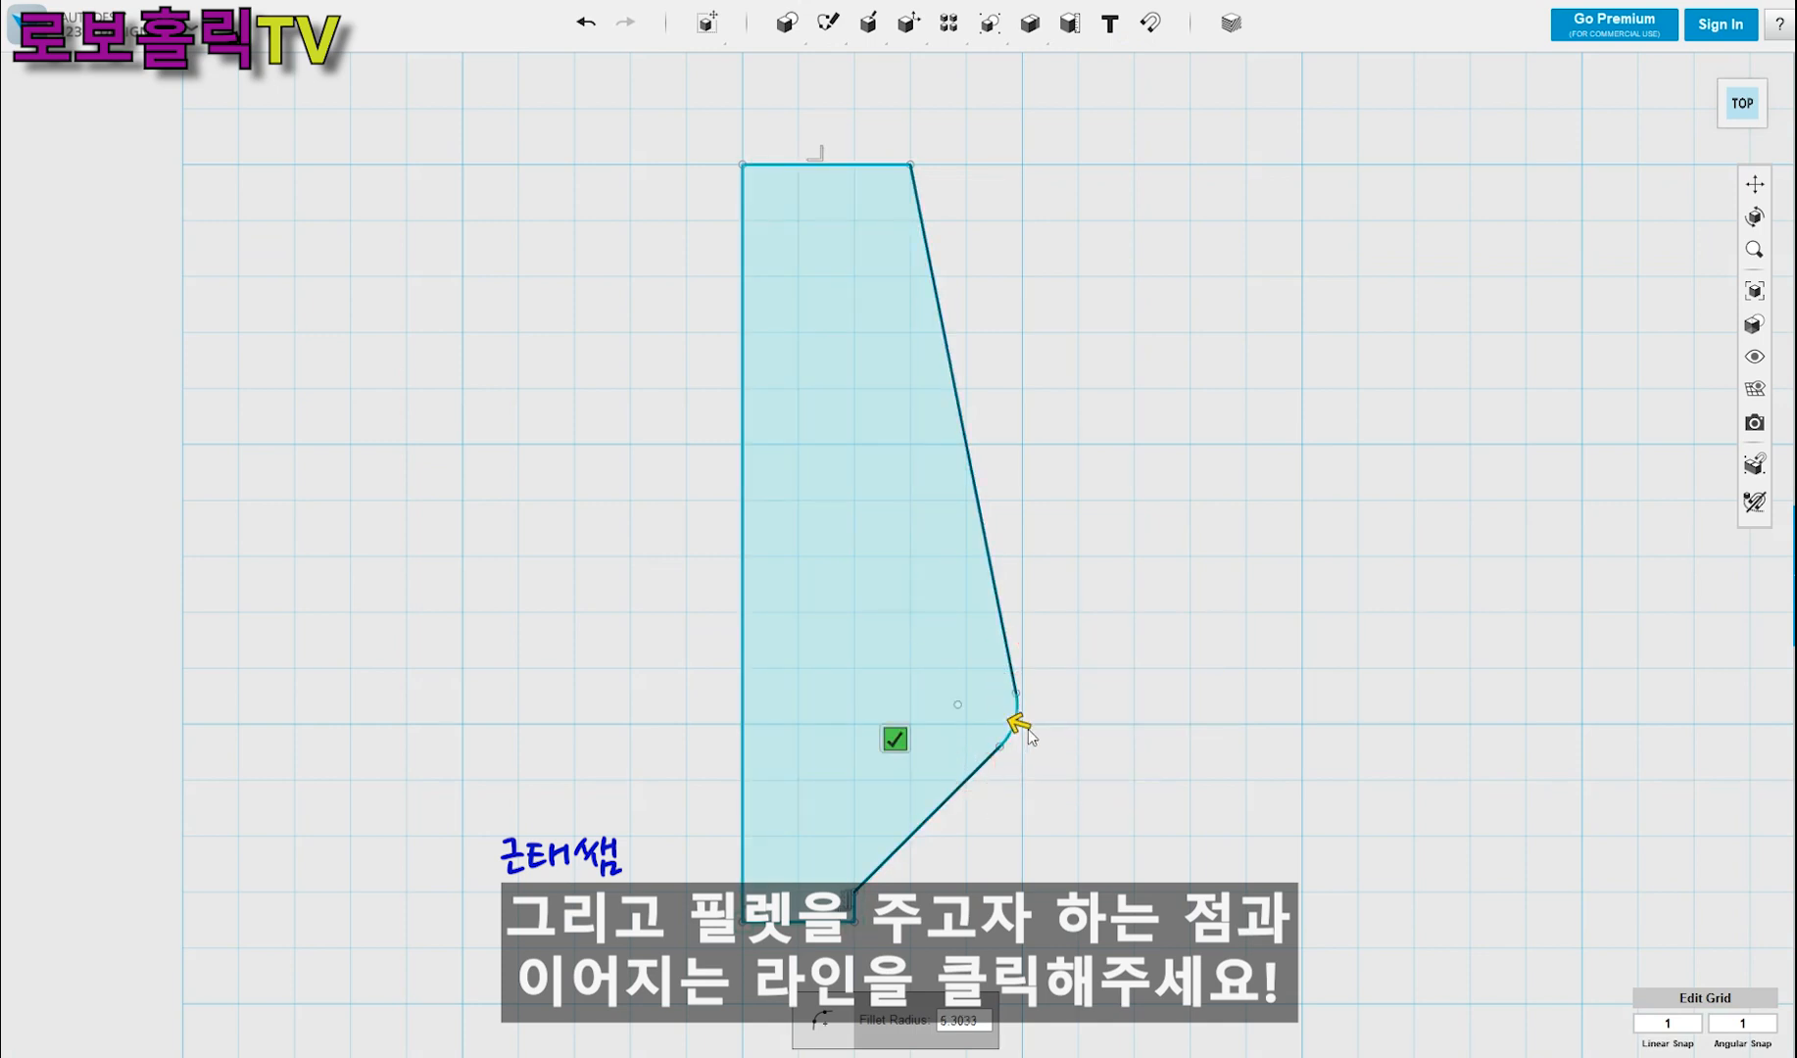
{"action": "left_click_drag", "start_coordinate": [1021, 723], "coordinate": [993, 640]}
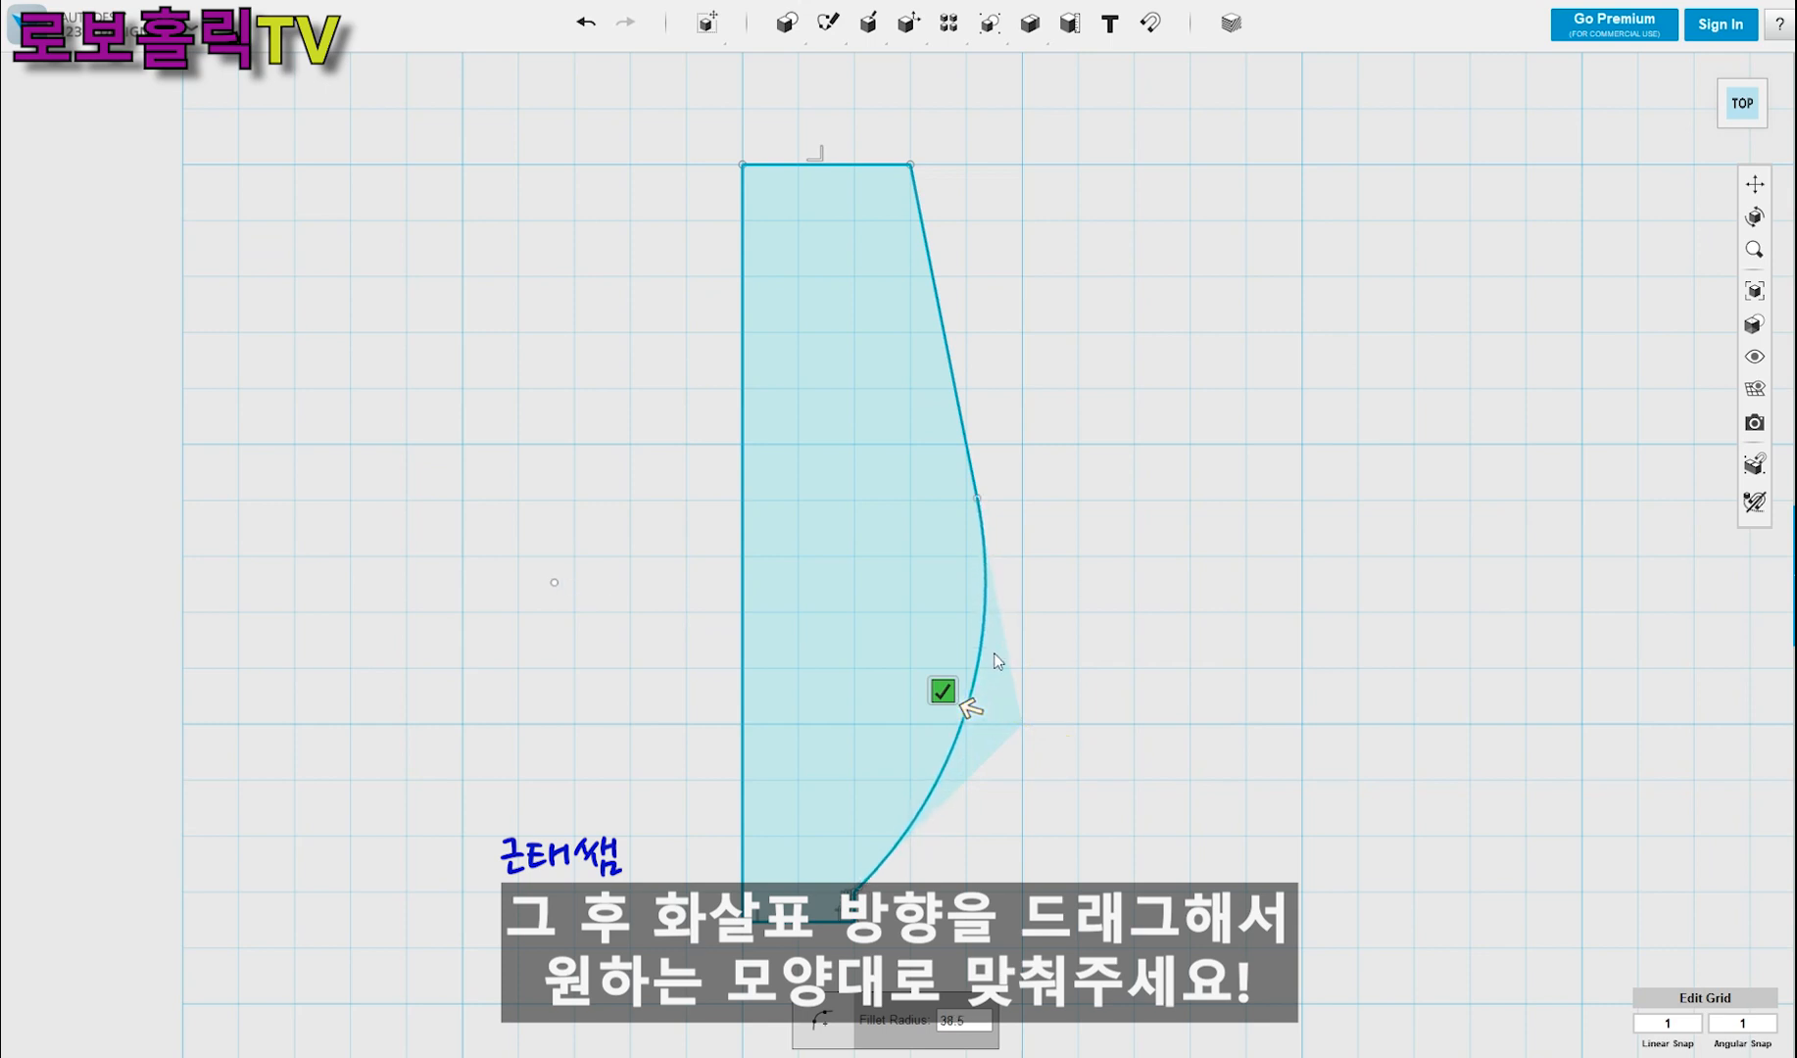
{"action": "left_click", "coordinate": [994, 664]}
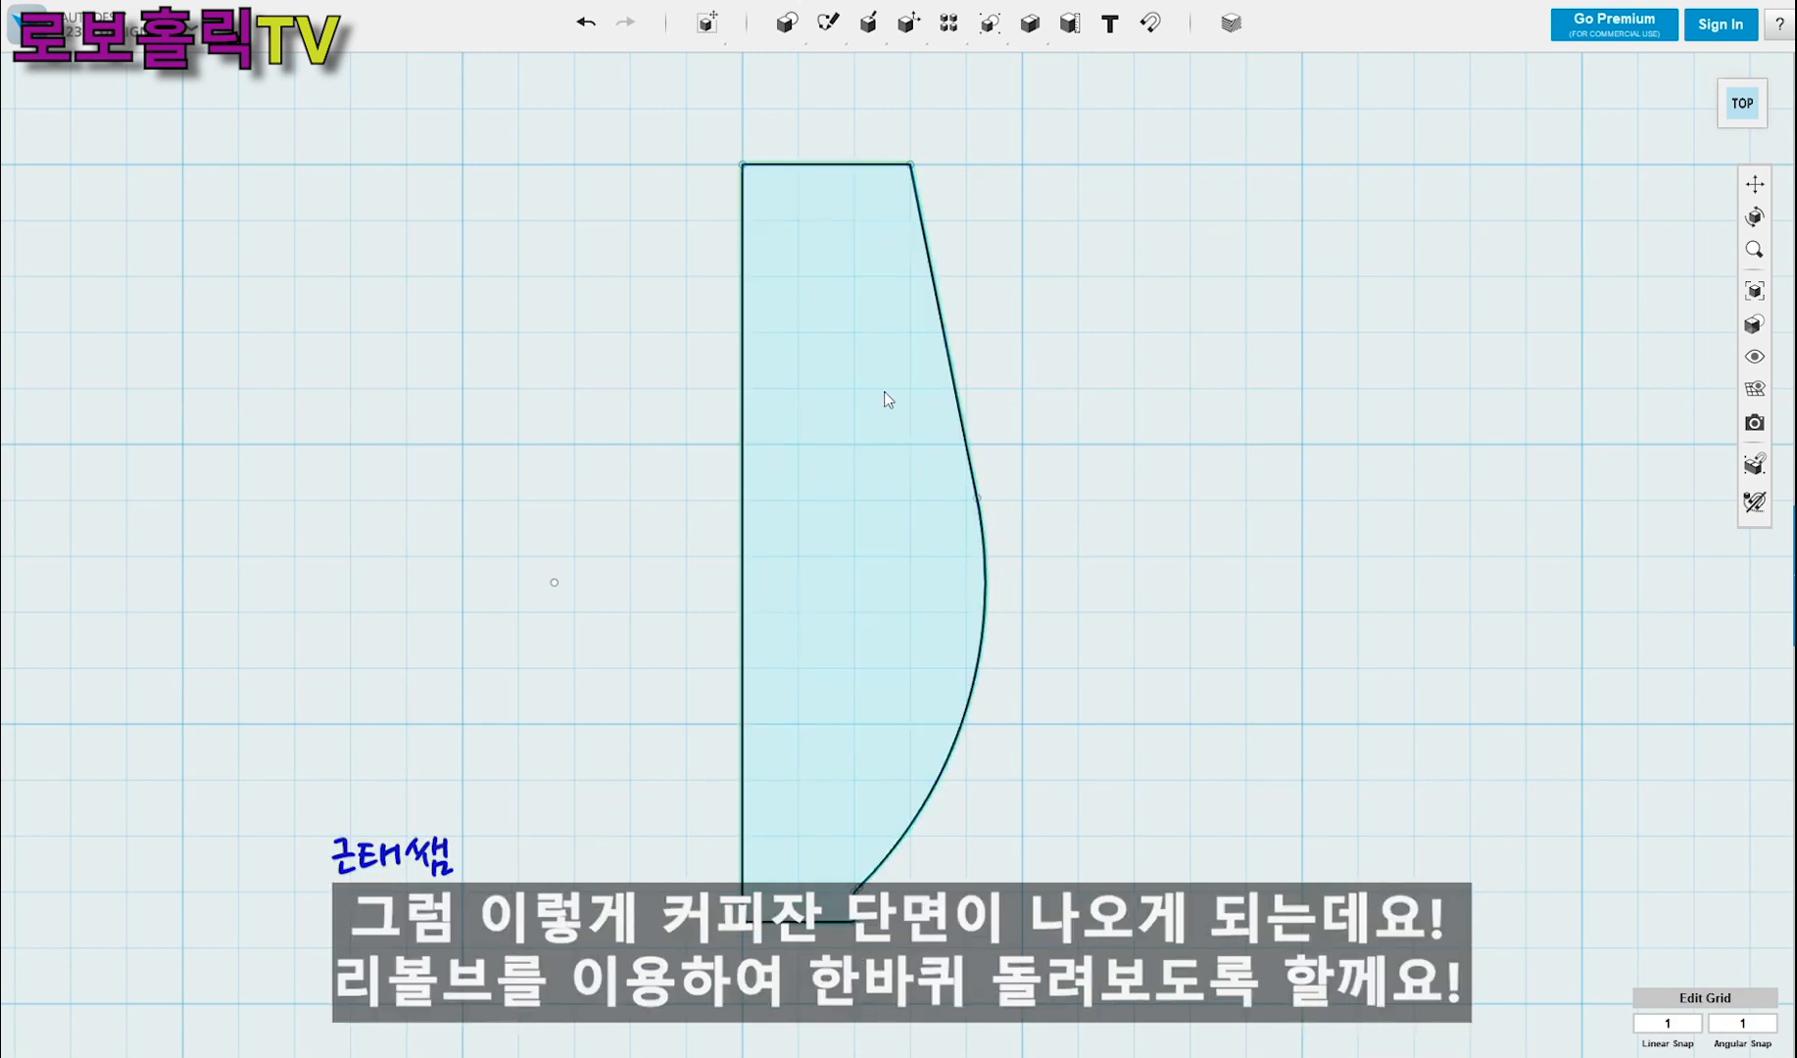
- Revolve the half-cup profile a full turn around its straight vertical edge into a solid
{"action": "mouse_move", "coordinate": [868, 22]}
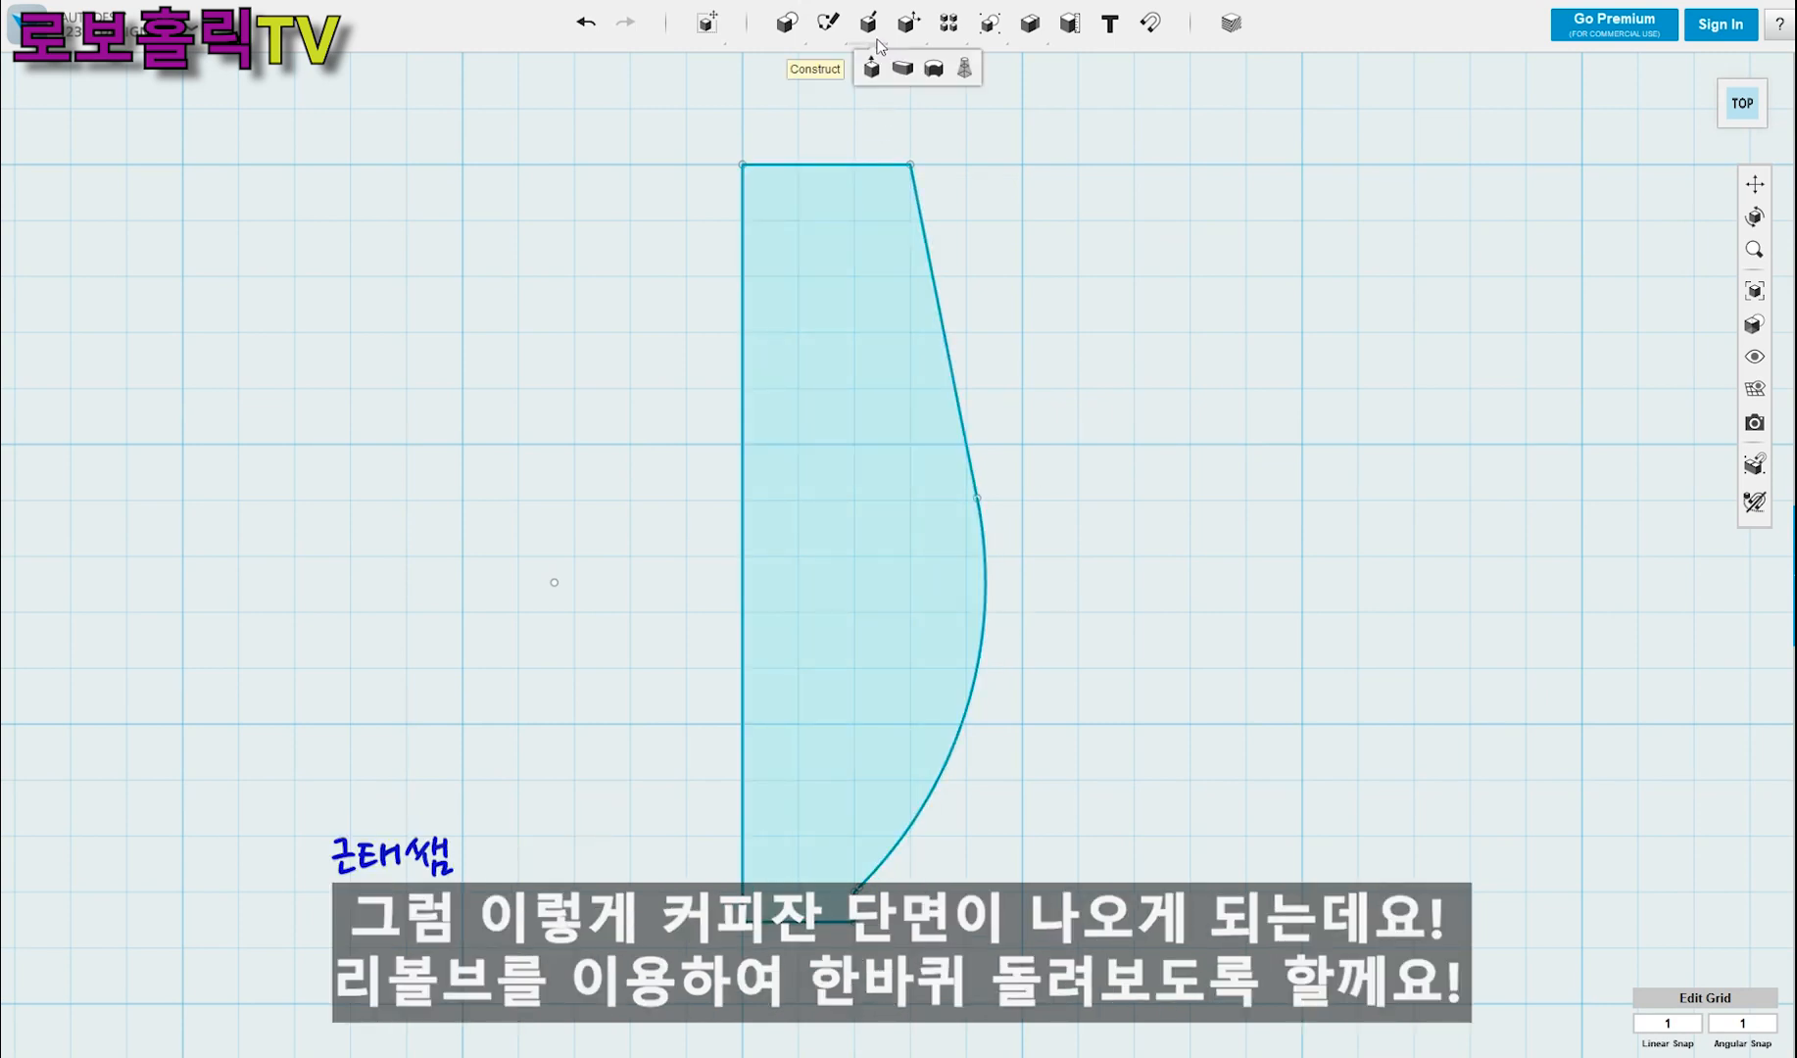
{"action": "left_click", "coordinate": [935, 73]}
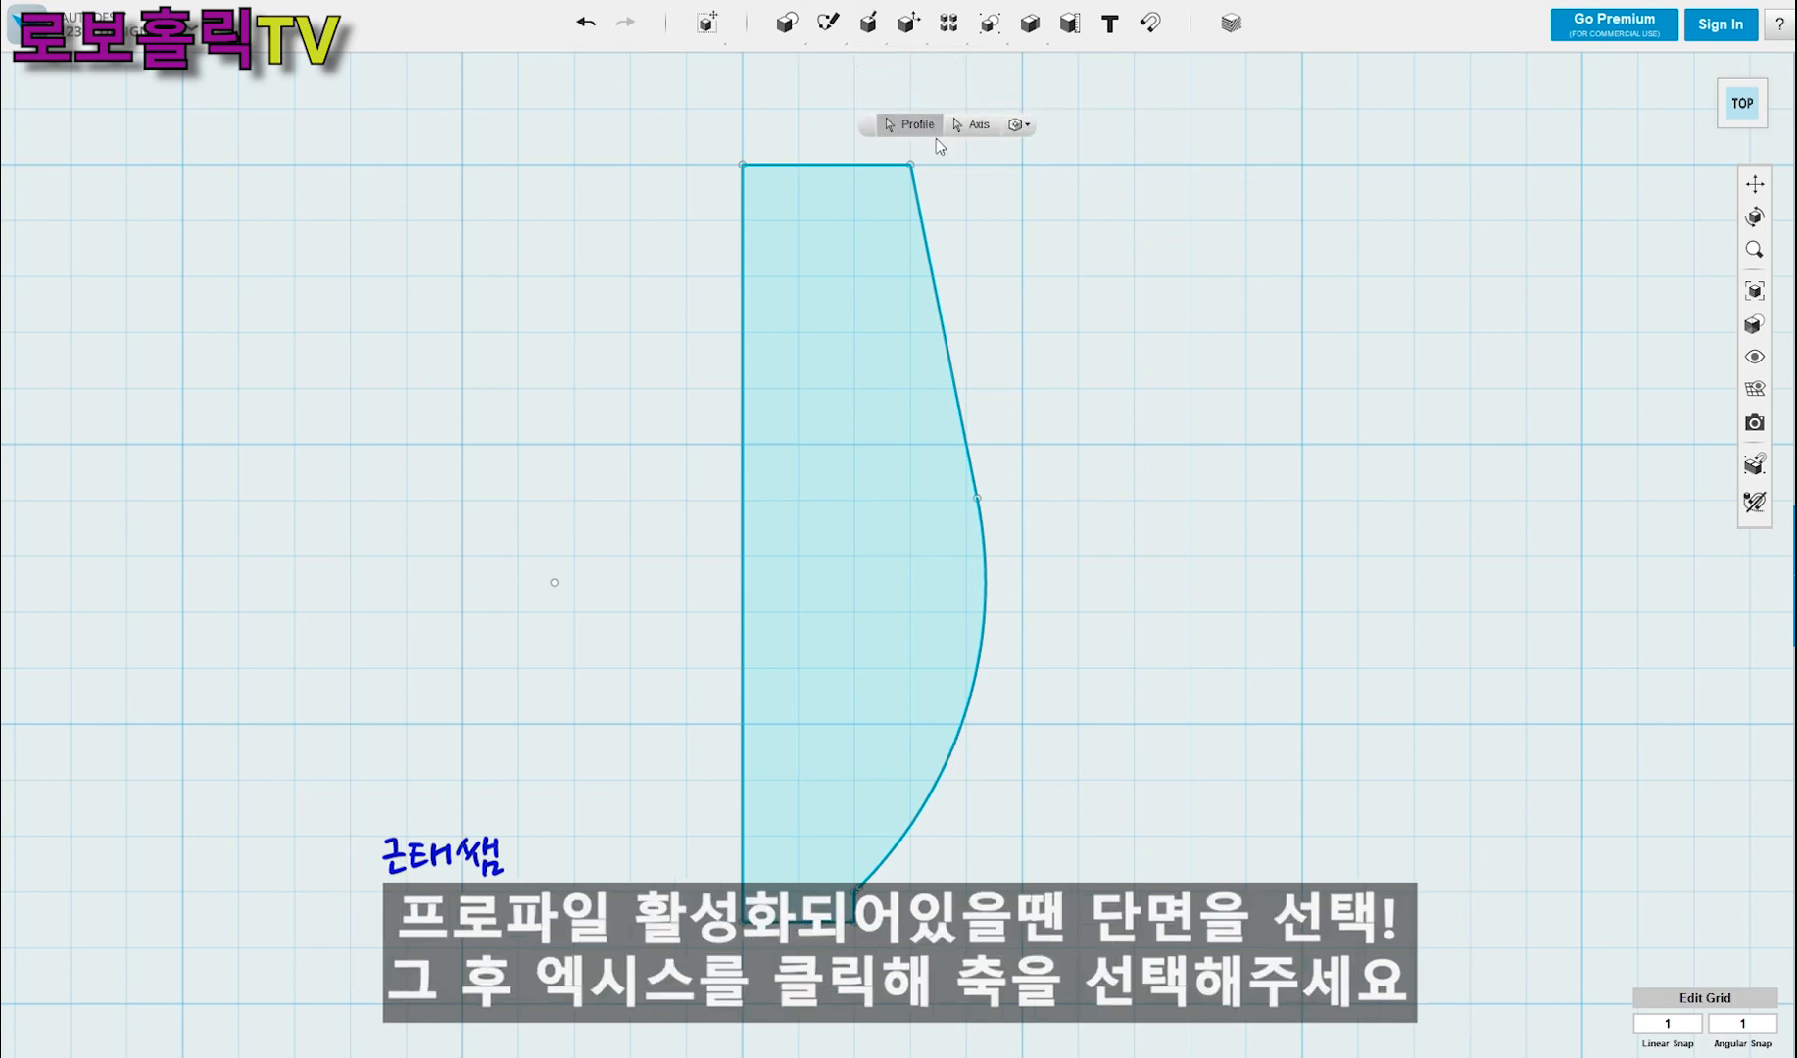
{"action": "left_click", "coordinate": [855, 537]}
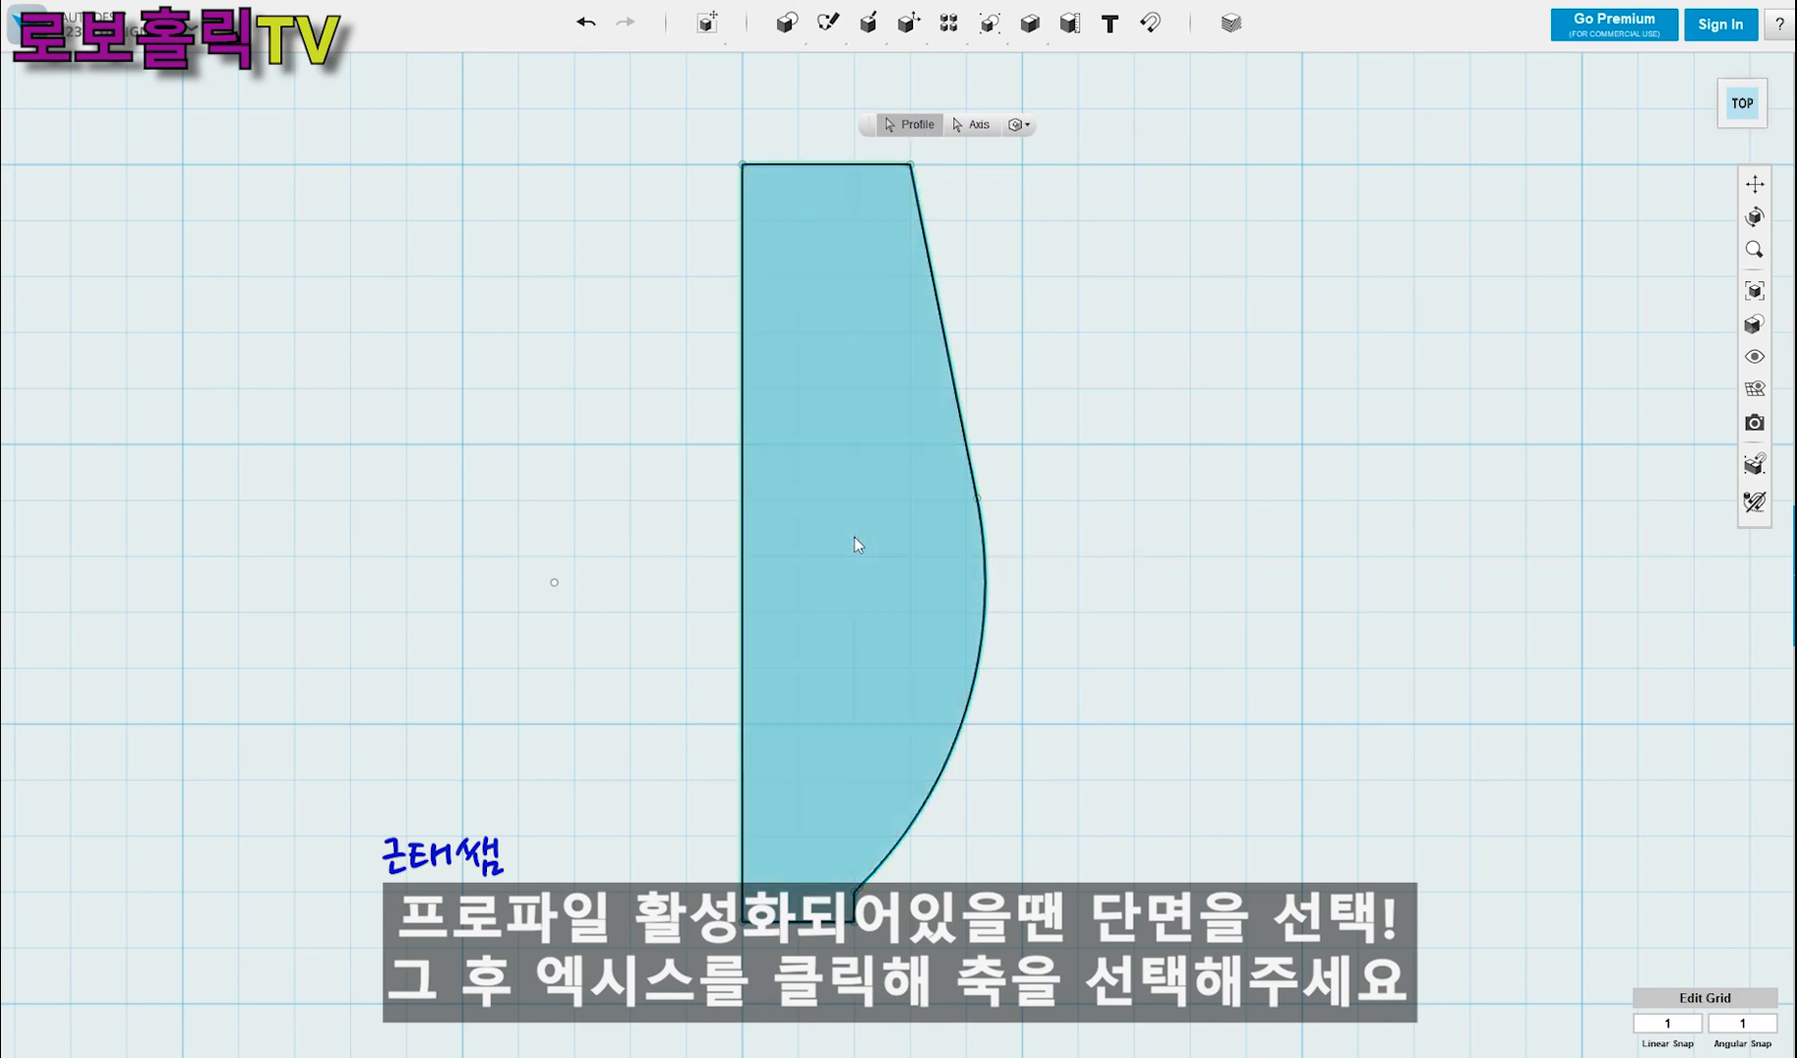
{"action": "left_click", "coordinate": [975, 125]}
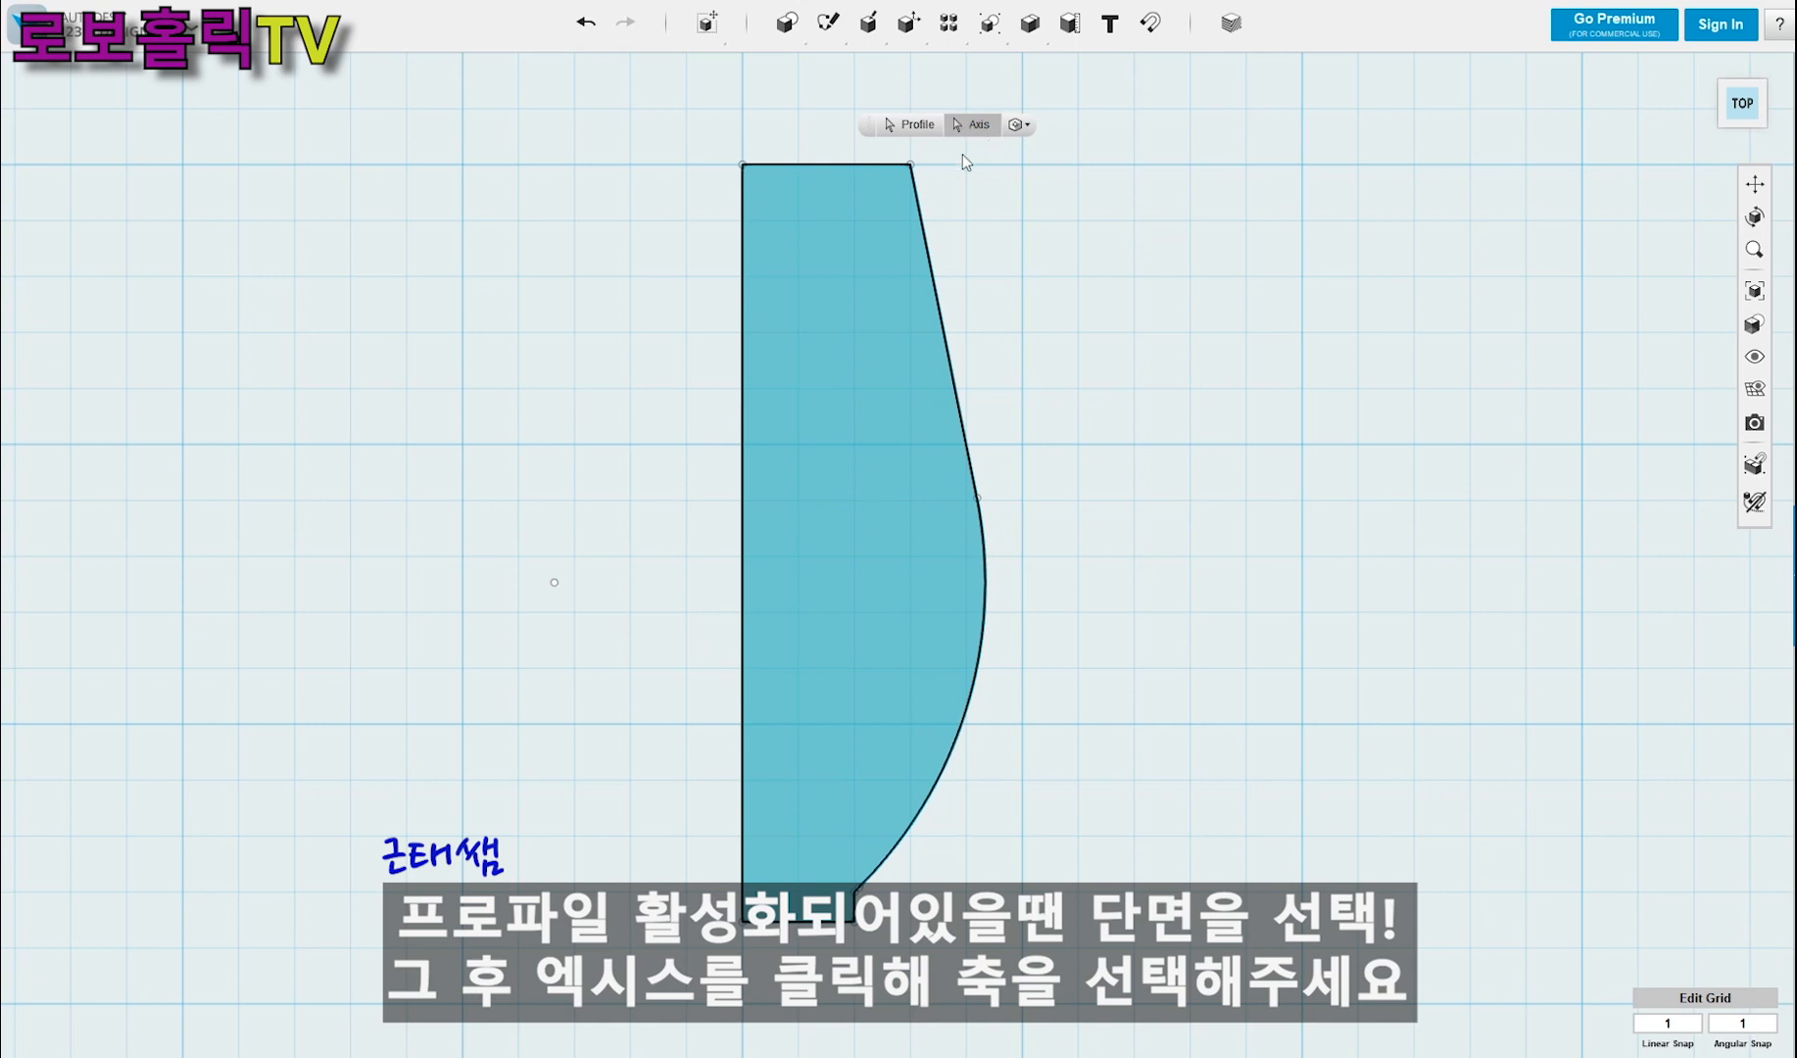
{"action": "left_click", "coordinate": [743, 529]}
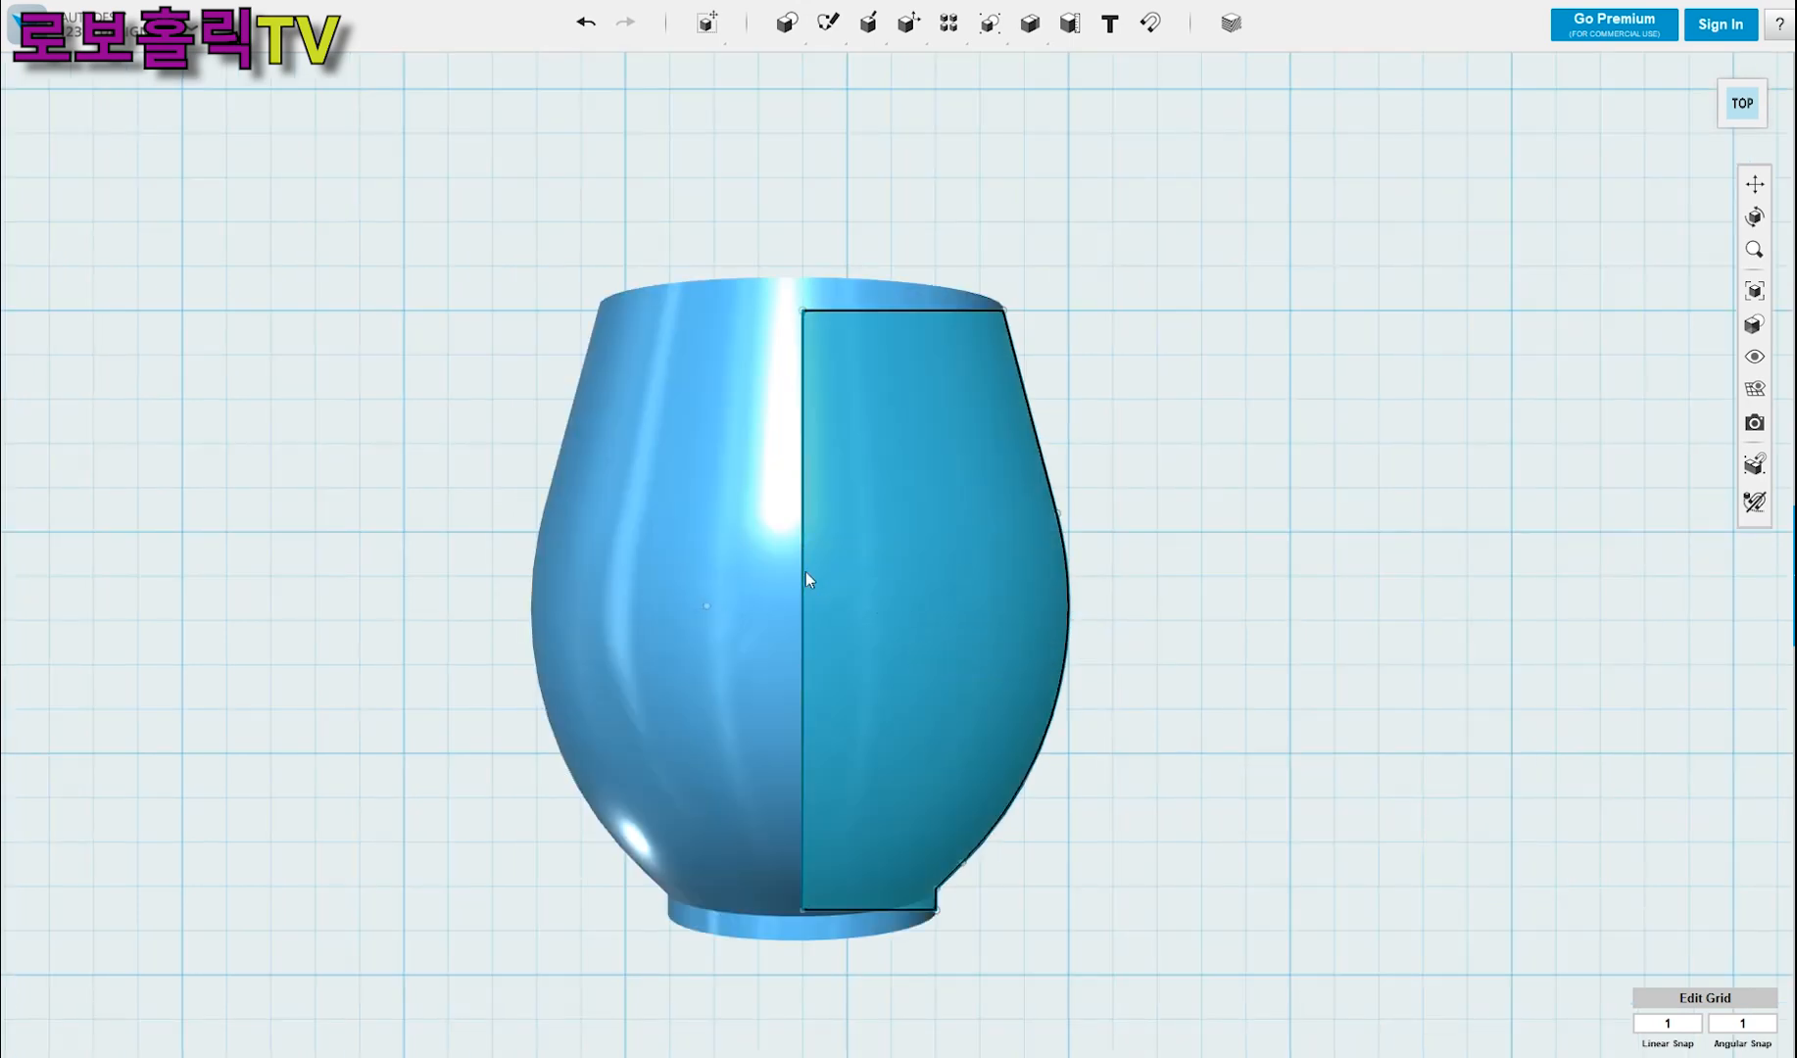
- Return to the top view, clear the selection and hide all sketches so only the cup body is displayed
{"action": "mouse_move", "coordinate": [1101, 381]}
{"action": "right_mouse_down"}
{"action": "mouse_move", "coordinate": [1140, 422]}
{"action": "mouse_move", "coordinate": [1188, 589]}
{"action": "mouse_move", "coordinate": [1211, 493]}
{"action": "mouse_move", "coordinate": [1104, 409]}
{"action": "right_mouse_up"}
{"action": "scroll", "coordinate": [1116, 422], "scroll_direction": "down", "scroll_amount": 2}
{"action": "right_click_drag", "start_coordinate": [1098, 511], "coordinate": [1098, 495]}
{"action": "scroll", "coordinate": [1110, 494], "scroll_direction": "up", "scroll_amount": 2}
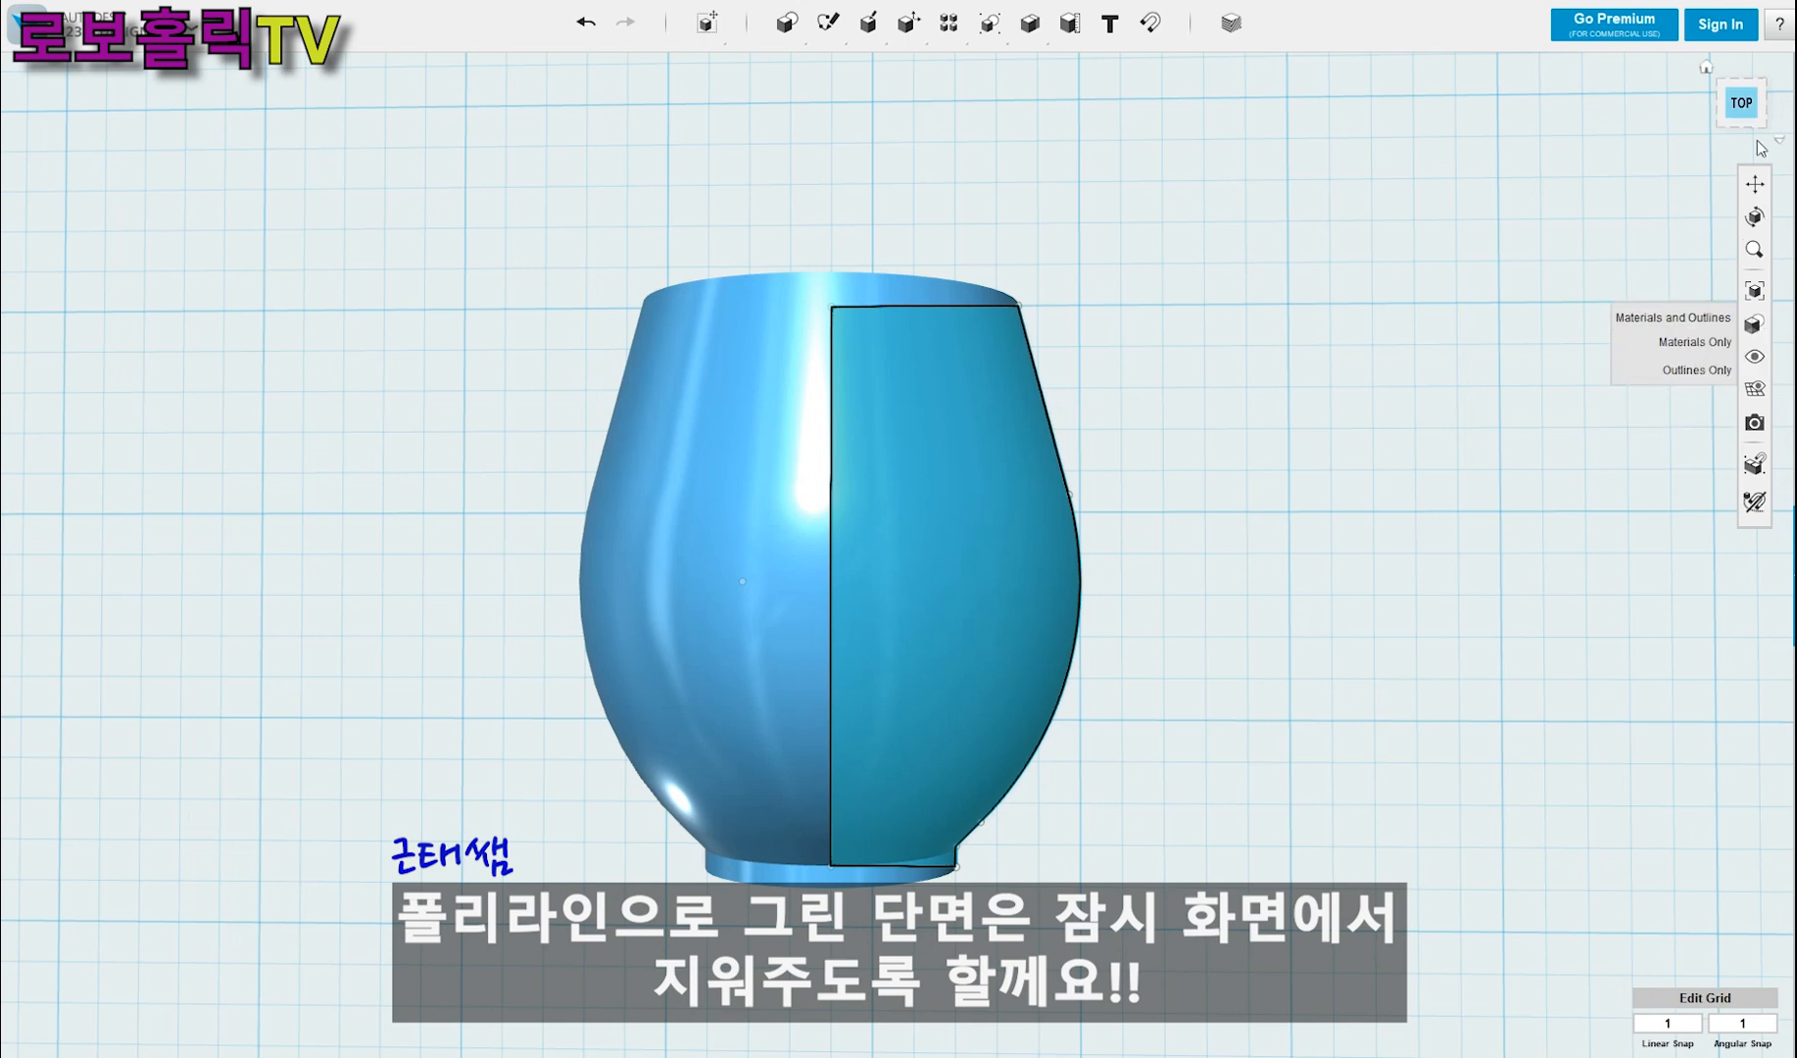
{"action": "left_click", "coordinate": [1738, 103]}
{"action": "left_click", "coordinate": [1183, 462]}
{"action": "mouse_move", "coordinate": [1749, 359]}
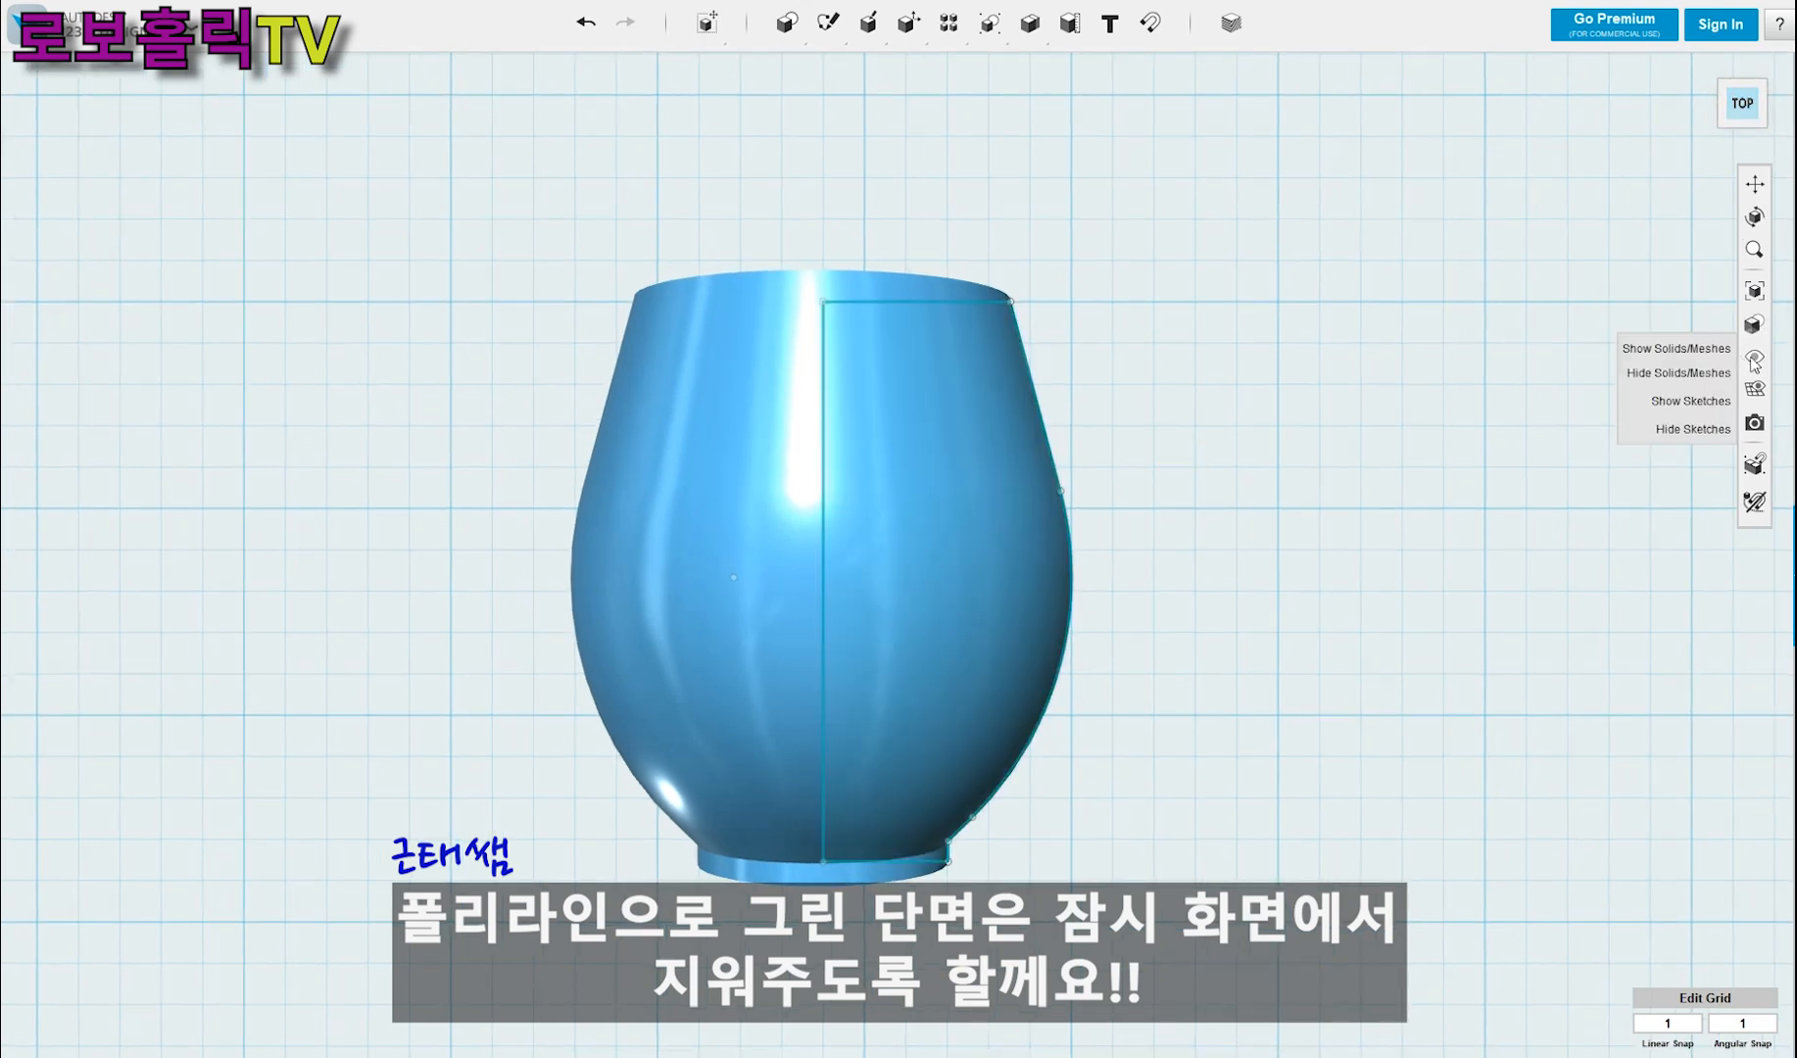
{"action": "left_click", "coordinate": [1690, 429]}
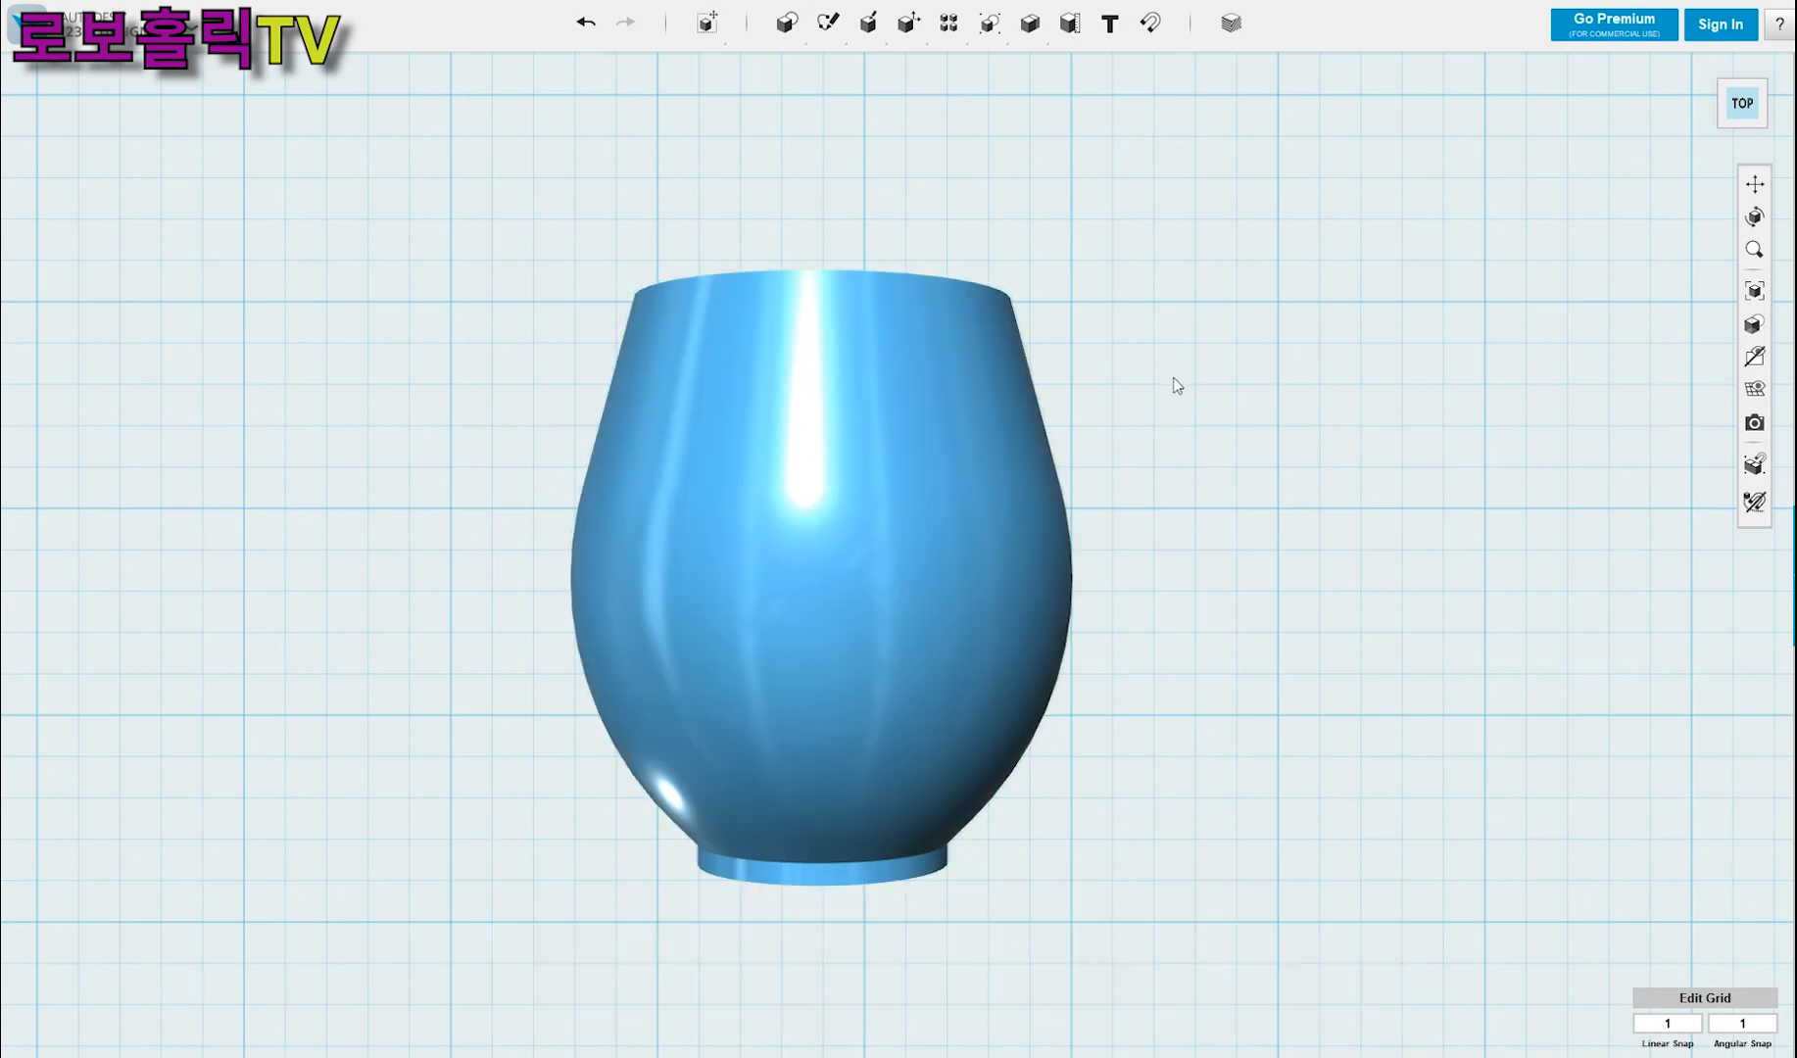
- Place a cylinder with a 4 mm radius and 100 mm height on the grid beside the cup's right side
{"action": "right_click_drag", "start_coordinate": [1241, 351], "coordinate": [1198, 412]}
{"action": "scroll", "coordinate": [1208, 394], "scroll_direction": "down", "scroll_amount": 3}
{"action": "scroll", "coordinate": [1199, 154], "scroll_direction": "up", "scroll_amount": 5}
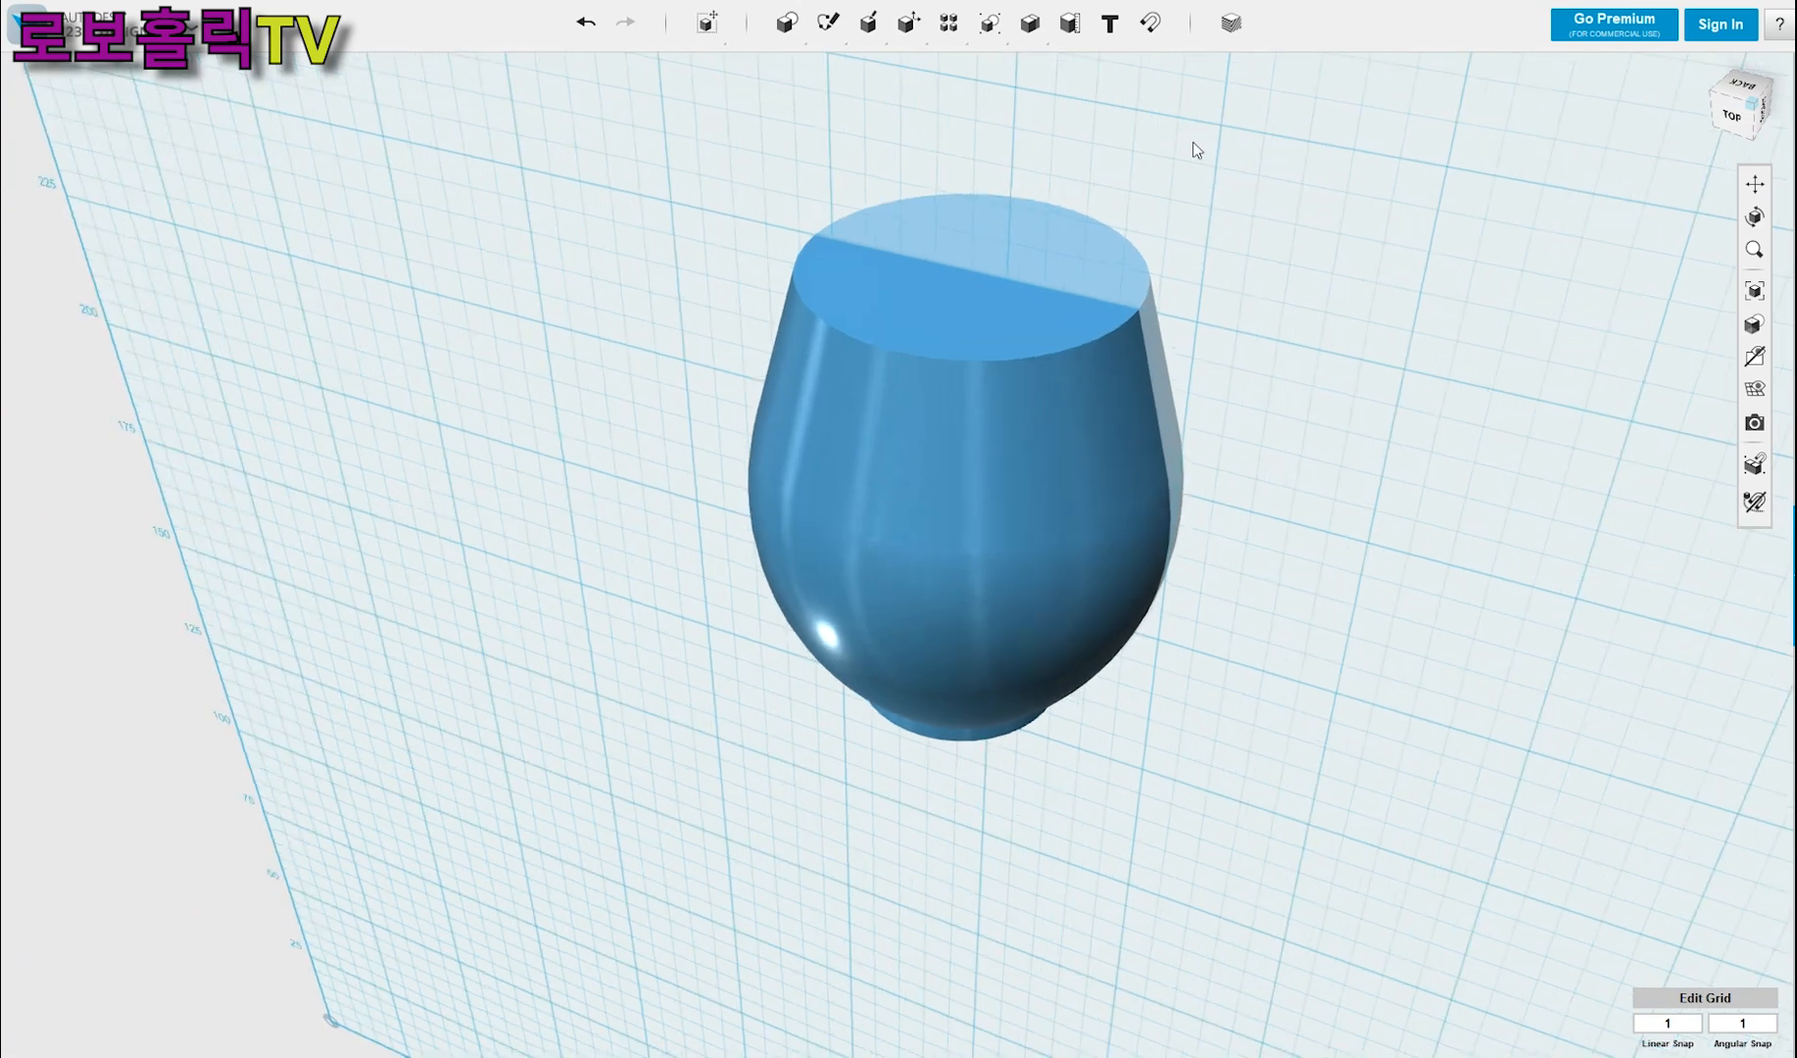
{"action": "mouse_move", "coordinate": [882, 27]}
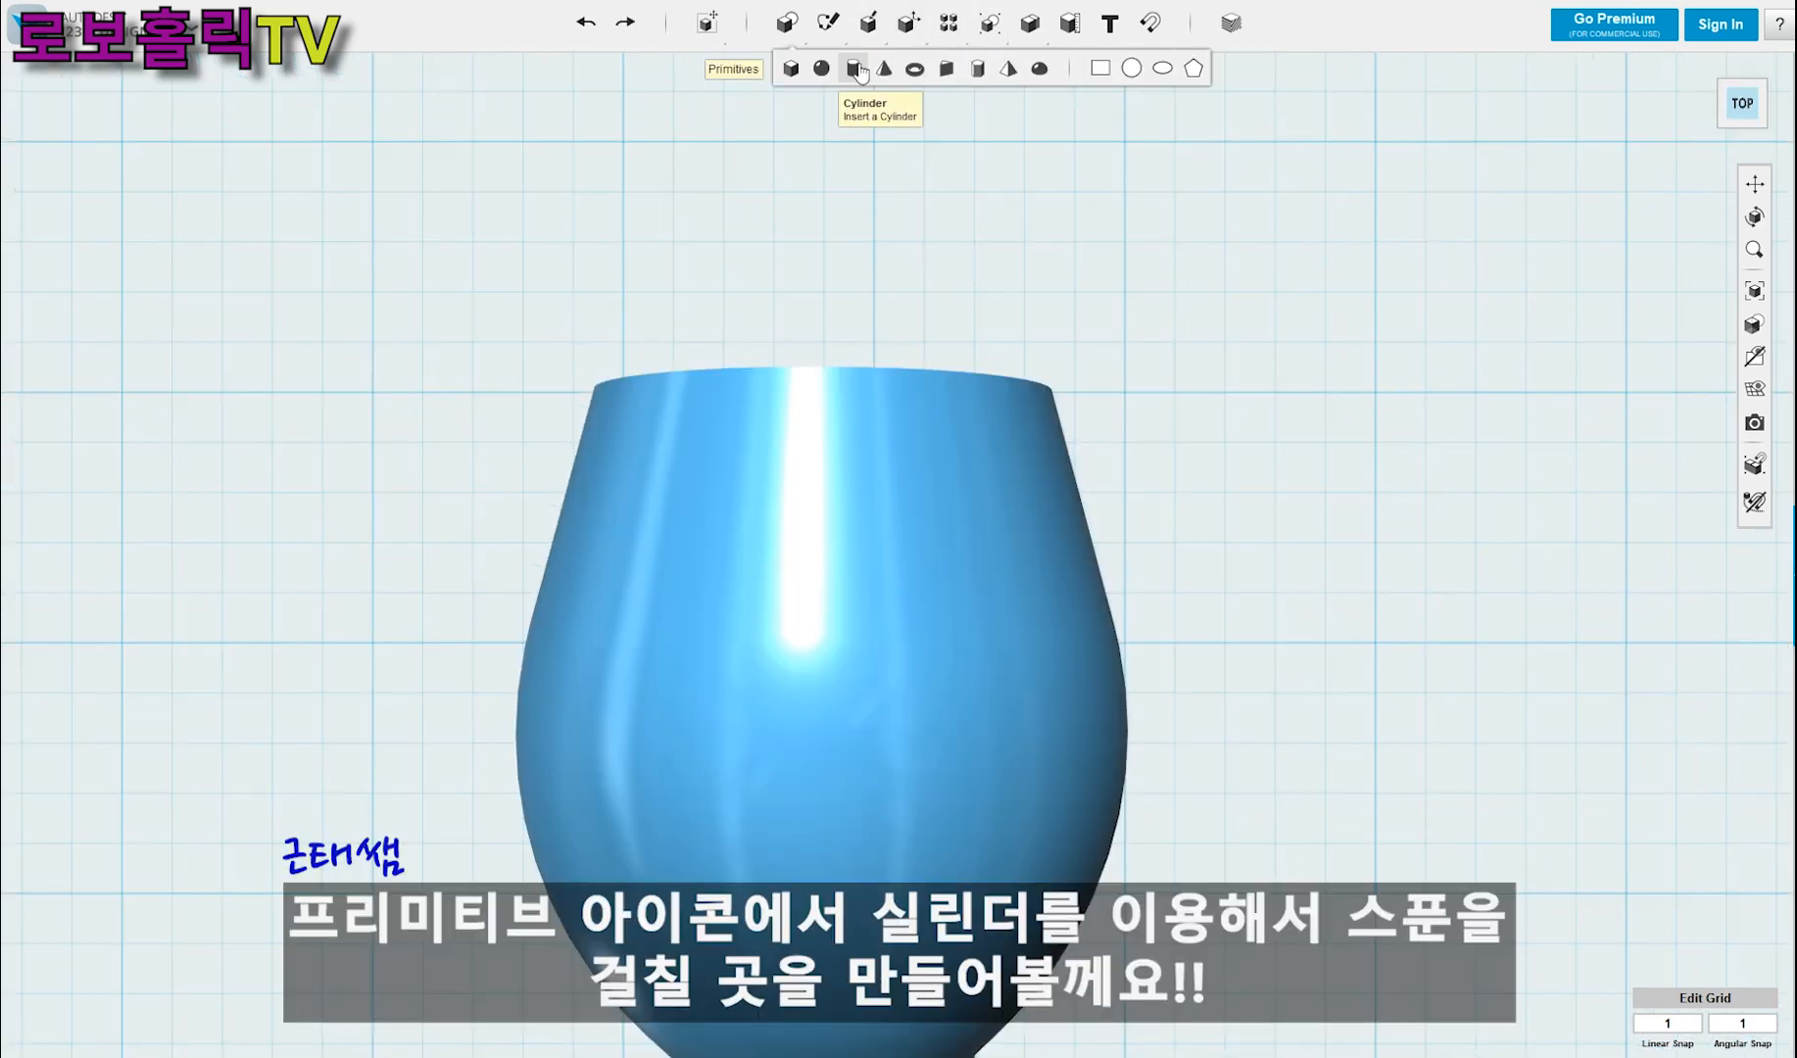
{"action": "left_click", "coordinate": [857, 68]}
{"action": "left_click", "coordinate": [1130, 657]}
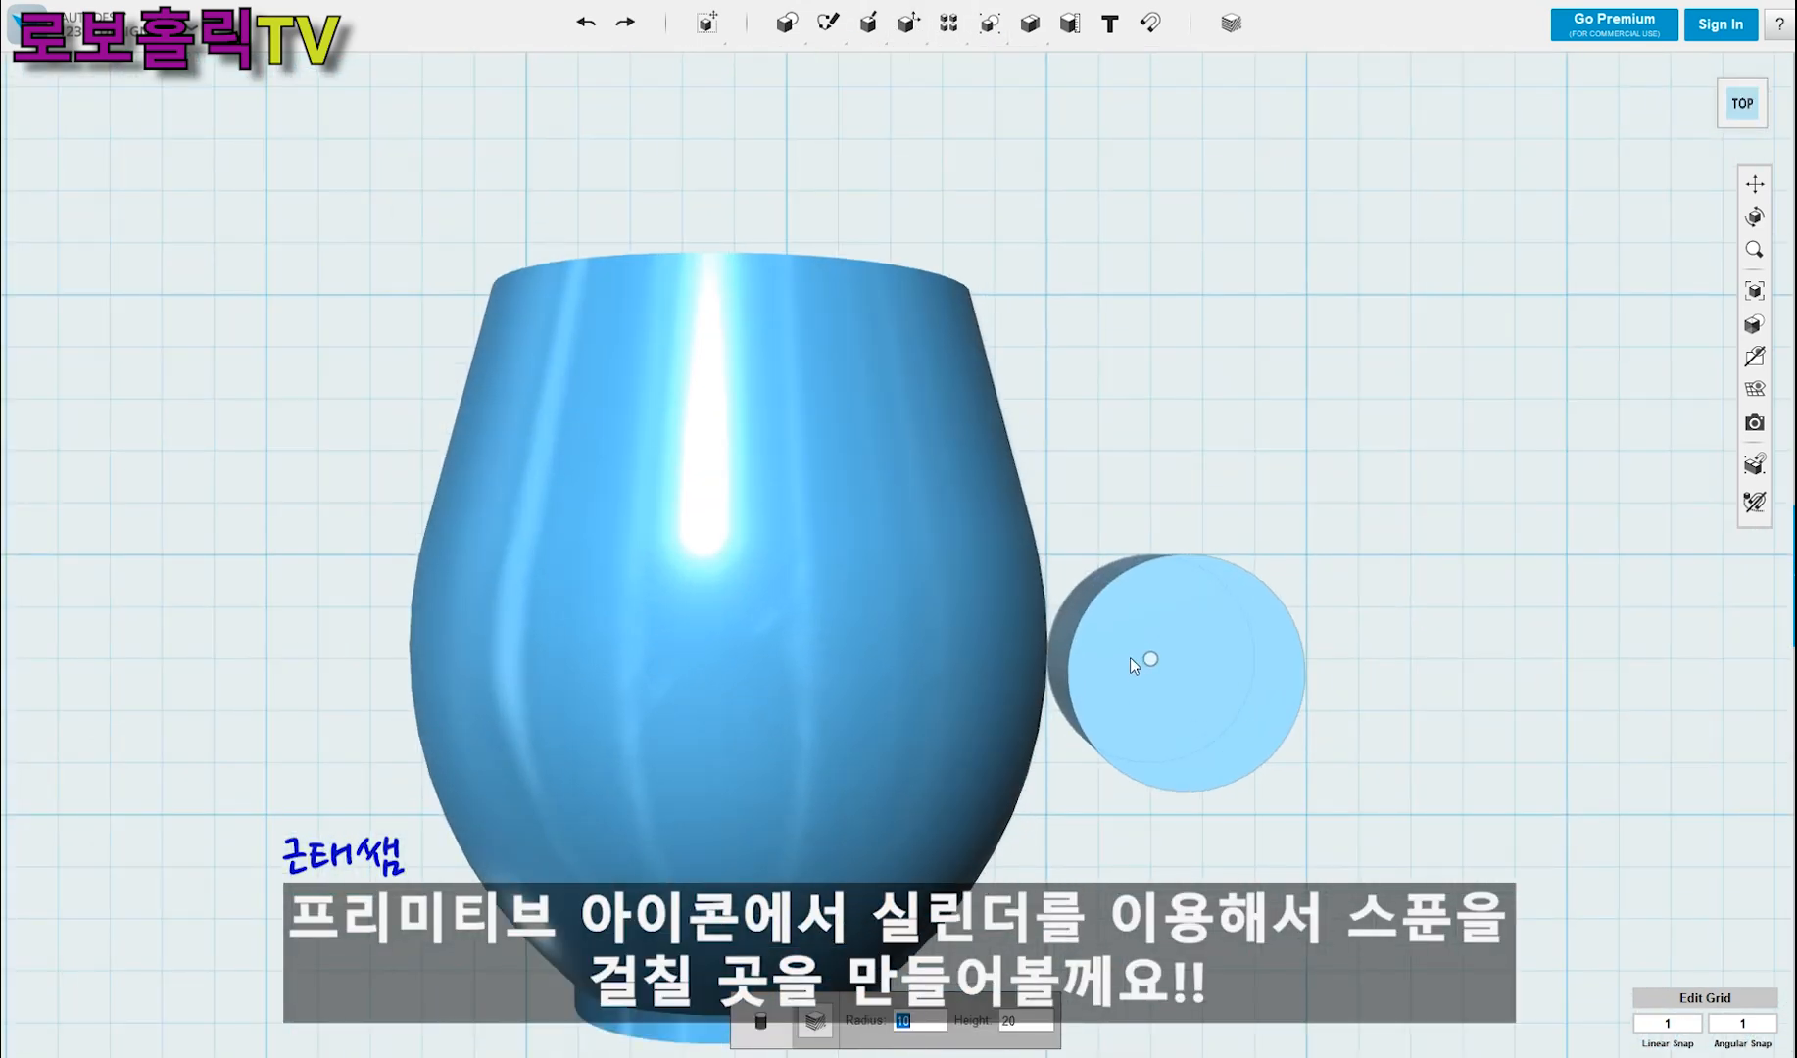
{"action": "type", "text": "4"}
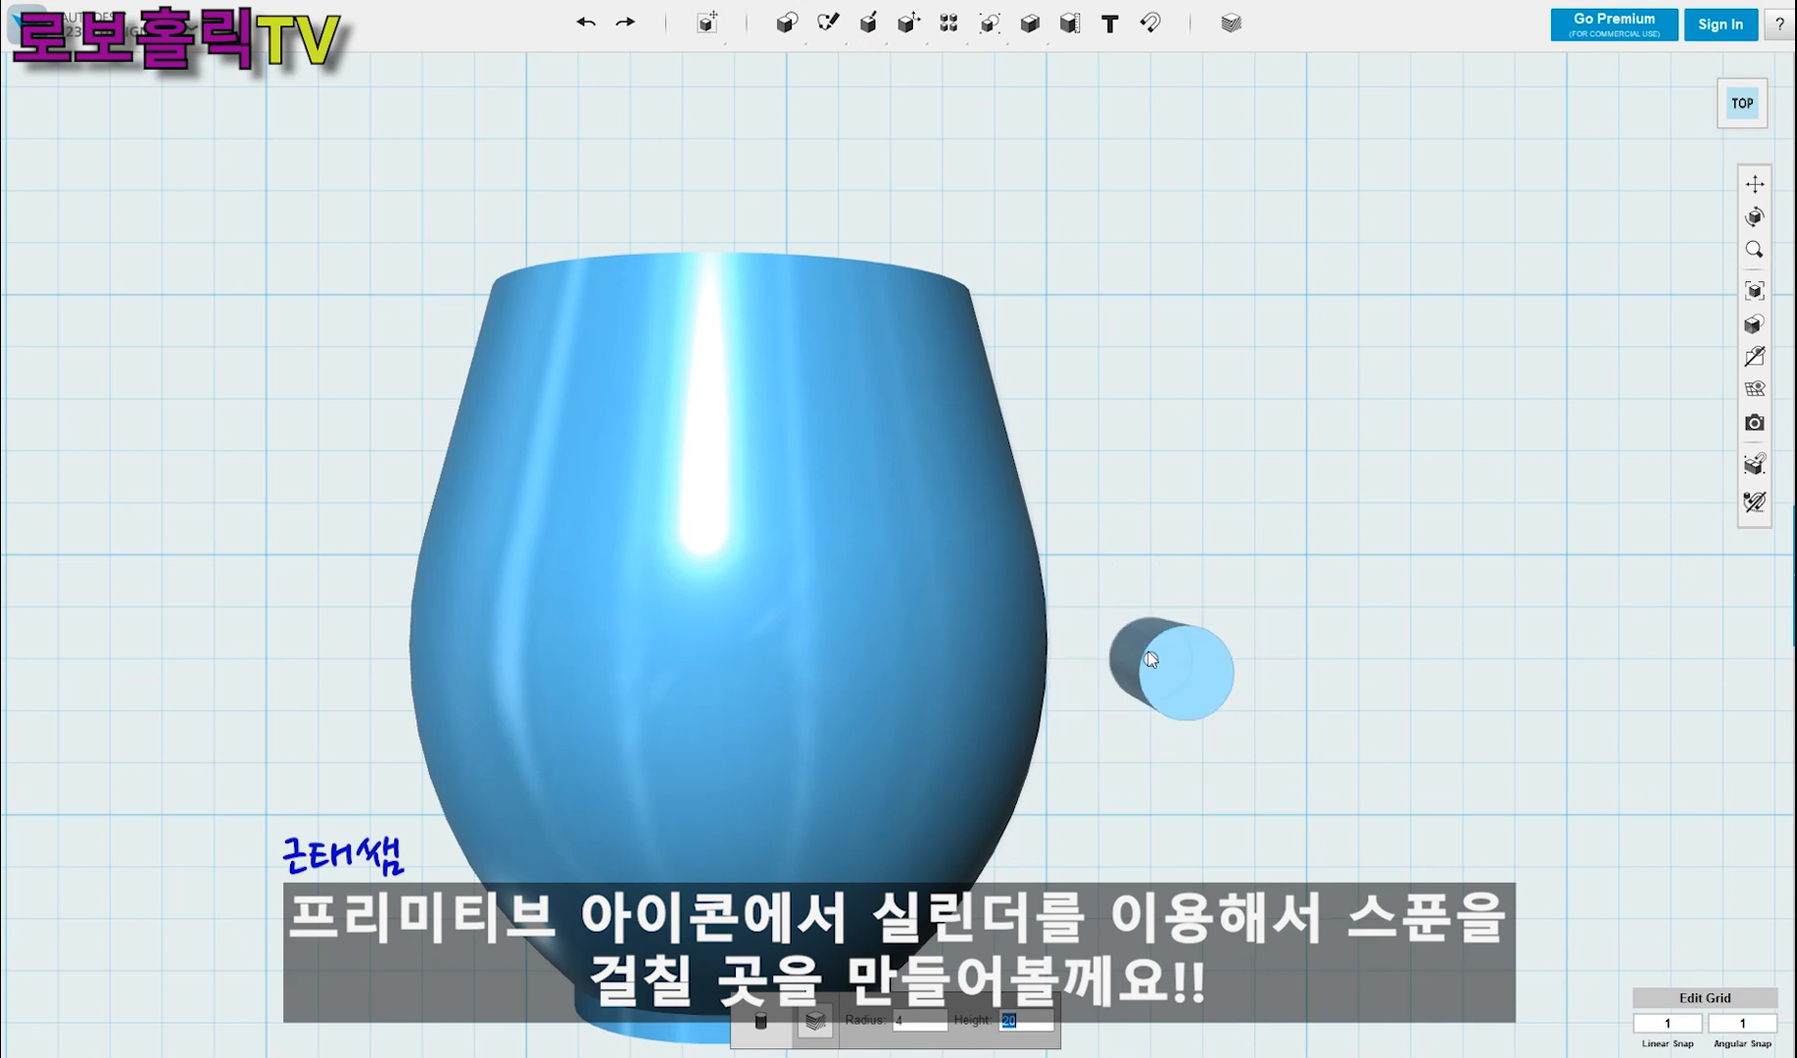
{"action": "type", "text": "100"}
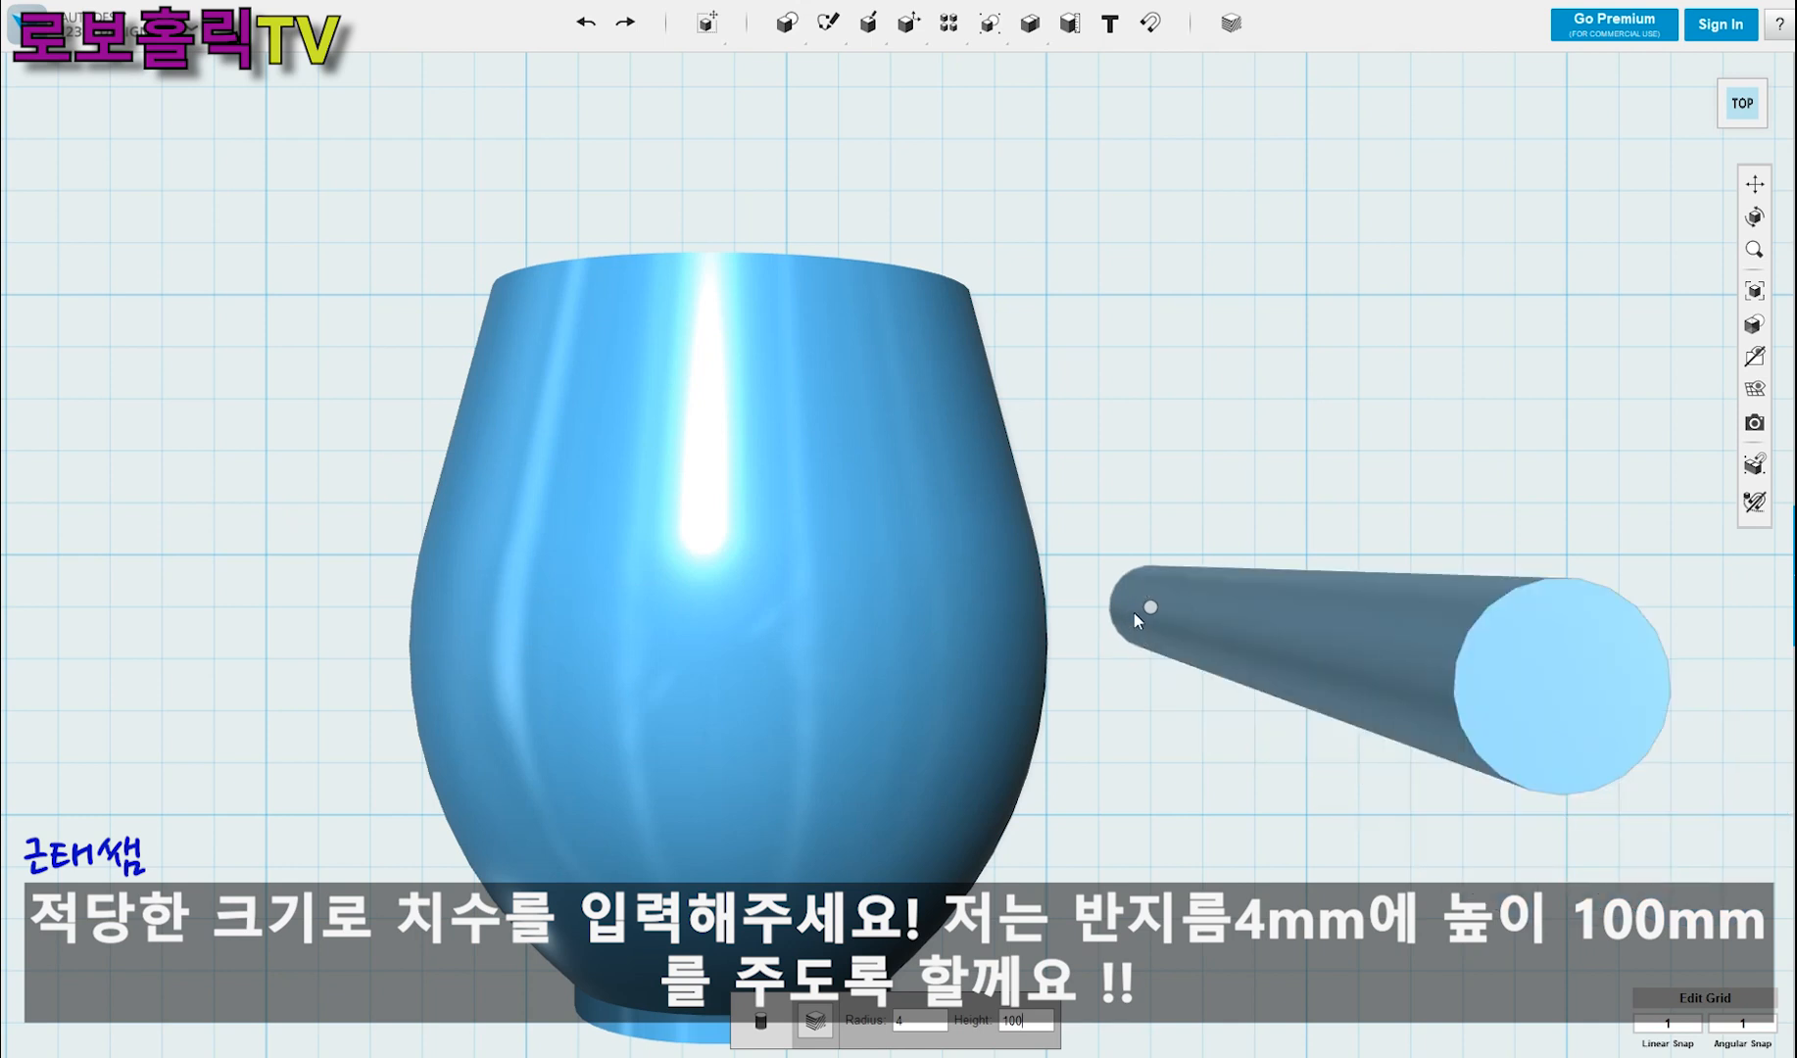
{"action": "left_click", "coordinate": [1135, 613]}
{"action": "scroll", "coordinate": [1147, 716], "scroll_direction": "down", "scroll_amount": 3}
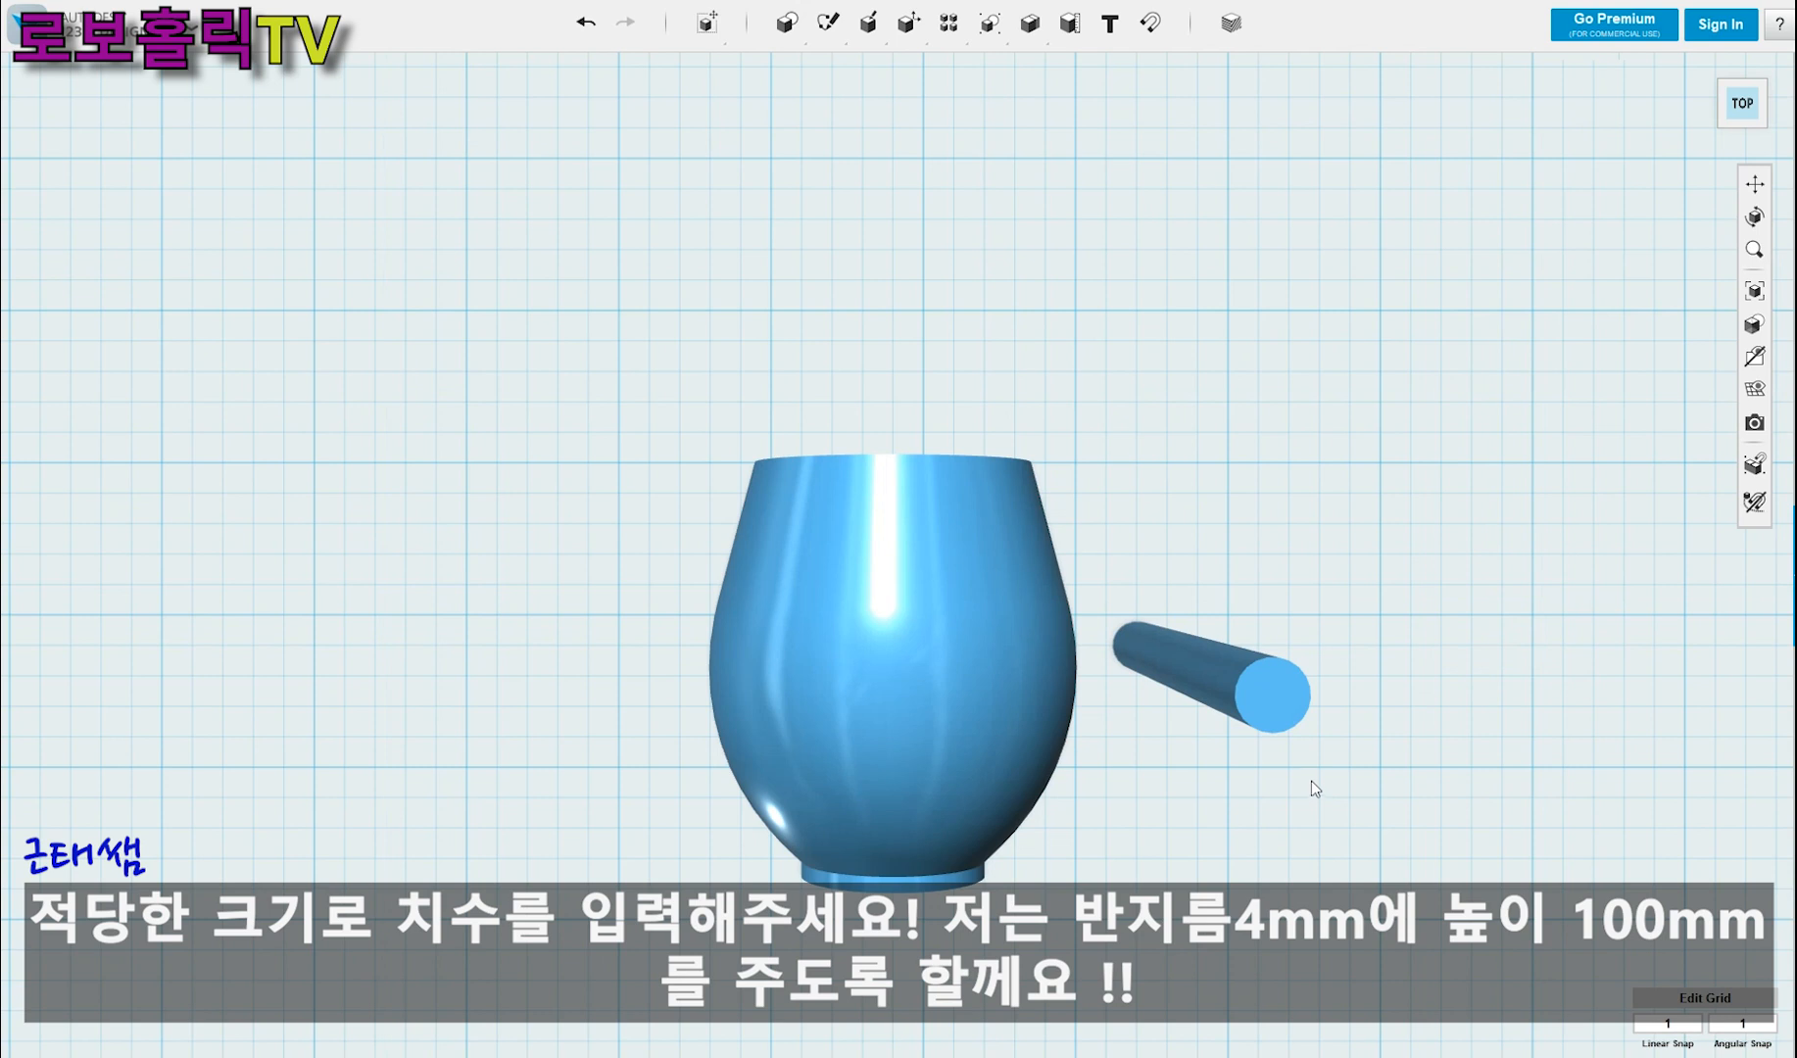
- Move the cylinder -45 mm along its axis so its length extends across both sides of the cup
{"action": "right_click_drag", "start_coordinate": [1374, 763], "coordinate": [1169, 707]}
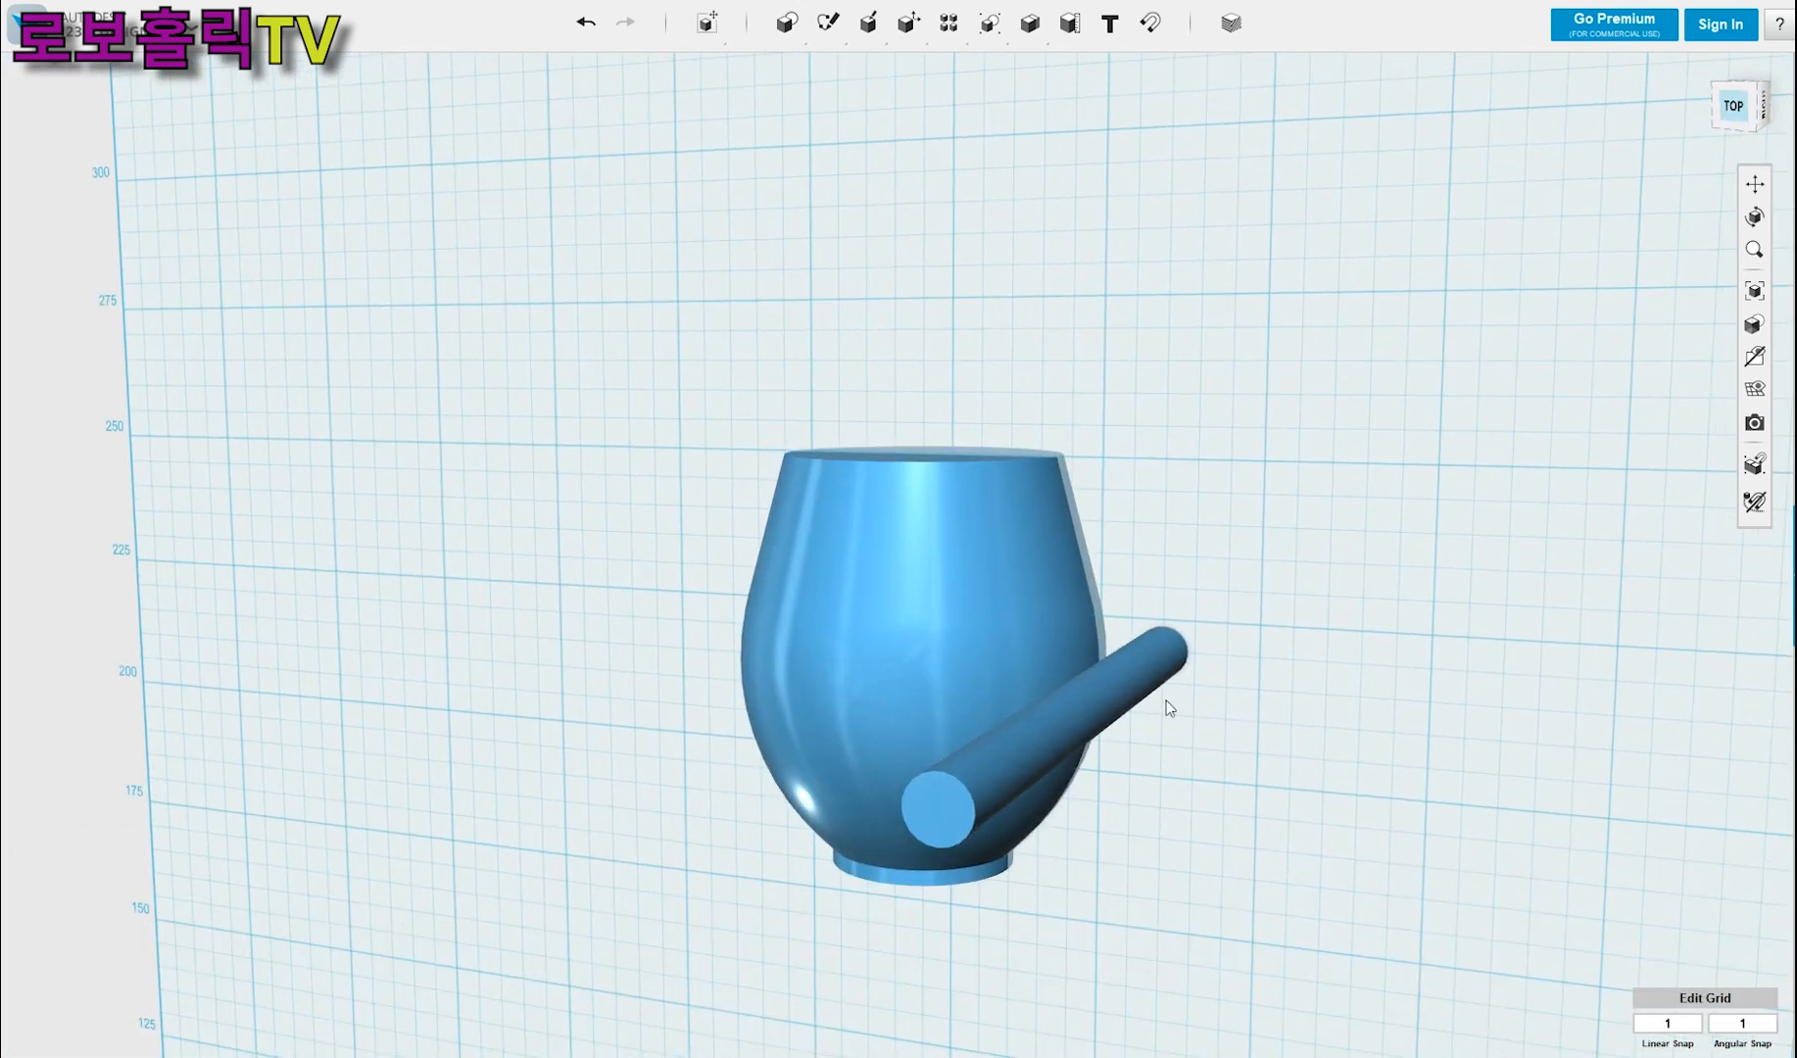
{"action": "left_click", "coordinate": [1107, 690]}
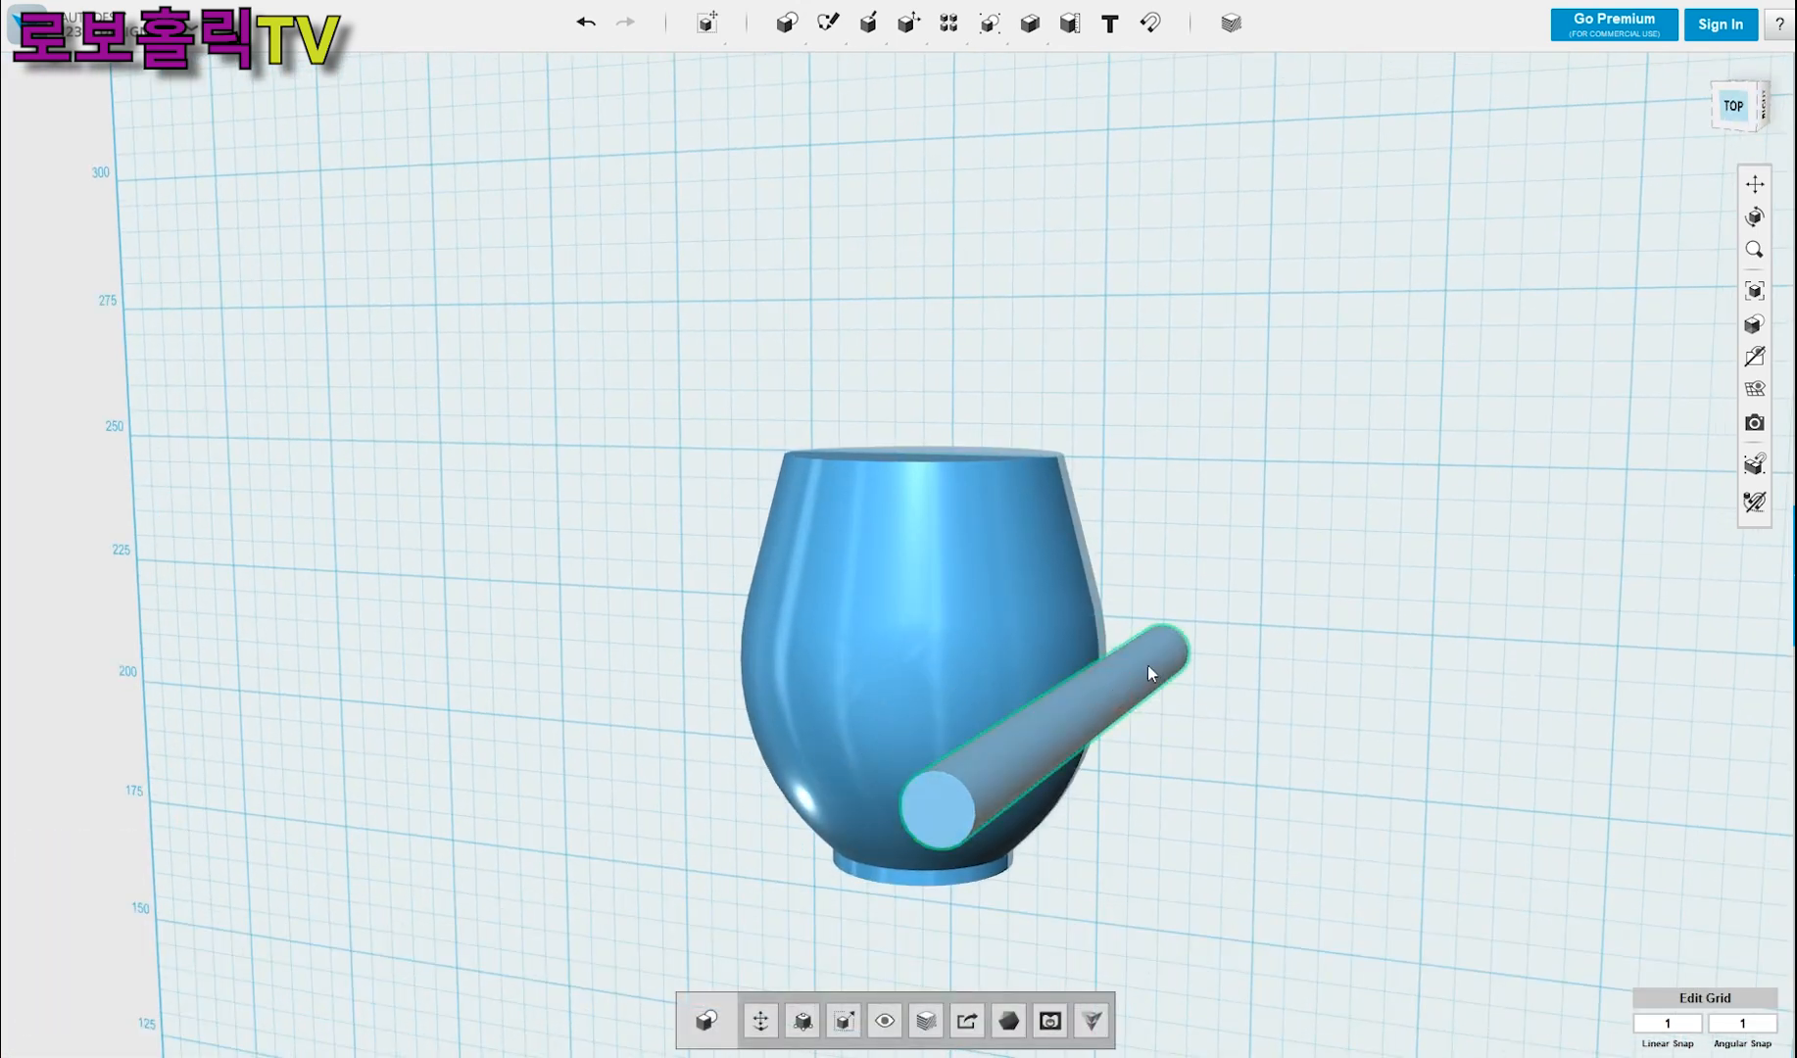
{"action": "key", "text": "ctrl+t"}
{"action": "right_click_drag", "start_coordinate": [1252, 652], "coordinate": [1175, 658]}
{"action": "left_click_drag", "start_coordinate": [924, 763], "coordinate": [1031, 731]}
{"action": "right_click_drag", "start_coordinate": [1411, 669], "coordinate": [1350, 670]}
{"action": "left_click_drag", "start_coordinate": [829, 704], "coordinate": [879, 708]}
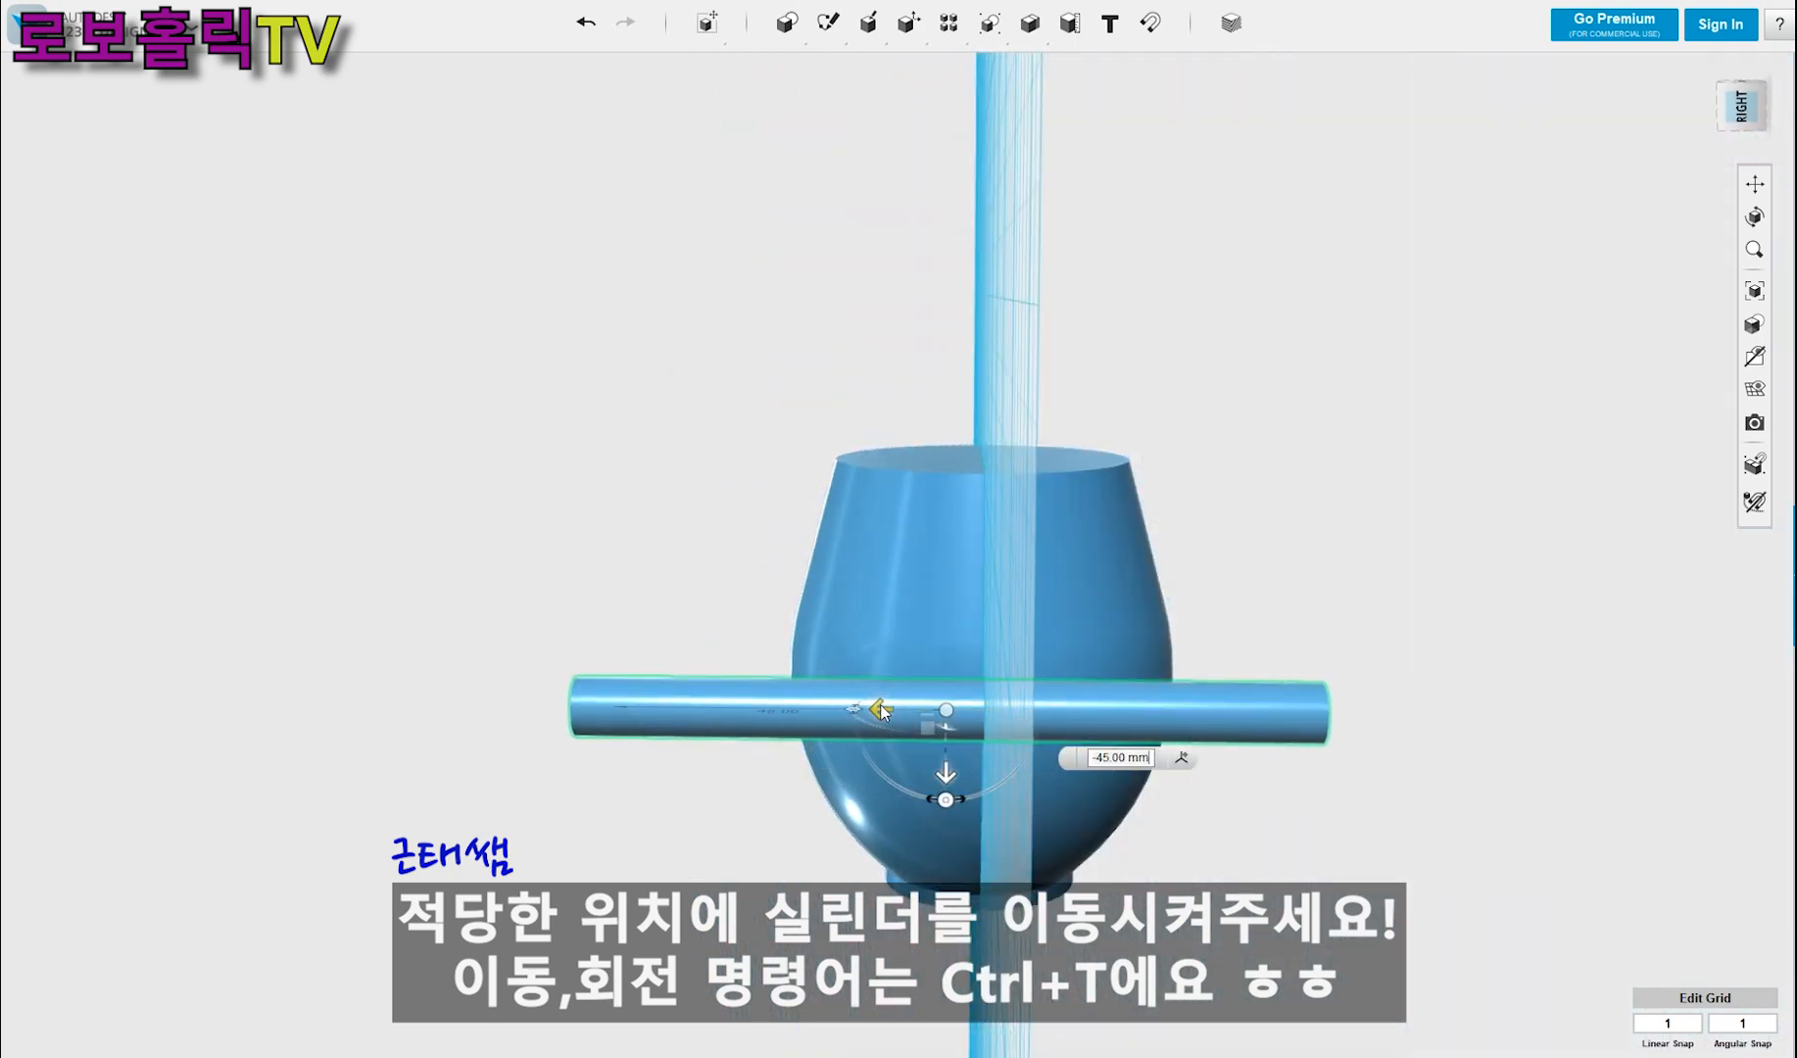
{"action": "right_click_drag", "start_coordinate": [851, 576], "coordinate": [1000, 560]}
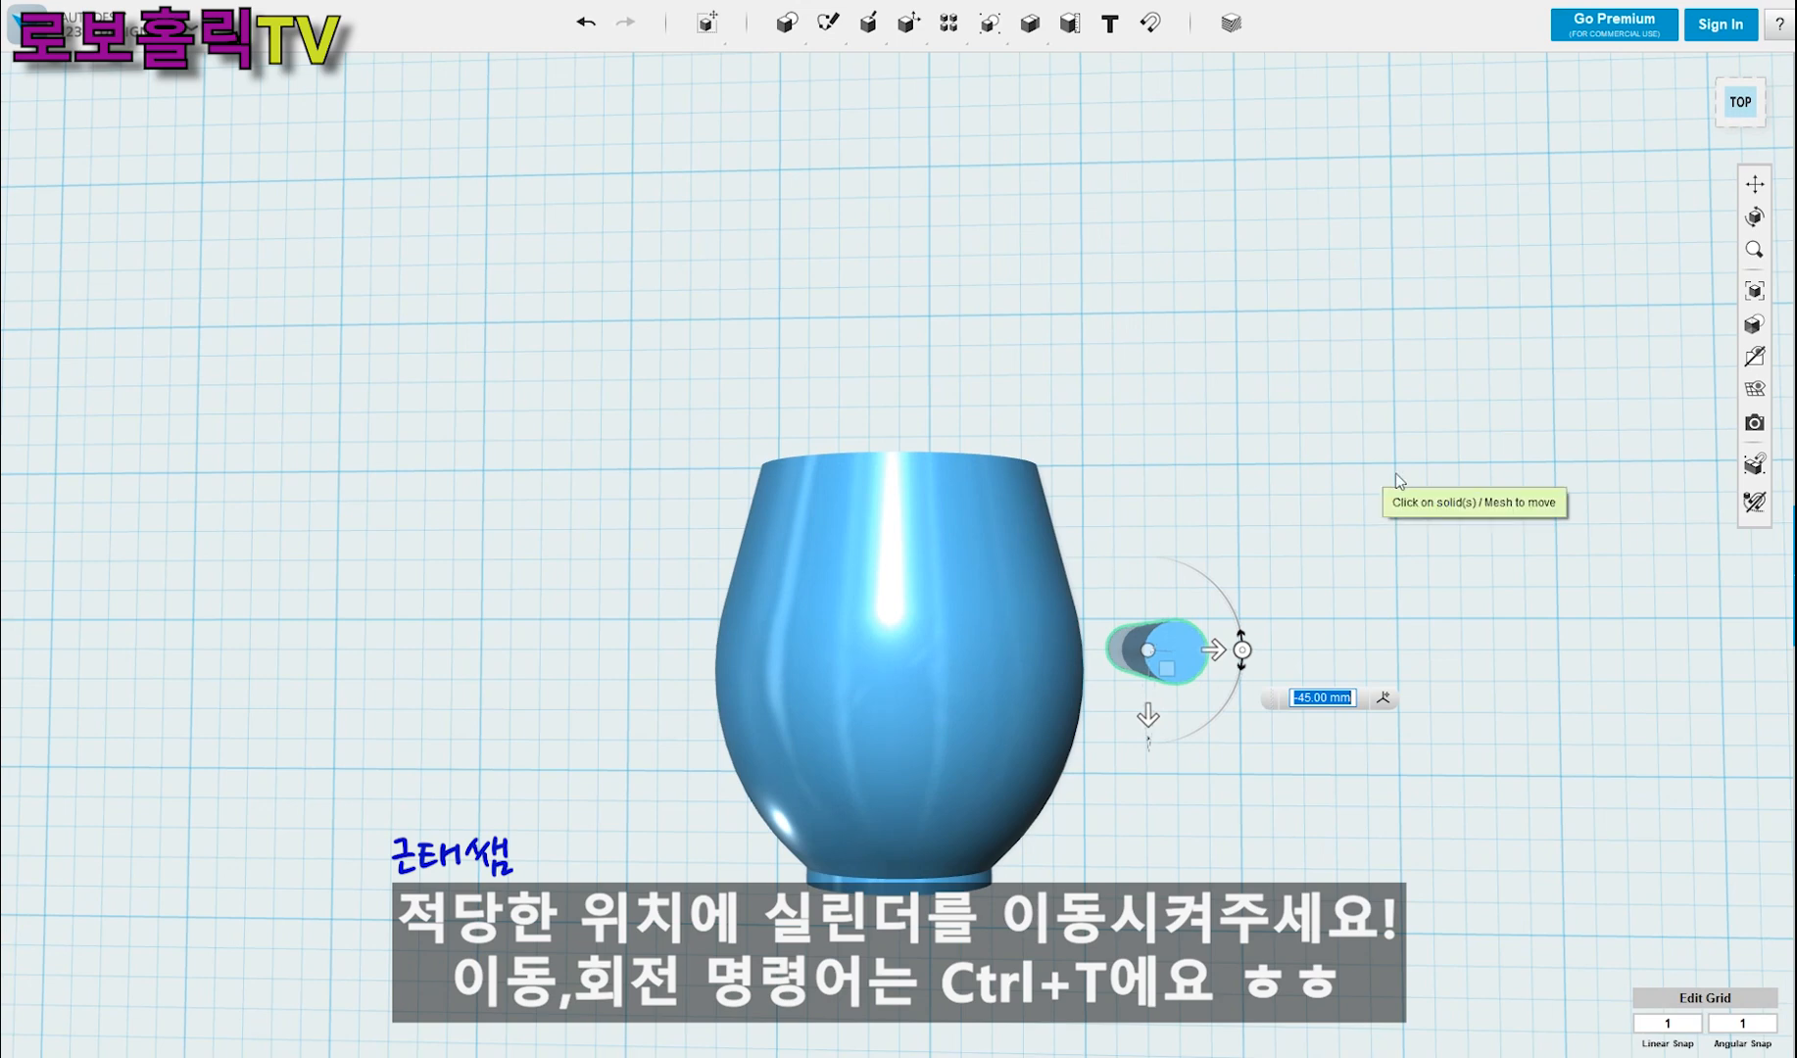
- Move the cylinder toward the cup and downward until it partly overlaps the lower part of the cup's right side
{"action": "scroll", "coordinate": [1213, 623], "scroll_direction": "up", "scroll_amount": 4}
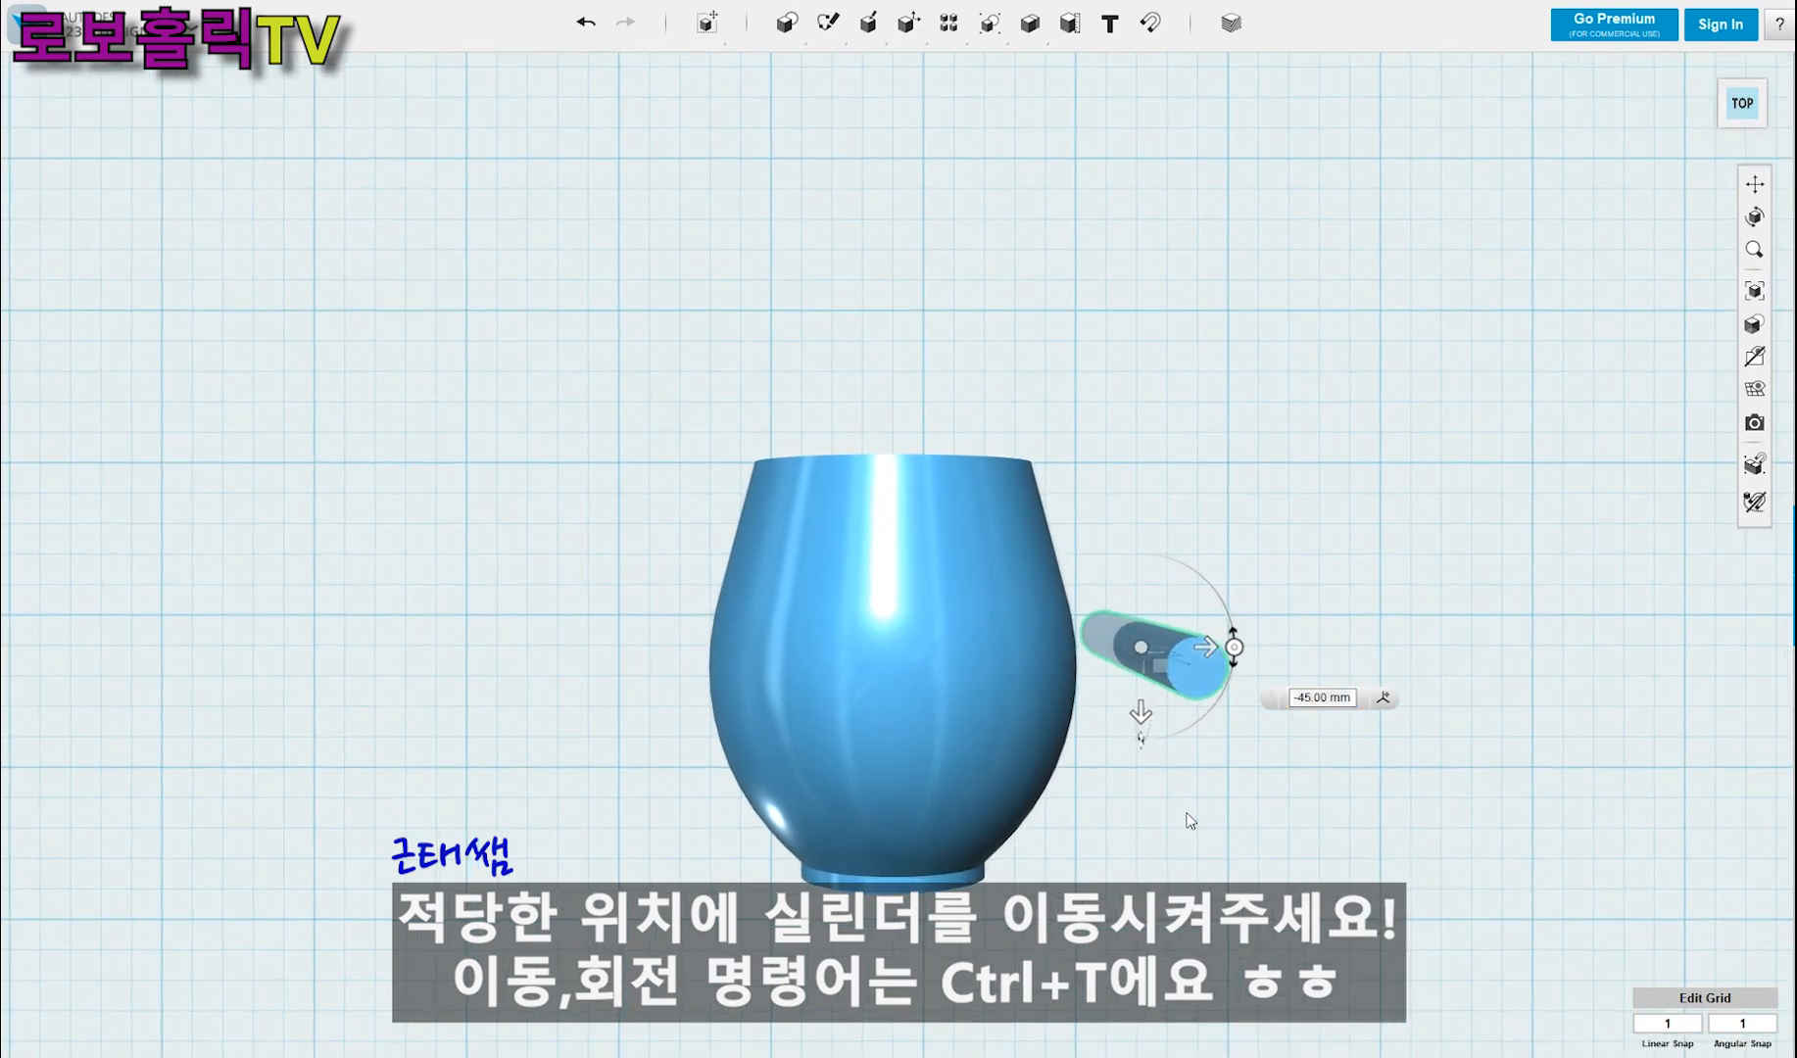
{"action": "left_click_drag", "start_coordinate": [1181, 567], "coordinate": [1070, 569]}
{"action": "left_click_drag", "start_coordinate": [1009, 642], "coordinate": [1009, 800]}
{"action": "scroll", "coordinate": [1170, 740], "scroll_direction": "up", "scroll_amount": 3}
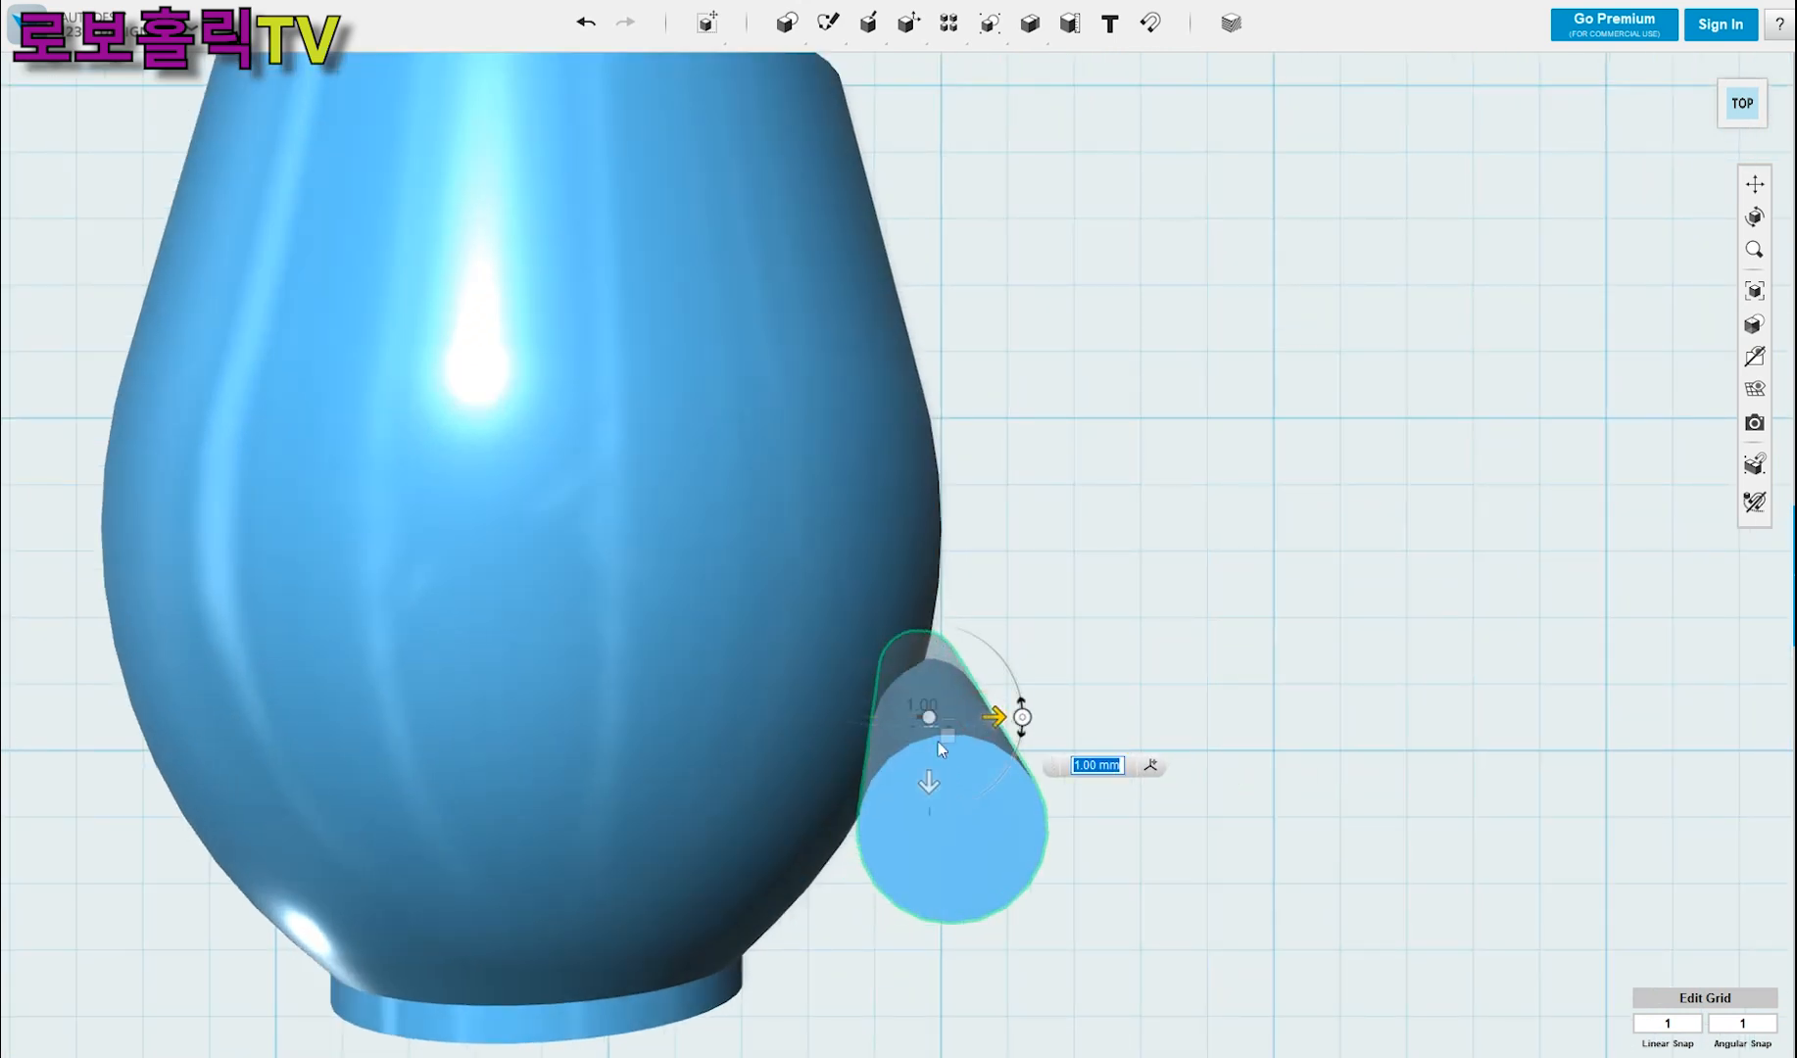
{"action": "left_click_drag", "start_coordinate": [925, 791], "coordinate": [931, 744]}
{"action": "right_click_drag", "start_coordinate": [932, 742], "coordinate": [1192, 657]}
{"action": "left_click_drag", "start_coordinate": [1054, 683], "coordinate": [1014, 674]}
{"action": "right_click_drag", "start_coordinate": [1381, 510], "coordinate": [1454, 505]}
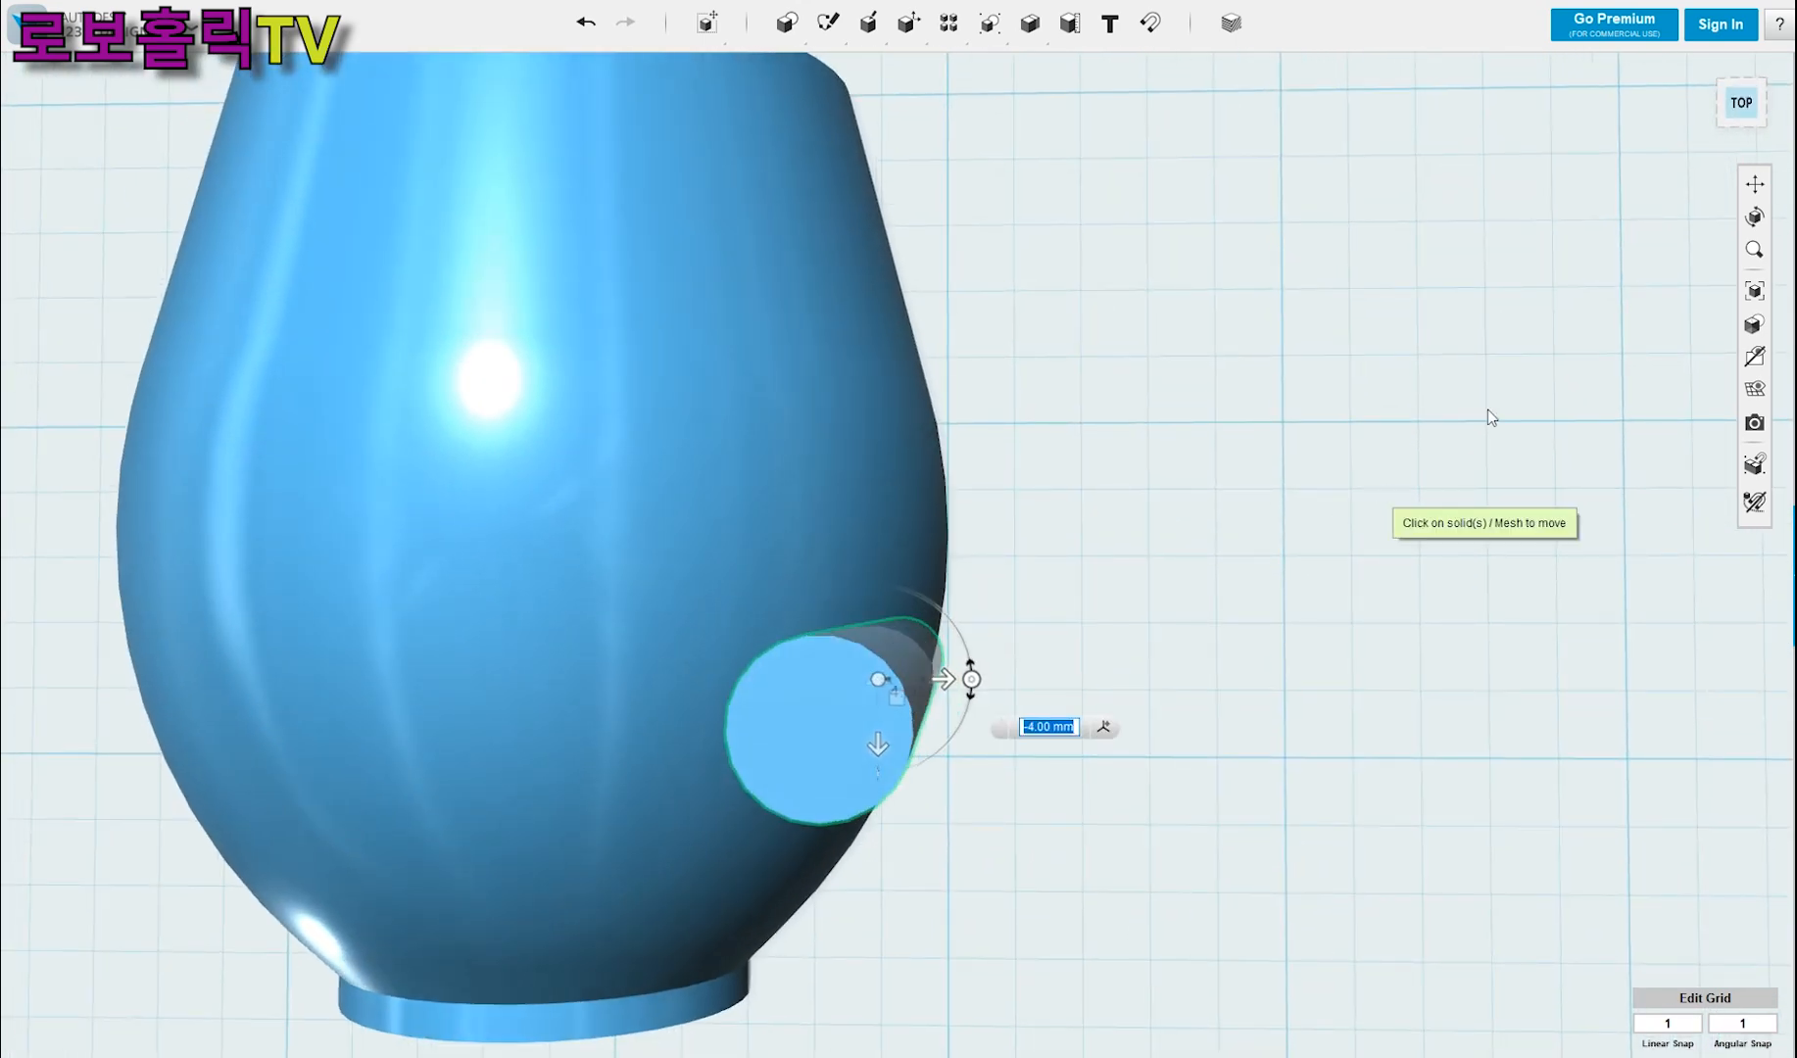
{"action": "left_click", "coordinate": [1284, 497]}
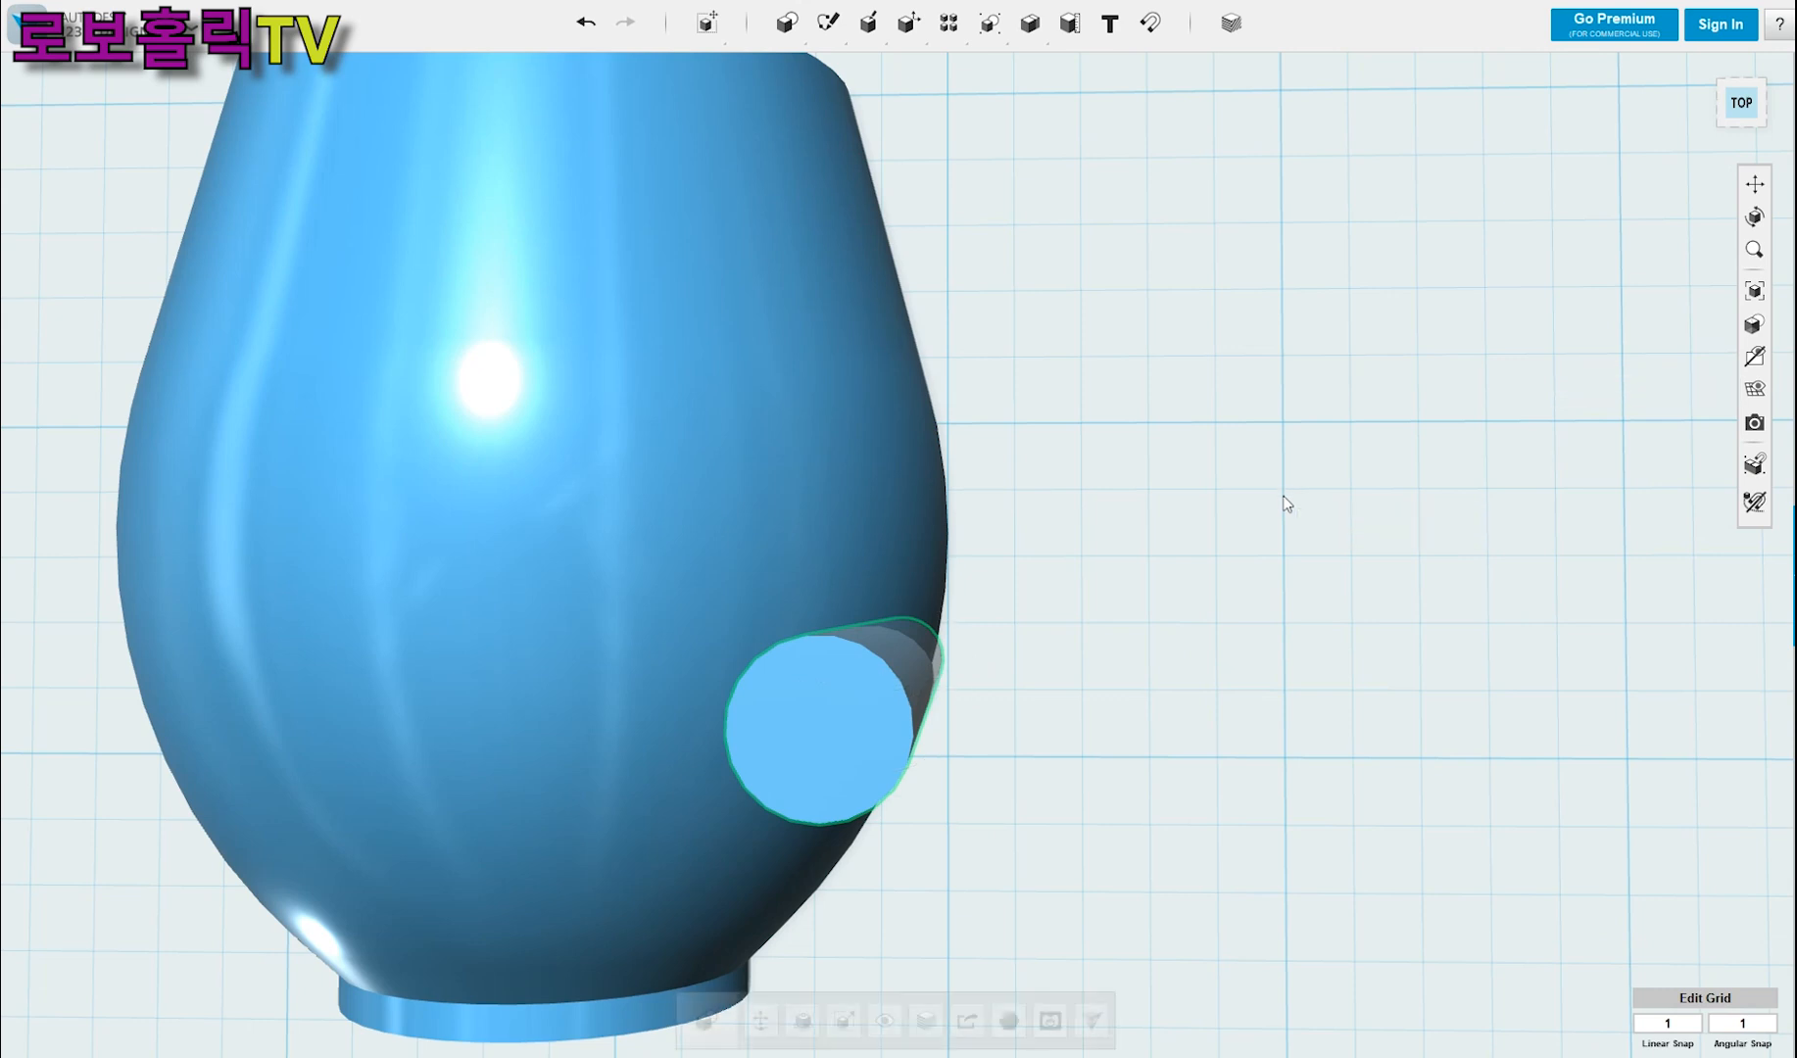
- Subtract the cylinder from the cup, with the cup as target and the cylinder as source, to cut the spoon-rest notch
{"action": "left_click", "coordinate": [1742, 105]}
{"action": "scroll", "coordinate": [1051, 451], "scroll_direction": "down", "scroll_amount": 2}
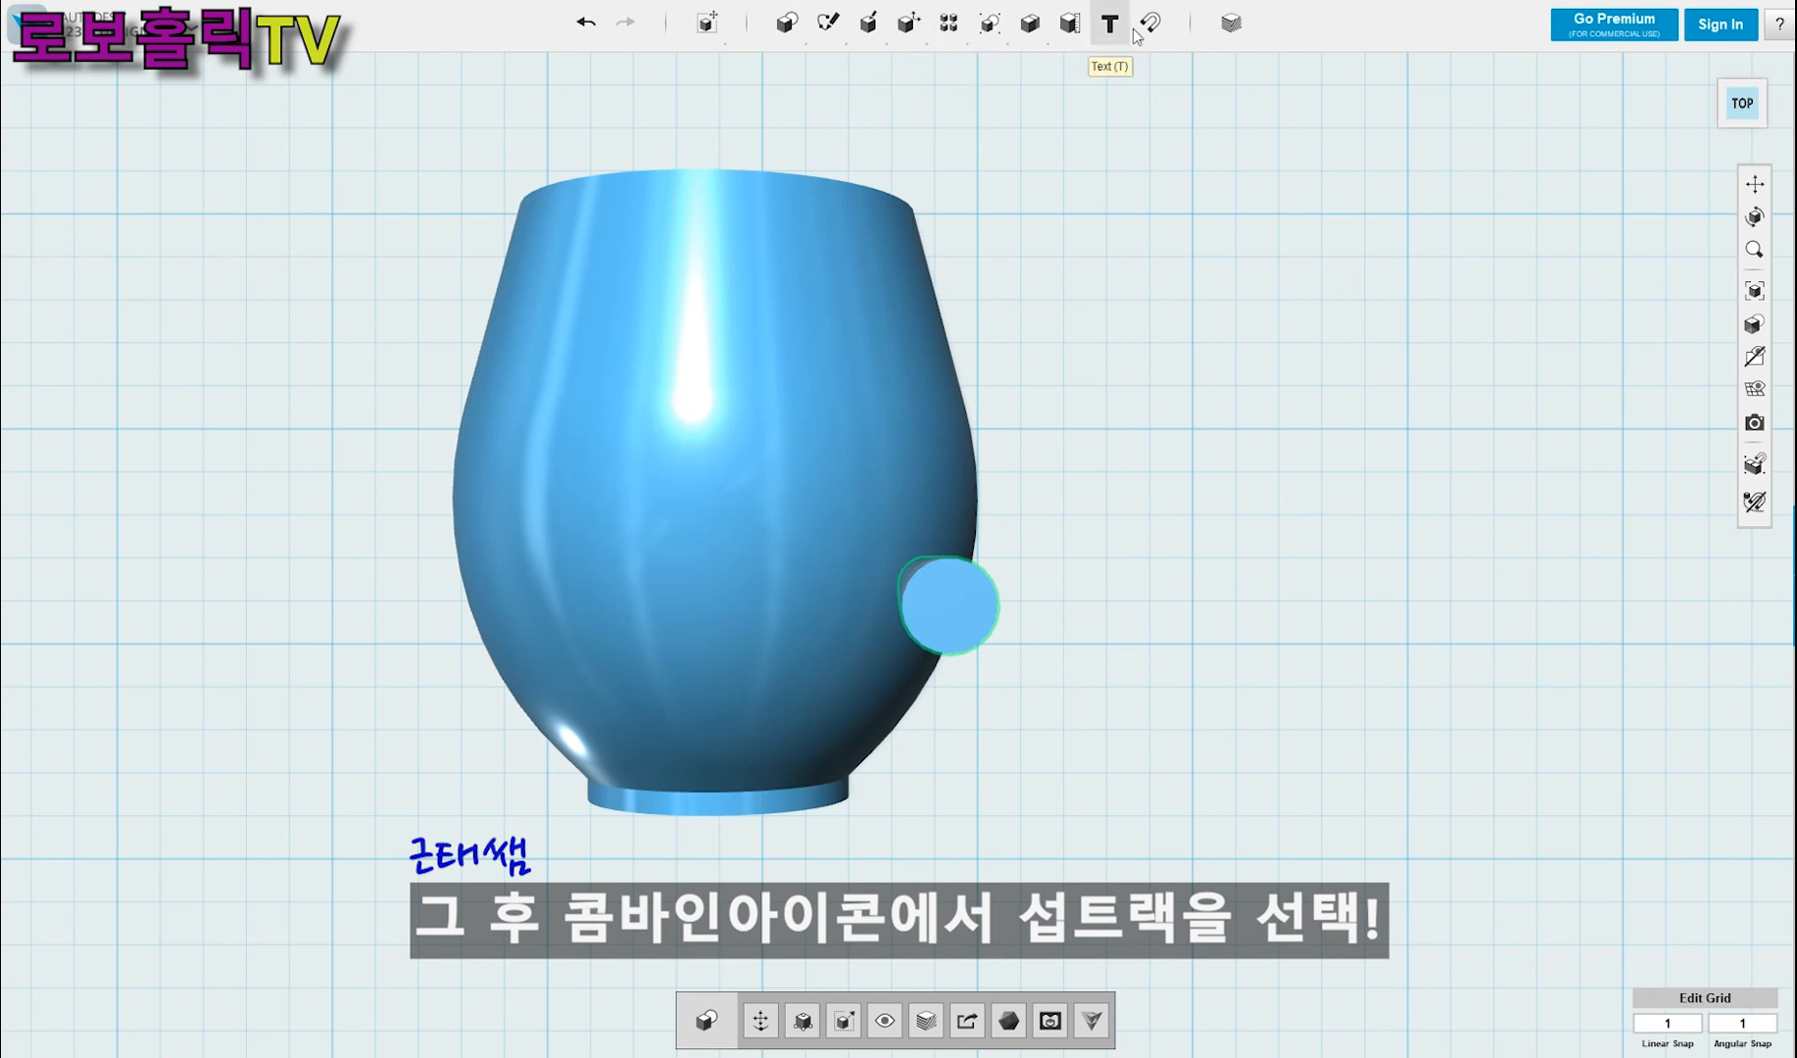
{"action": "mouse_move", "coordinate": [948, 23]}
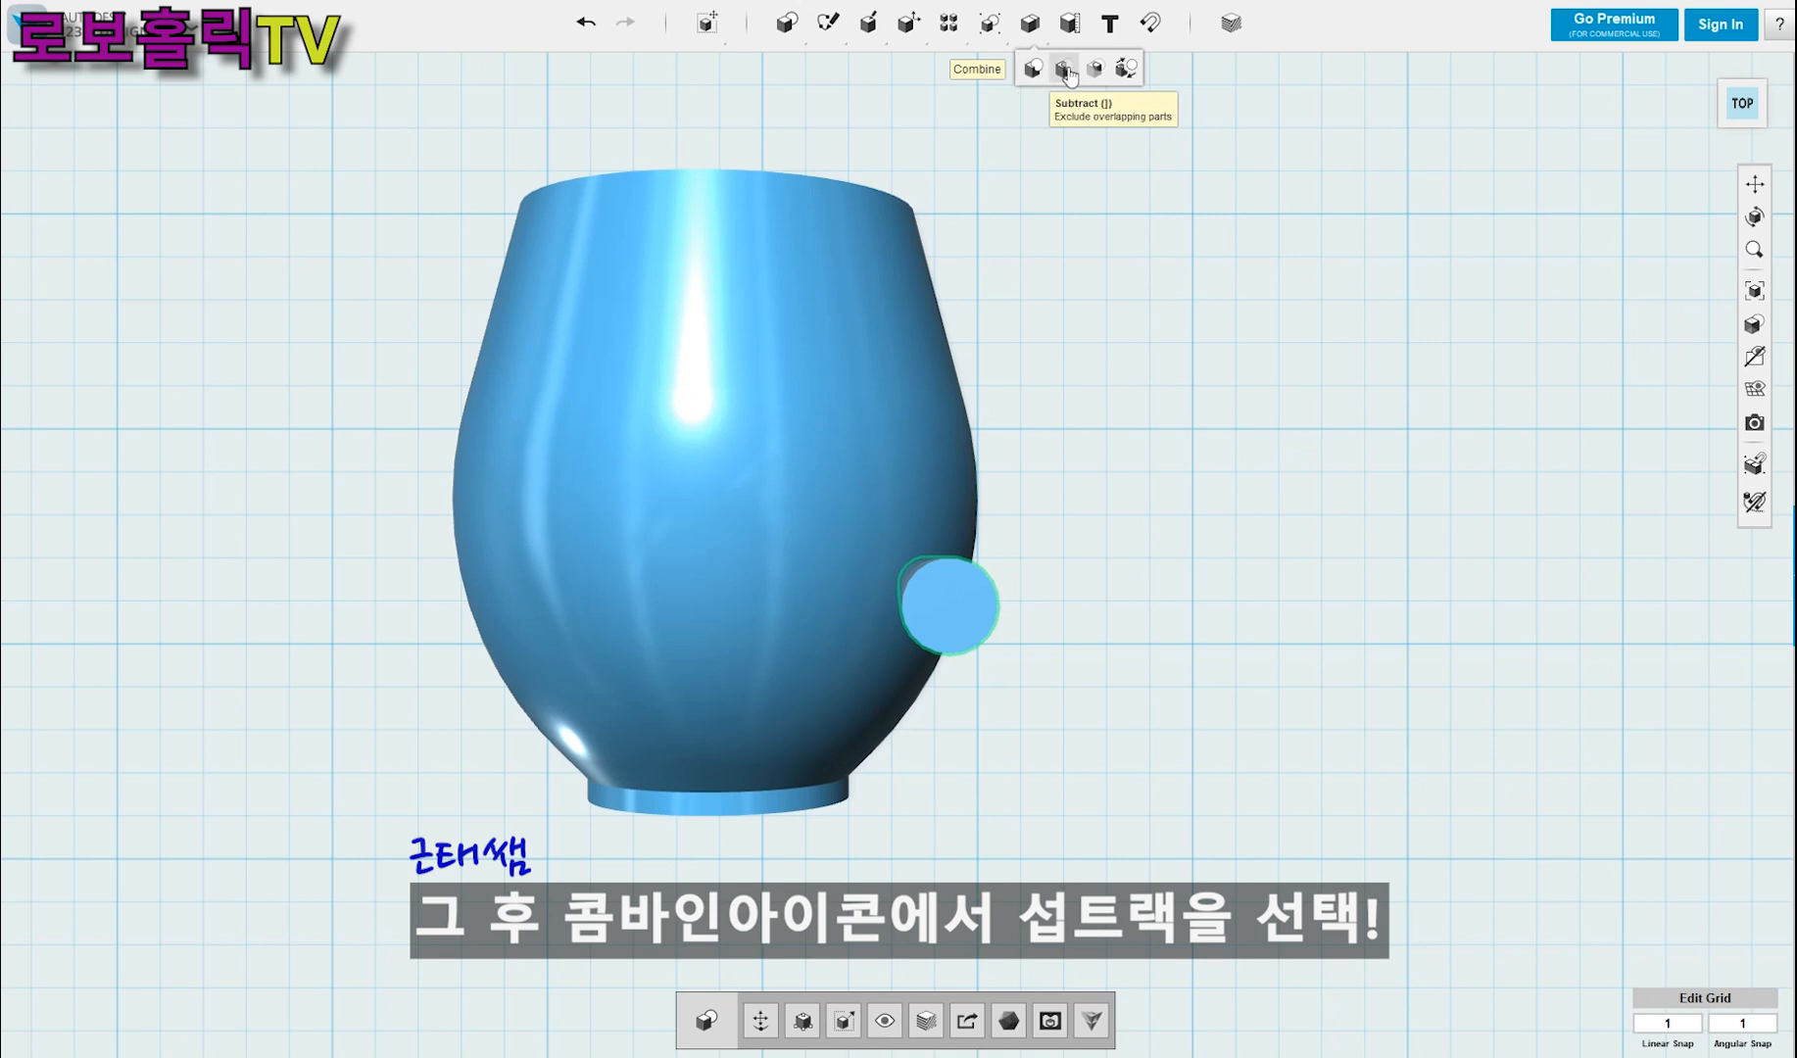
{"action": "left_click", "coordinate": [1065, 70]}
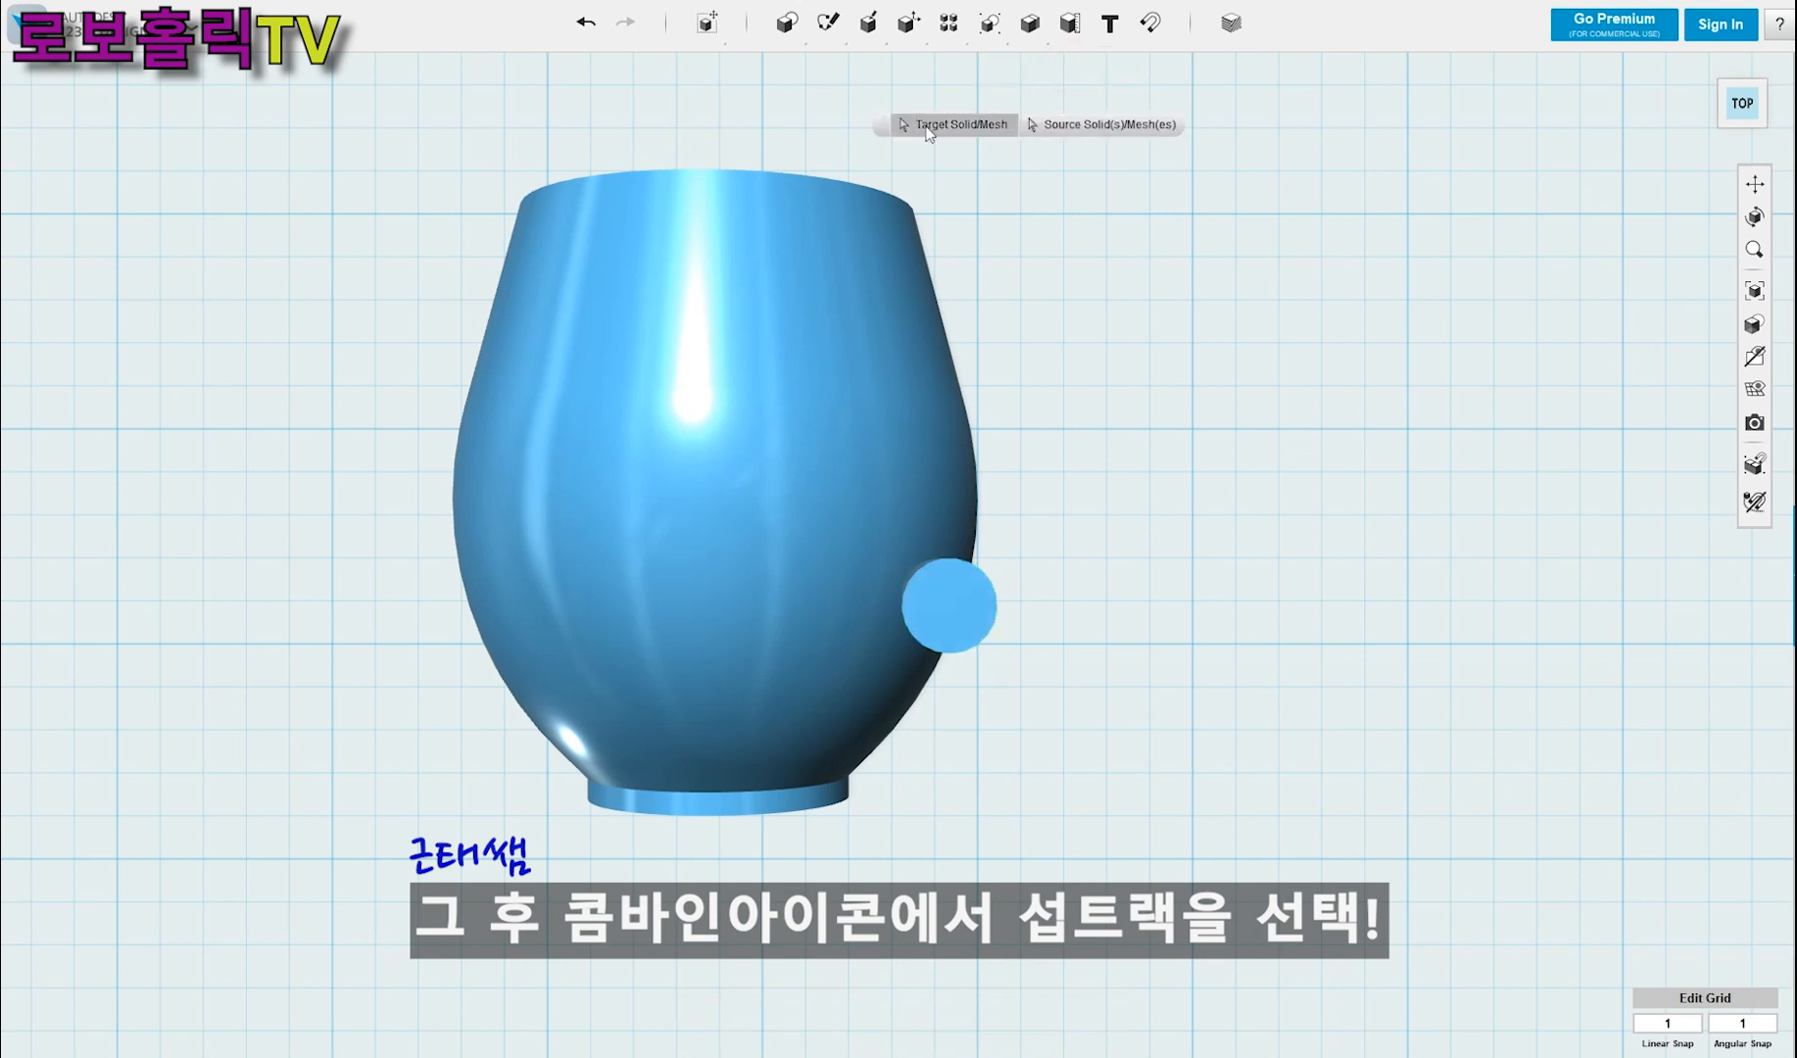
{"action": "left_click", "coordinate": [860, 357]}
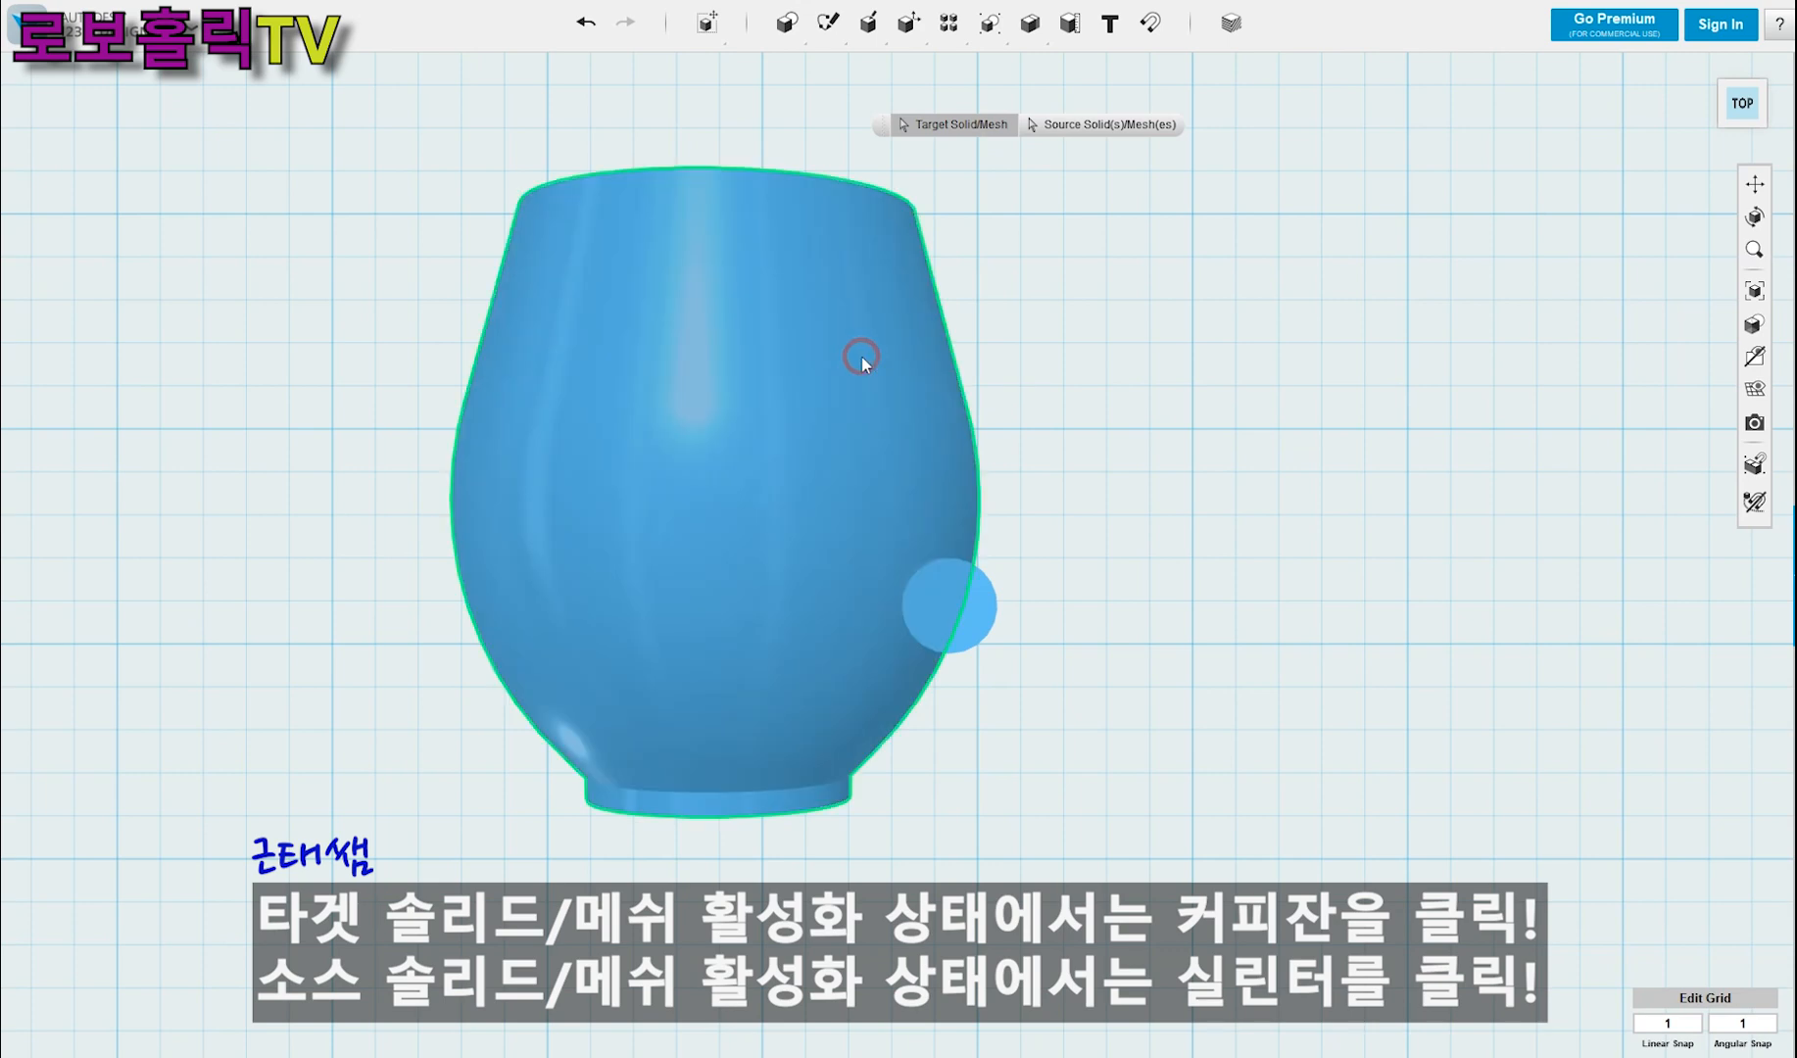
{"action": "left_click", "coordinate": [985, 639]}
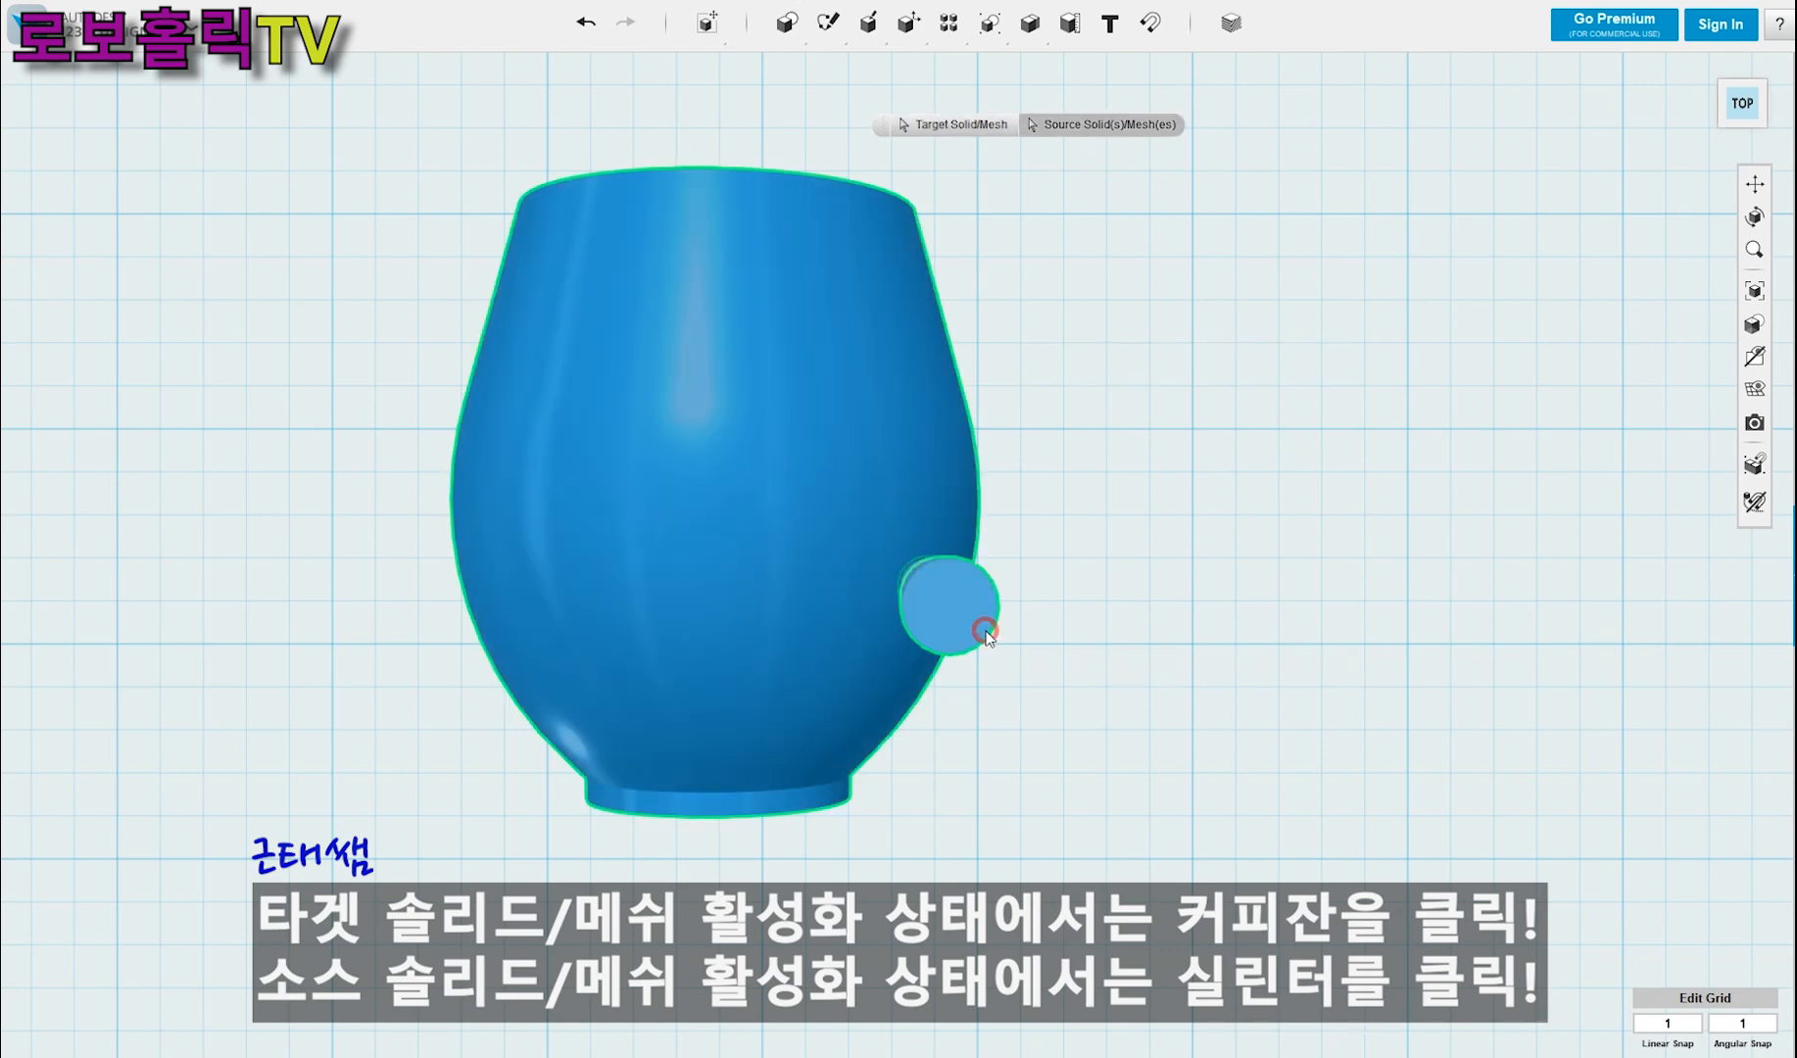
{"action": "key", "text": "Return"}
{"action": "mouse_move", "coordinate": [1116, 556]}
{"action": "right_mouse_down"}
{"action": "mouse_move", "coordinate": [976, 535]}
{"action": "mouse_move", "coordinate": [935, 557]}
{"action": "mouse_move", "coordinate": [940, 511]}
{"action": "mouse_move", "coordinate": [1015, 558]}
{"action": "mouse_move", "coordinate": [1106, 540]}
{"action": "right_mouse_up"}
{"action": "mouse_move", "coordinate": [1113, 550]}
{"action": "right_mouse_down"}
{"action": "mouse_move", "coordinate": [1144, 557]}
{"action": "mouse_move", "coordinate": [1123, 533]}
{"action": "mouse_move", "coordinate": [1117, 555]}
{"action": "right_mouse_up"}
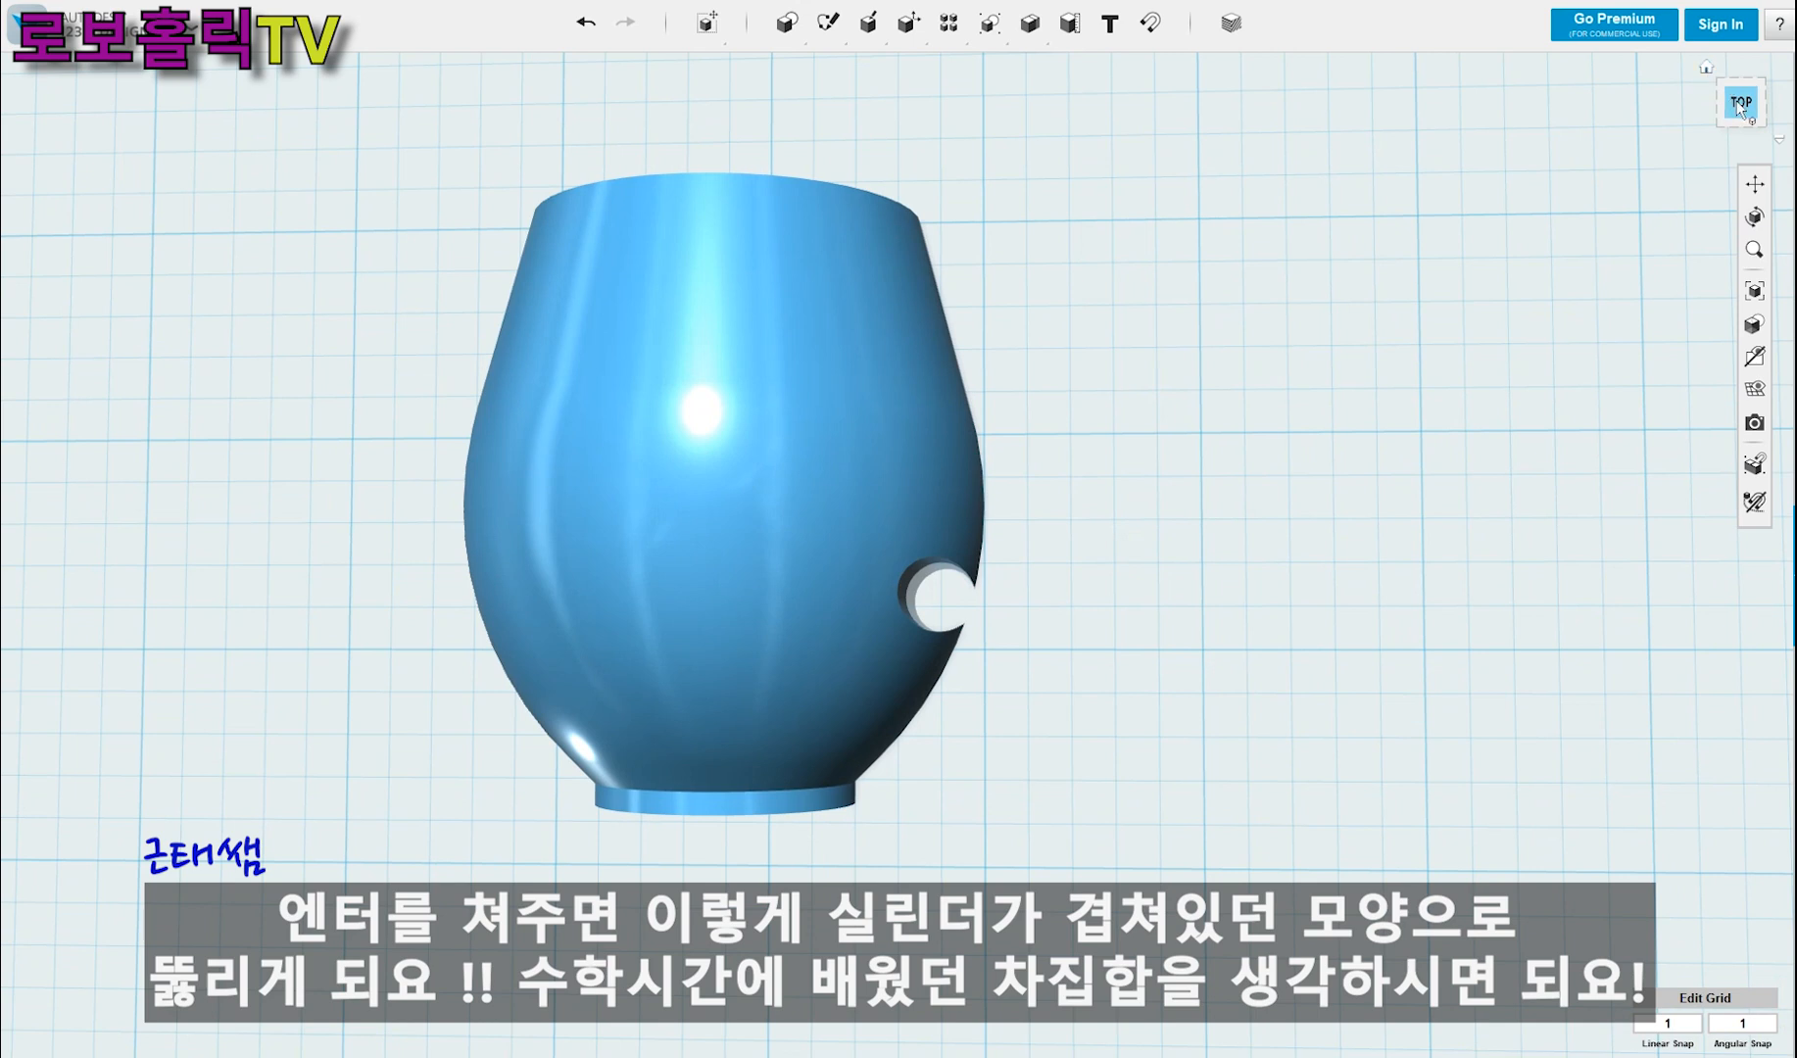
- Shell the cup from its top face with an inside thickness of 3 mm
{"action": "mouse_move", "coordinate": [927, 45]}
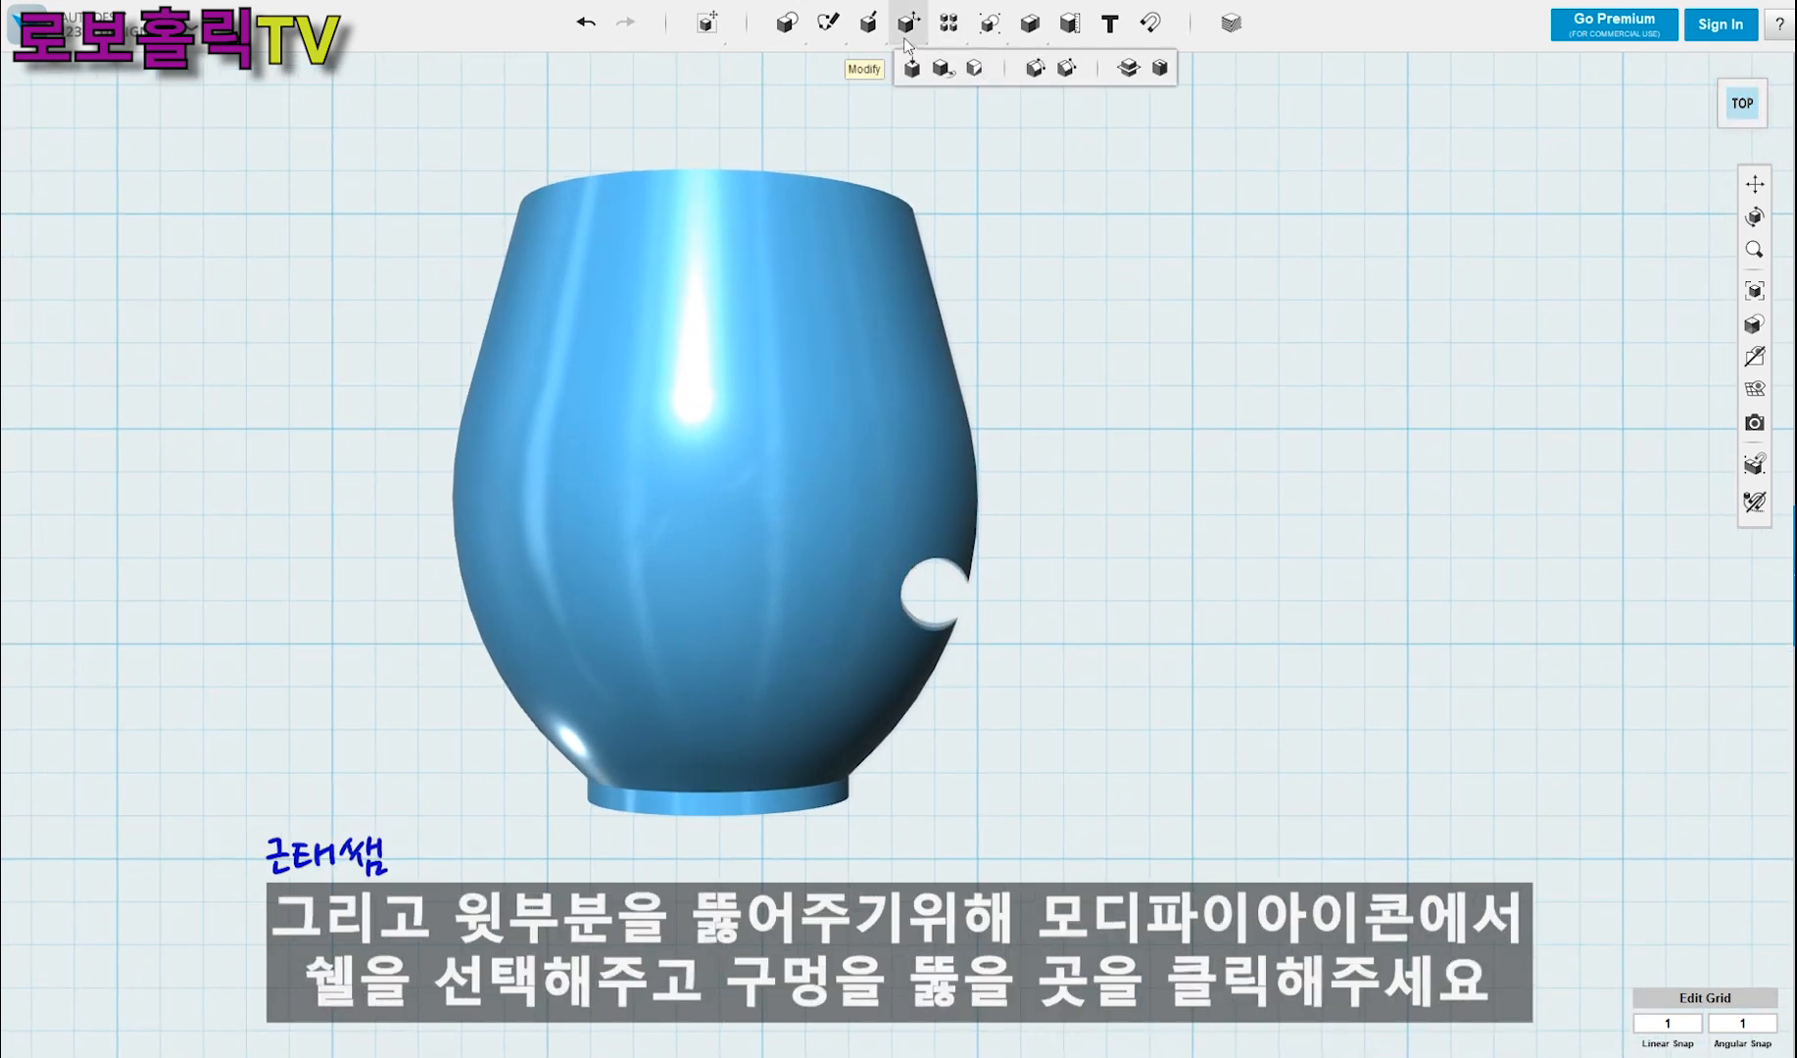
{"action": "left_click", "coordinate": [1161, 67]}
{"action": "right_click_drag", "start_coordinate": [882, 143], "coordinate": [815, 215]}
{"action": "left_click", "coordinate": [778, 165]}
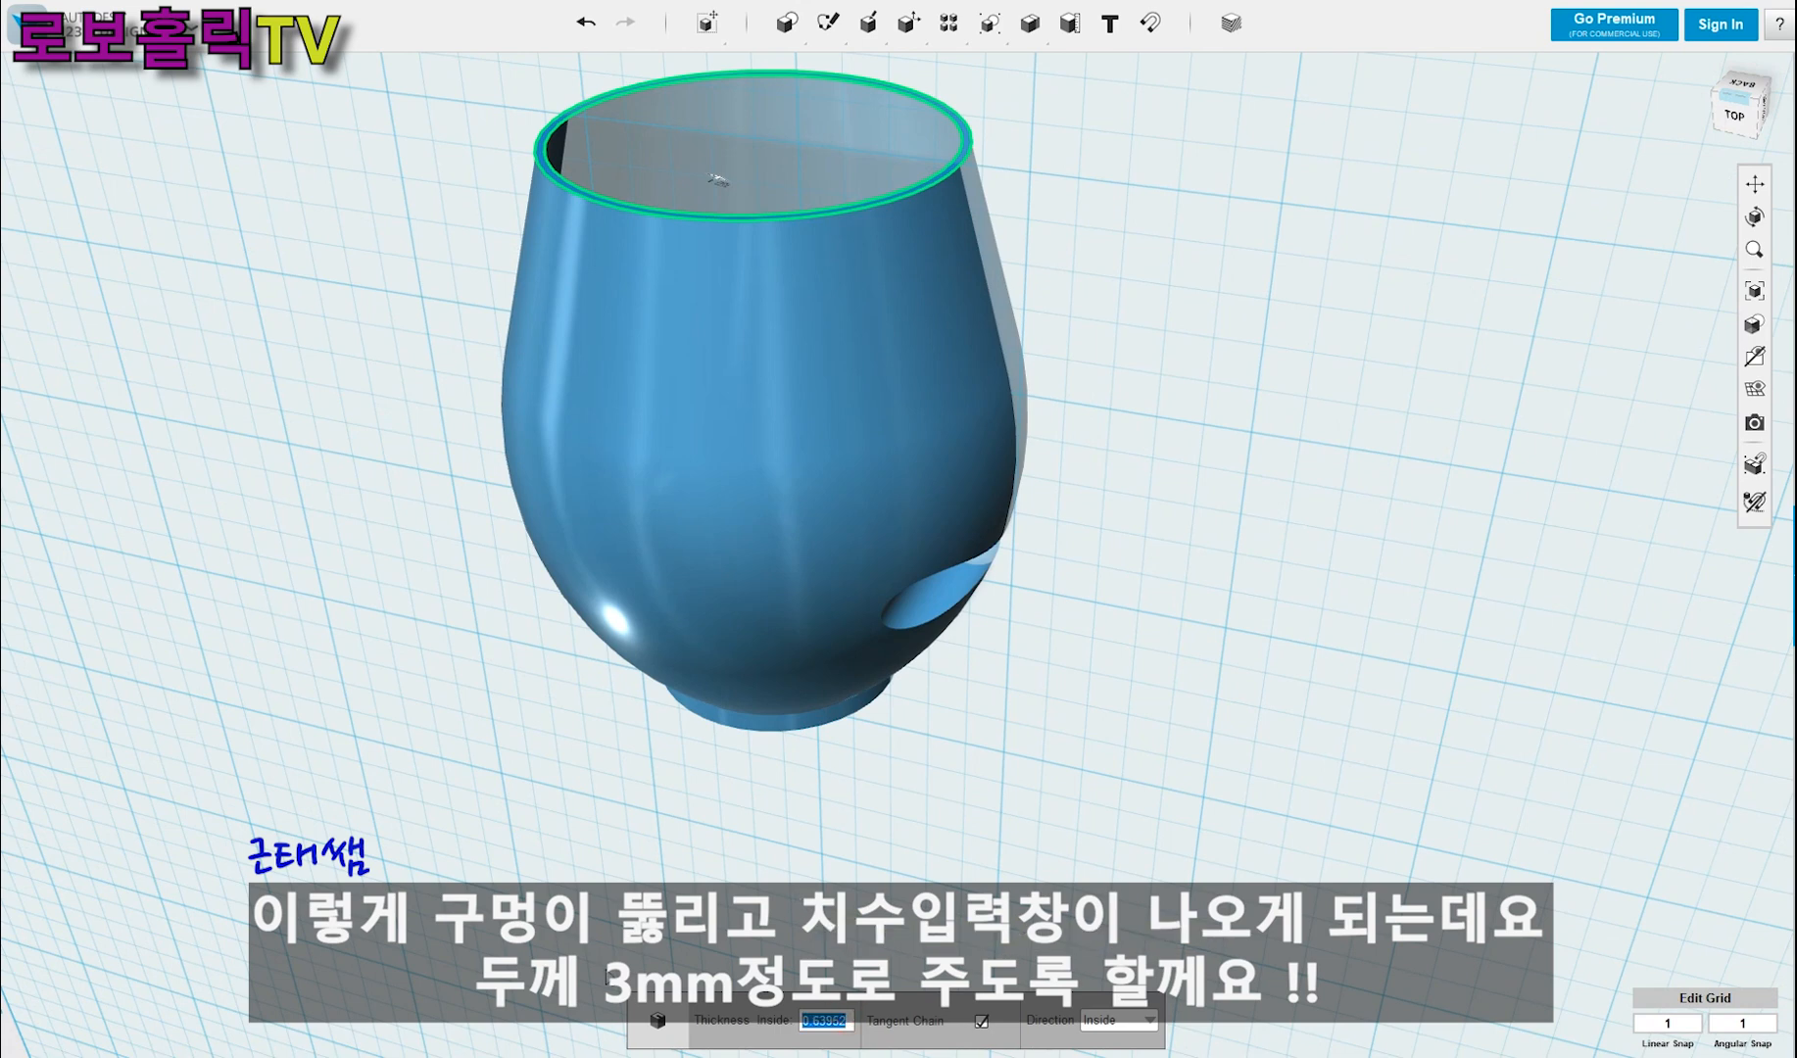
{"action": "type", "text": "3"}
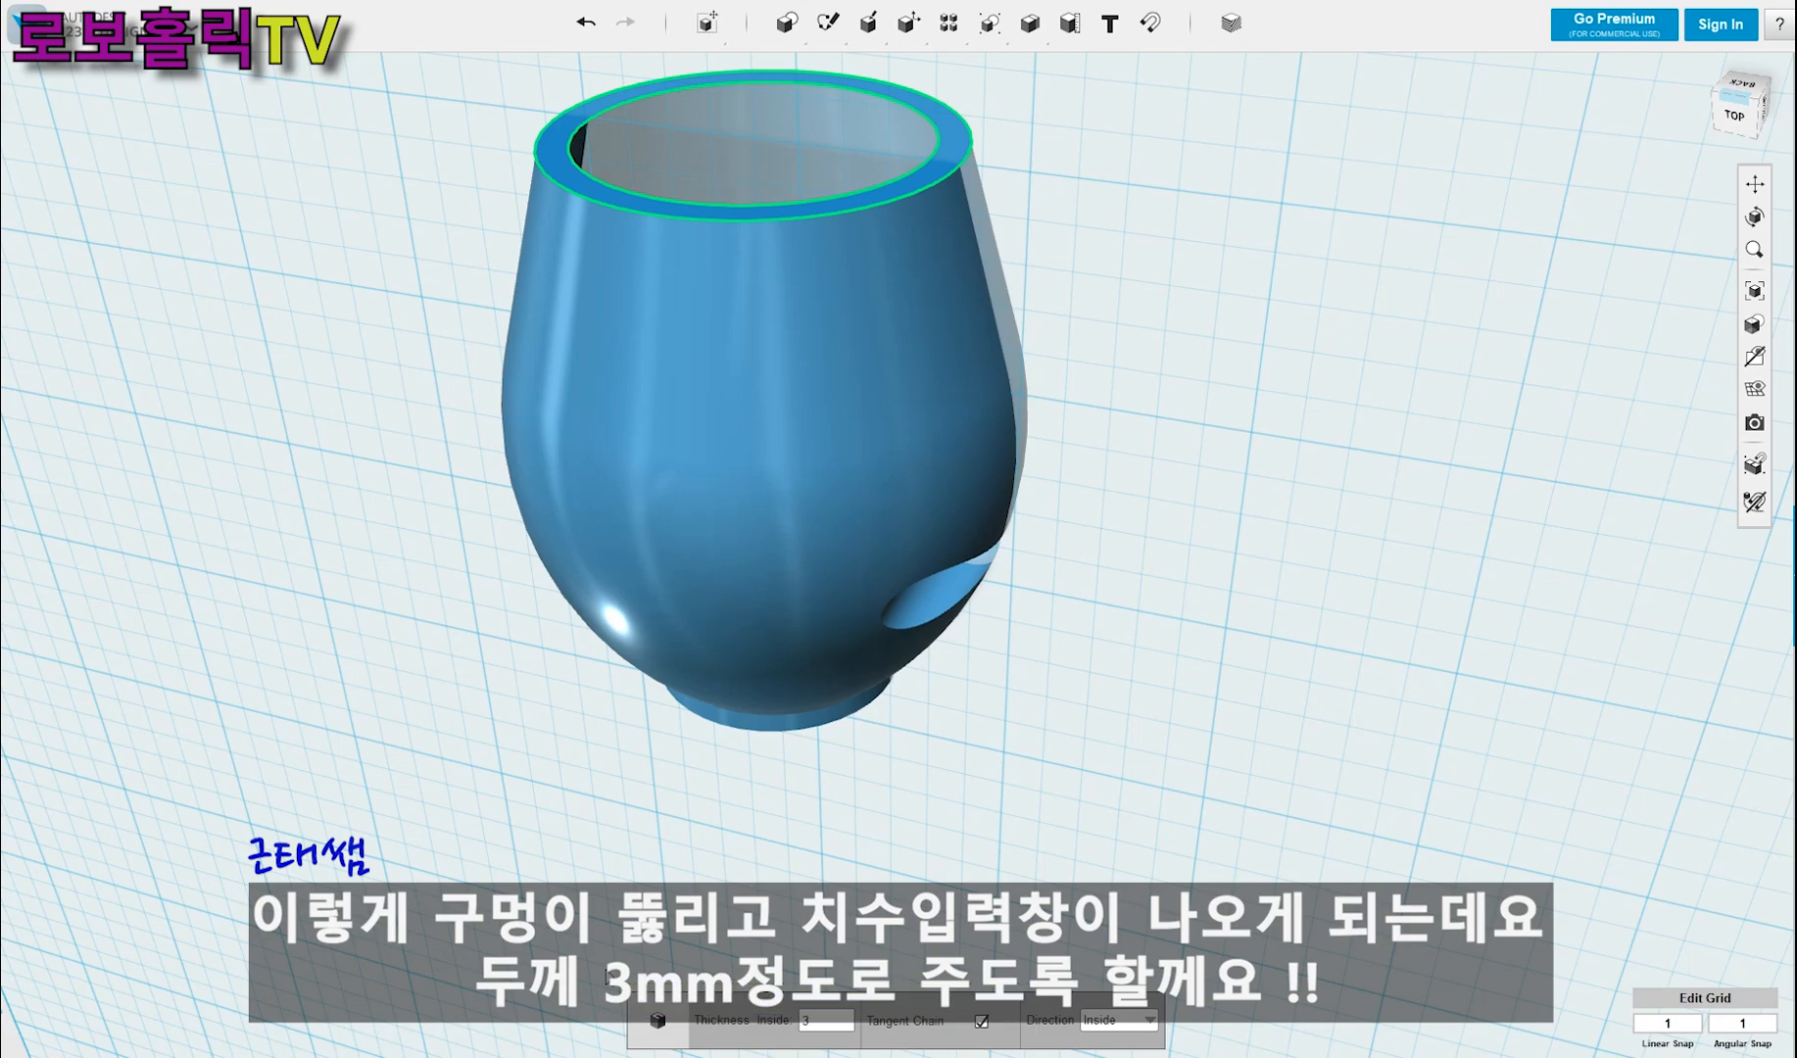
{"action": "key", "text": "Return"}
{"action": "right_click_drag", "start_coordinate": [772, 207], "coordinate": [869, 266]}
{"action": "right_click_drag", "start_coordinate": [986, 257], "coordinate": [1054, 224]}
- Fillet the outer edge of the cup's rim with a 1.5 mm radius
{"action": "left_click", "coordinate": [1729, 83]}
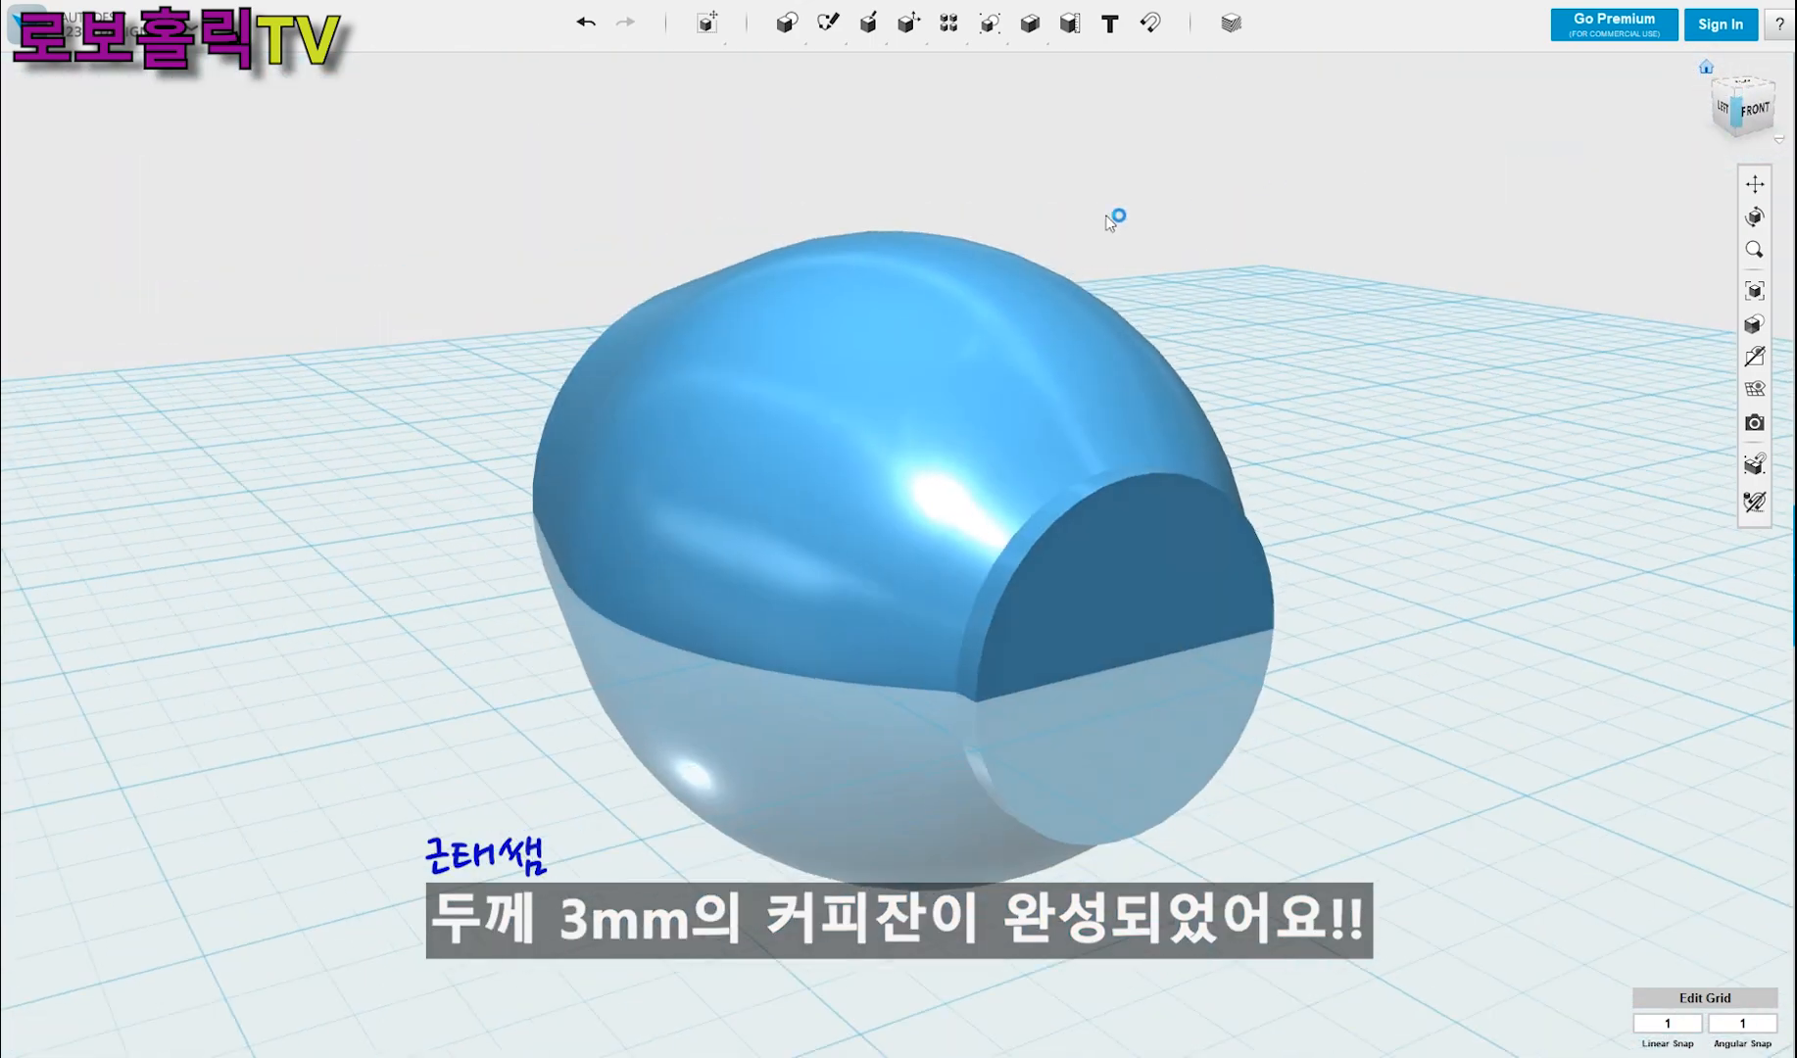
{"action": "left_click", "coordinate": [909, 399]}
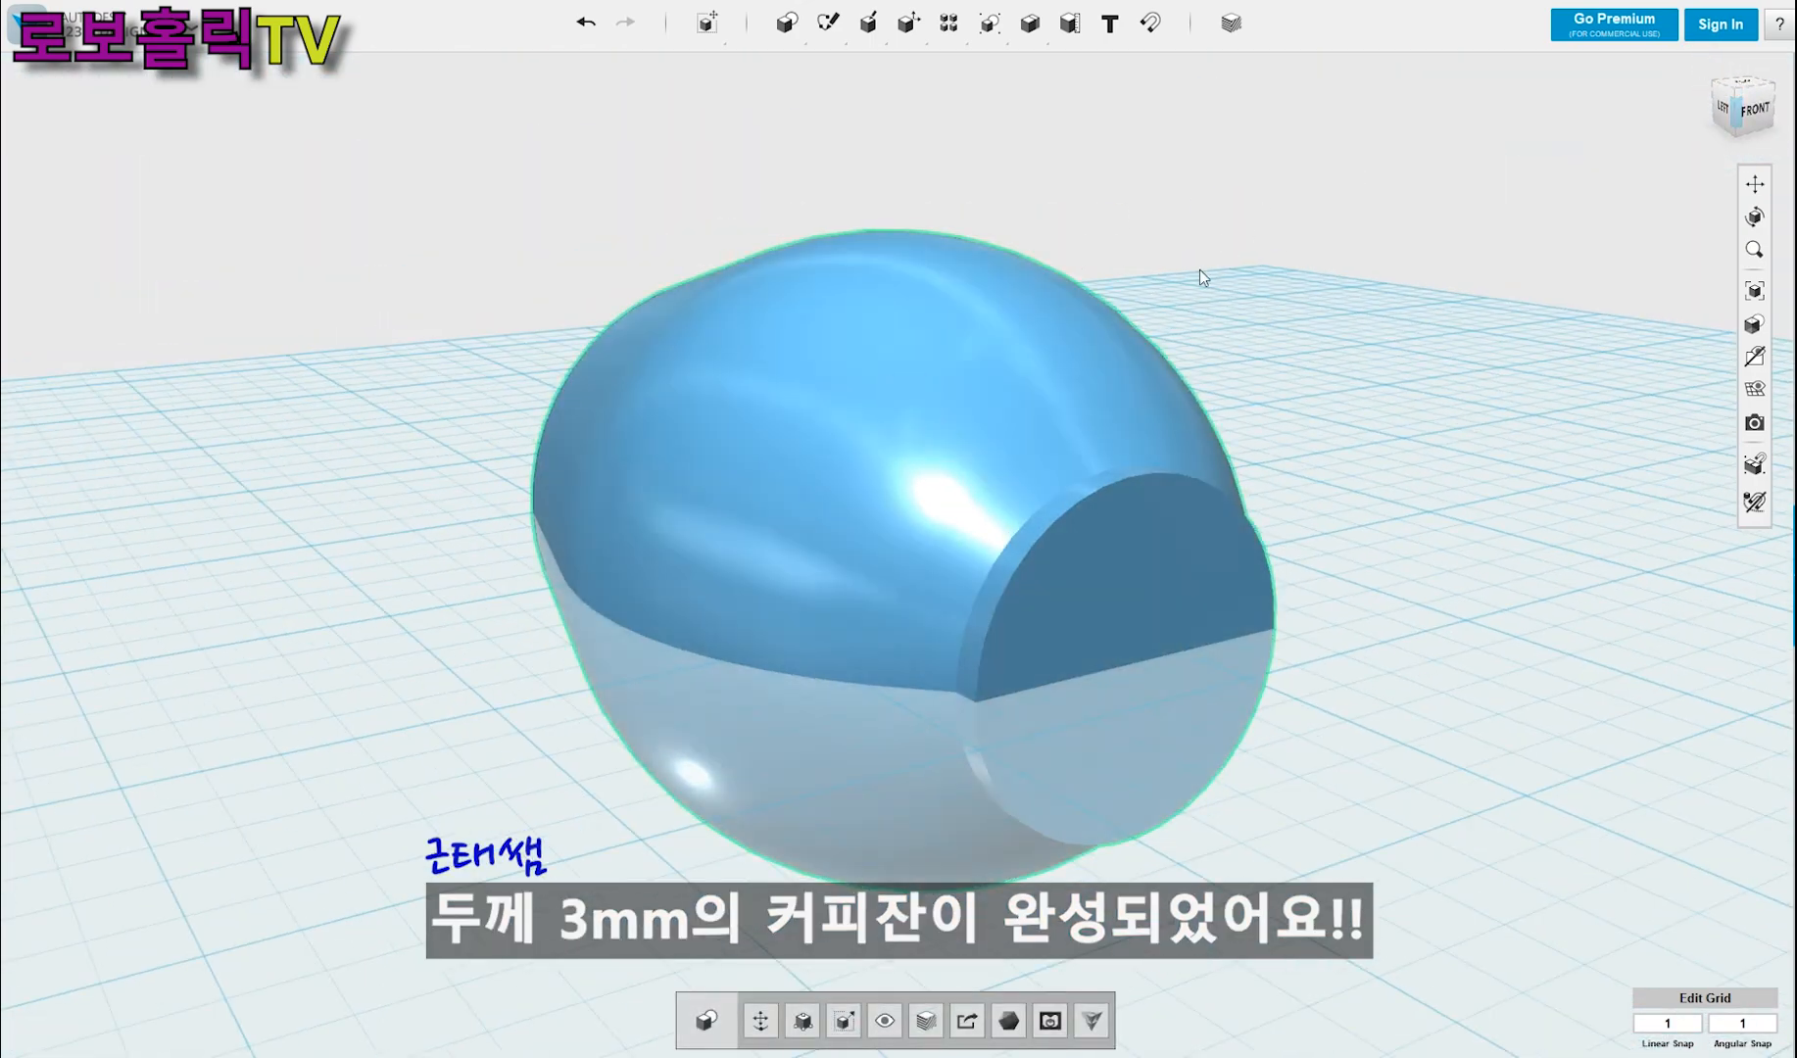
{"action": "right_click_drag", "start_coordinate": [1225, 256], "coordinate": [1296, 481]}
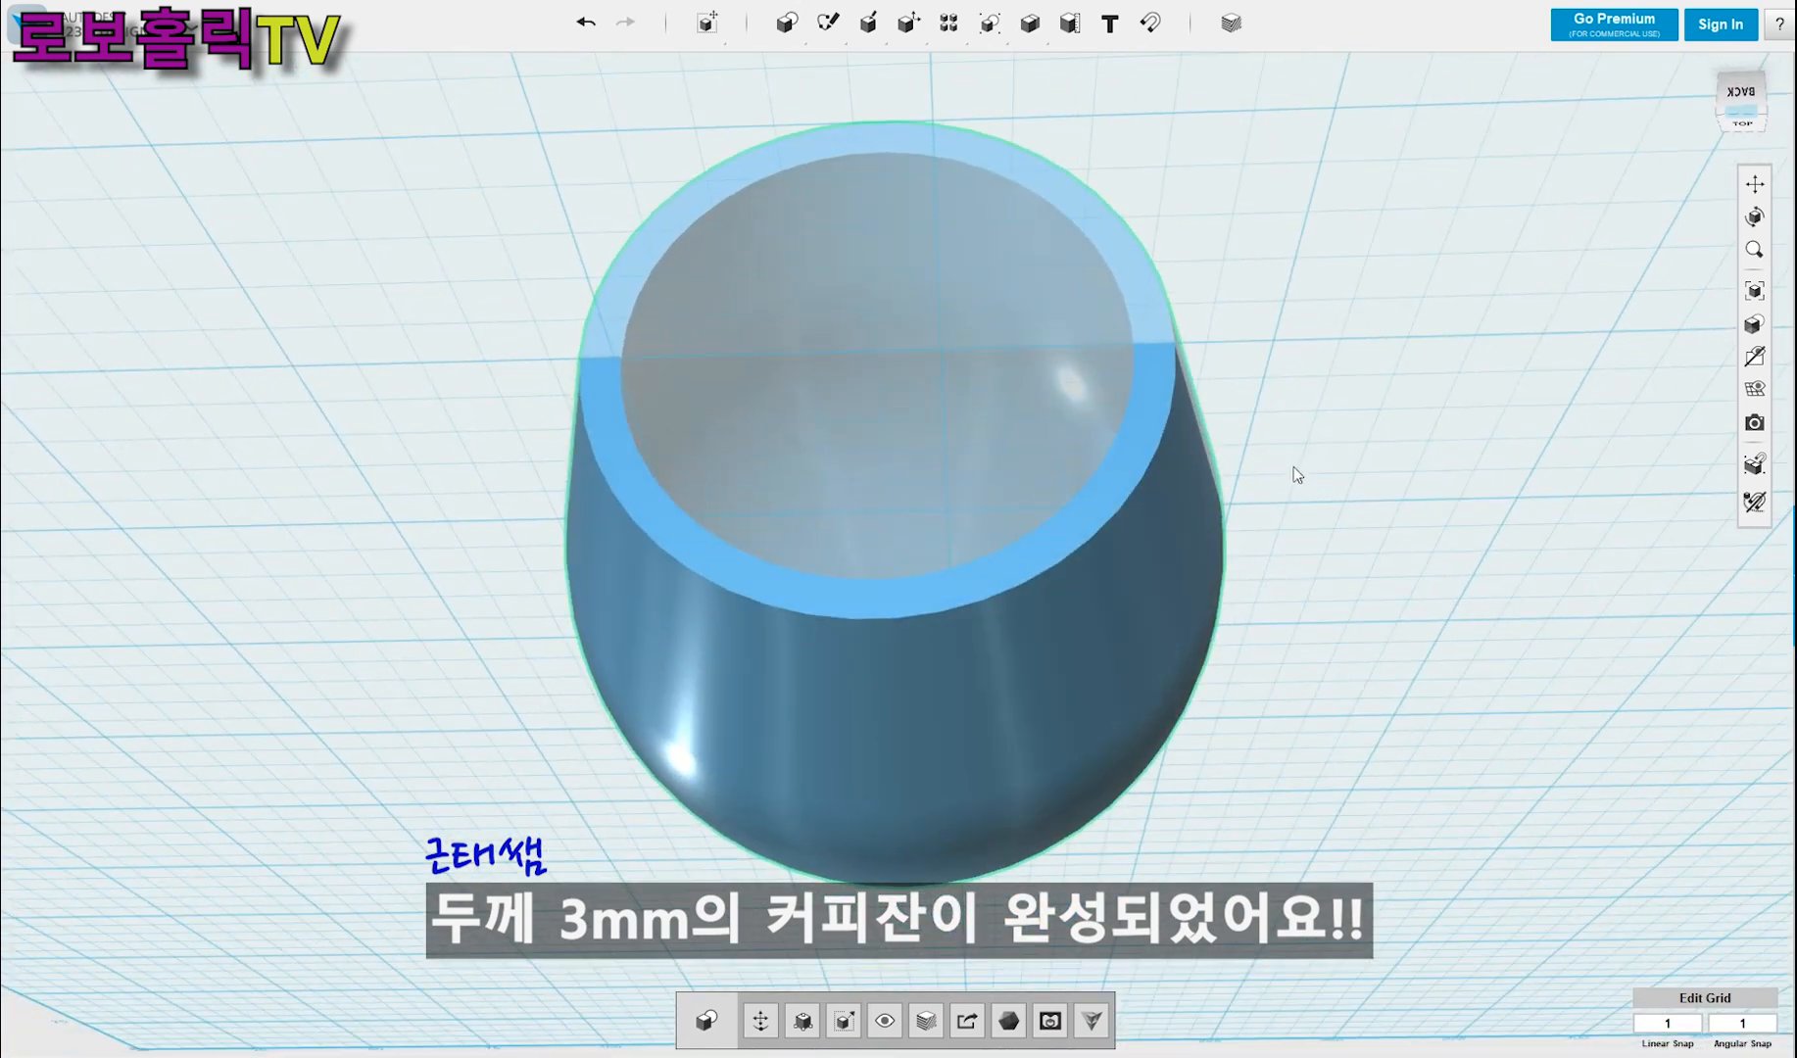
{"action": "left_click", "coordinate": [1313, 297]}
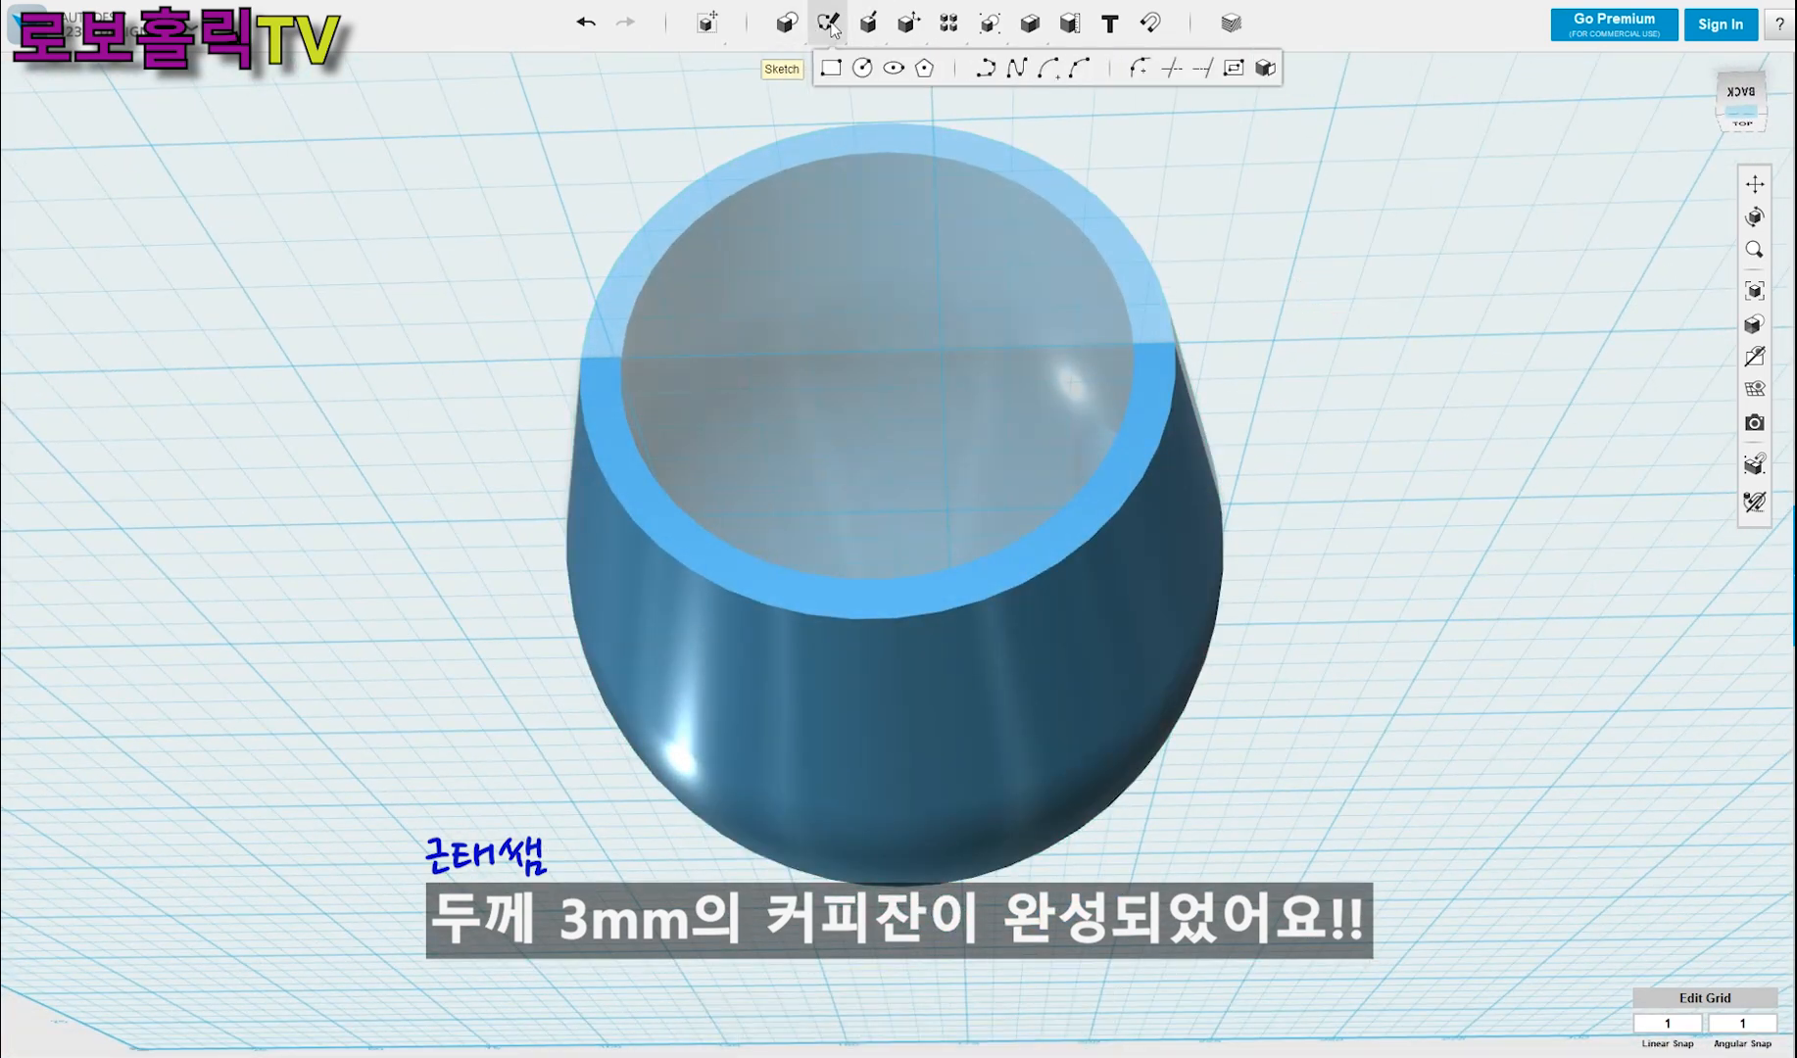
{"action": "mouse_move", "coordinate": [872, 27]}
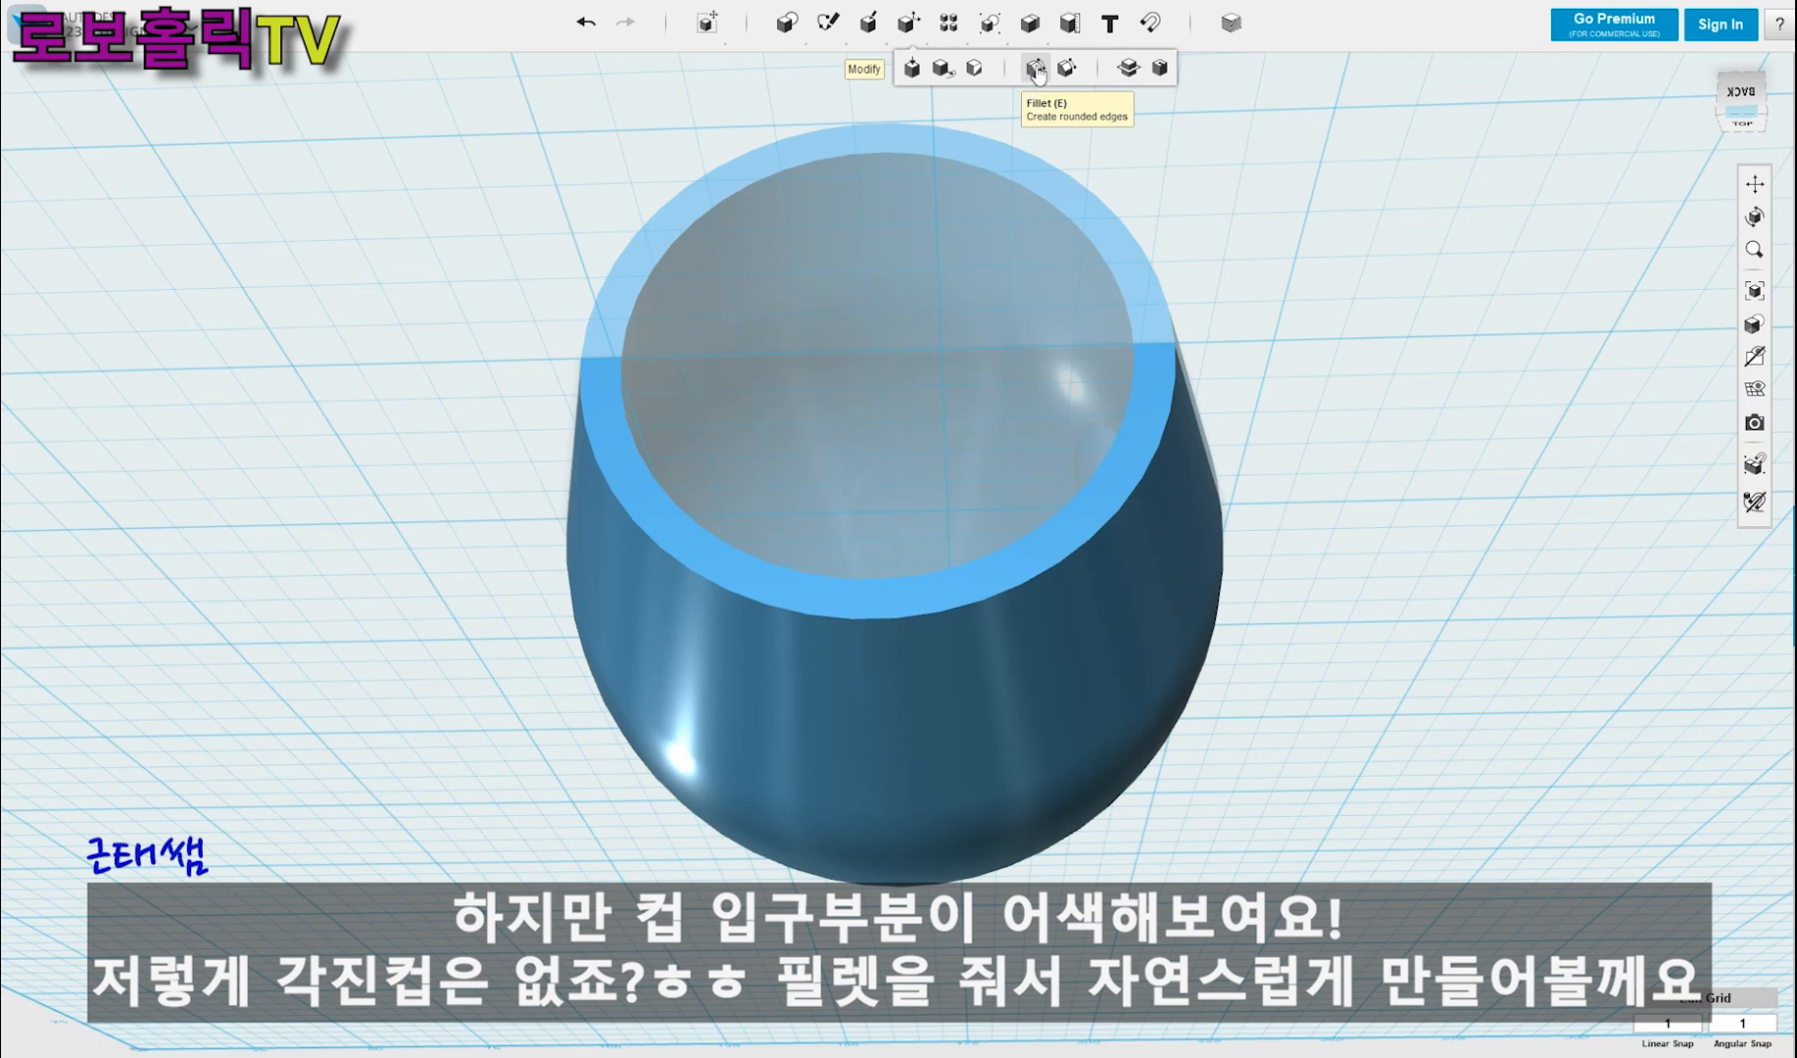
{"action": "left_click", "coordinate": [1036, 69]}
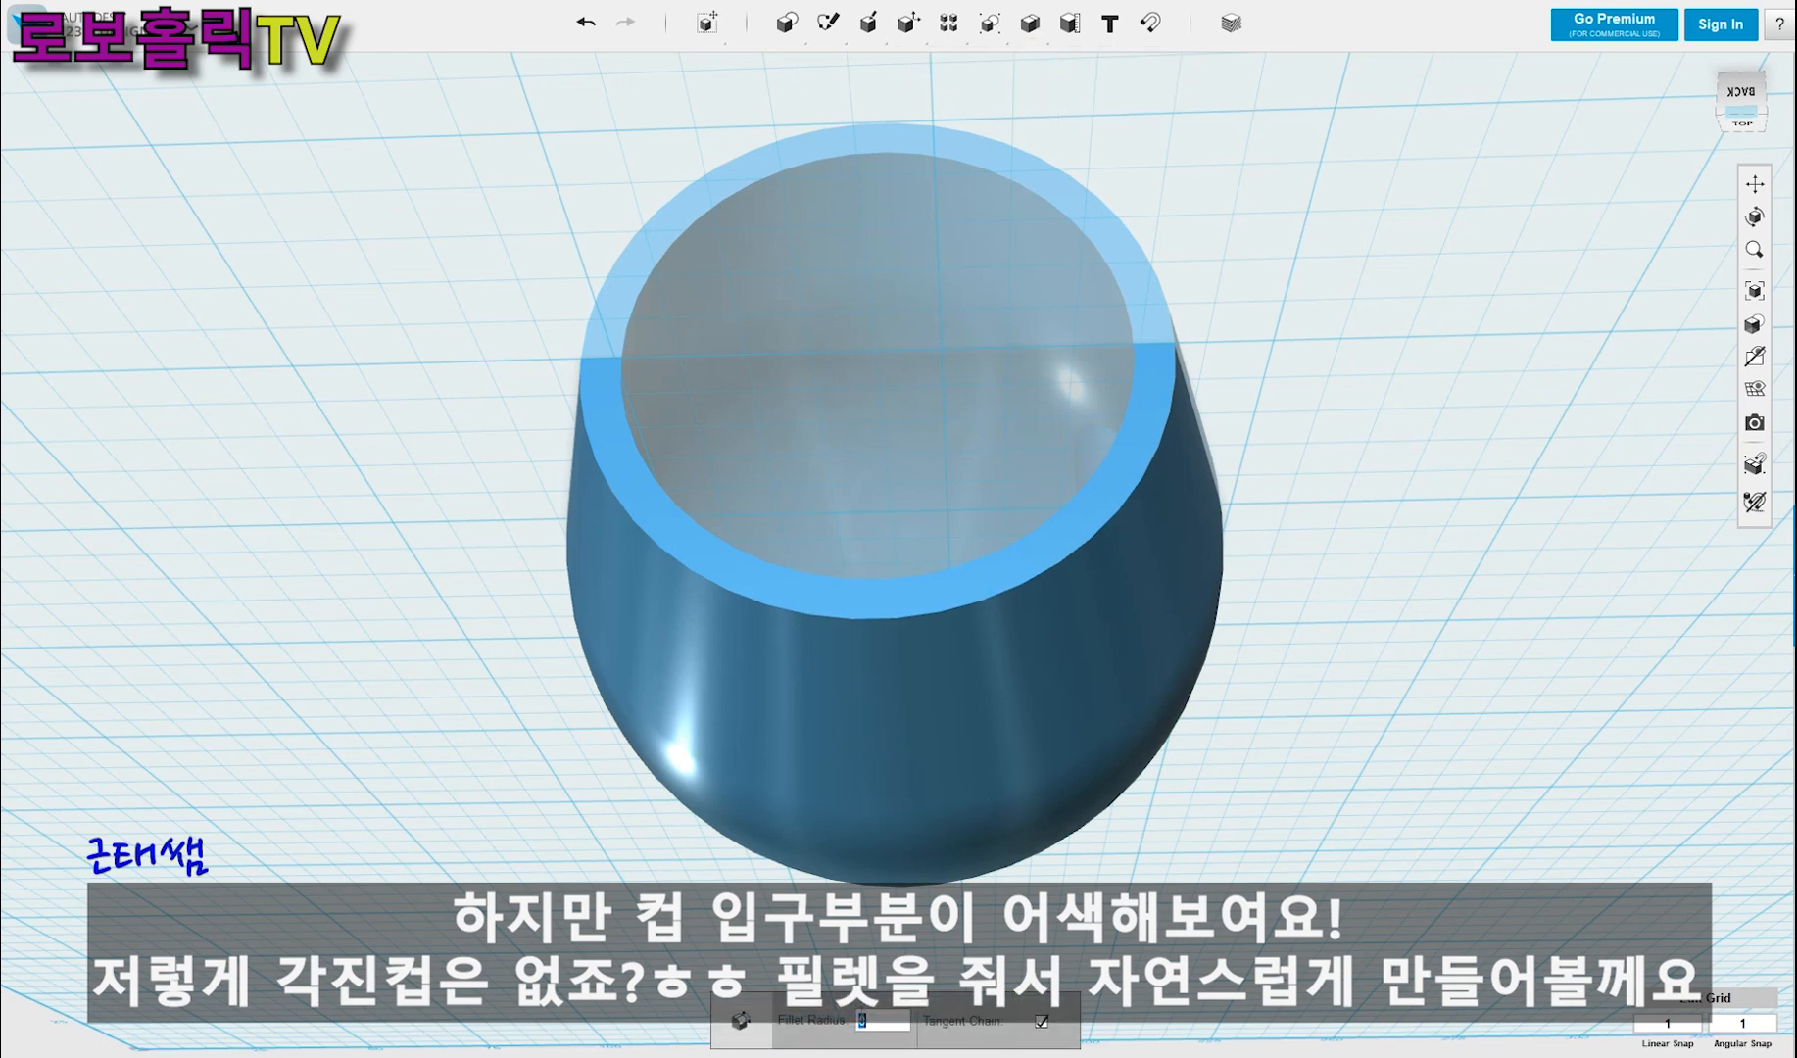
{"action": "left_click", "coordinate": [1153, 452]}
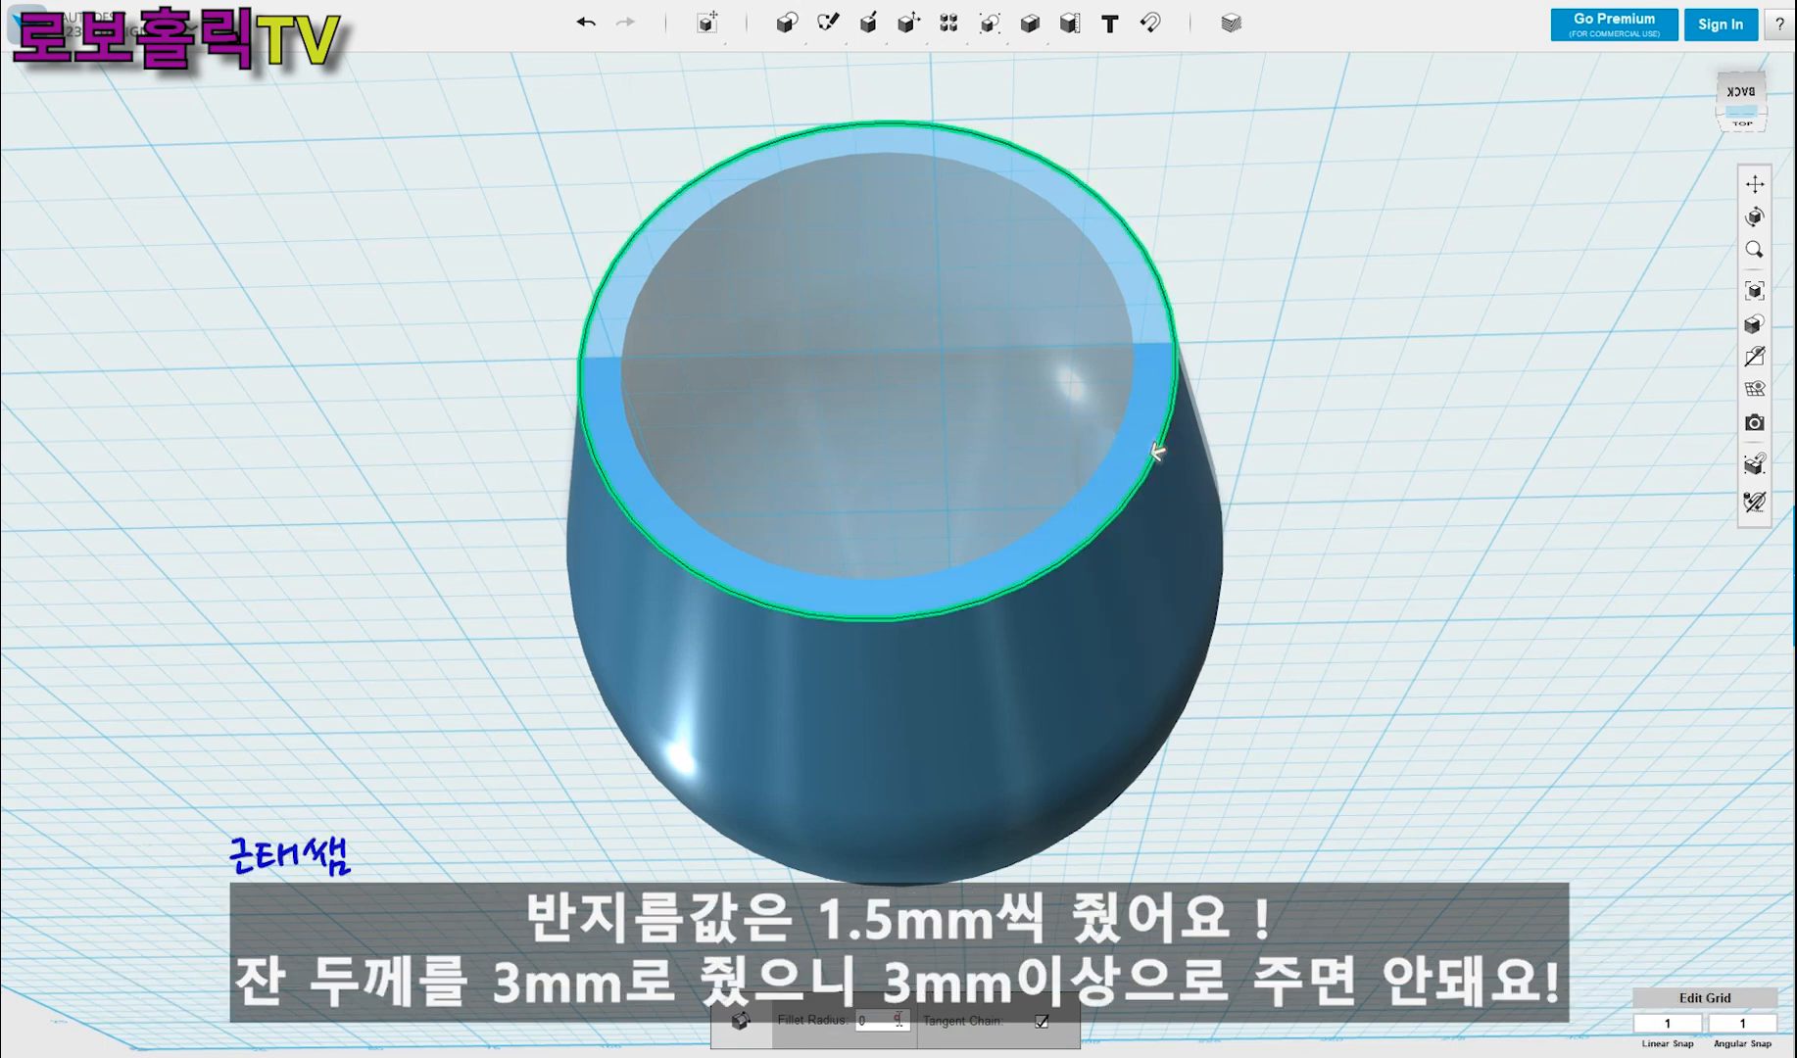
{"action": "type", "text": "1"}
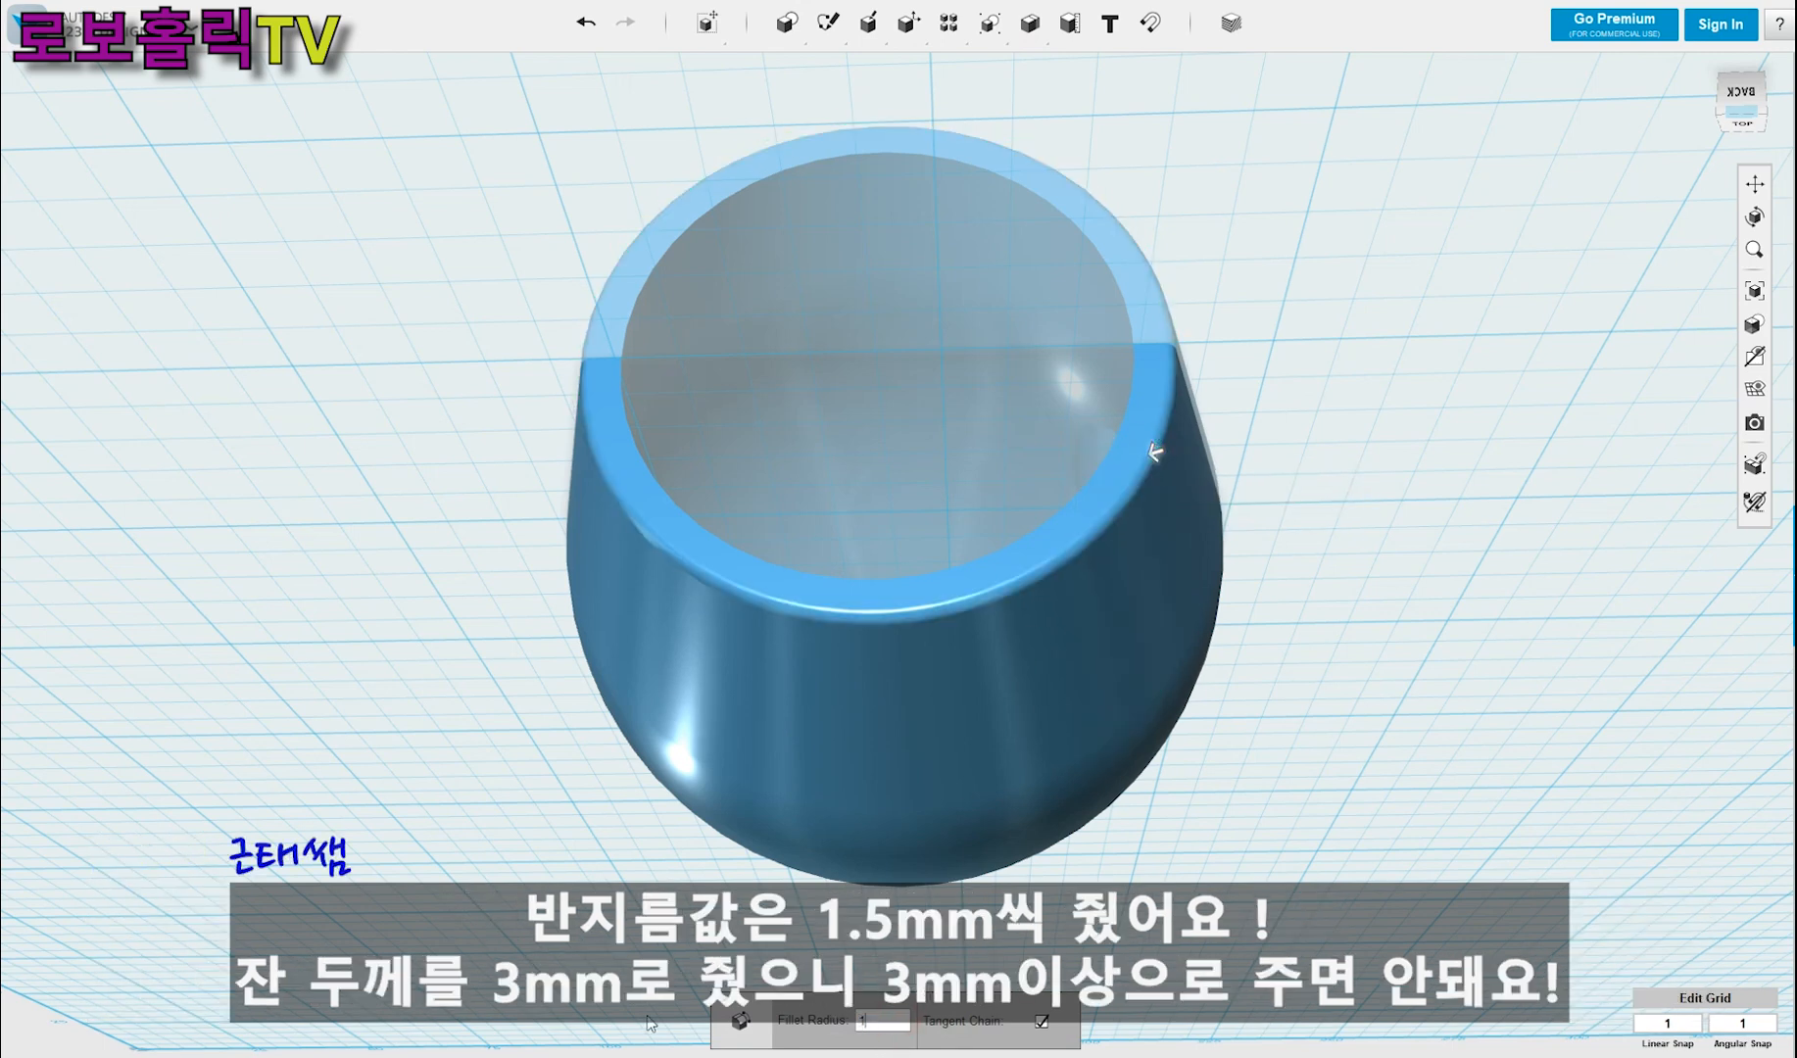
{"action": "type", "text": ".5"}
{"action": "key", "text": "Return"}
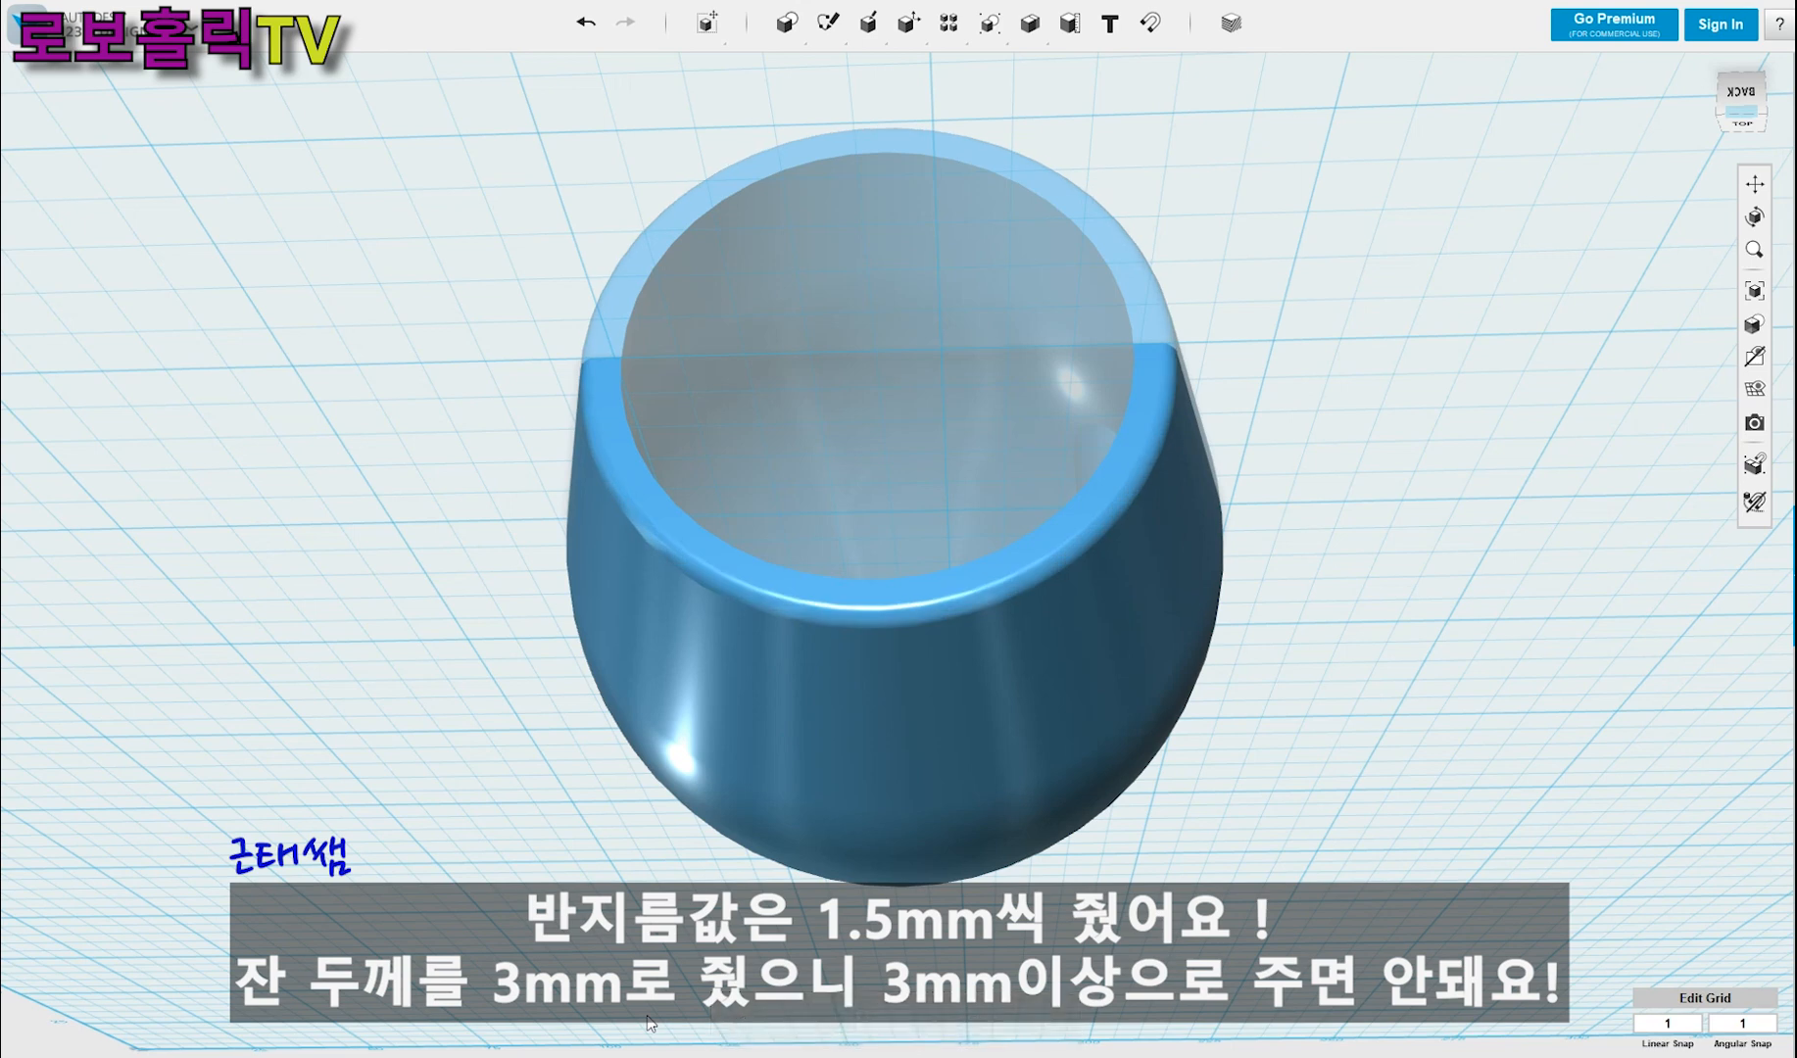
- Fillet the inner edge of the cup's rim with a 1.5 mm radius
{"action": "mouse_move", "coordinate": [868, 24]}
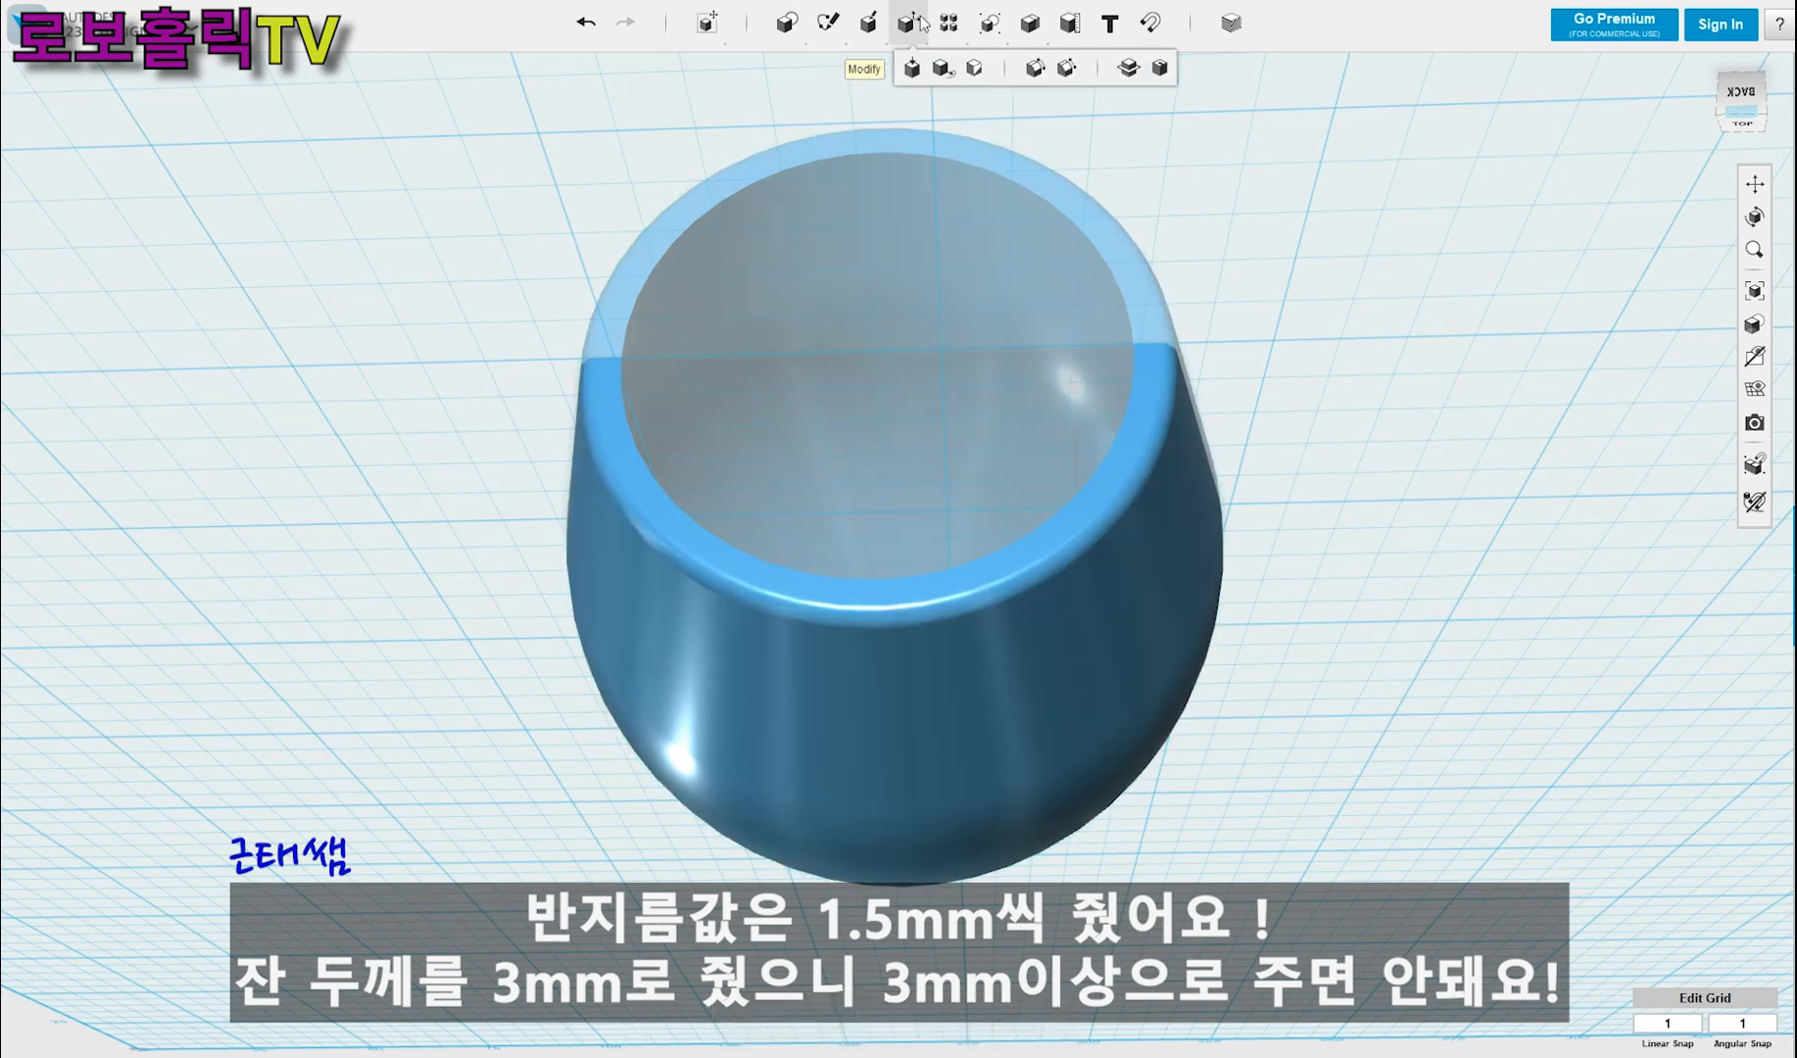
{"action": "left_click", "coordinate": [1035, 68]}
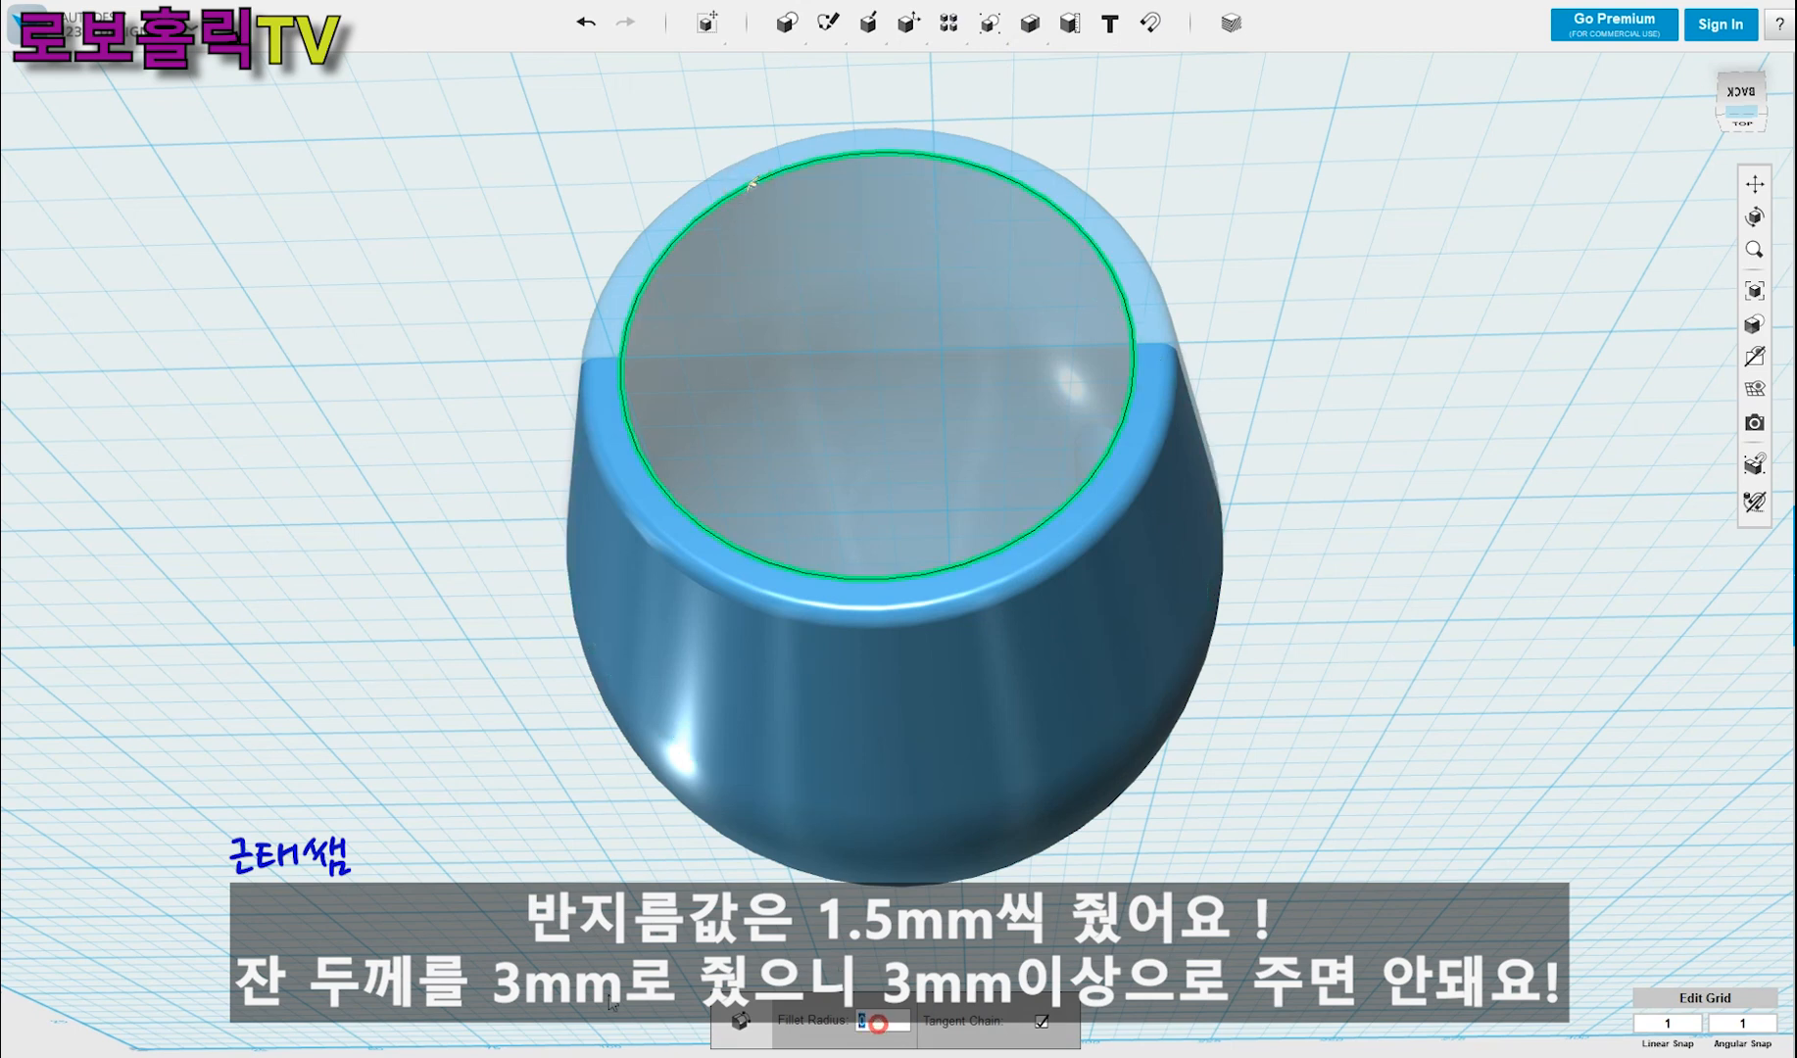
{"action": "type", "text": "1.5"}
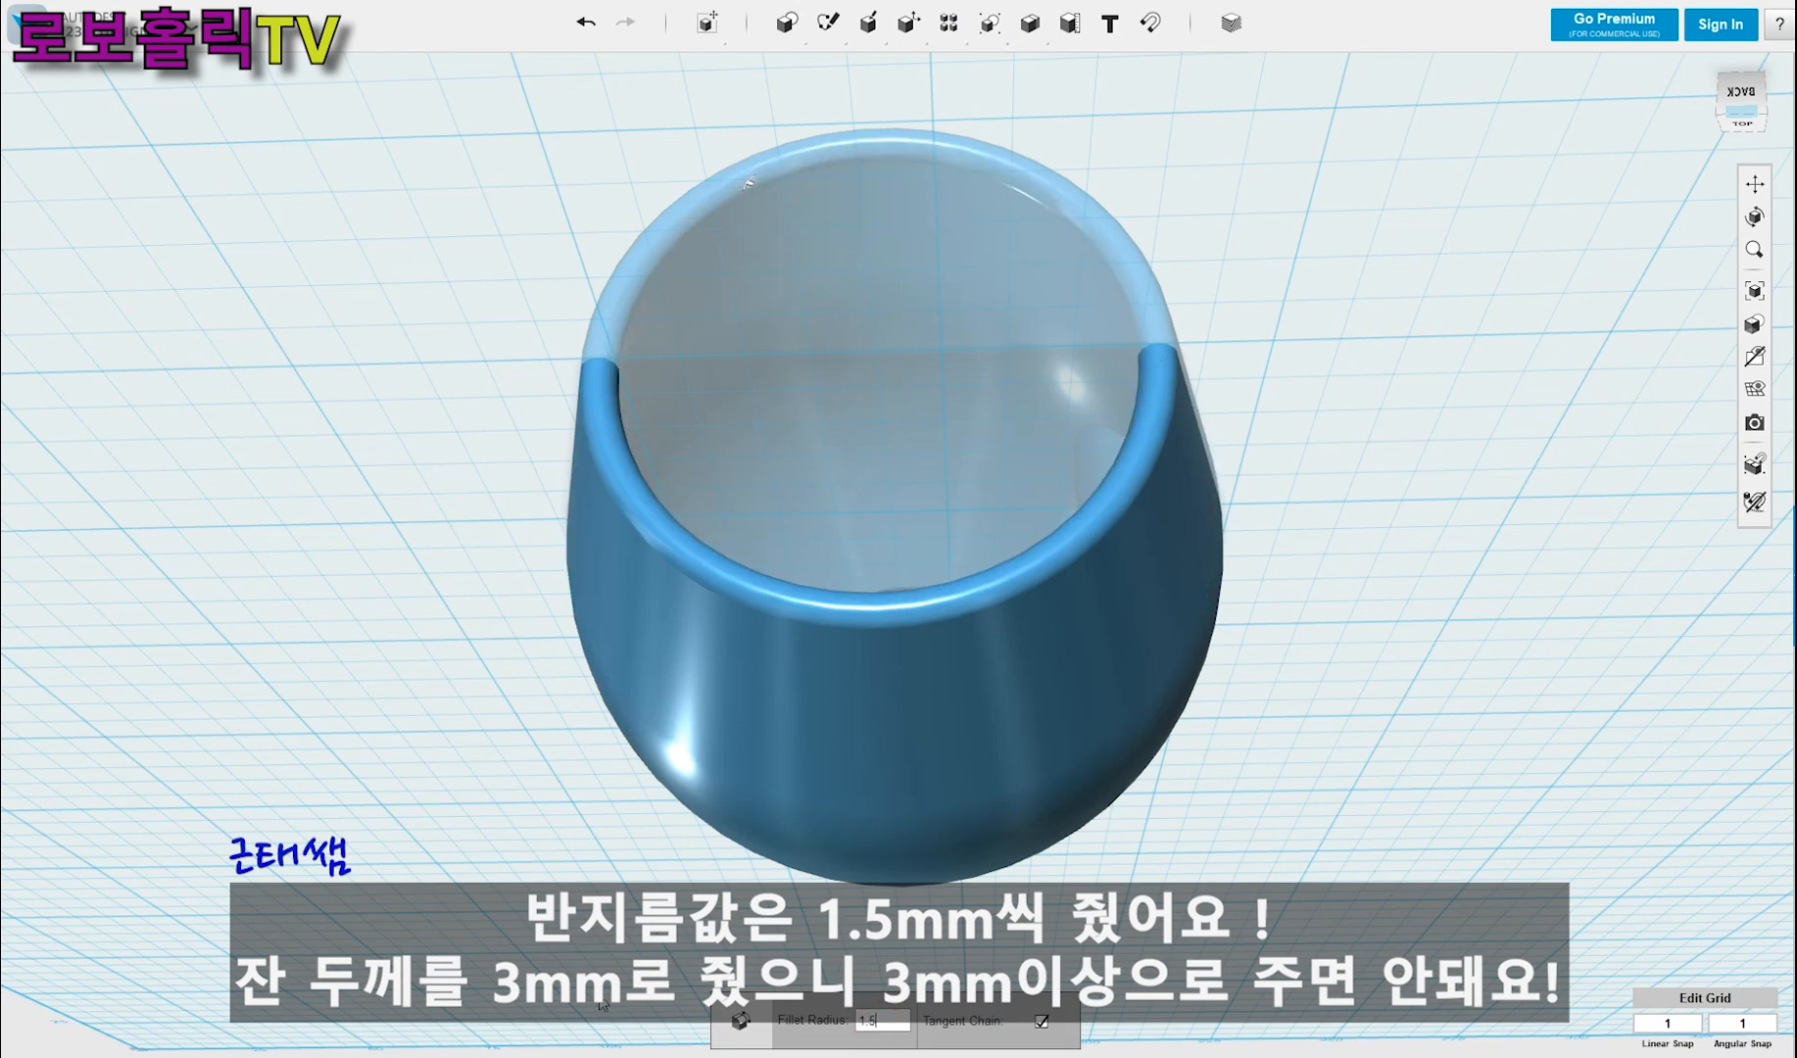
{"action": "key", "text": "Return"}
- Fillet the edge at the cup's base to soften the bottom
{"action": "right_click_drag", "start_coordinate": [1274, 746], "coordinate": [1335, 590]}
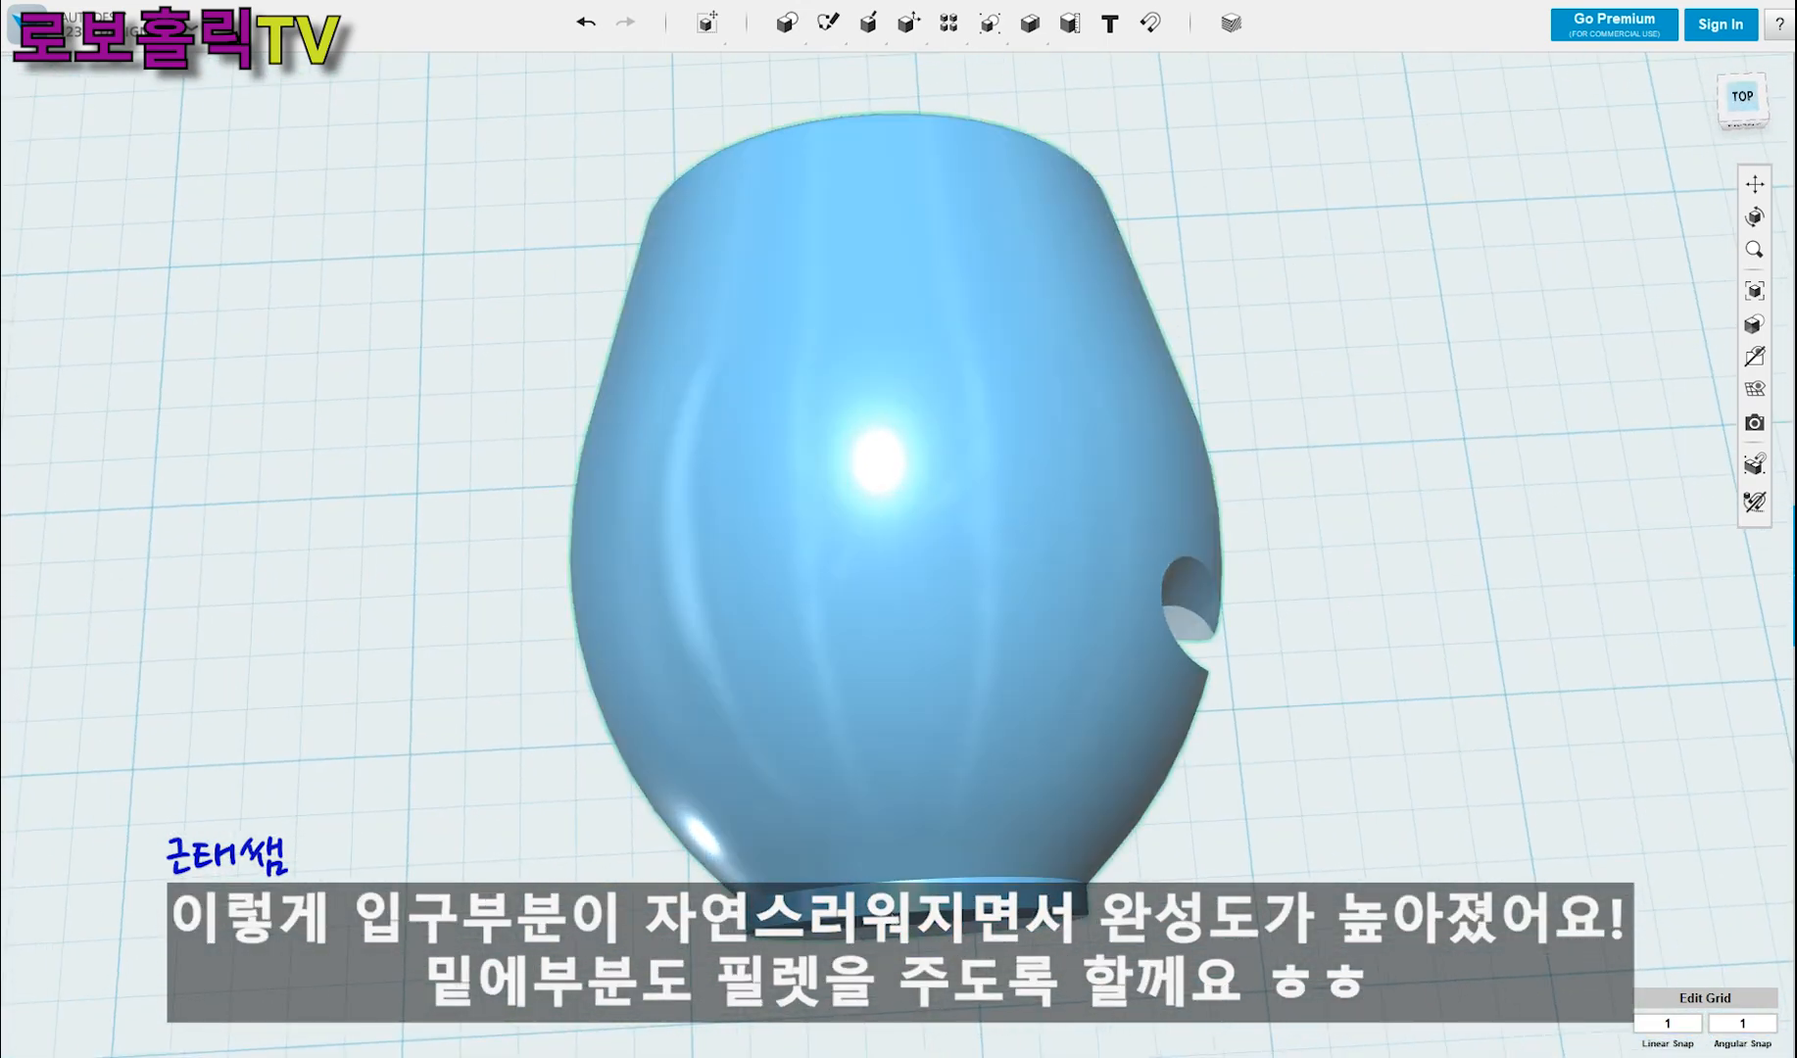
{"action": "mouse_move", "coordinate": [949, 24]}
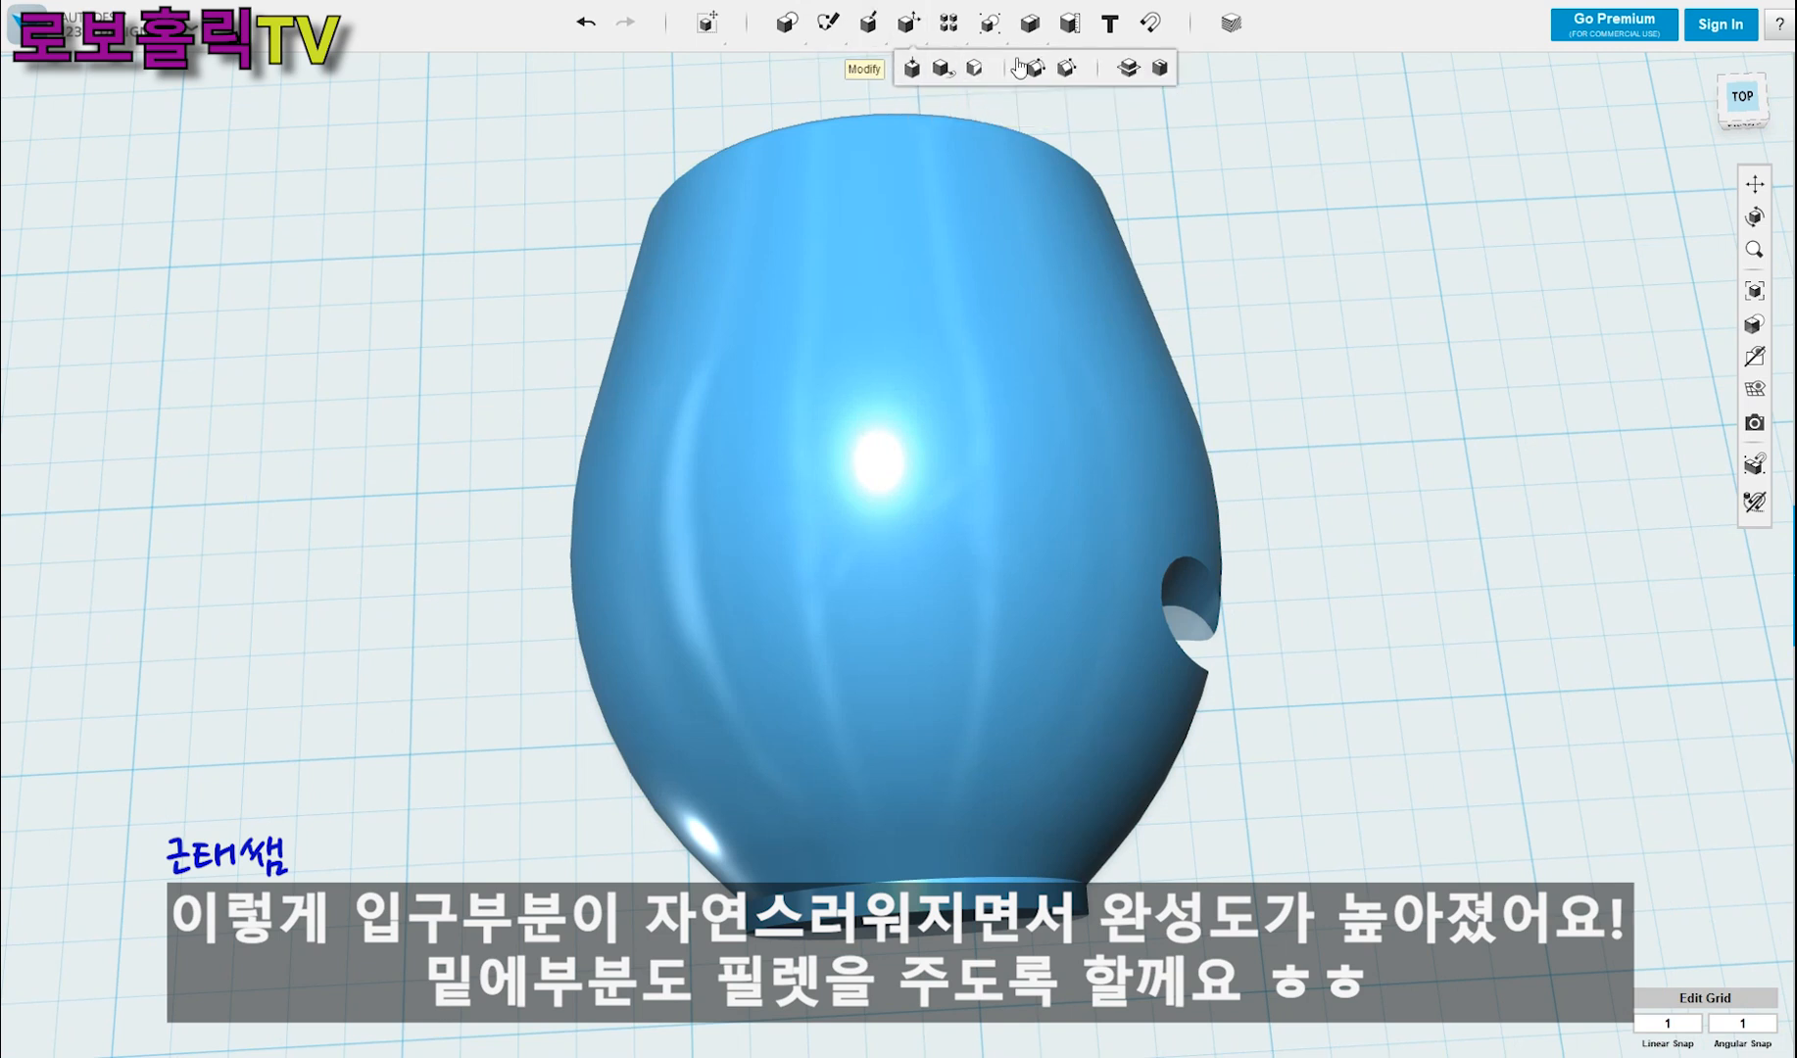
{"action": "left_click", "coordinate": [1036, 67]}
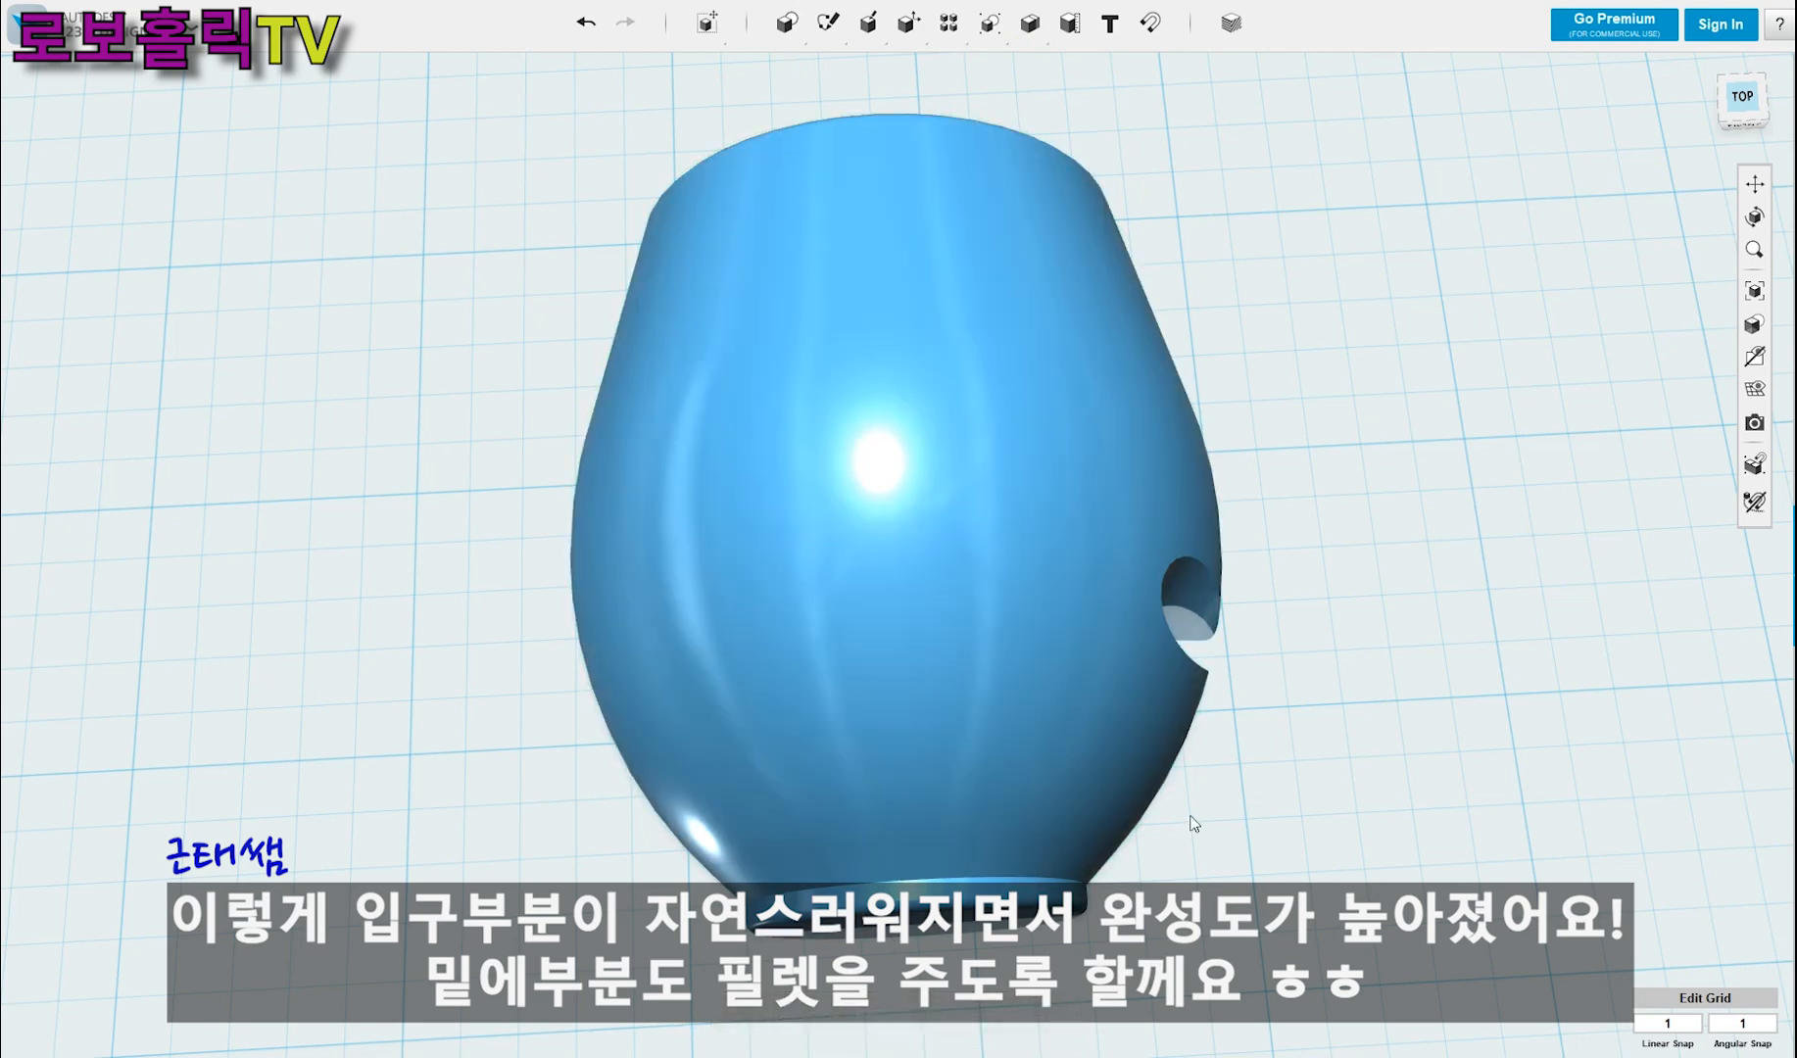
{"action": "right_click_drag", "start_coordinate": [1288, 776], "coordinate": [1252, 792]}
{"action": "scroll", "coordinate": [1252, 792], "scroll_direction": "down", "scroll_amount": 2}
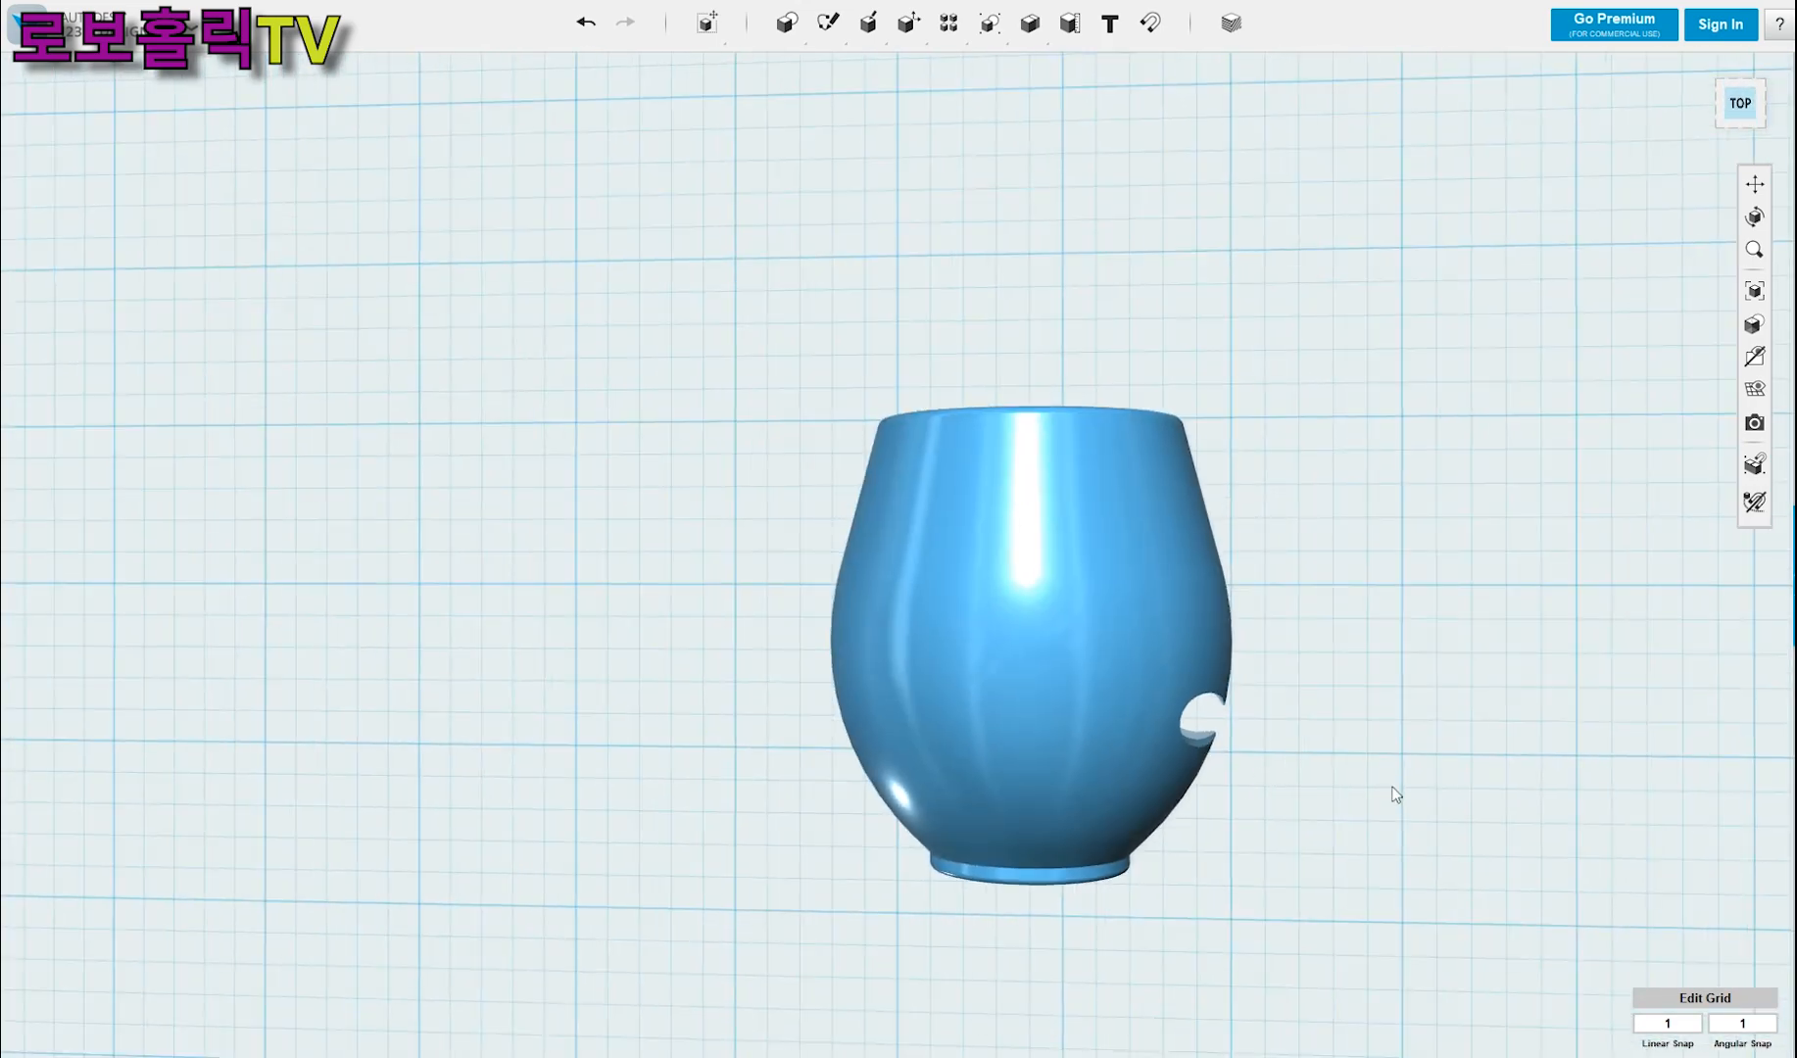
- Insert a cylinder with a radius of 3 mm and a height of 100 mm on the grid beside the cup
{"action": "left_click", "coordinate": [1108, 771]}
{"action": "right_click_drag", "start_coordinate": [1323, 838], "coordinate": [1212, 723]}
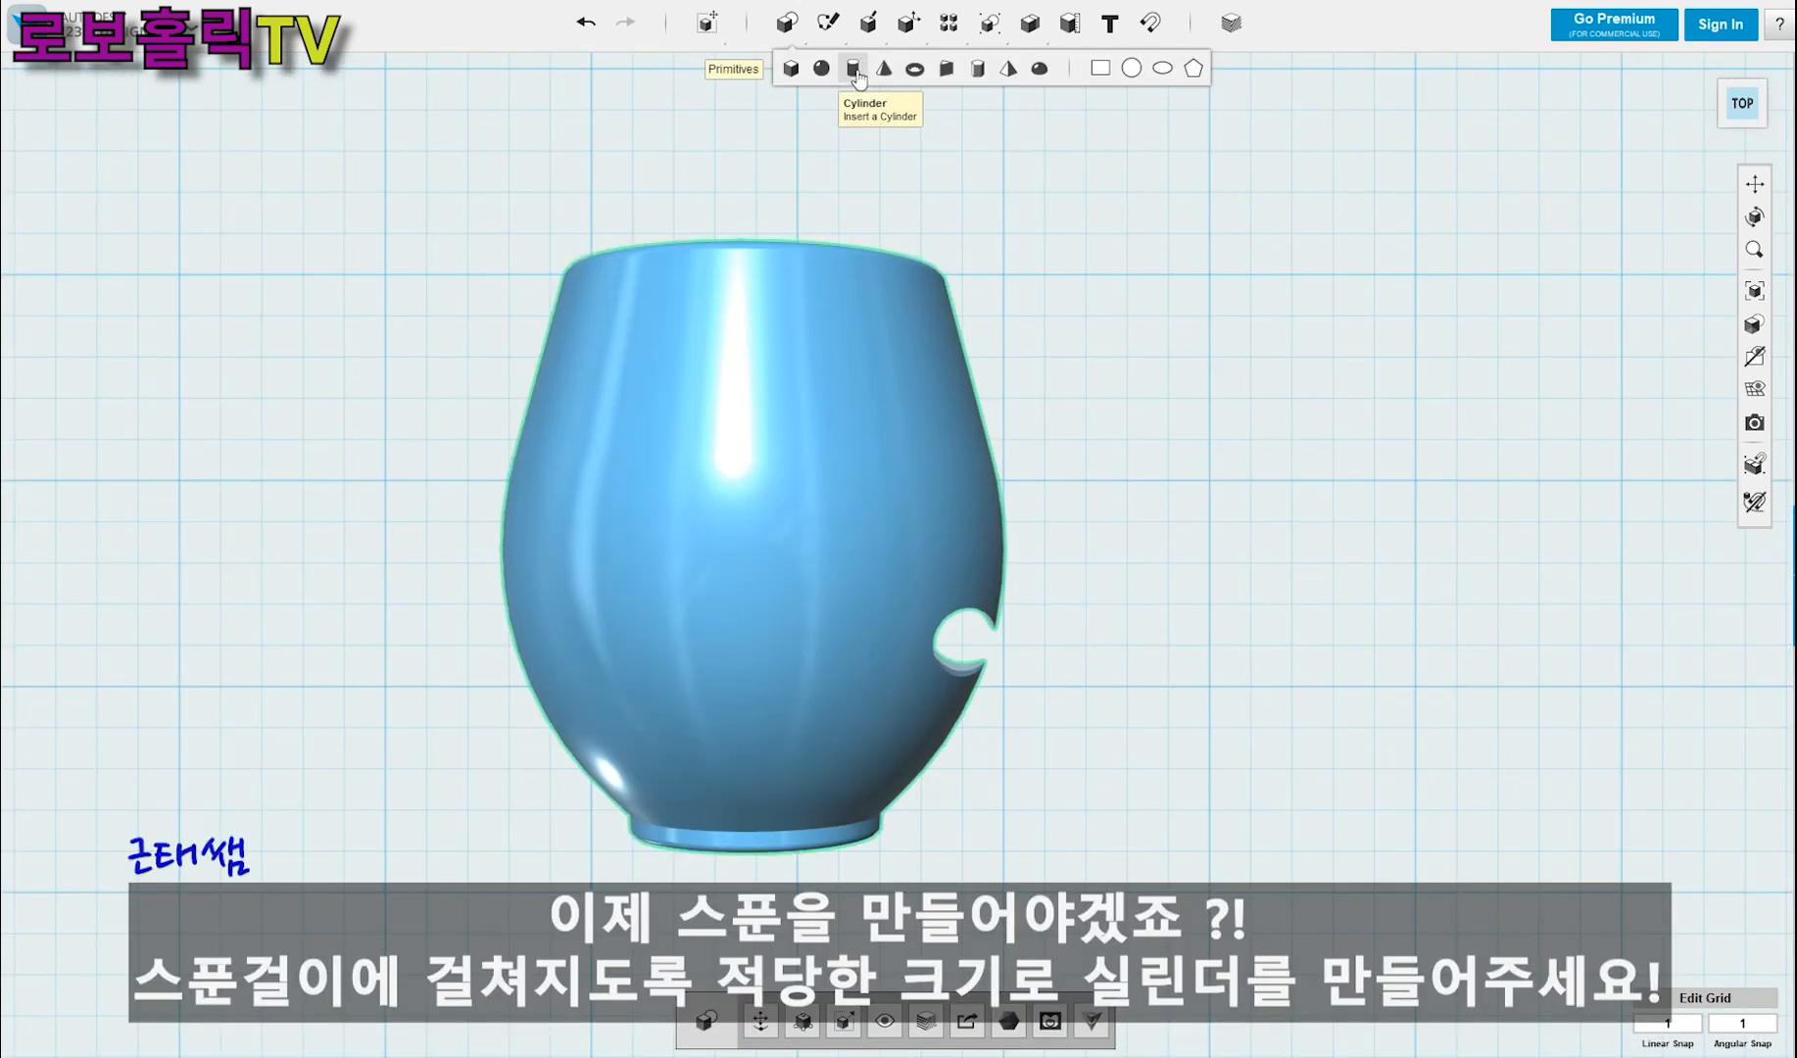
{"action": "left_click", "coordinate": [858, 81]}
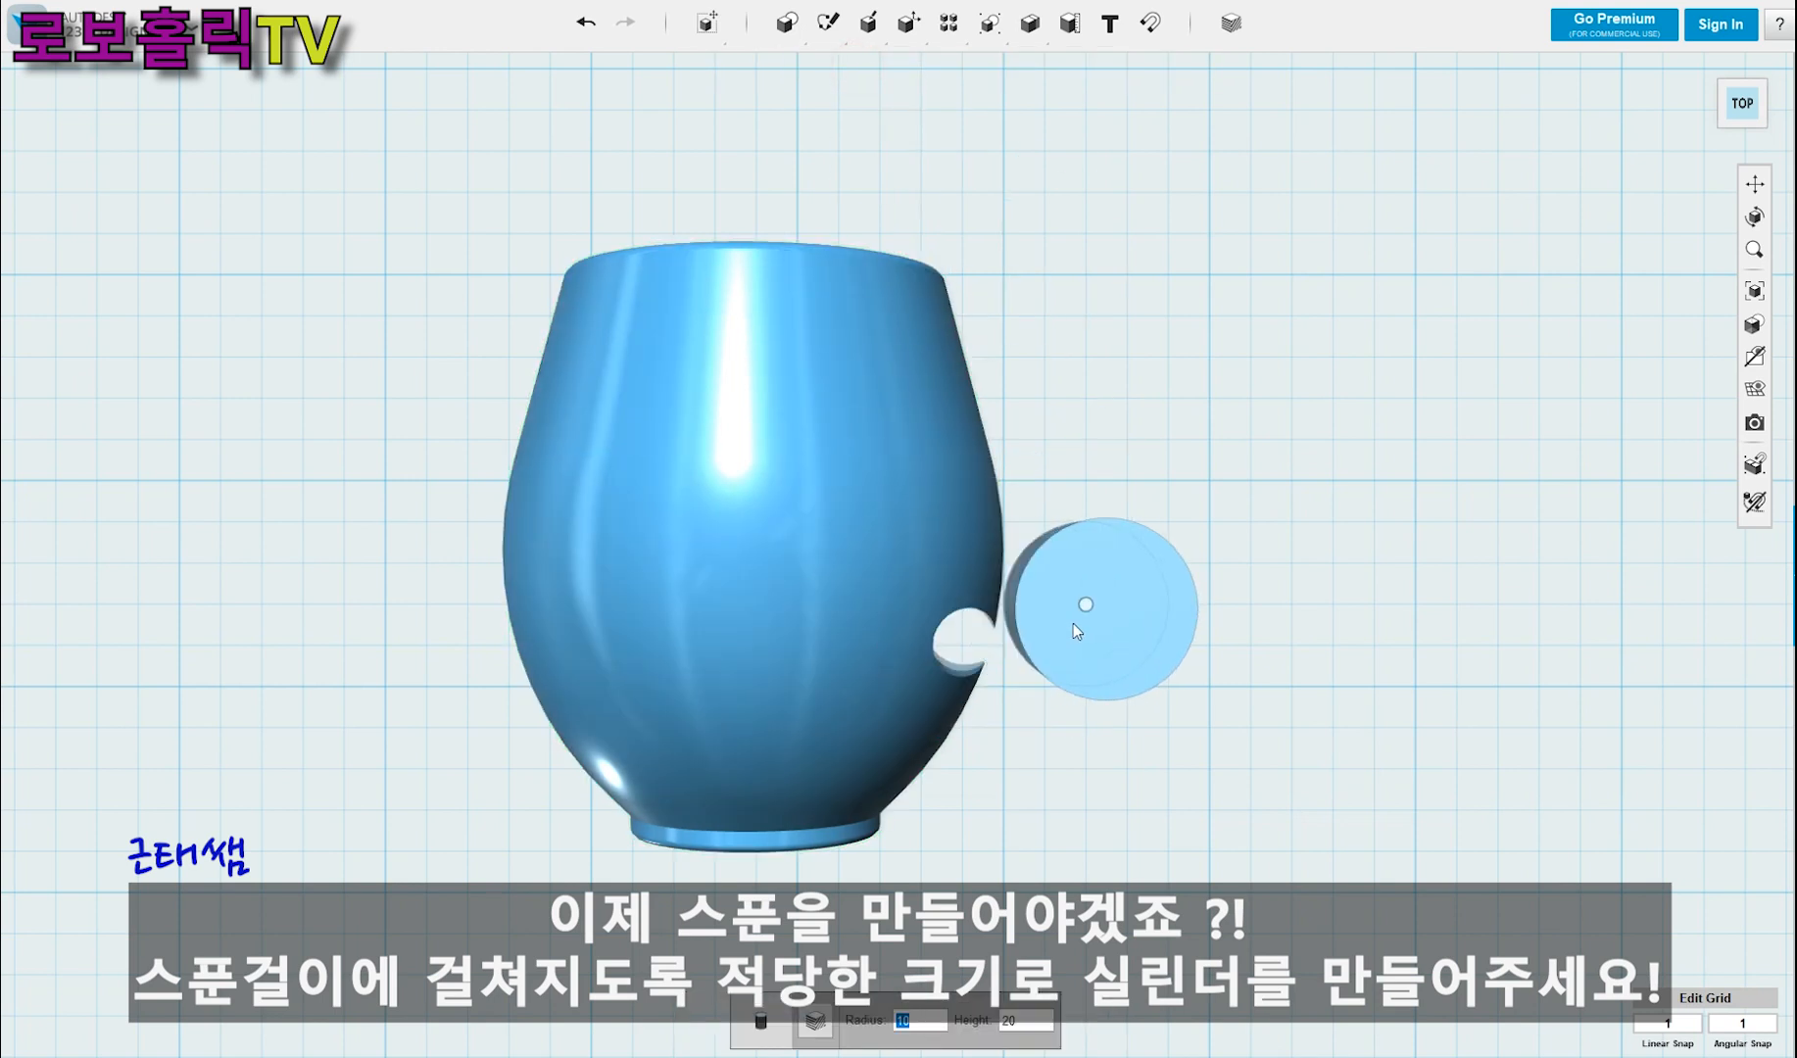
{"action": "type", "text": "3"}
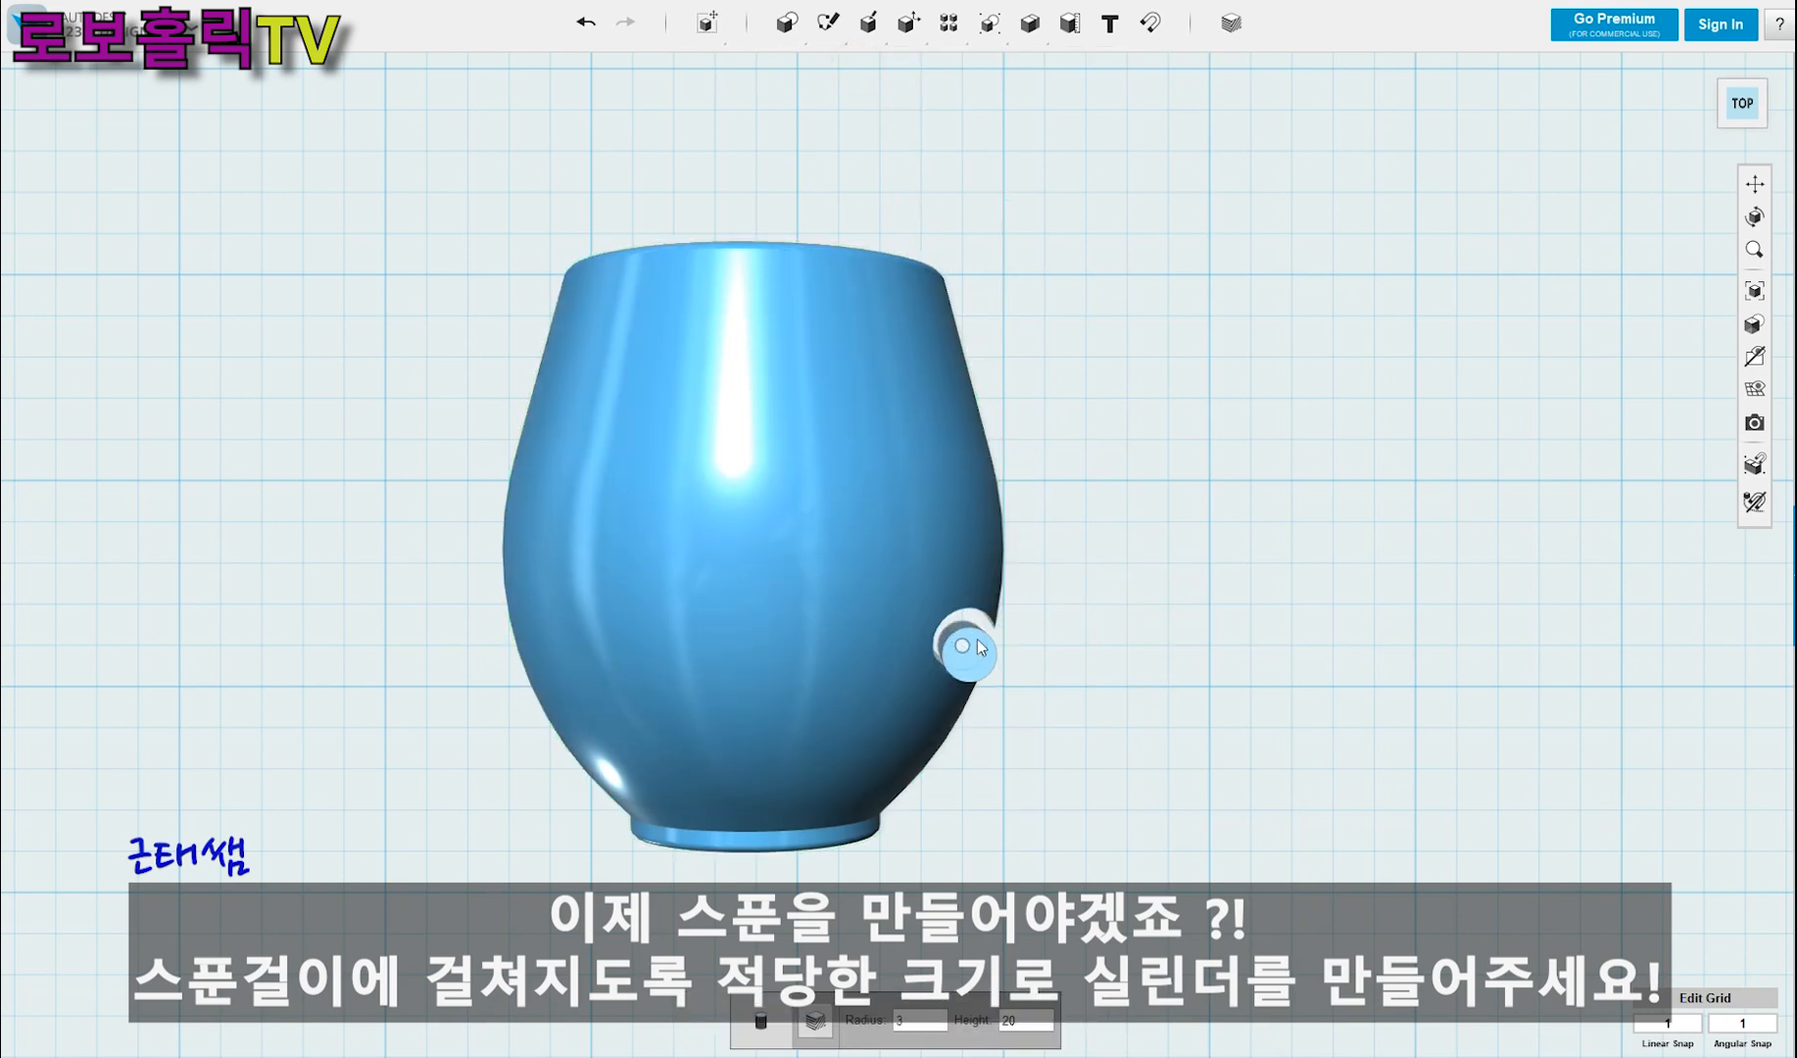
{"action": "left_click", "coordinate": [975, 632]}
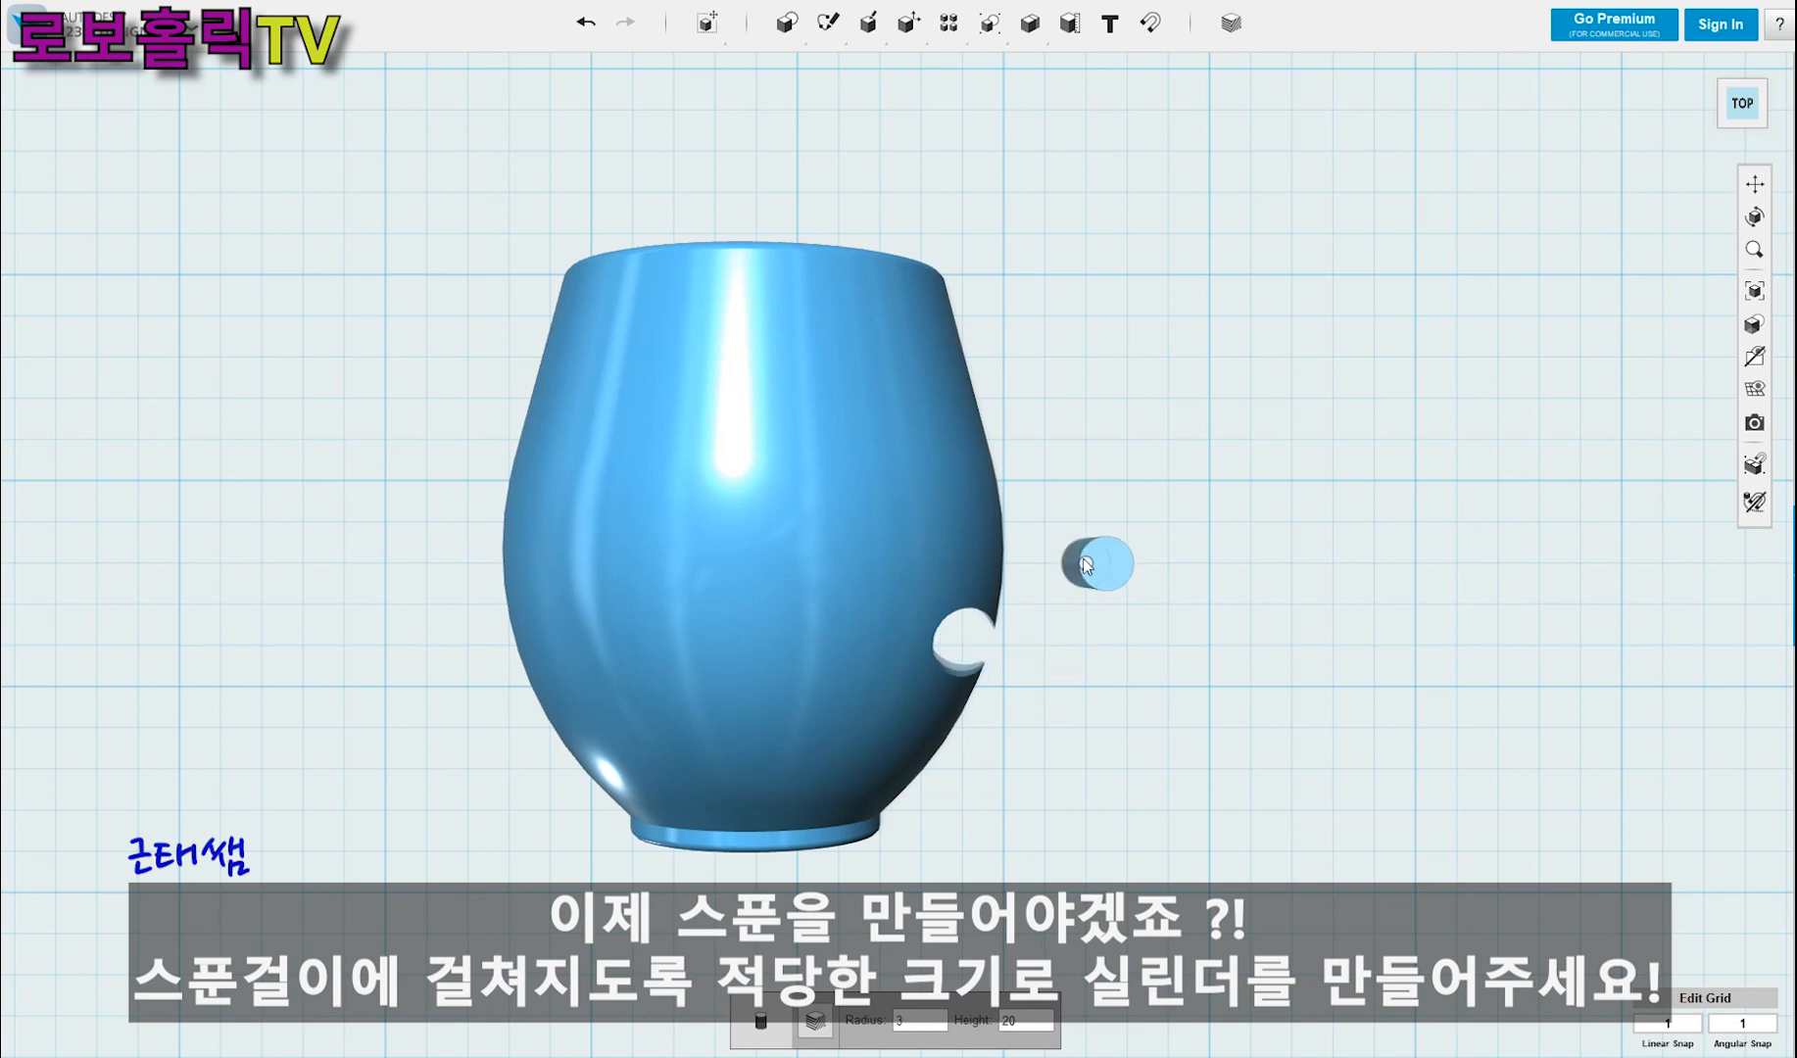
{"action": "type", "text": "100"}
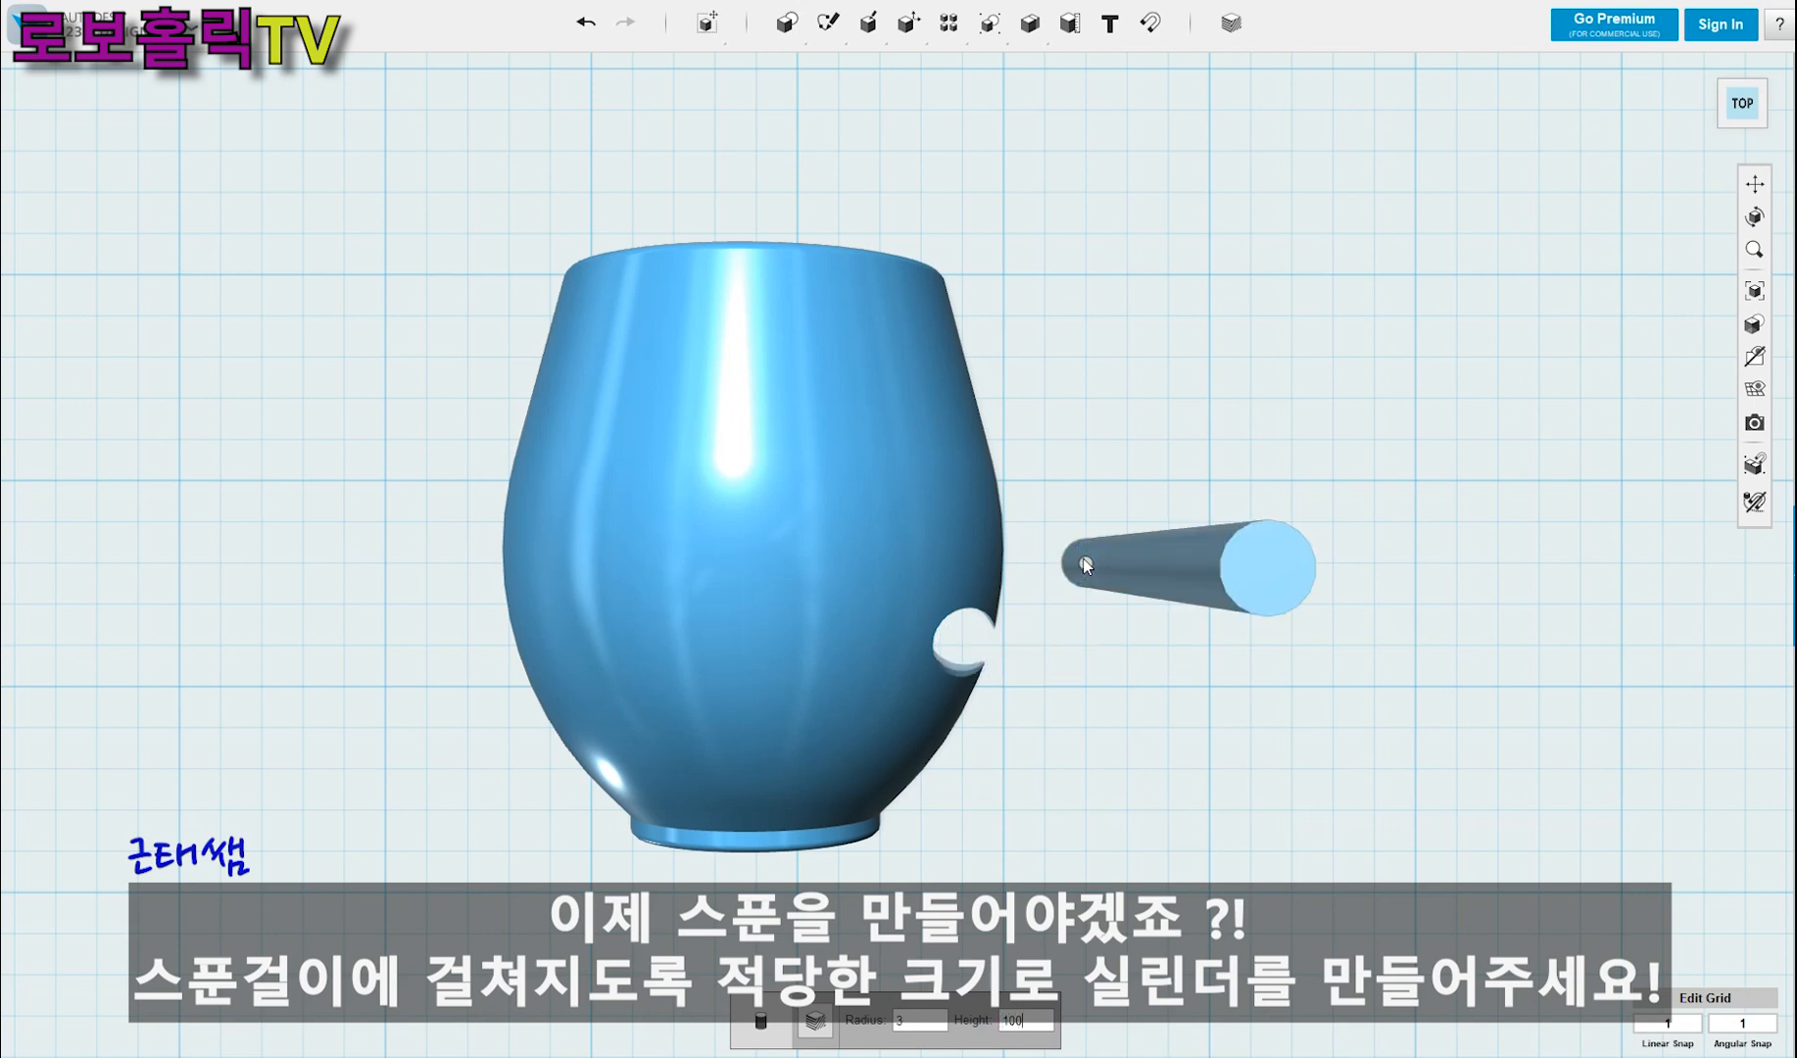
{"action": "left_click", "coordinate": [1082, 559]}
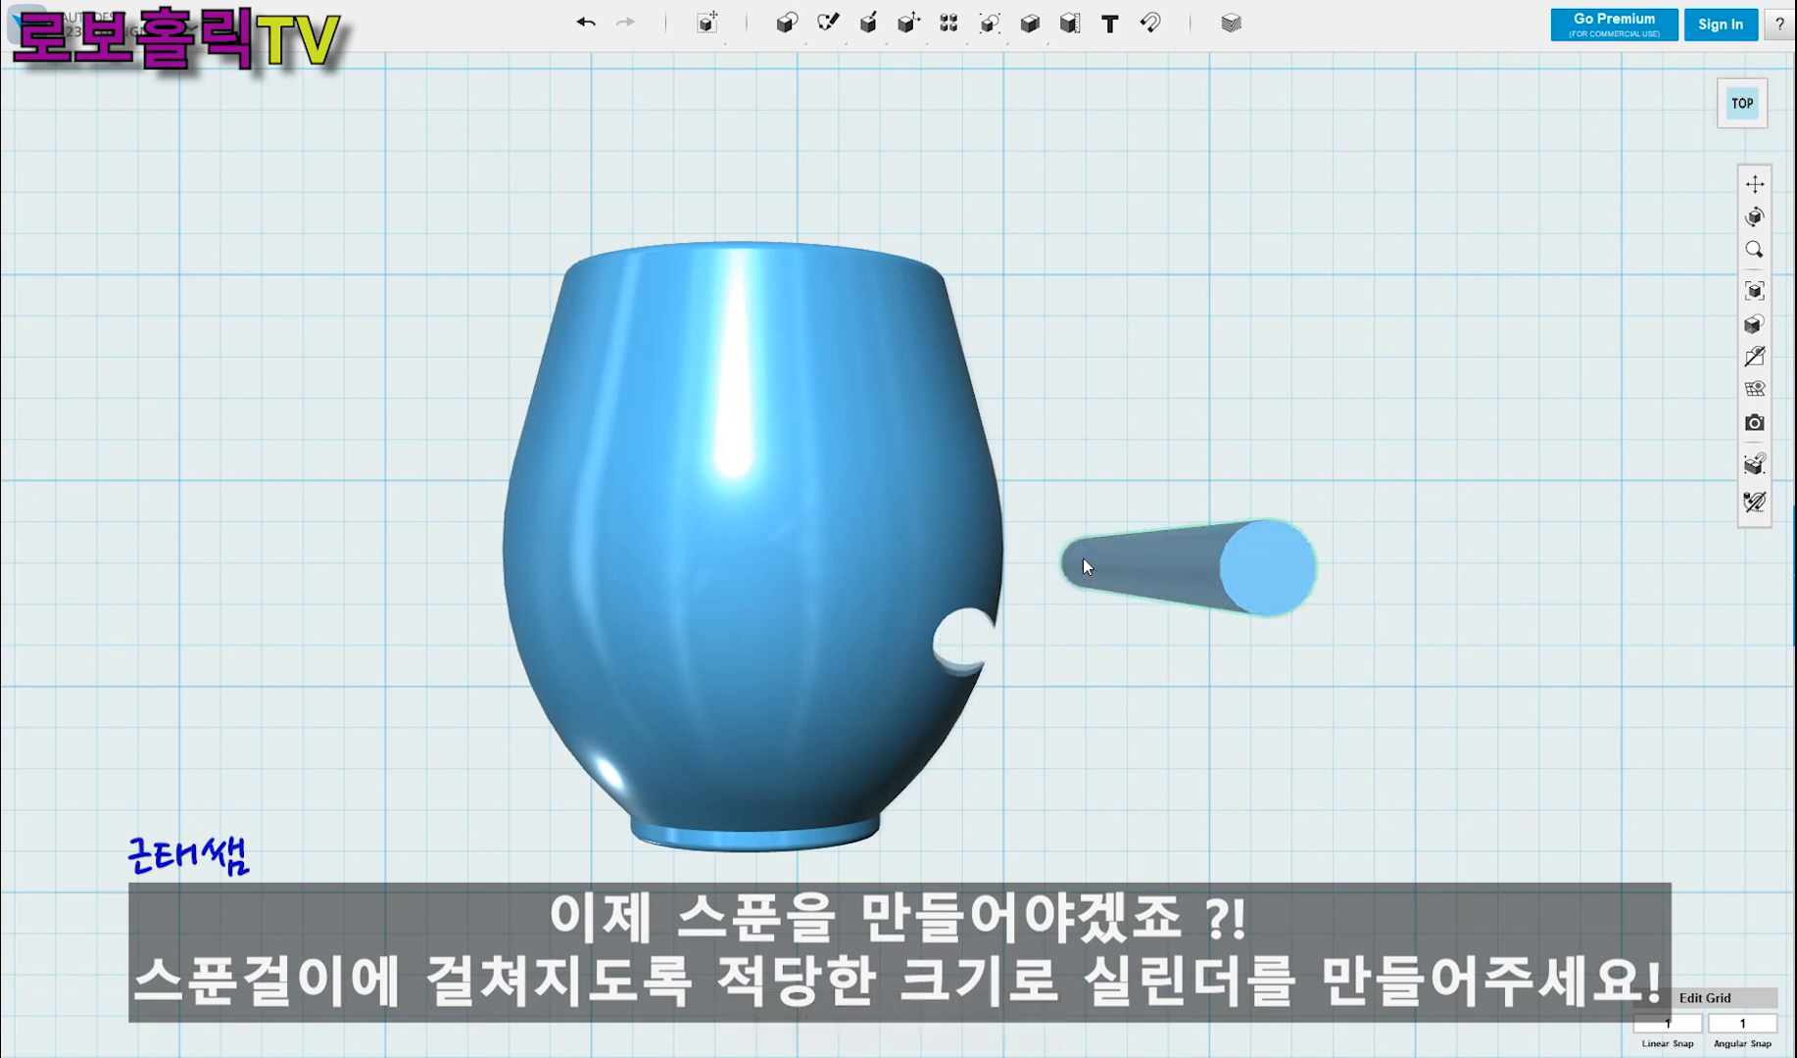
- Sketch an ellipse on the grid near the cylinder's base, with its long axis parallel to the cup's axis
{"action": "right_click_drag", "start_coordinate": [1295, 652], "coordinate": [1289, 648]}
{"action": "left_click", "coordinate": [1742, 103]}
{"action": "scroll", "coordinate": [1356, 684], "scroll_direction": "up", "scroll_amount": 4}
{"action": "mouse_move", "coordinate": [787, 25]}
{"action": "left_click", "coordinate": [790, 70]}
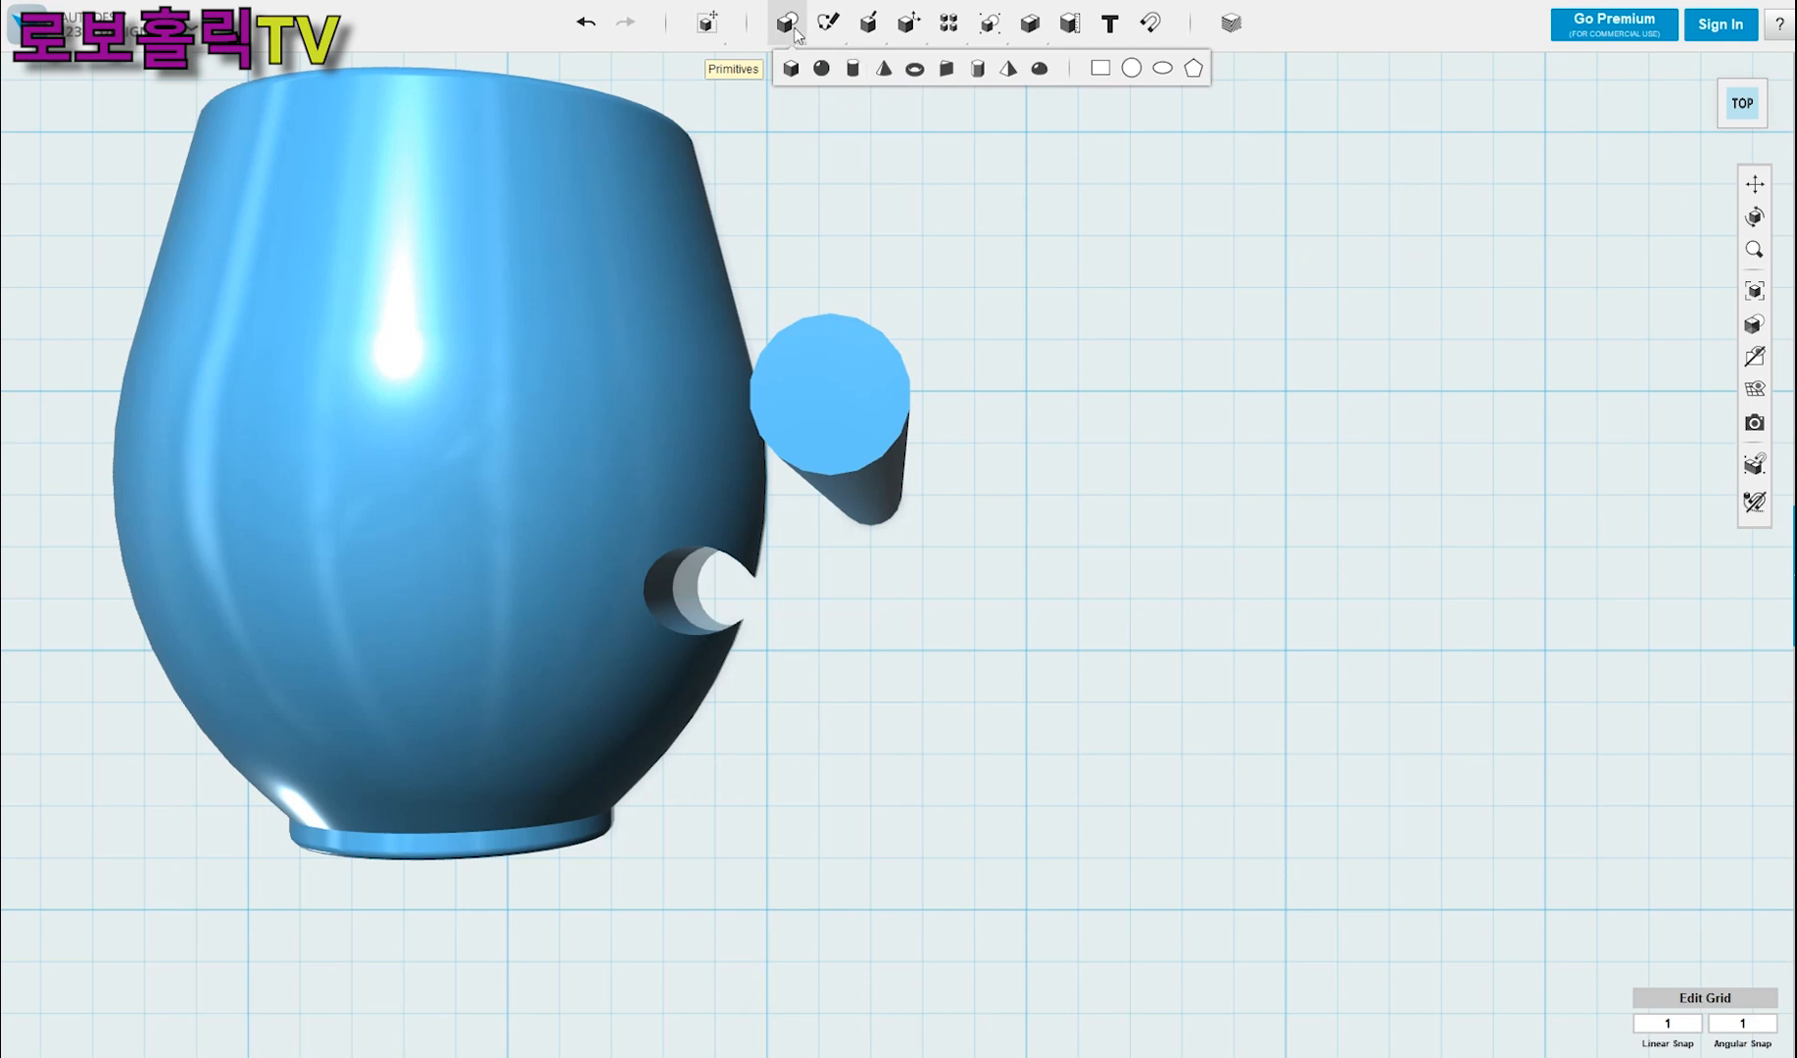
{"action": "mouse_move", "coordinate": [833, 34]}
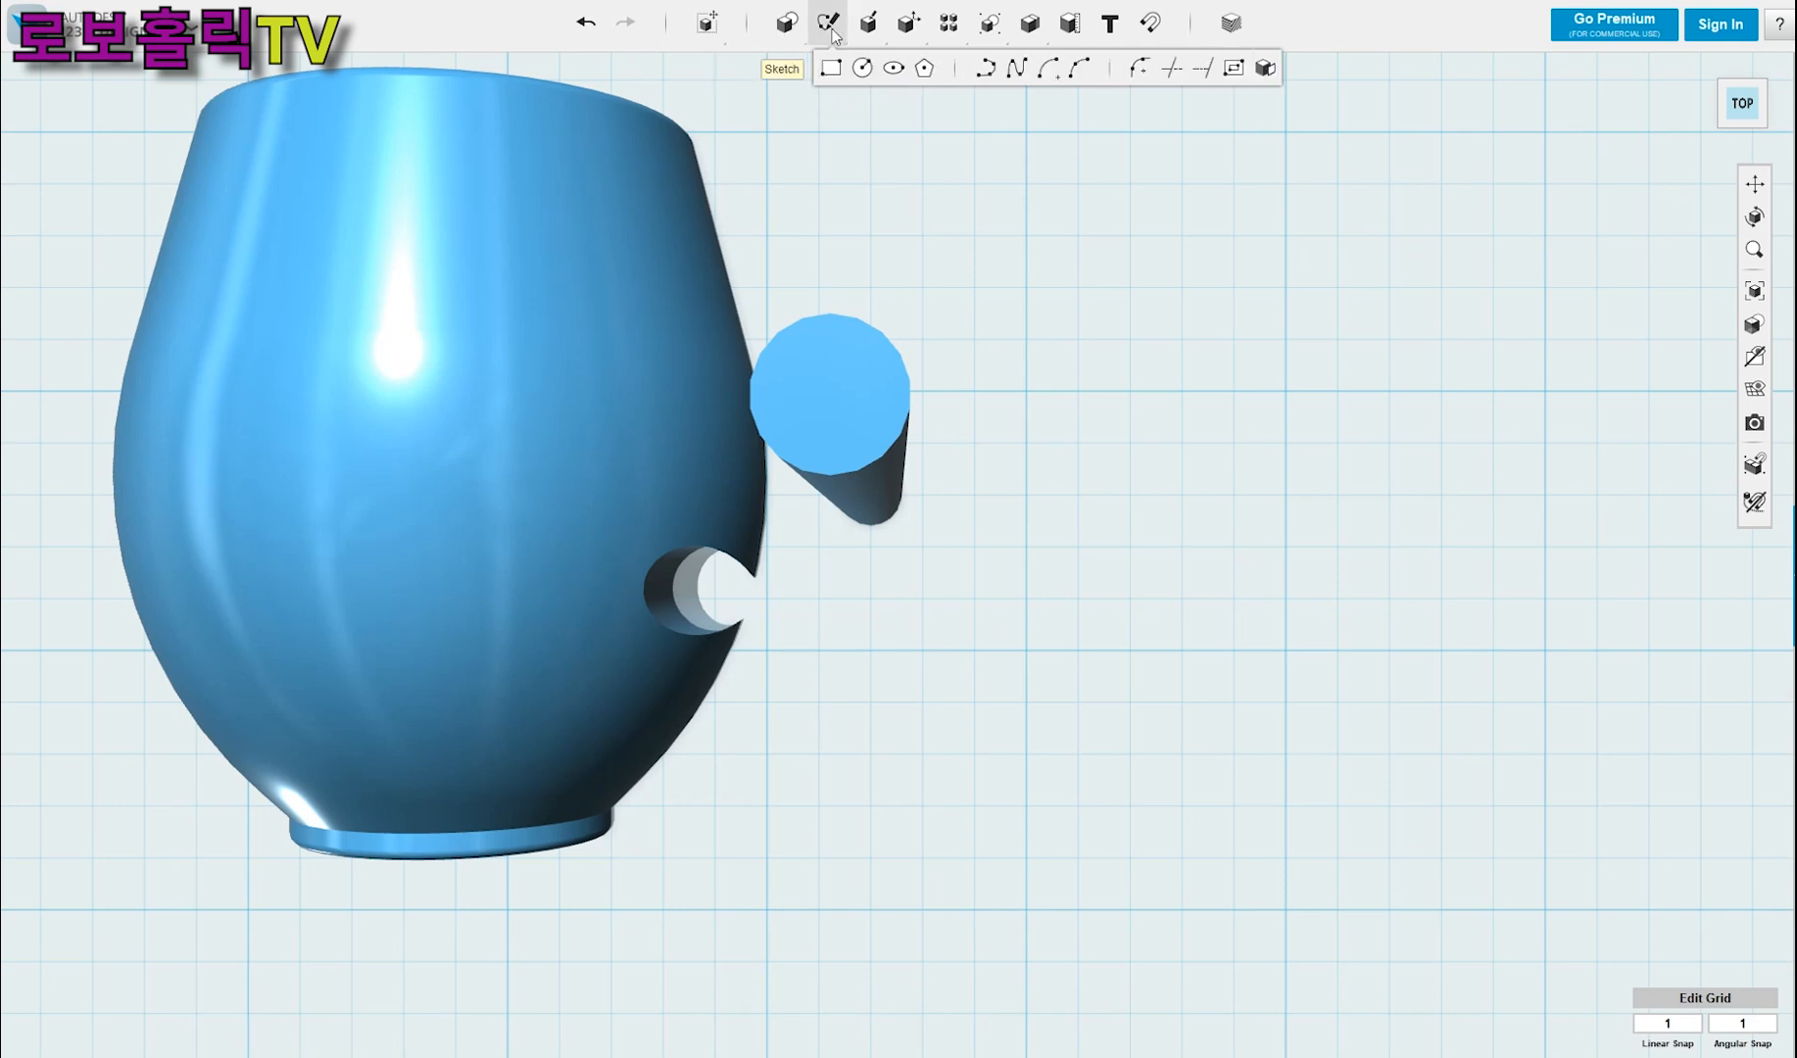
{"action": "left_click", "coordinate": [862, 68]}
{"action": "left_click", "coordinate": [1026, 652]}
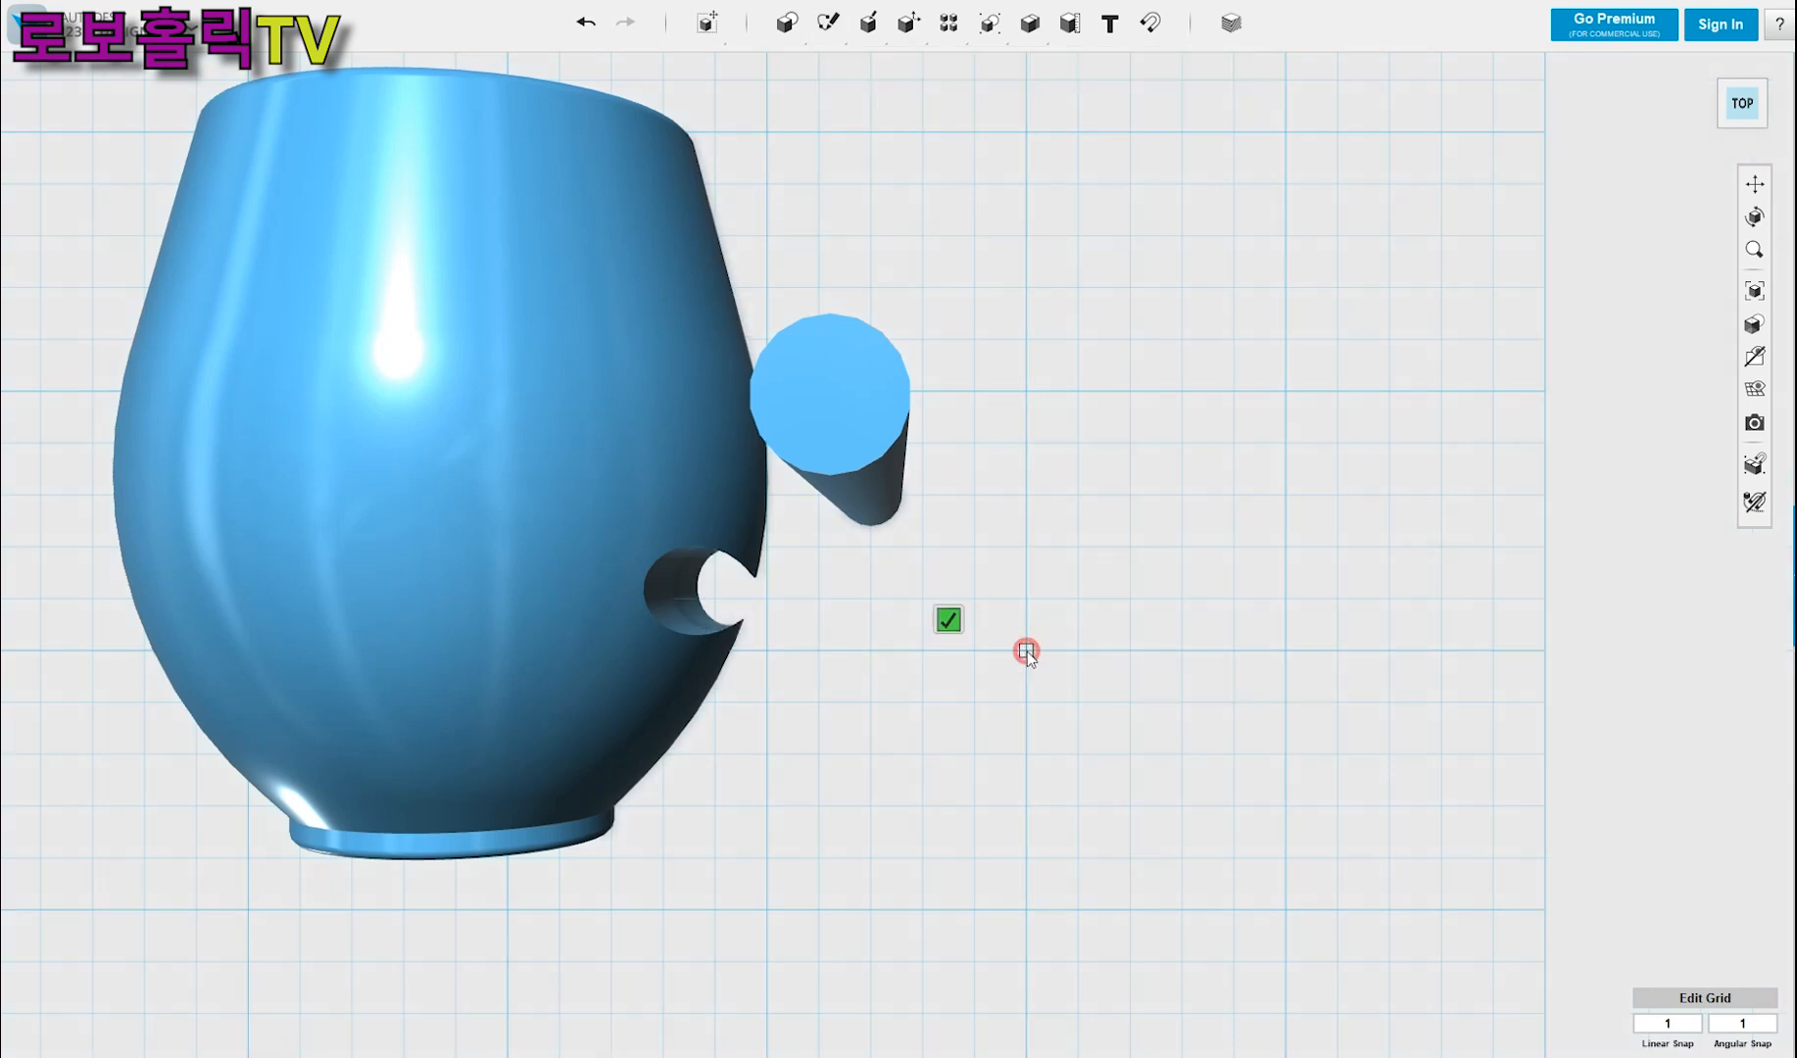
{"action": "scroll", "coordinate": [1024, 557], "scroll_direction": "up", "scroll_amount": 3}
{"action": "left_click", "coordinate": [1026, 567]}
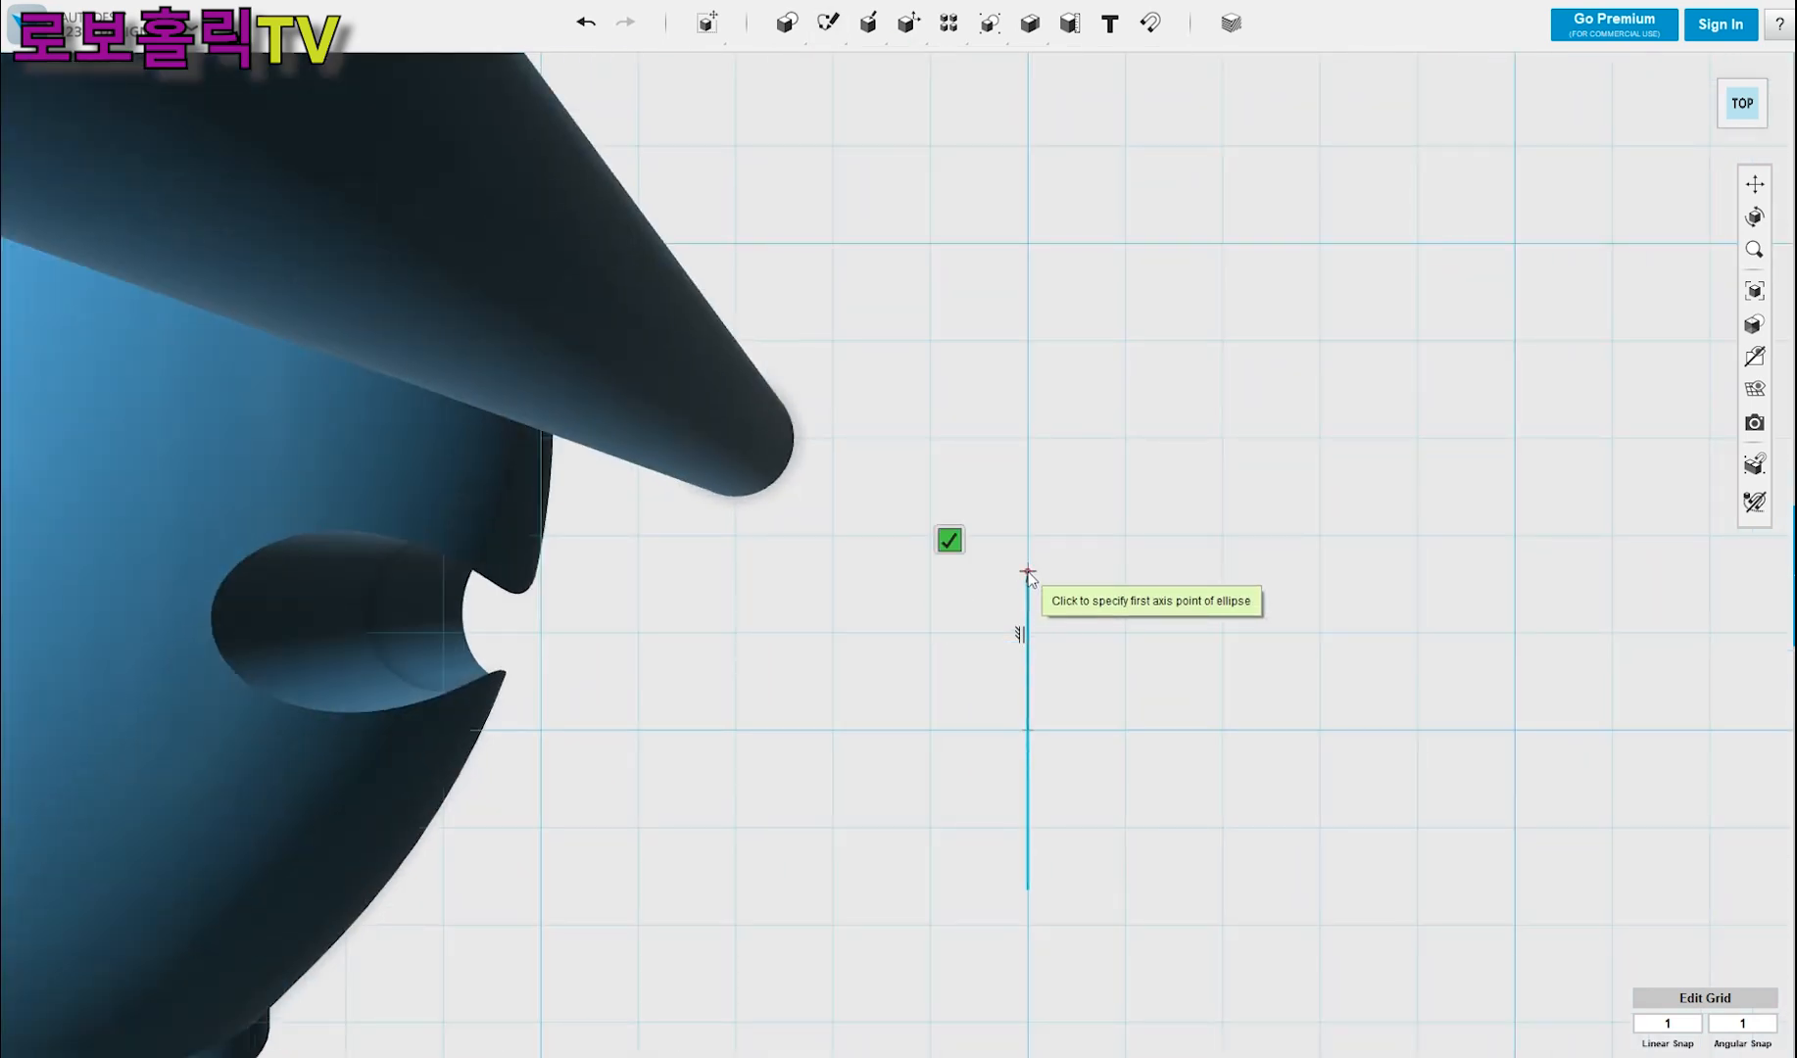
{"action": "left_click", "coordinate": [1126, 734]}
{"action": "scroll", "coordinate": [1116, 720], "scroll_direction": "down", "scroll_amount": 2}
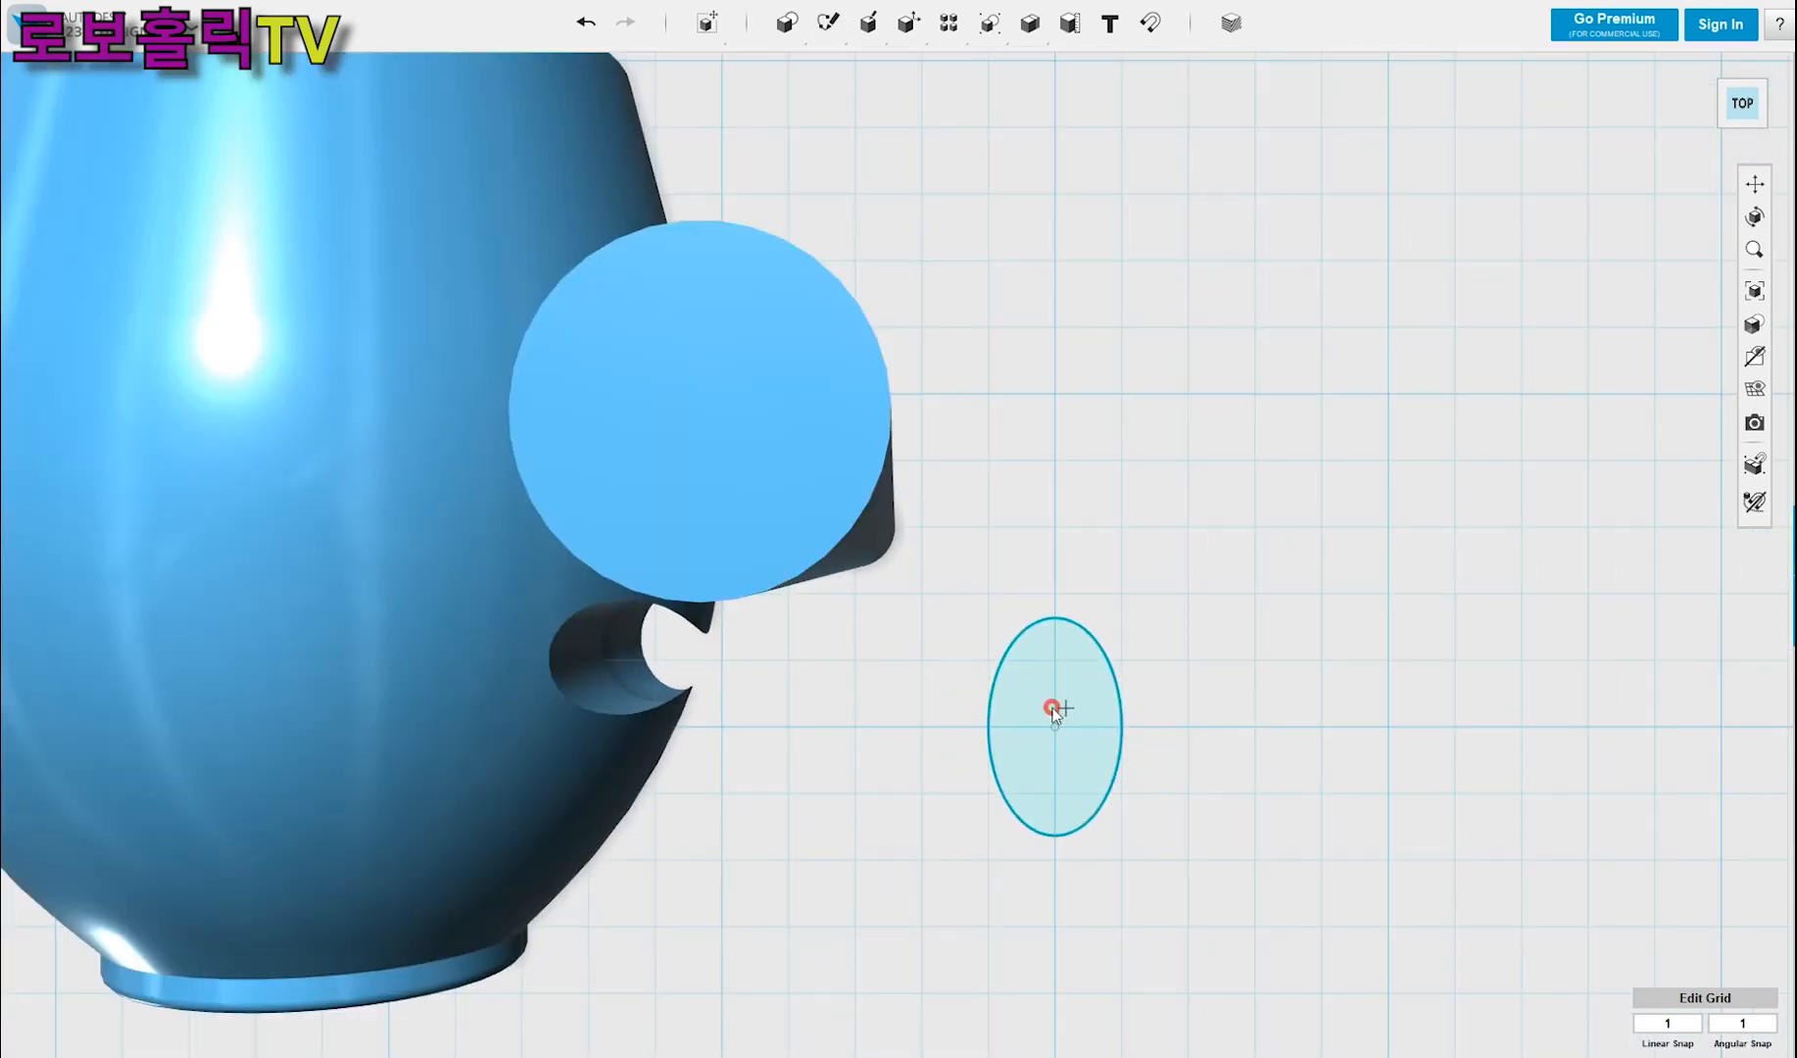
- Extrude the ellipse sketch by 5 mm to form the blank for the spoon bowl
{"action": "left_click", "coordinate": [1050, 707]}
{"action": "right_click_drag", "start_coordinate": [1105, 808], "coordinate": [1082, 752]}
{"action": "left_click", "coordinate": [1082, 754]}
{"action": "left_click", "coordinate": [1216, 811]}
{"action": "type", "text": "5"}
- Fillet the lower edge of the elliptical solid so its underside becomes a rounded spoon bowl
{"action": "right_click_drag", "start_coordinate": [1156, 694], "coordinate": [1135, 619]}
{"action": "left_click", "coordinate": [1127, 574]}
{"action": "mouse_move", "coordinate": [919, 36]}
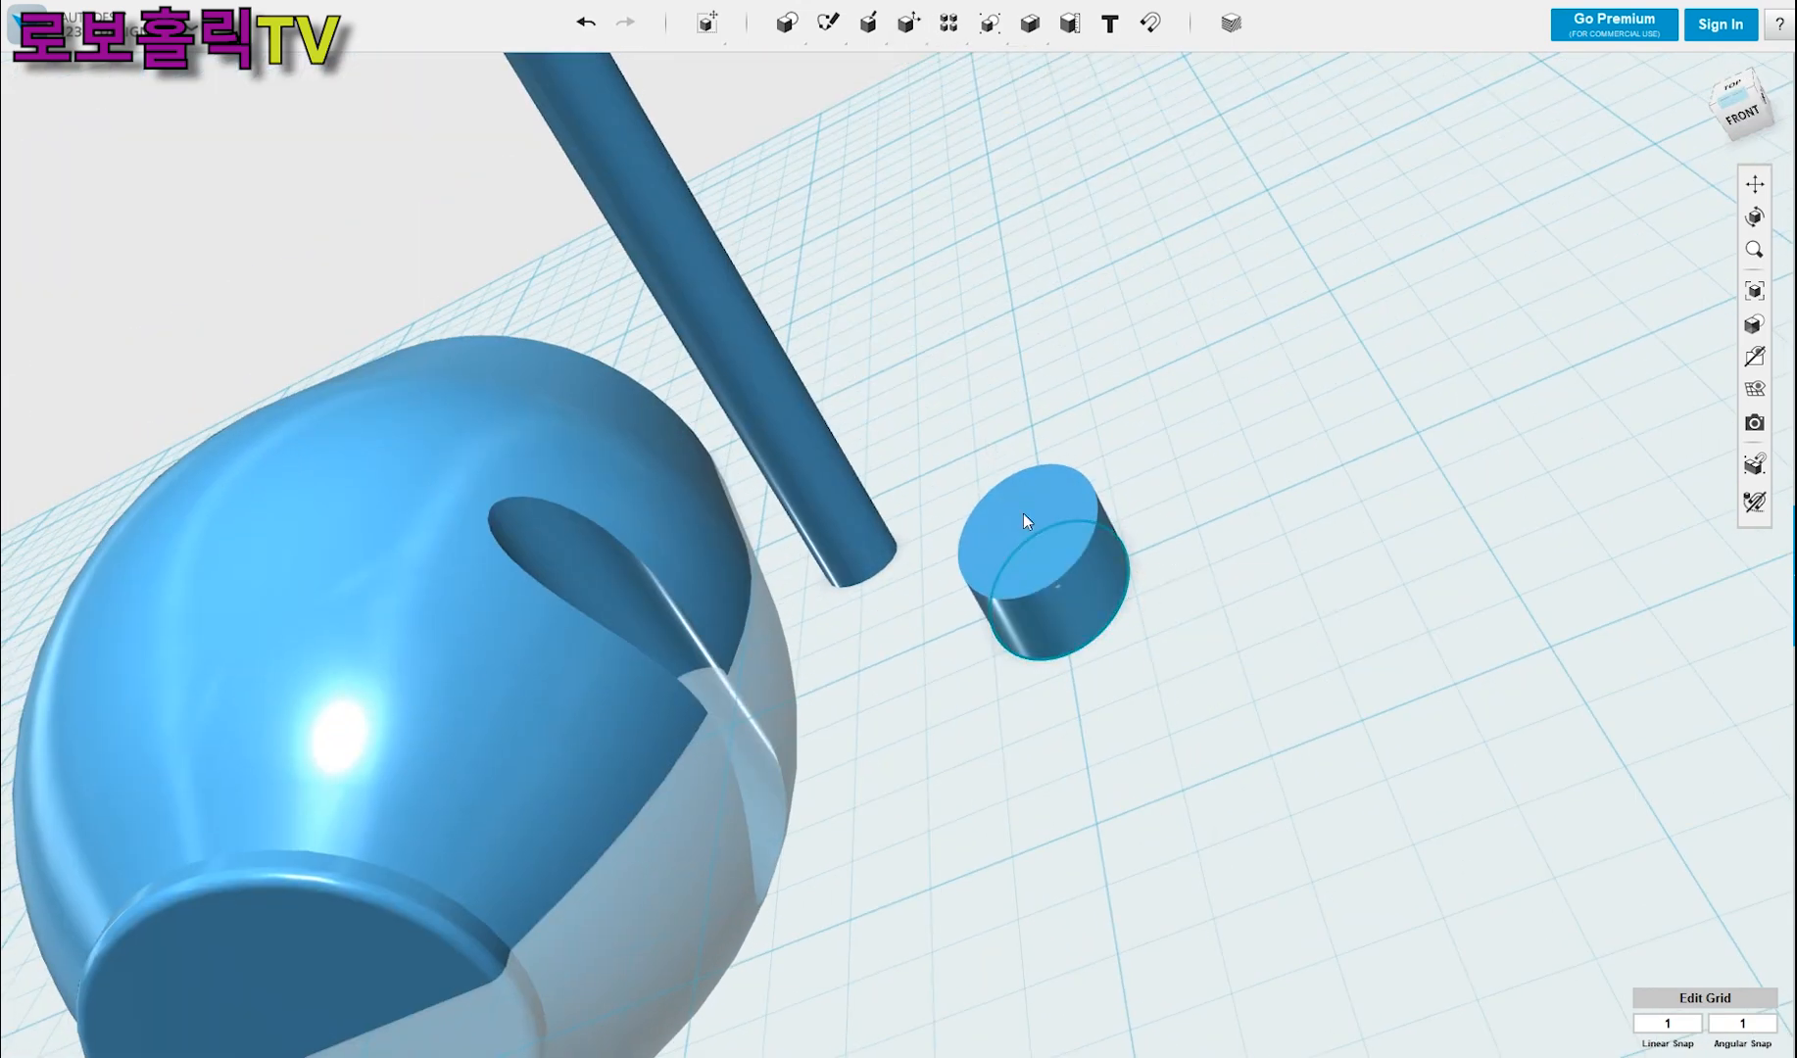
{"action": "left_click_drag", "start_coordinate": [1053, 649], "coordinate": [1036, 623]}
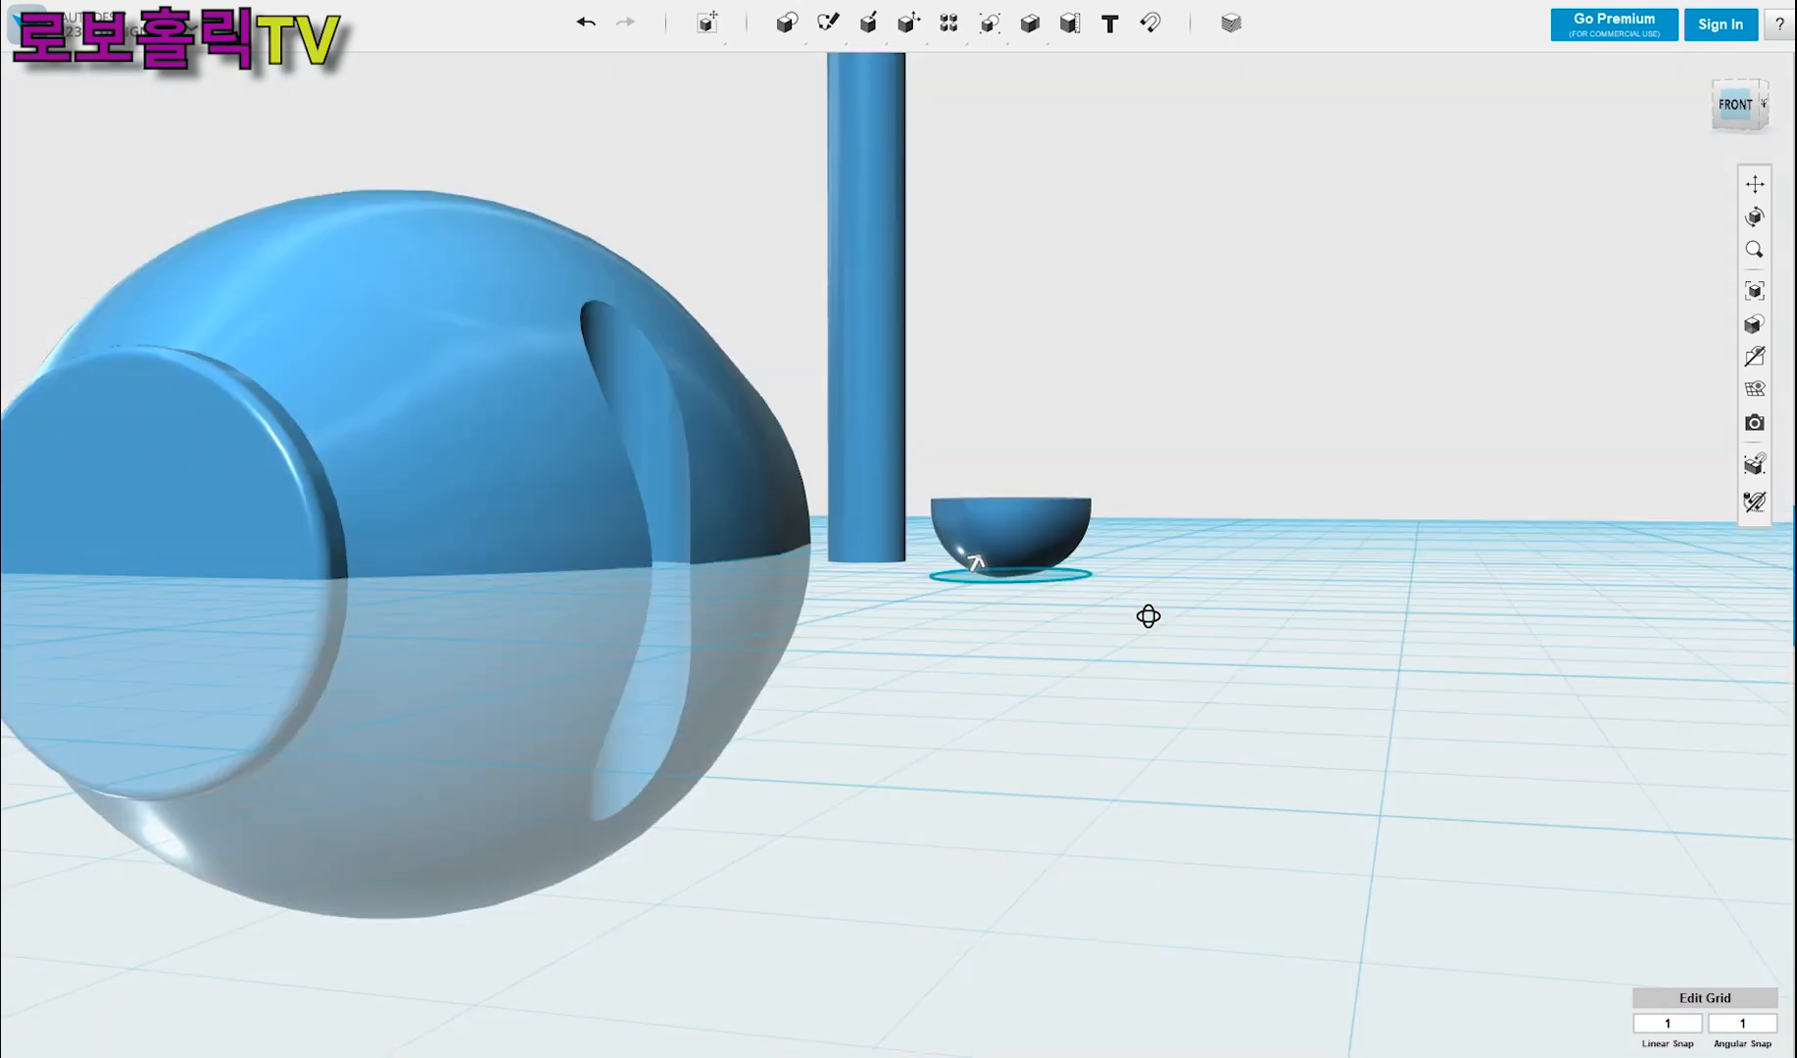
{"action": "mouse_move", "coordinate": [1147, 613]}
{"action": "right_mouse_down"}
{"action": "mouse_move", "coordinate": [1127, 633]}
{"action": "mouse_move", "coordinate": [1163, 634]}
{"action": "mouse_move", "coordinate": [1127, 642]}
{"action": "mouse_move", "coordinate": [1090, 613]}
{"action": "mouse_move", "coordinate": [1151, 590]}
{"action": "right_mouse_up"}
{"action": "scroll", "coordinate": [1110, 914], "scroll_direction": "up", "scroll_amount": 3}
{"action": "scroll", "coordinate": [1110, 914], "scroll_direction": "up", "scroll_amount": 1}
- Rotate the upright cylinder so it lies horizontally, parallel to the cup's axis, as the spoon handle
{"action": "scroll", "coordinate": [940, 304], "scroll_direction": "down", "scroll_amount": 6}
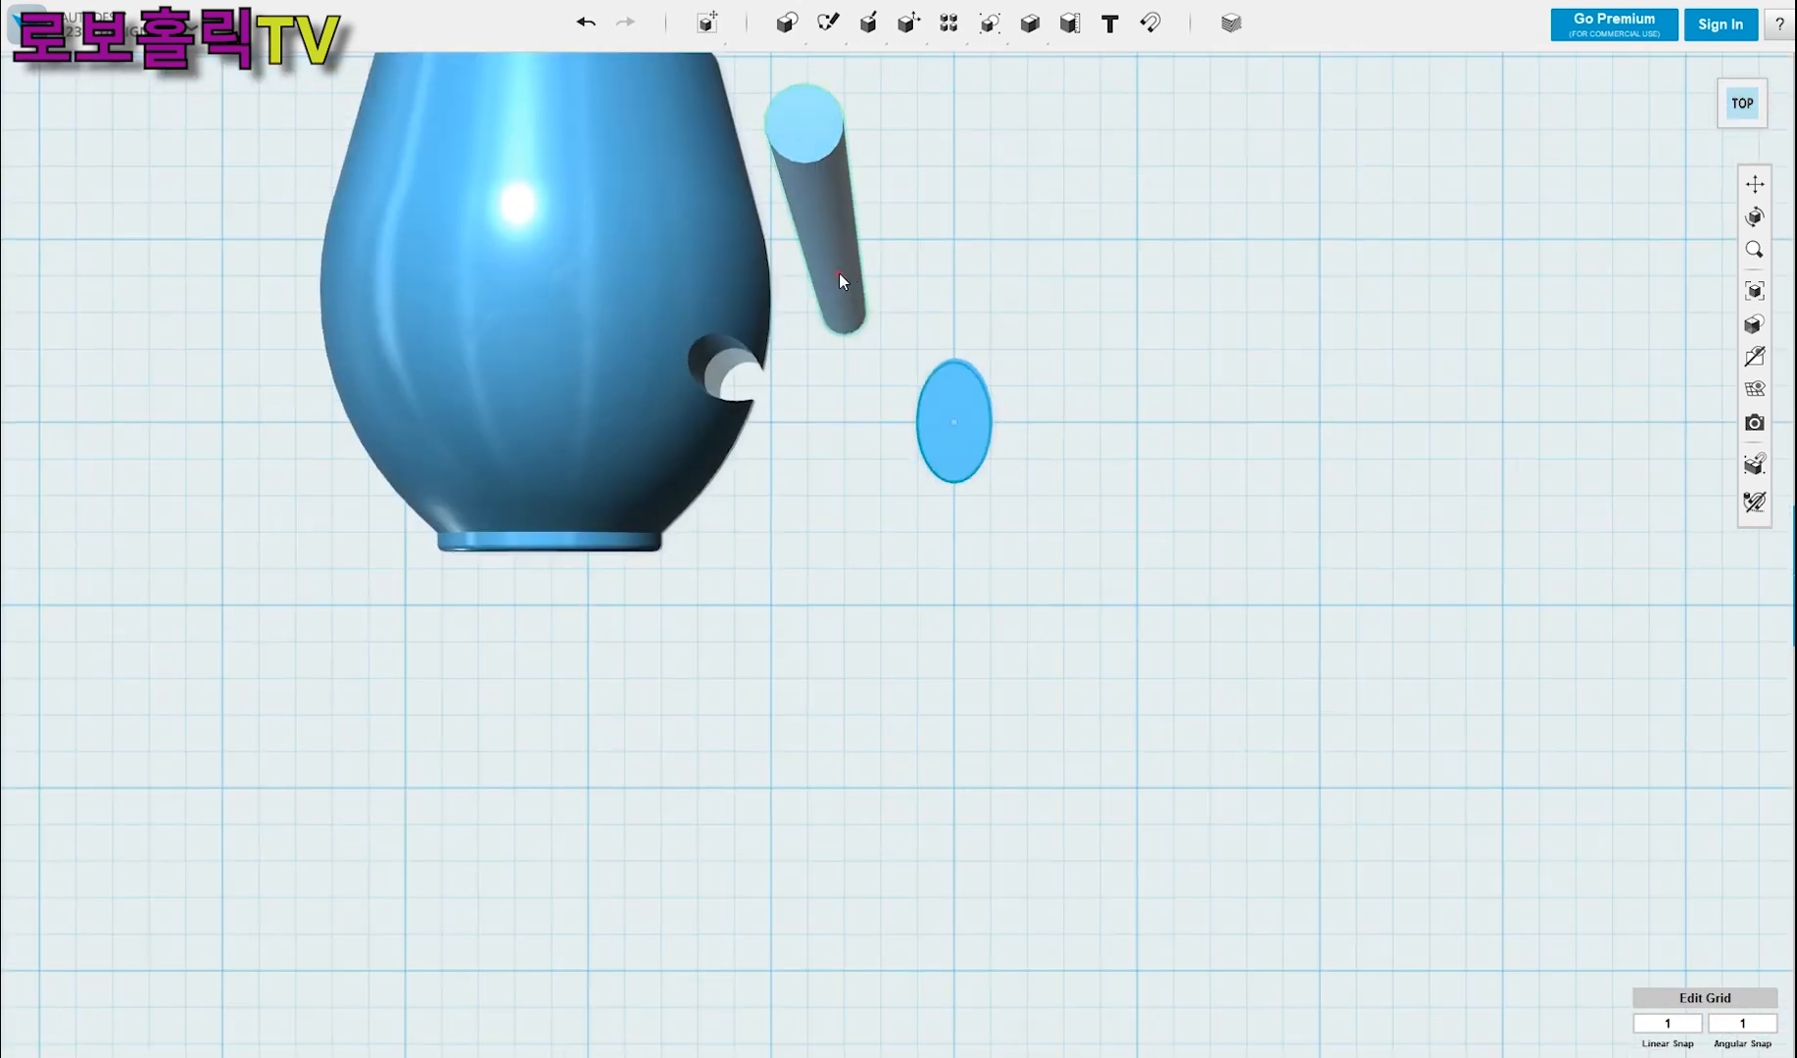
{"action": "key", "text": "ctrl+t"}
{"action": "right_click_drag", "start_coordinate": [948, 377], "coordinate": [887, 328]}
{"action": "left_click_drag", "start_coordinate": [623, 289], "coordinate": [778, 343]}
{"action": "key", "text": "Return"}
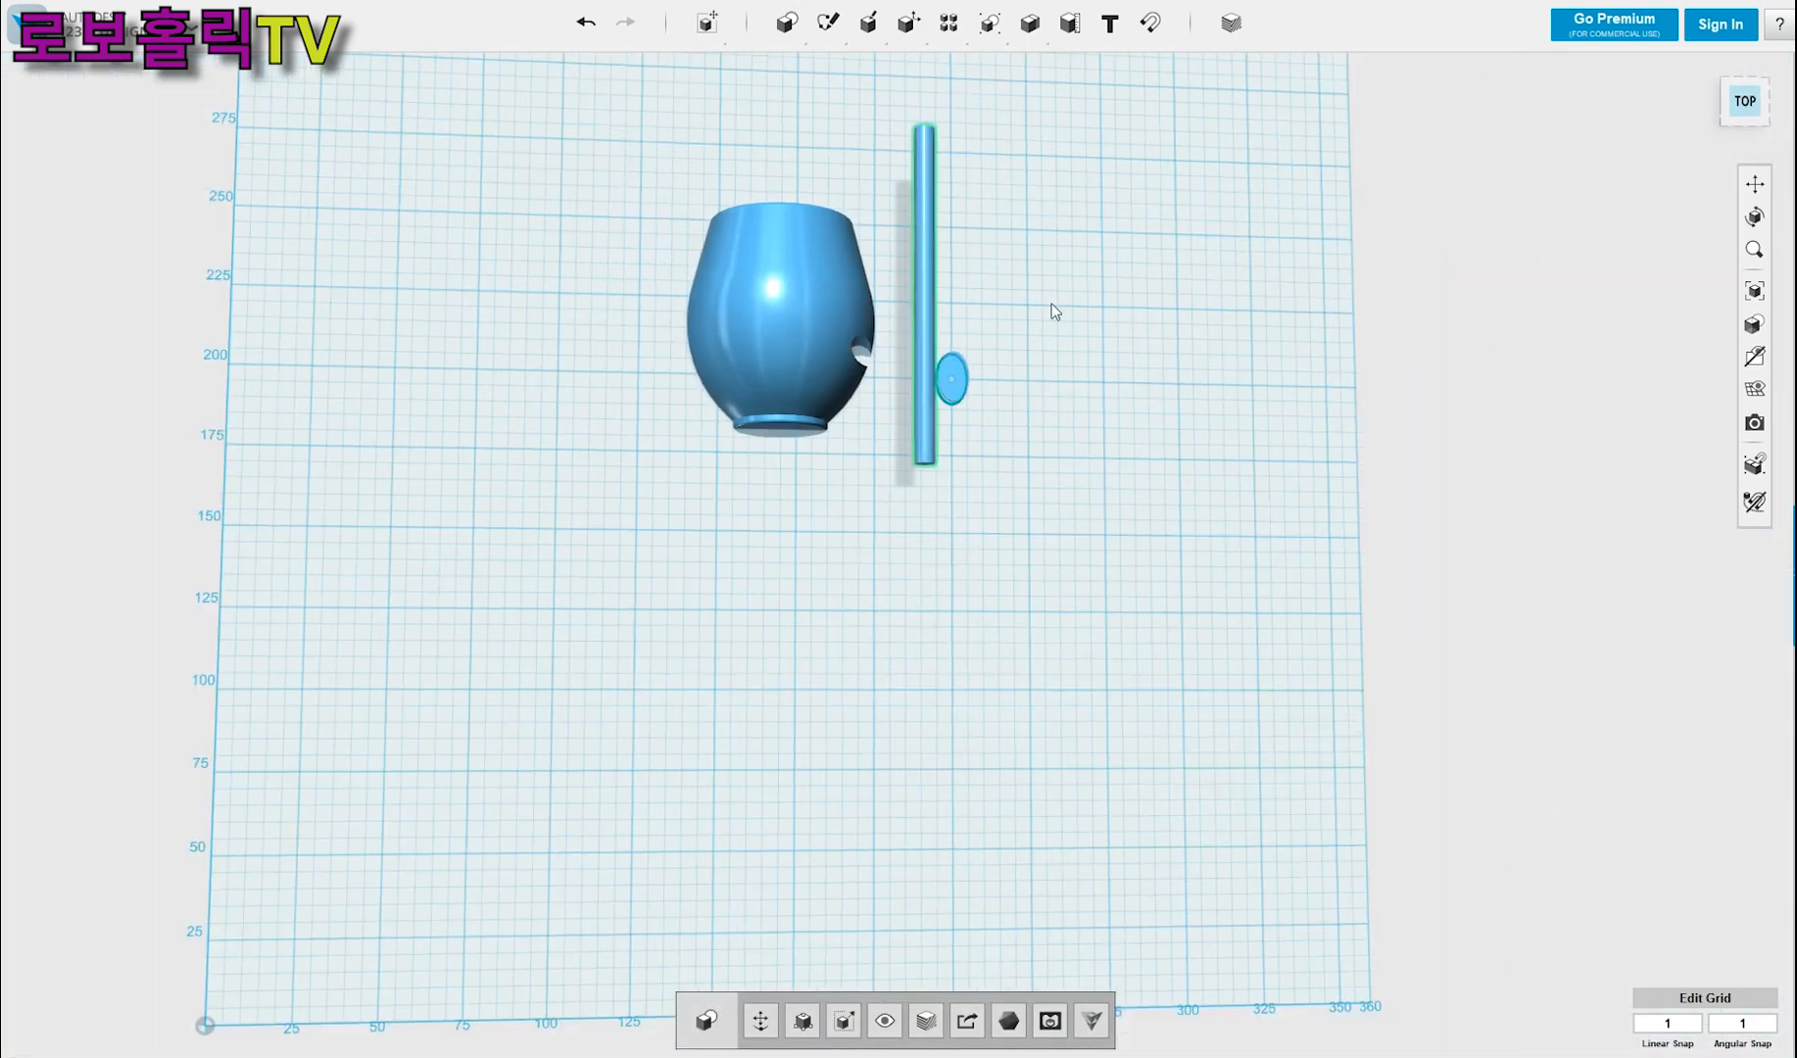
- Move the spoon bowl 15 mm sideways into line with the handle, 44 mm beyond its end, and raise it 47 mm
{"action": "scroll", "coordinate": [957, 496], "scroll_direction": "up", "scroll_amount": 5}
{"action": "left_click", "coordinate": [957, 497]}
{"action": "left_click_drag", "start_coordinate": [1027, 503], "coordinate": [943, 516]}
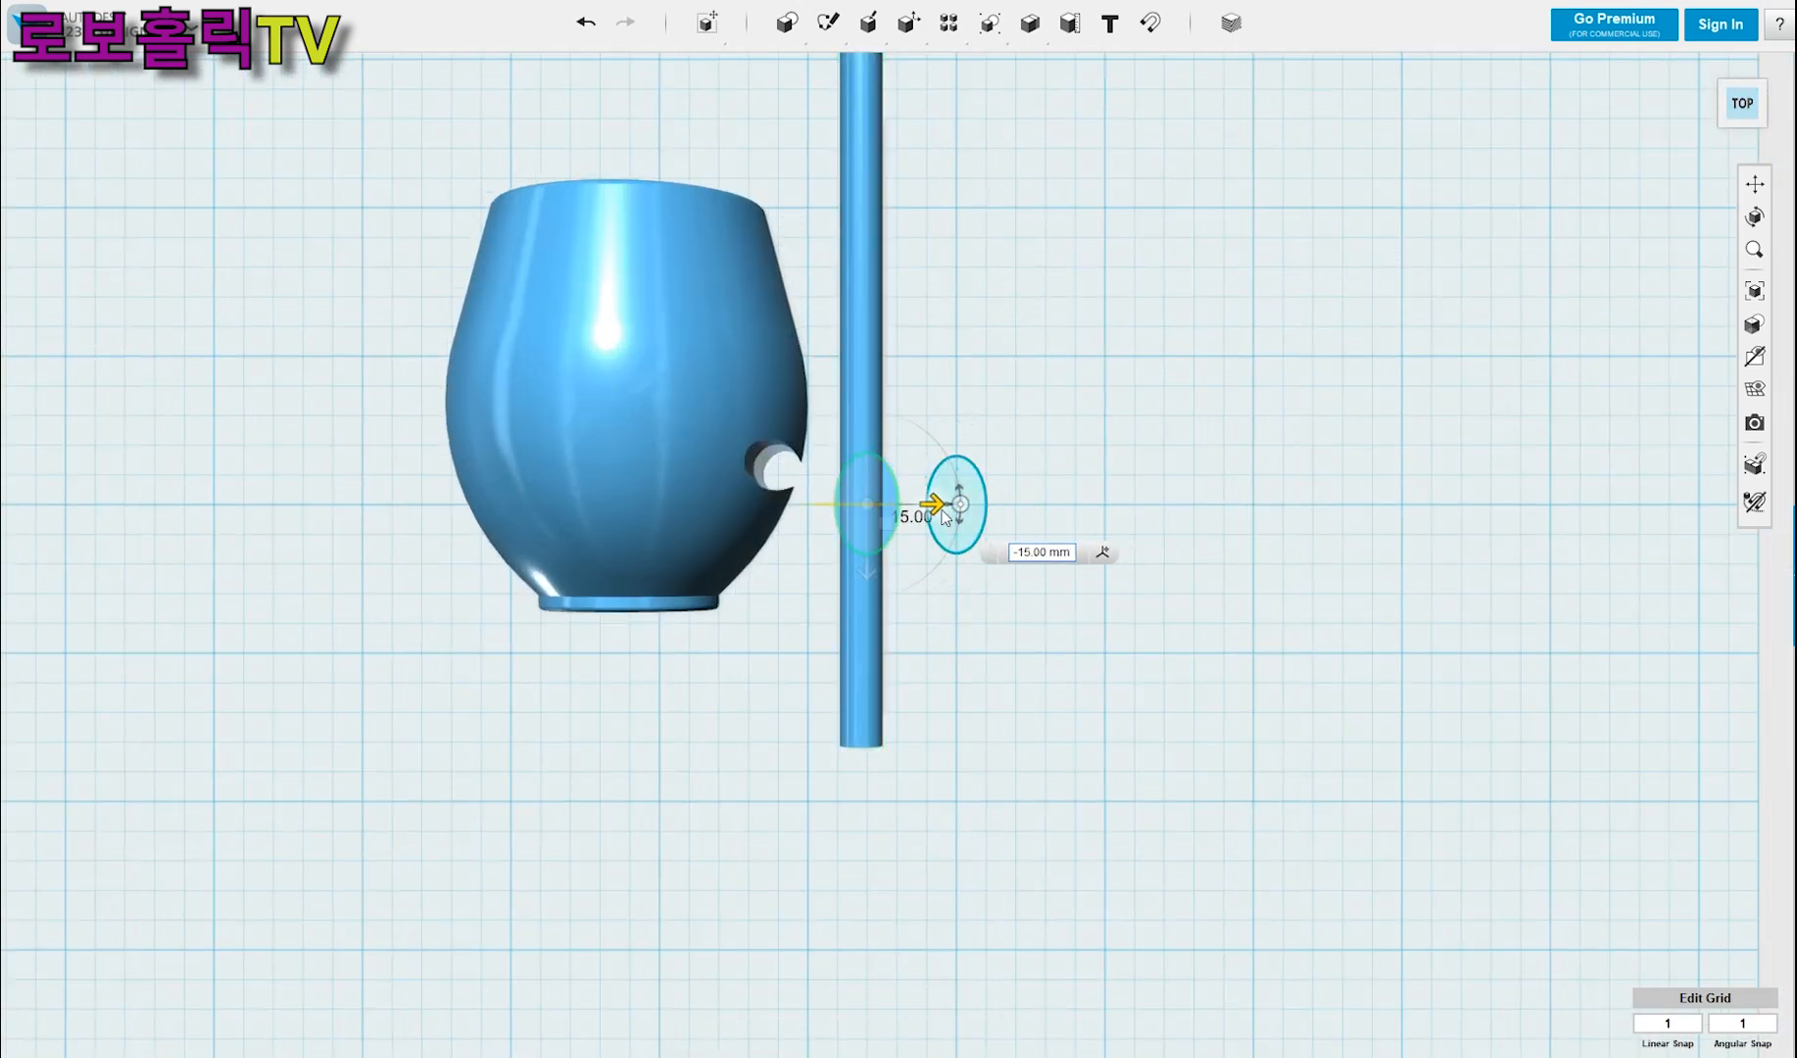
{"action": "left_click_drag", "start_coordinate": [864, 575], "coordinate": [864, 840]}
{"action": "right_click_drag", "start_coordinate": [1025, 759], "coordinate": [970, 680]}
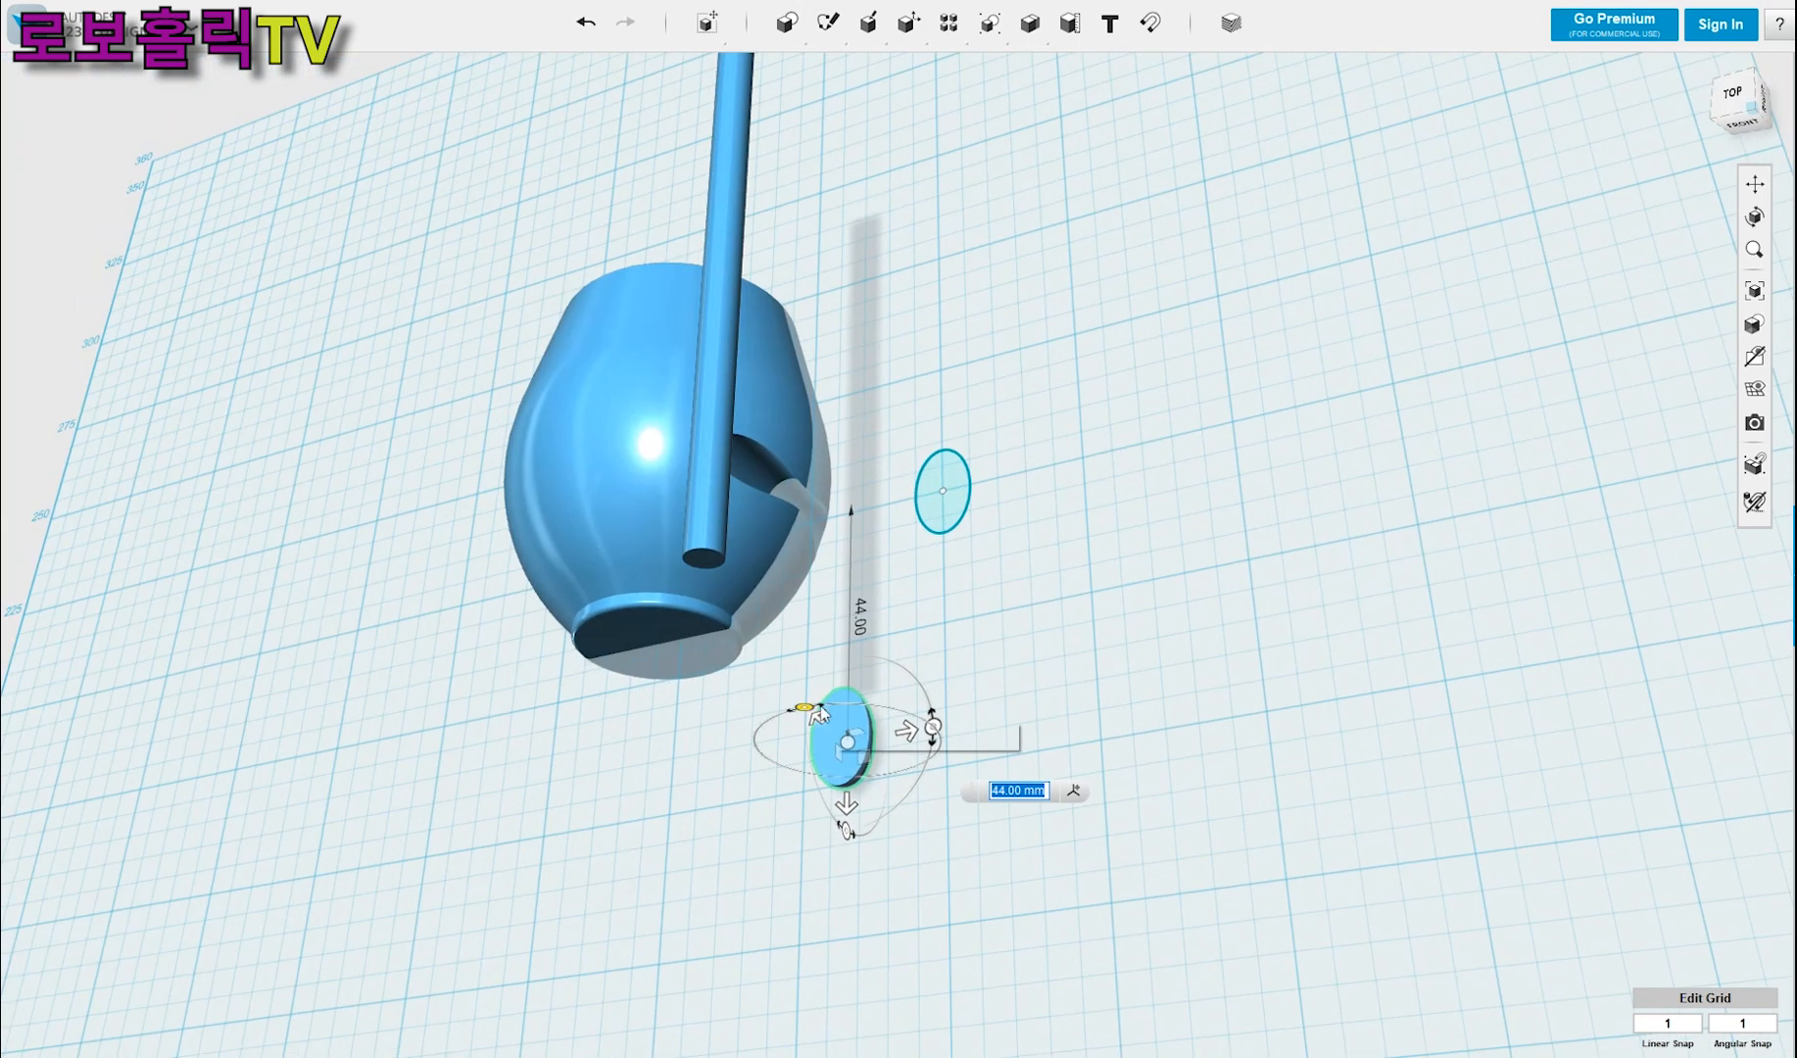
{"action": "left_click_drag", "start_coordinate": [810, 708], "coordinate": [644, 562]}
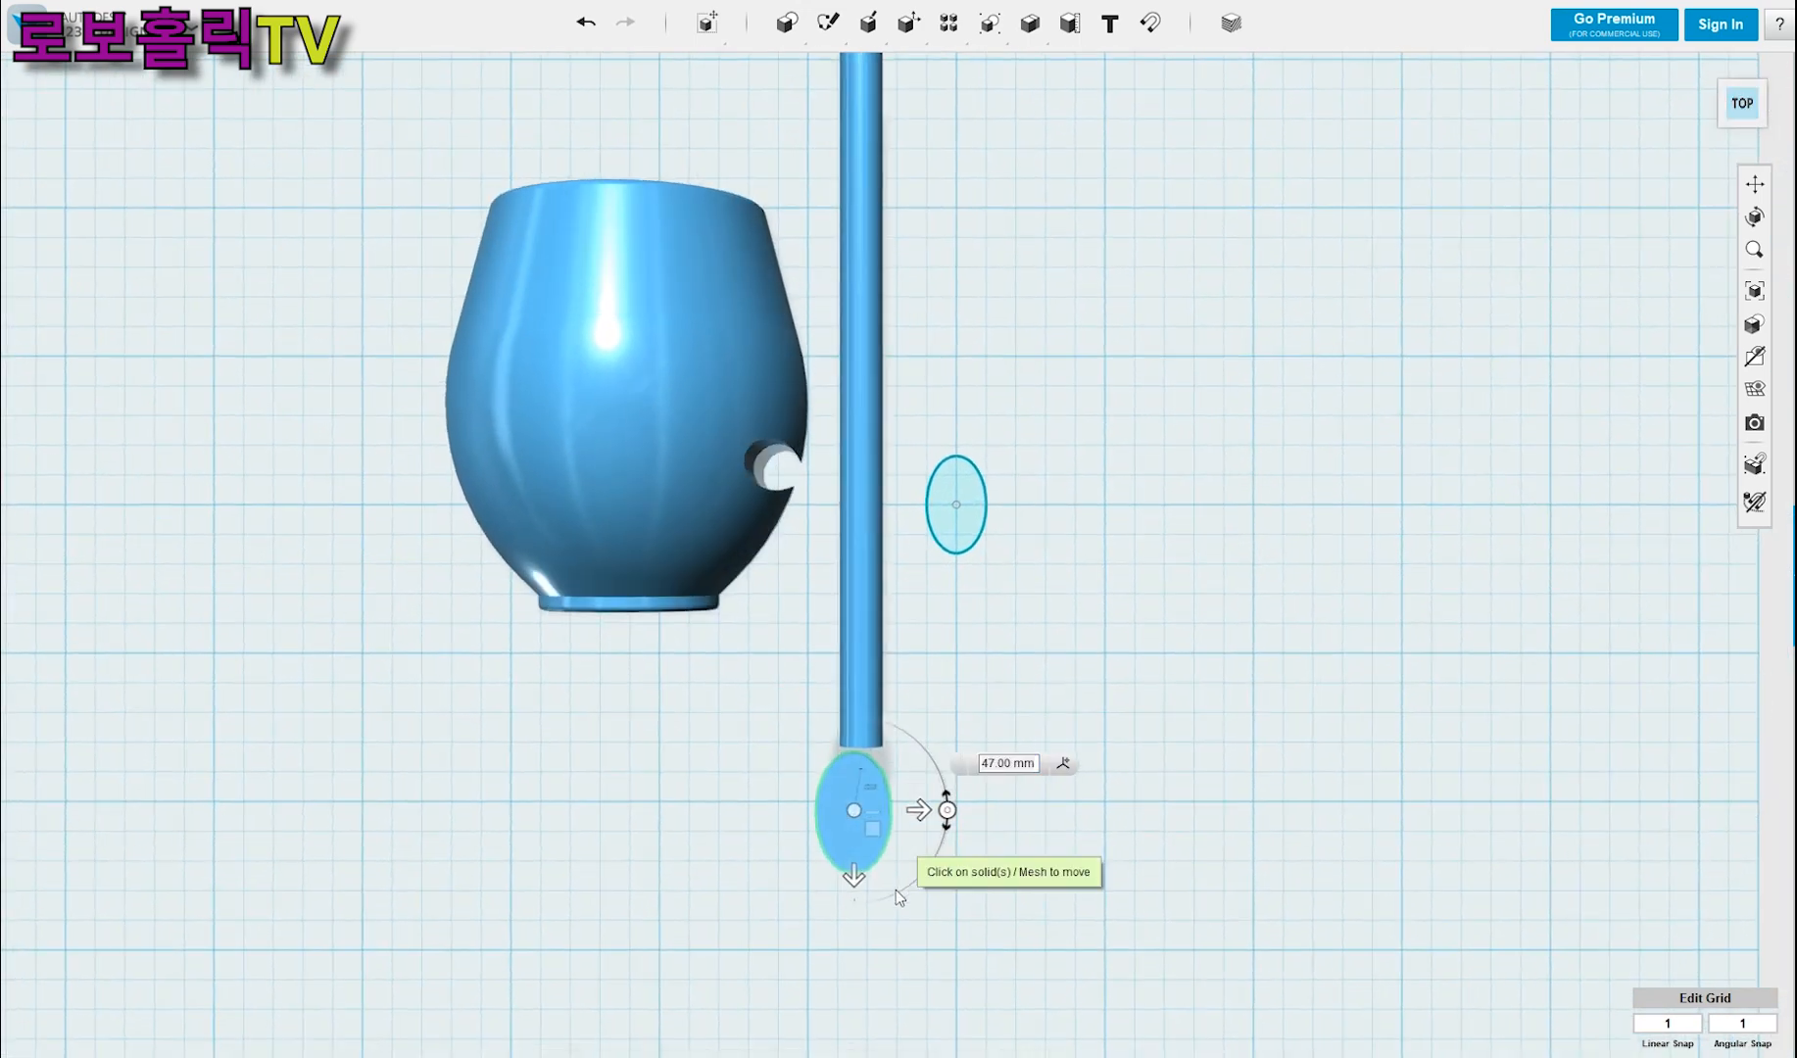
- Shift the spoon bowl 1 mm sideways to centre it on the handle, and slide it over the handle's end
{"action": "scroll", "coordinate": [872, 784], "scroll_direction": "up", "scroll_amount": 3}
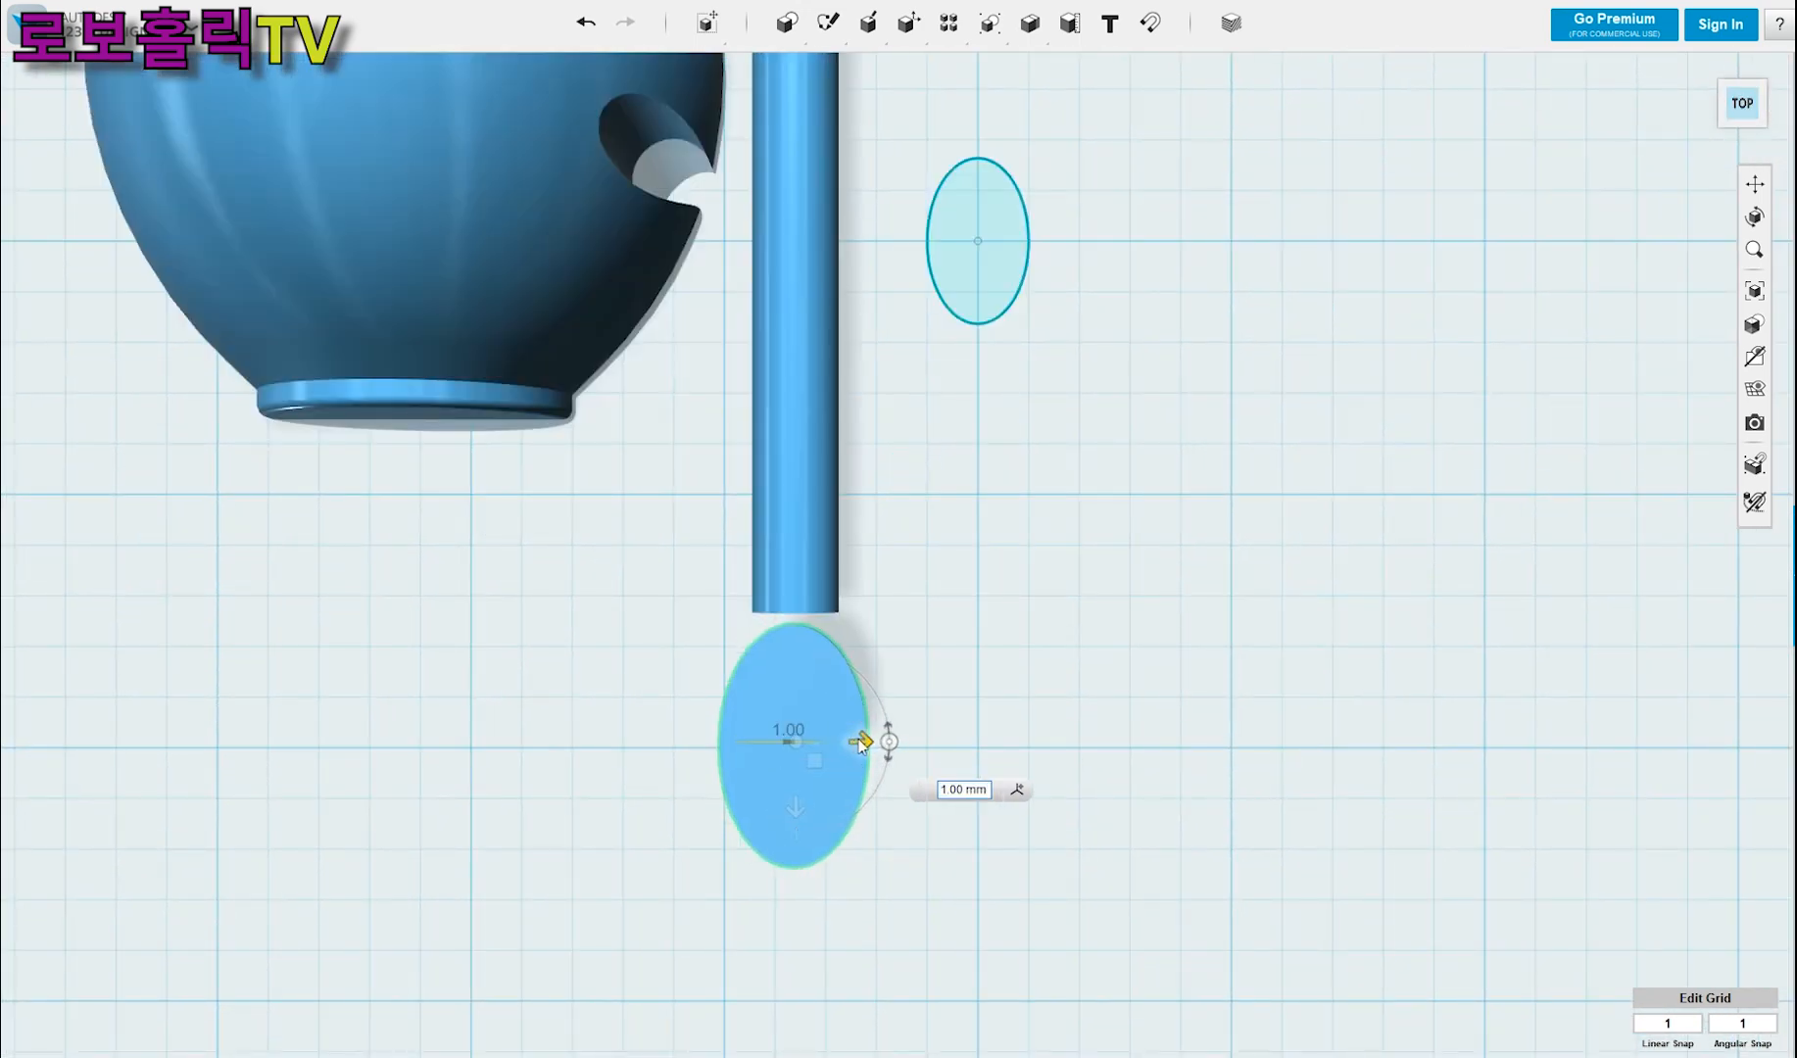
{"action": "left_click_drag", "start_coordinate": [795, 786], "coordinate": [795, 715]}
{"action": "mouse_move", "coordinate": [1097, 700]}
{"action": "right_mouse_down"}
{"action": "mouse_move", "coordinate": [1019, 694]}
{"action": "mouse_move", "coordinate": [1068, 678]}
{"action": "right_mouse_up"}
{"action": "right_click_drag", "start_coordinate": [833, 586], "coordinate": [880, 596]}
- Try to scale the spoon handle to a thickness of 4 mm, and undo the change
{"action": "left_click", "coordinate": [836, 365]}
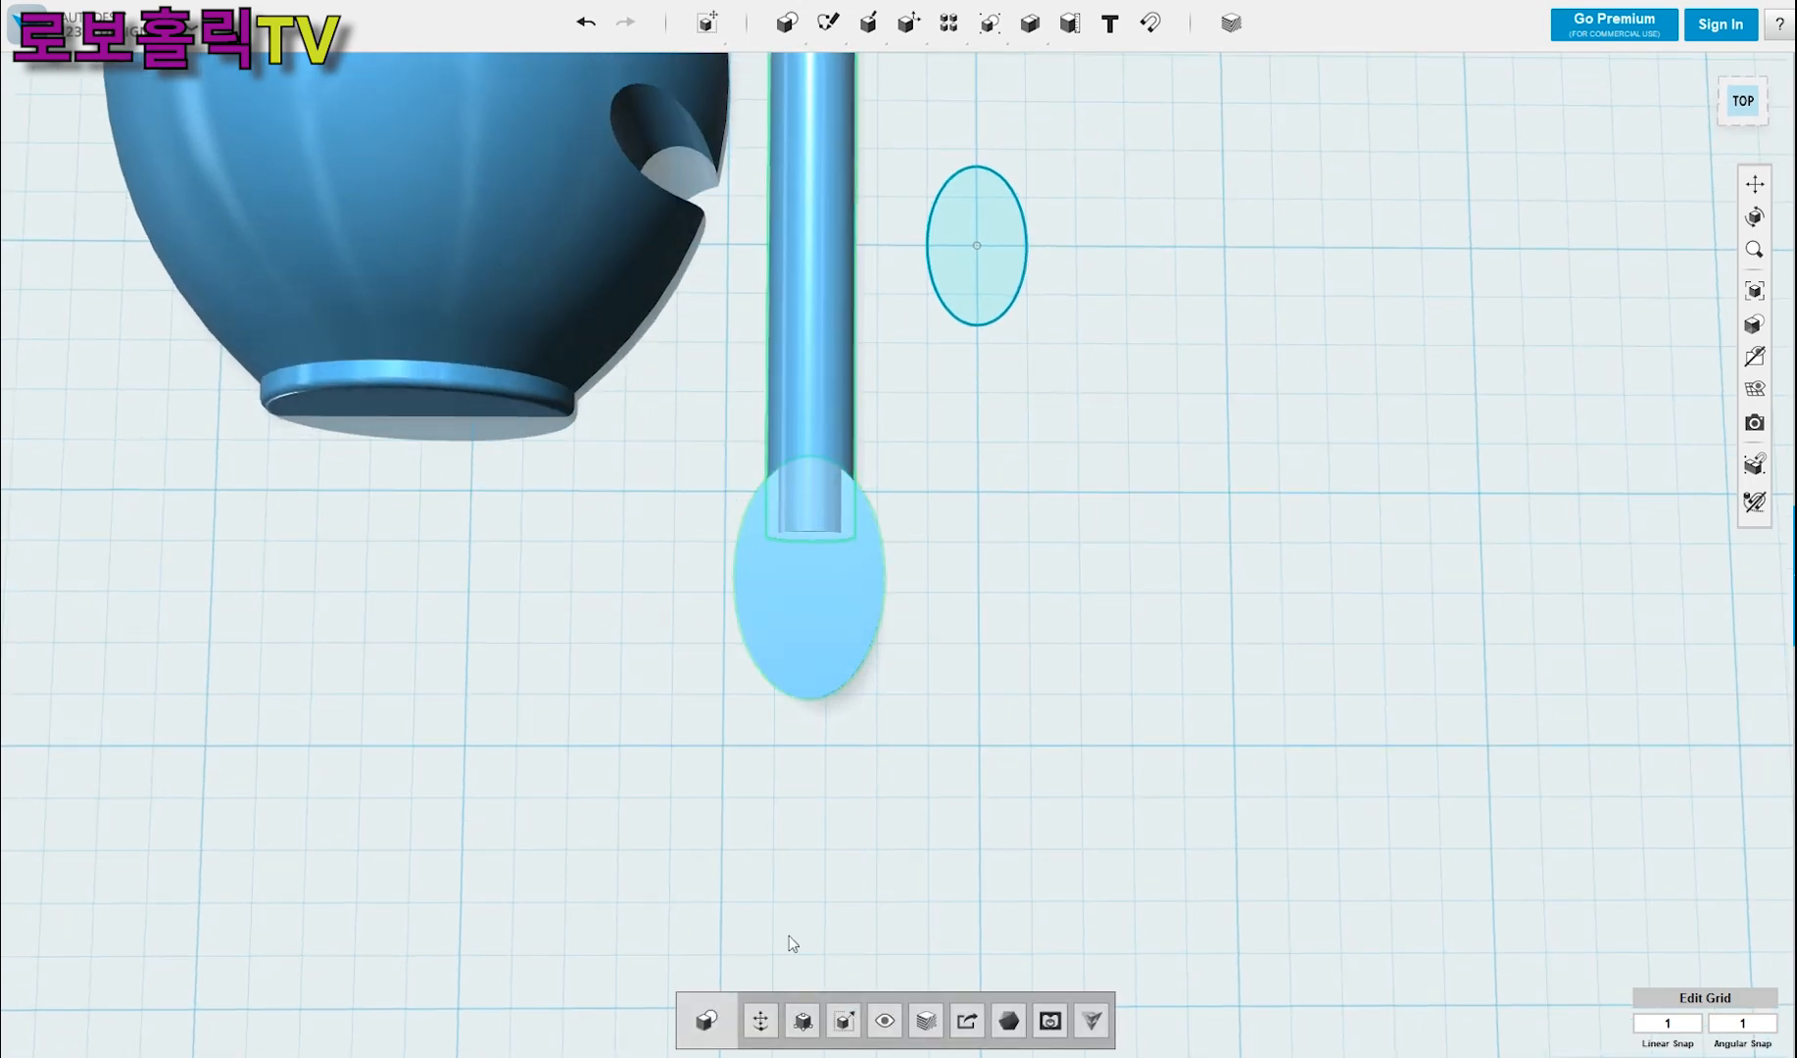
{"action": "left_click", "coordinate": [810, 1037]}
{"action": "right_click_drag", "start_coordinate": [833, 725], "coordinate": [913, 554]}
{"action": "left_click", "coordinate": [823, 621]}
{"action": "type", "text": "4"}
{"action": "key", "text": "Return"}
{"action": "key", "text": "Return"}
{"action": "left_click", "coordinate": [930, 560]}
{"action": "scroll", "coordinate": [511, 347], "scroll_direction": "down", "scroll_amount": 5}
{"action": "right_click_drag", "start_coordinate": [512, 347], "coordinate": [901, 398]}
{"action": "scroll", "coordinate": [842, 639], "scroll_direction": "up", "scroll_amount": 4}
{"action": "key", "text": "ctrl+z"}
- Scale the spoon handle's width to 4 mm, leaving its length as it is
{"action": "left_click", "coordinate": [787, 394]}
{"action": "left_click", "coordinate": [801, 1024]}
{"action": "scroll", "coordinate": [882, 215], "scroll_direction": "down", "scroll_amount": 1}
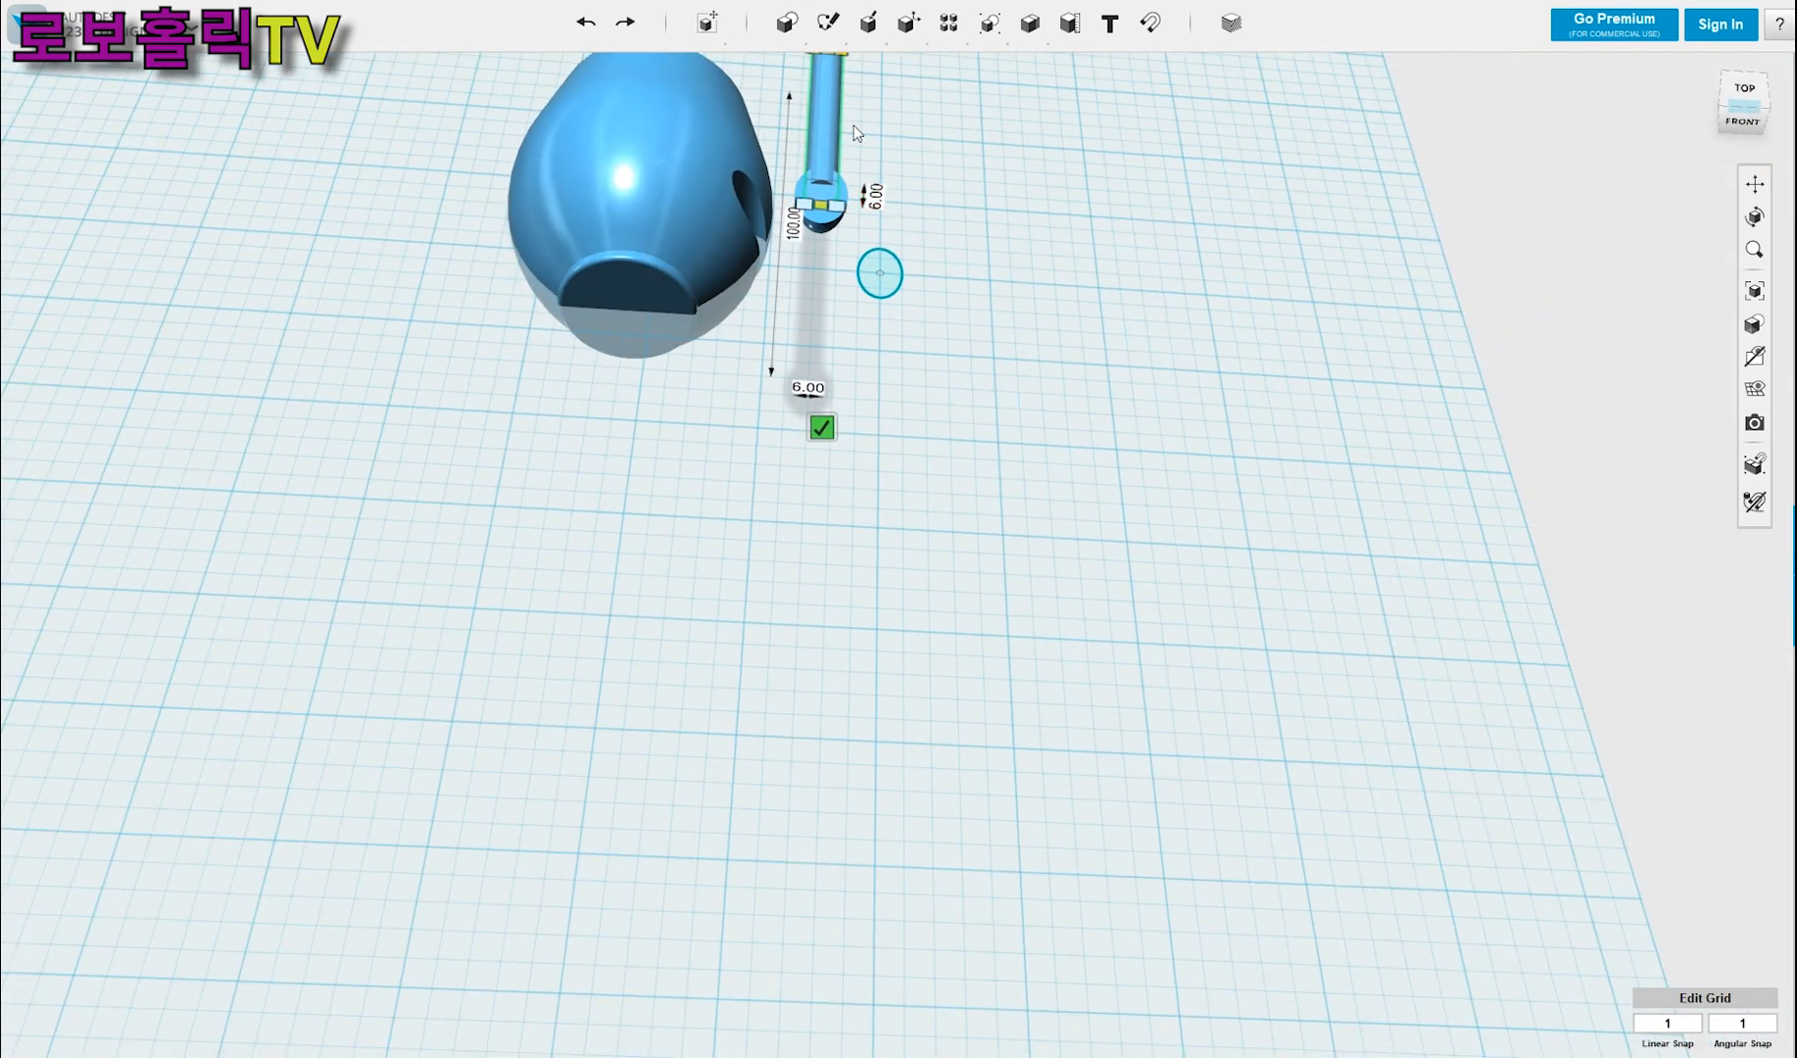
{"action": "scroll", "coordinate": [865, 154], "scroll_direction": "up", "scroll_amount": 5}
{"action": "left_click", "coordinate": [899, 324]}
{"action": "type", "text": "4"}
{"action": "key", "text": "Return"}
{"action": "key", "text": "Return"}
{"action": "right_click_drag", "start_coordinate": [872, 627], "coordinate": [992, 580]}
{"action": "left_click", "coordinate": [988, 578]}
{"action": "right_click_drag", "start_coordinate": [710, 555], "coordinate": [859, 627]}
{"action": "key", "text": "ctrl+t"}
{"action": "key", "text": "Escape"}
{"action": "key", "text": "Escape"}
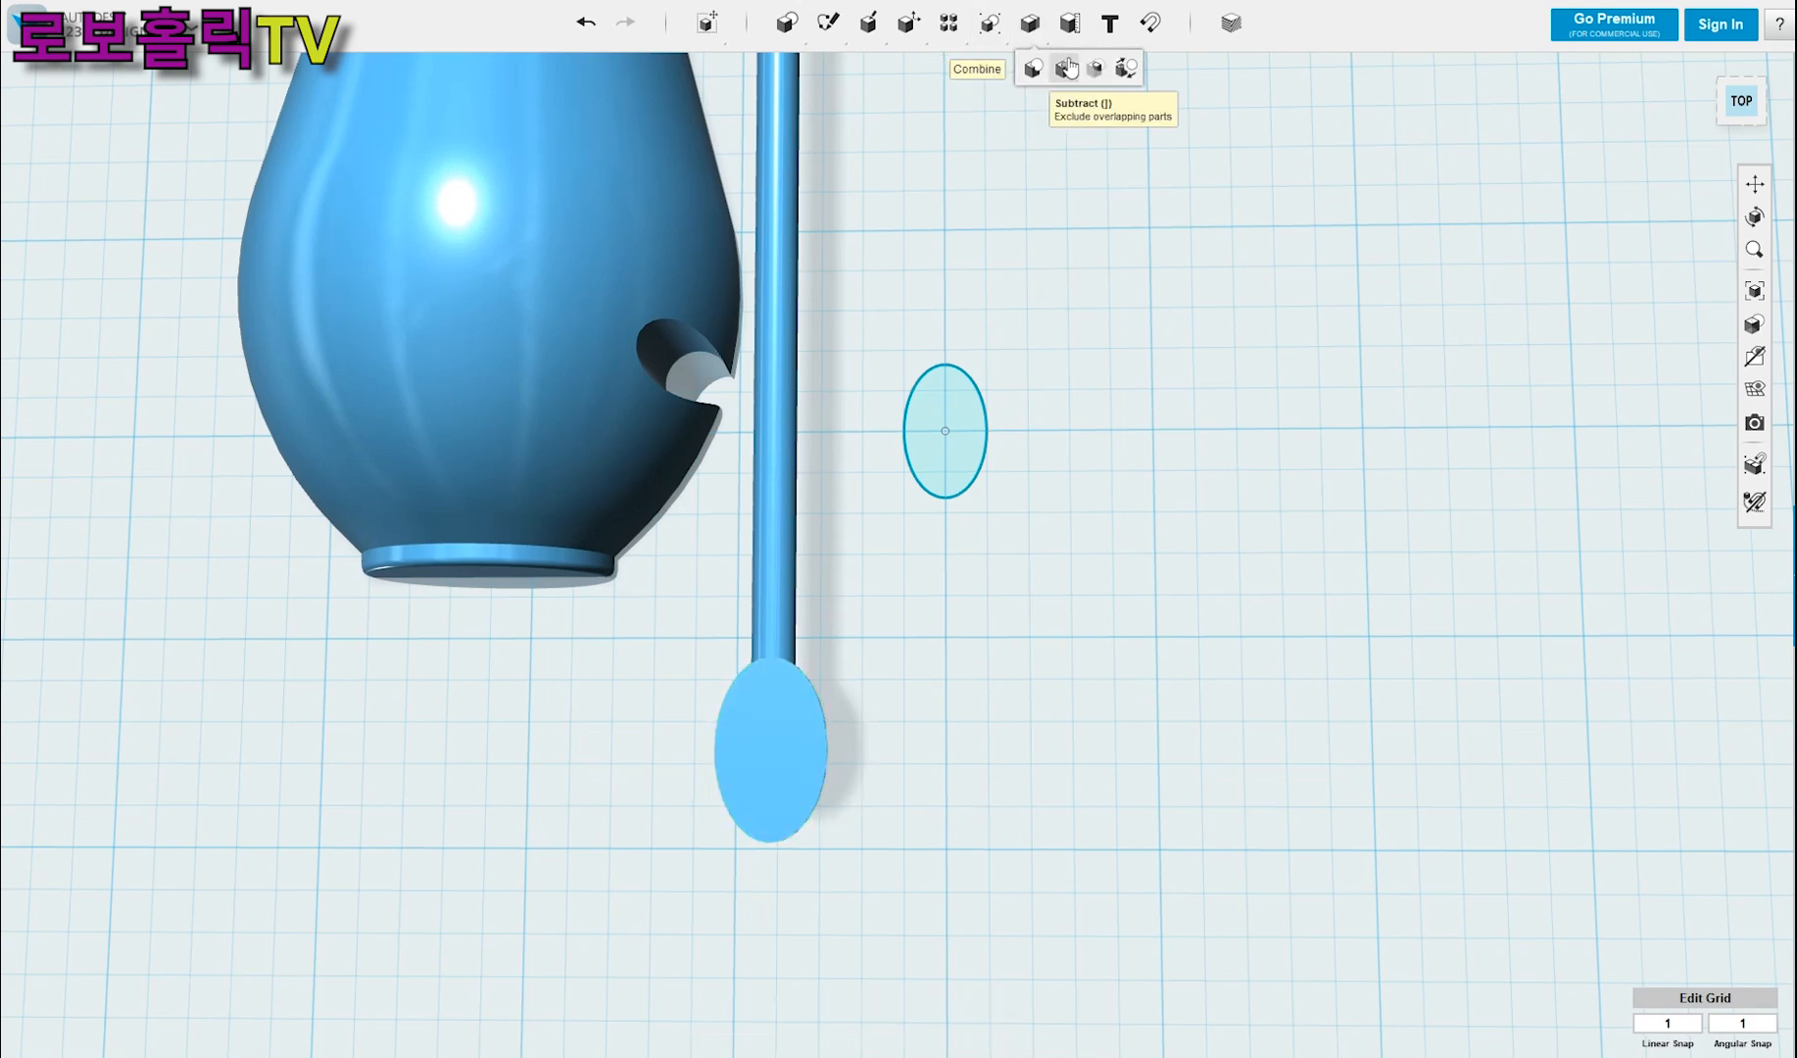
- Try to move the spoon handle sideways, and undo the move
{"action": "left_click", "coordinate": [788, 557]}
{"action": "key", "text": "ctrl+t"}
{"action": "left_click_drag", "start_coordinate": [831, 157], "coordinate": [919, 158]}
{"action": "right_click_drag", "start_coordinate": [979, 625], "coordinate": [1022, 375]}
{"action": "key", "text": "ctrl+z"}
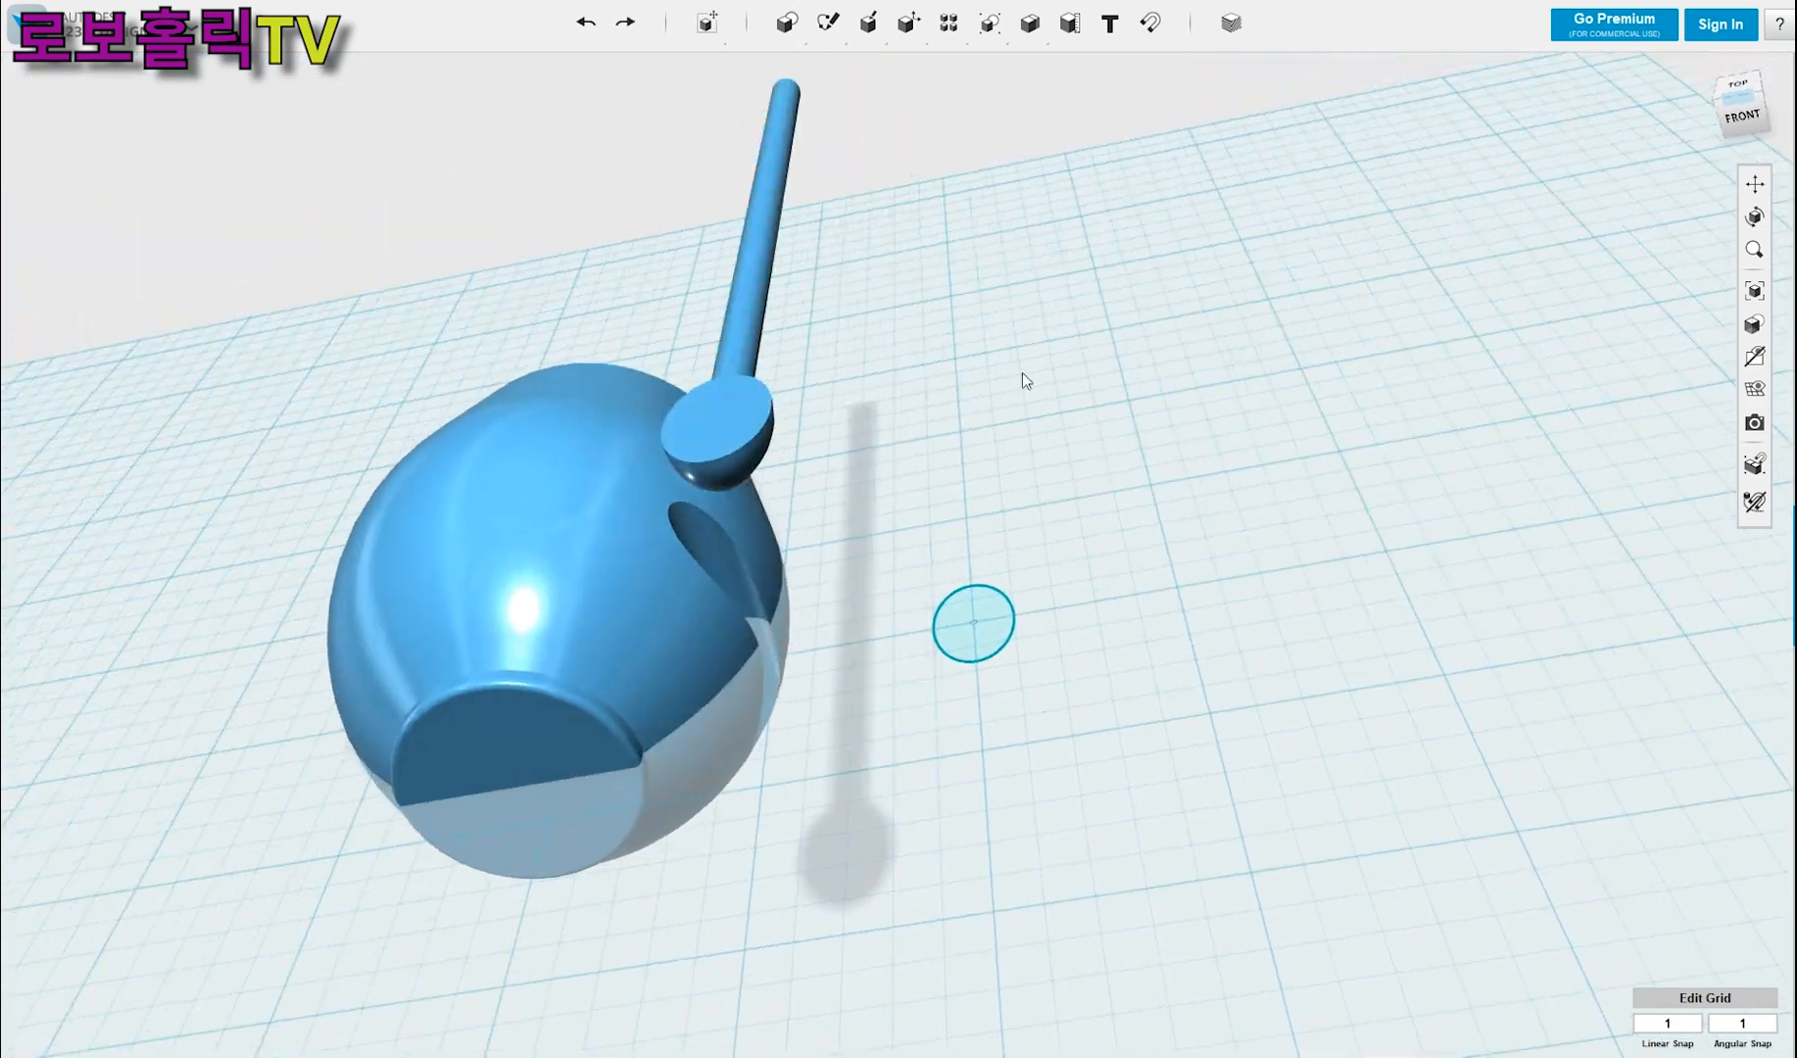
- Shell the spoon bowl inward from its flat top face to hollow it out with a thin wall
{"action": "mouse_move", "coordinate": [868, 22]}
{"action": "left_click", "coordinate": [1159, 64]}
{"action": "left_click", "coordinate": [784, 691]}
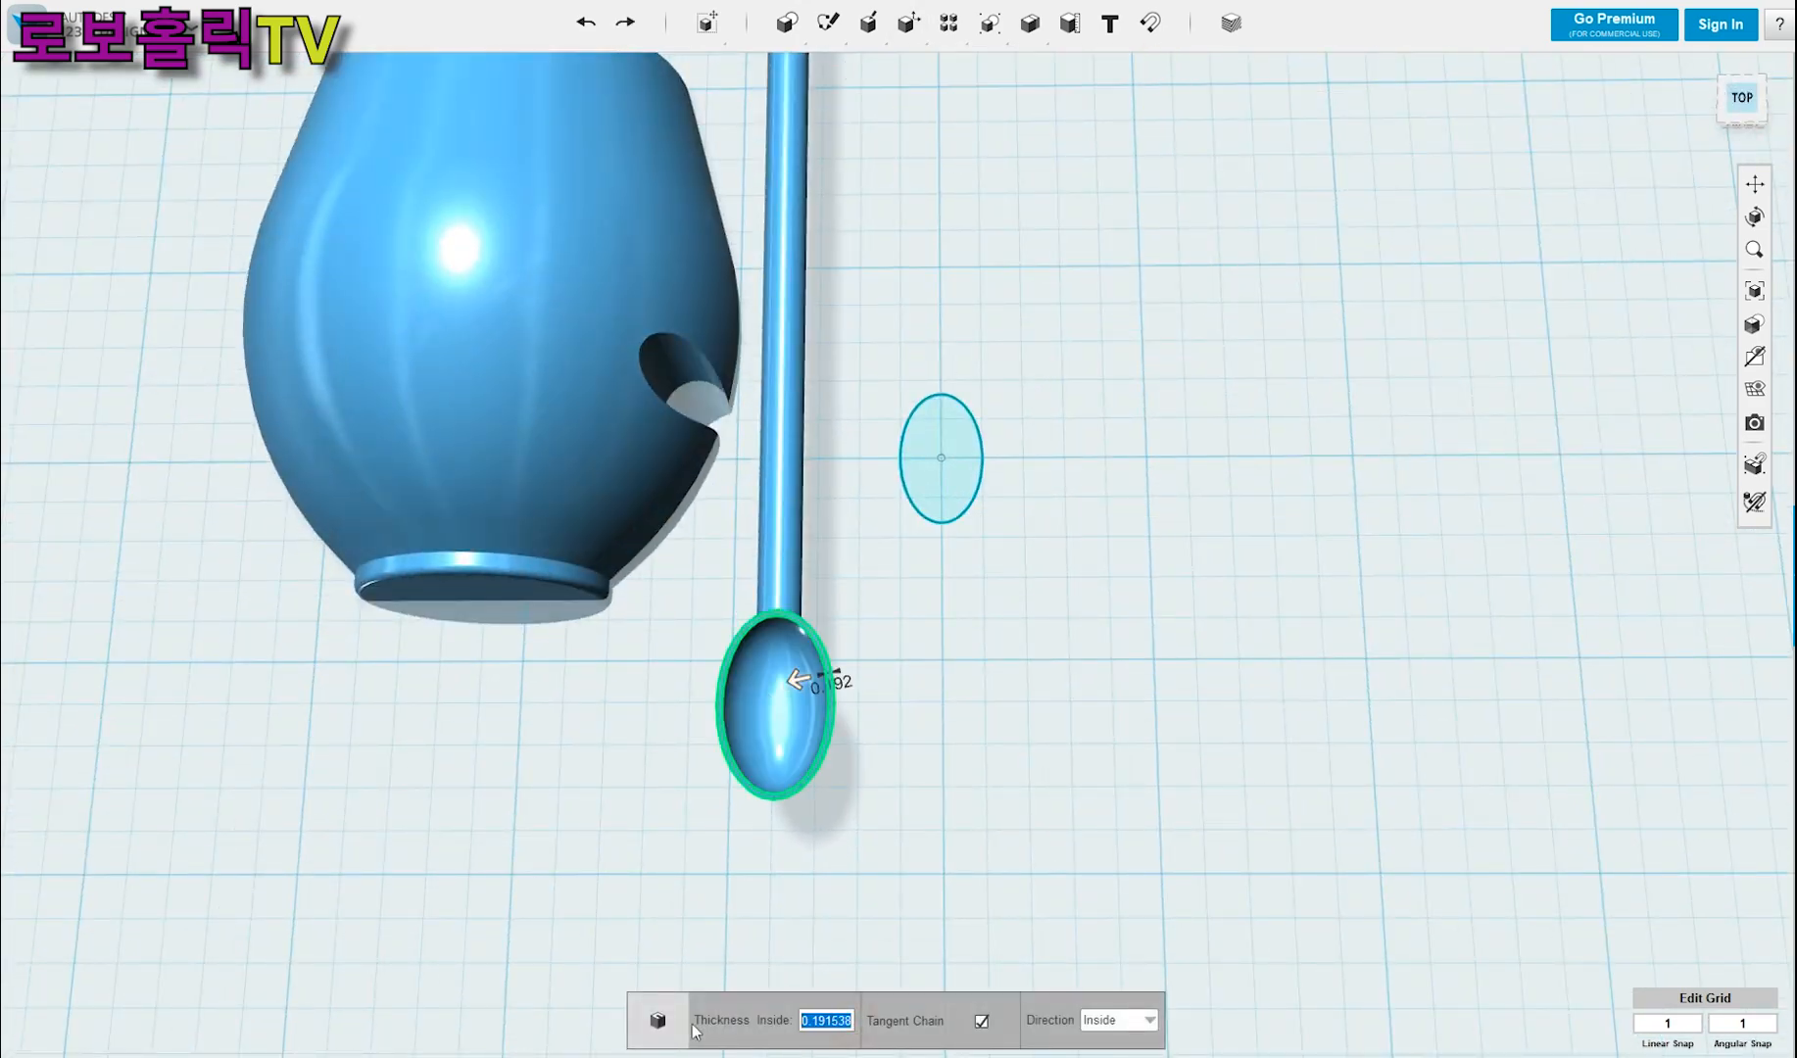
{"action": "type", "text": "0.3"}
{"action": "key", "text": "Return"}
- Try to fillet the outer rim edge of the spoon bowl
{"action": "mouse_move", "coordinate": [862, 736]}
{"action": "right_mouse_down"}
{"action": "mouse_move", "coordinate": [910, 742]}
{"action": "mouse_move", "coordinate": [860, 728]}
{"action": "right_mouse_up"}
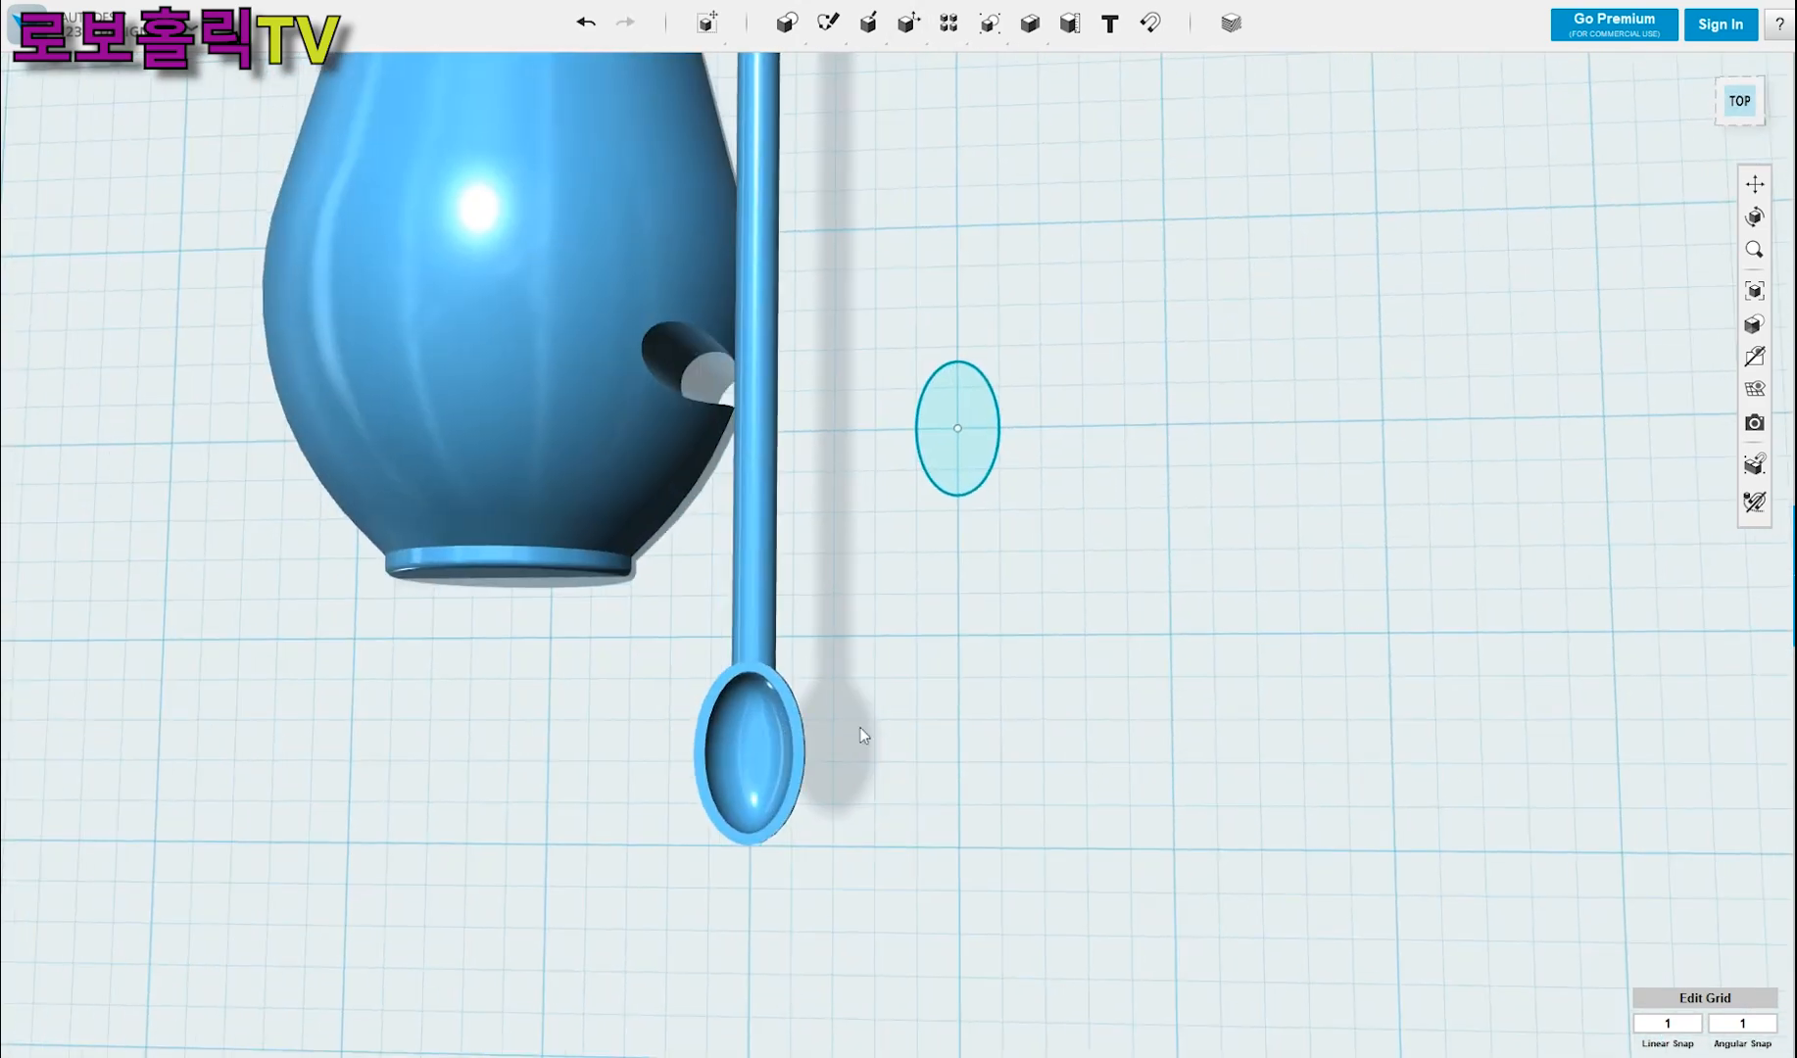
{"action": "scroll", "coordinate": [862, 734], "scroll_direction": "up", "scroll_amount": 3}
{"action": "mouse_move", "coordinate": [948, 25]}
{"action": "left_click", "coordinate": [1034, 68]}
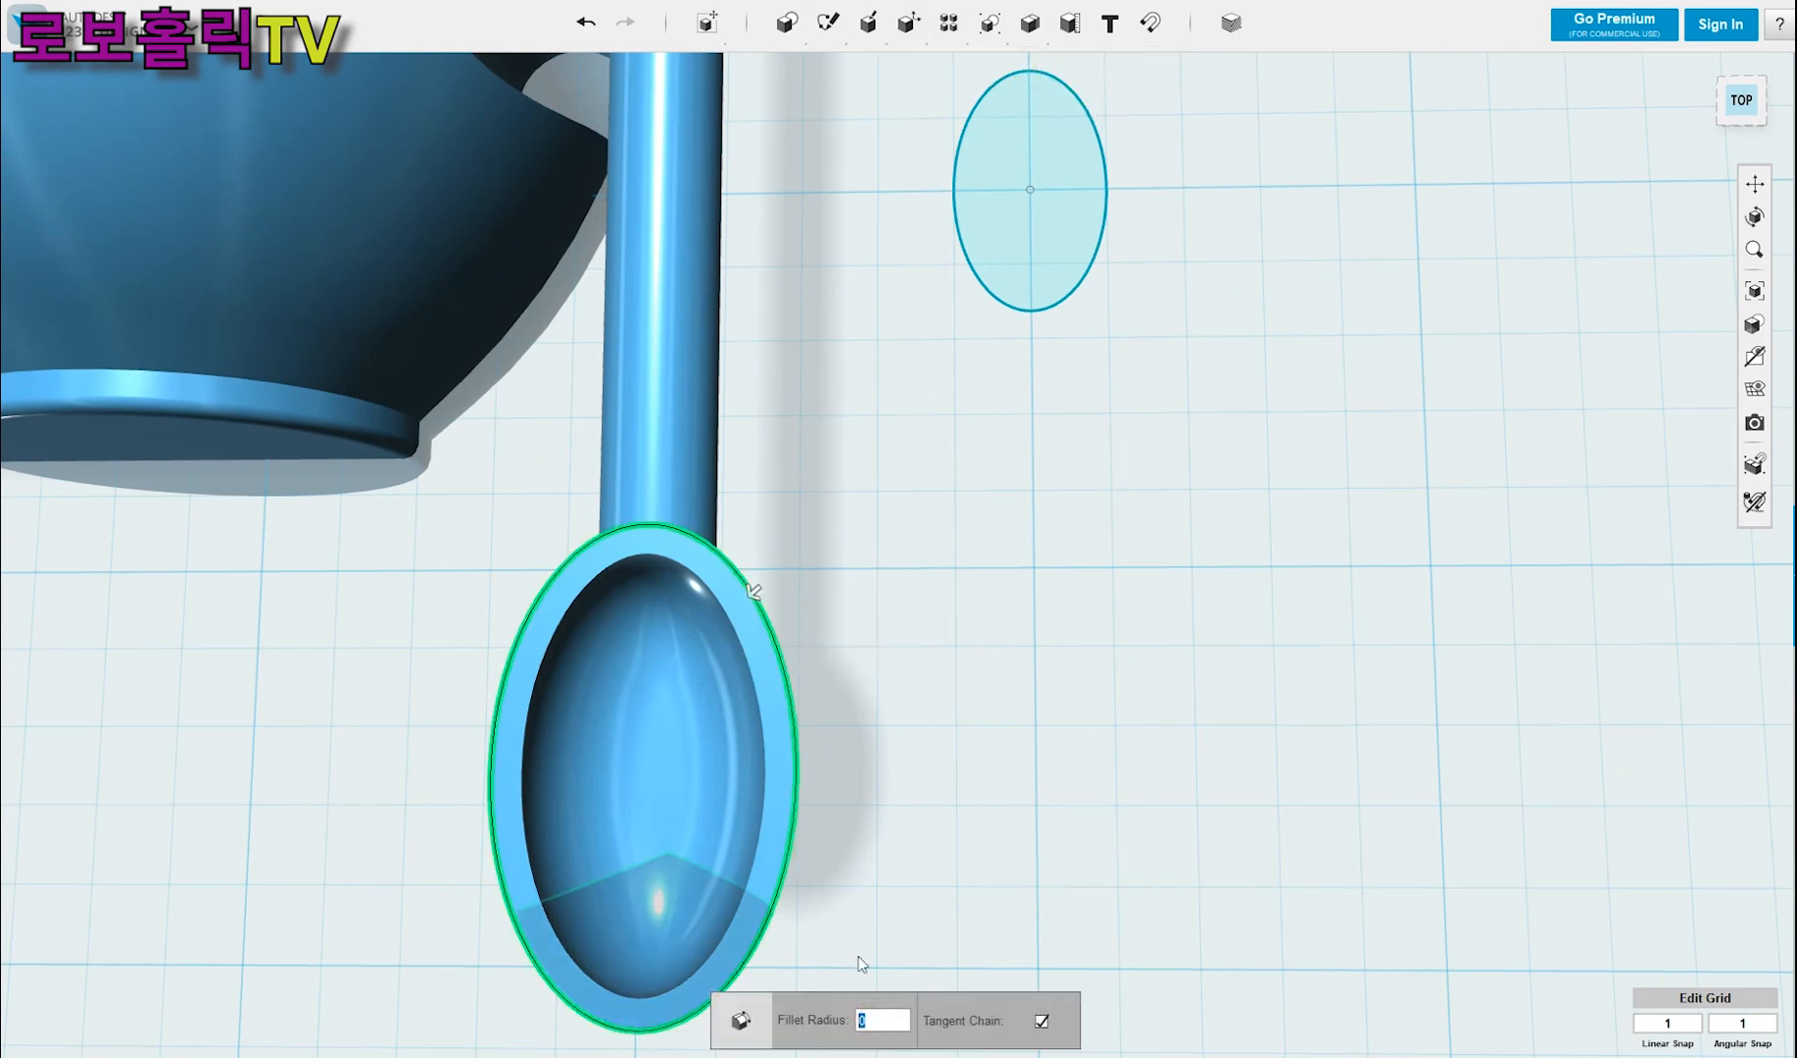
{"action": "right_click_drag", "start_coordinate": [870, 914], "coordinate": [918, 690]}
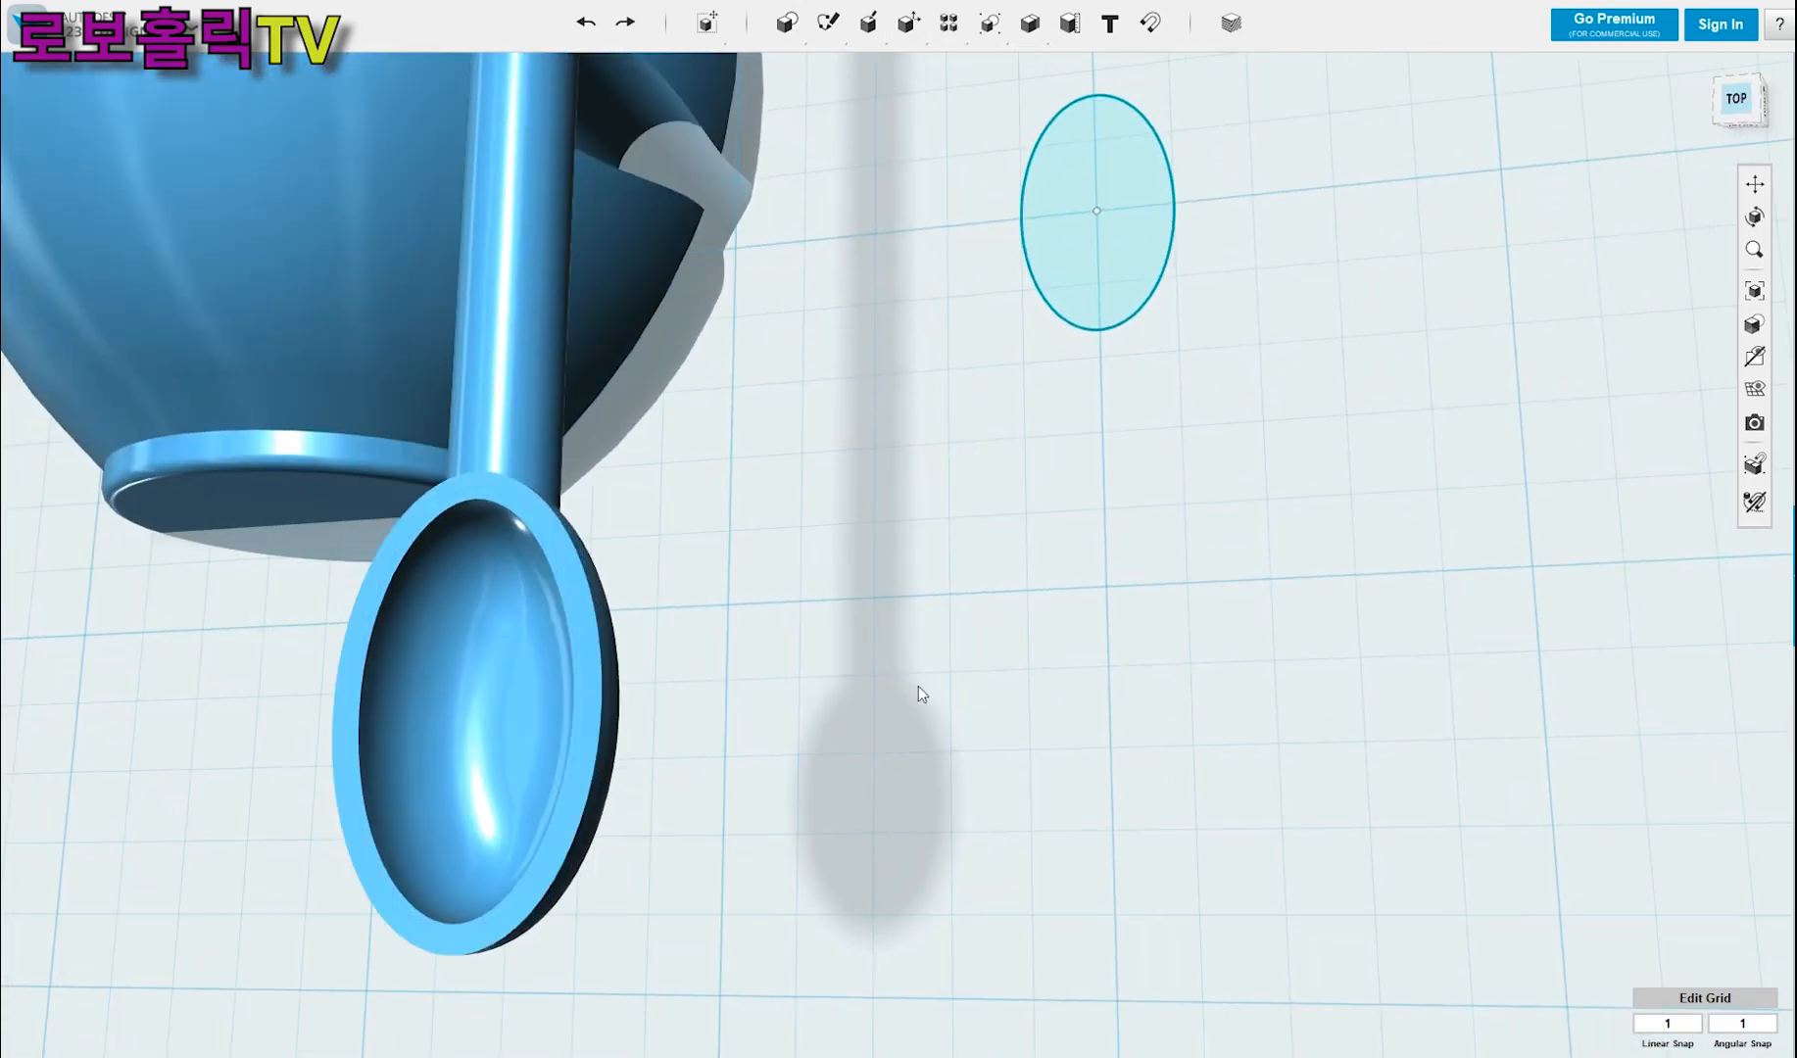
- Fillet the inner rim edge of the spoon bowl with a 0.3 mm radius
{"action": "right_click_drag", "start_coordinate": [661, 610], "coordinate": [606, 633]}
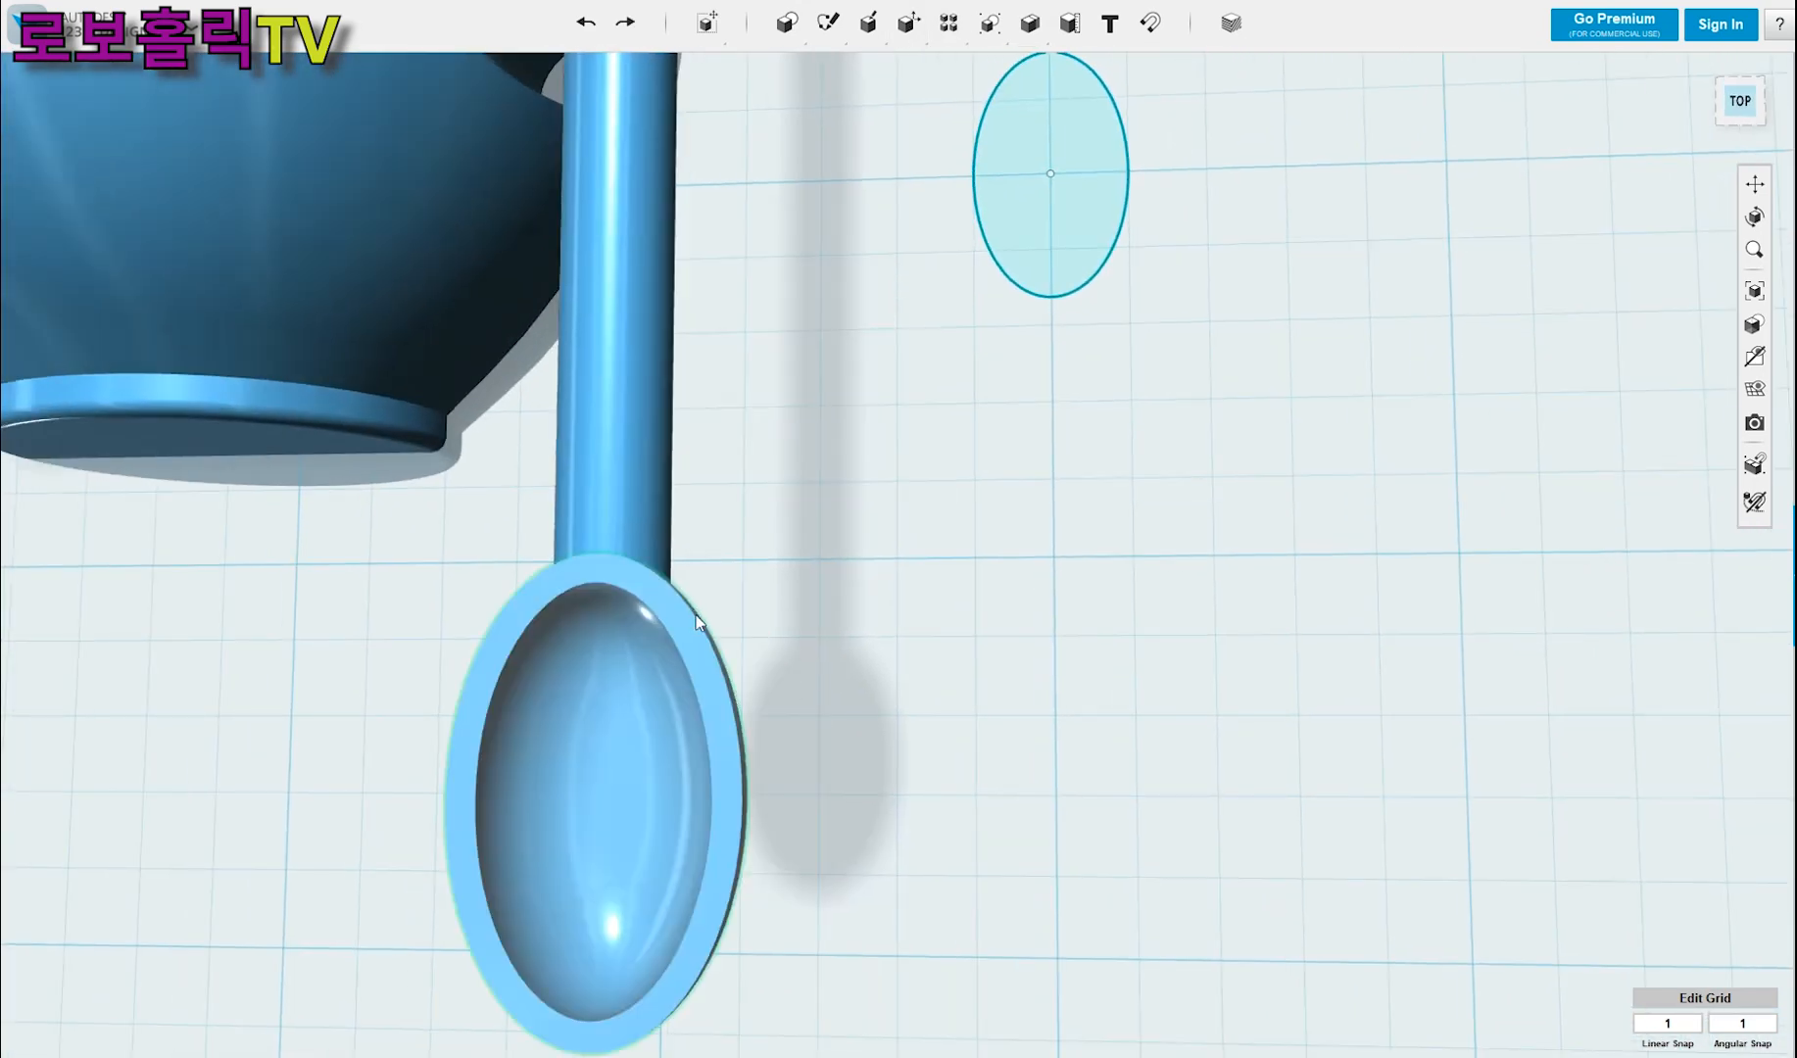
{"action": "mouse_move", "coordinate": [1017, 27]}
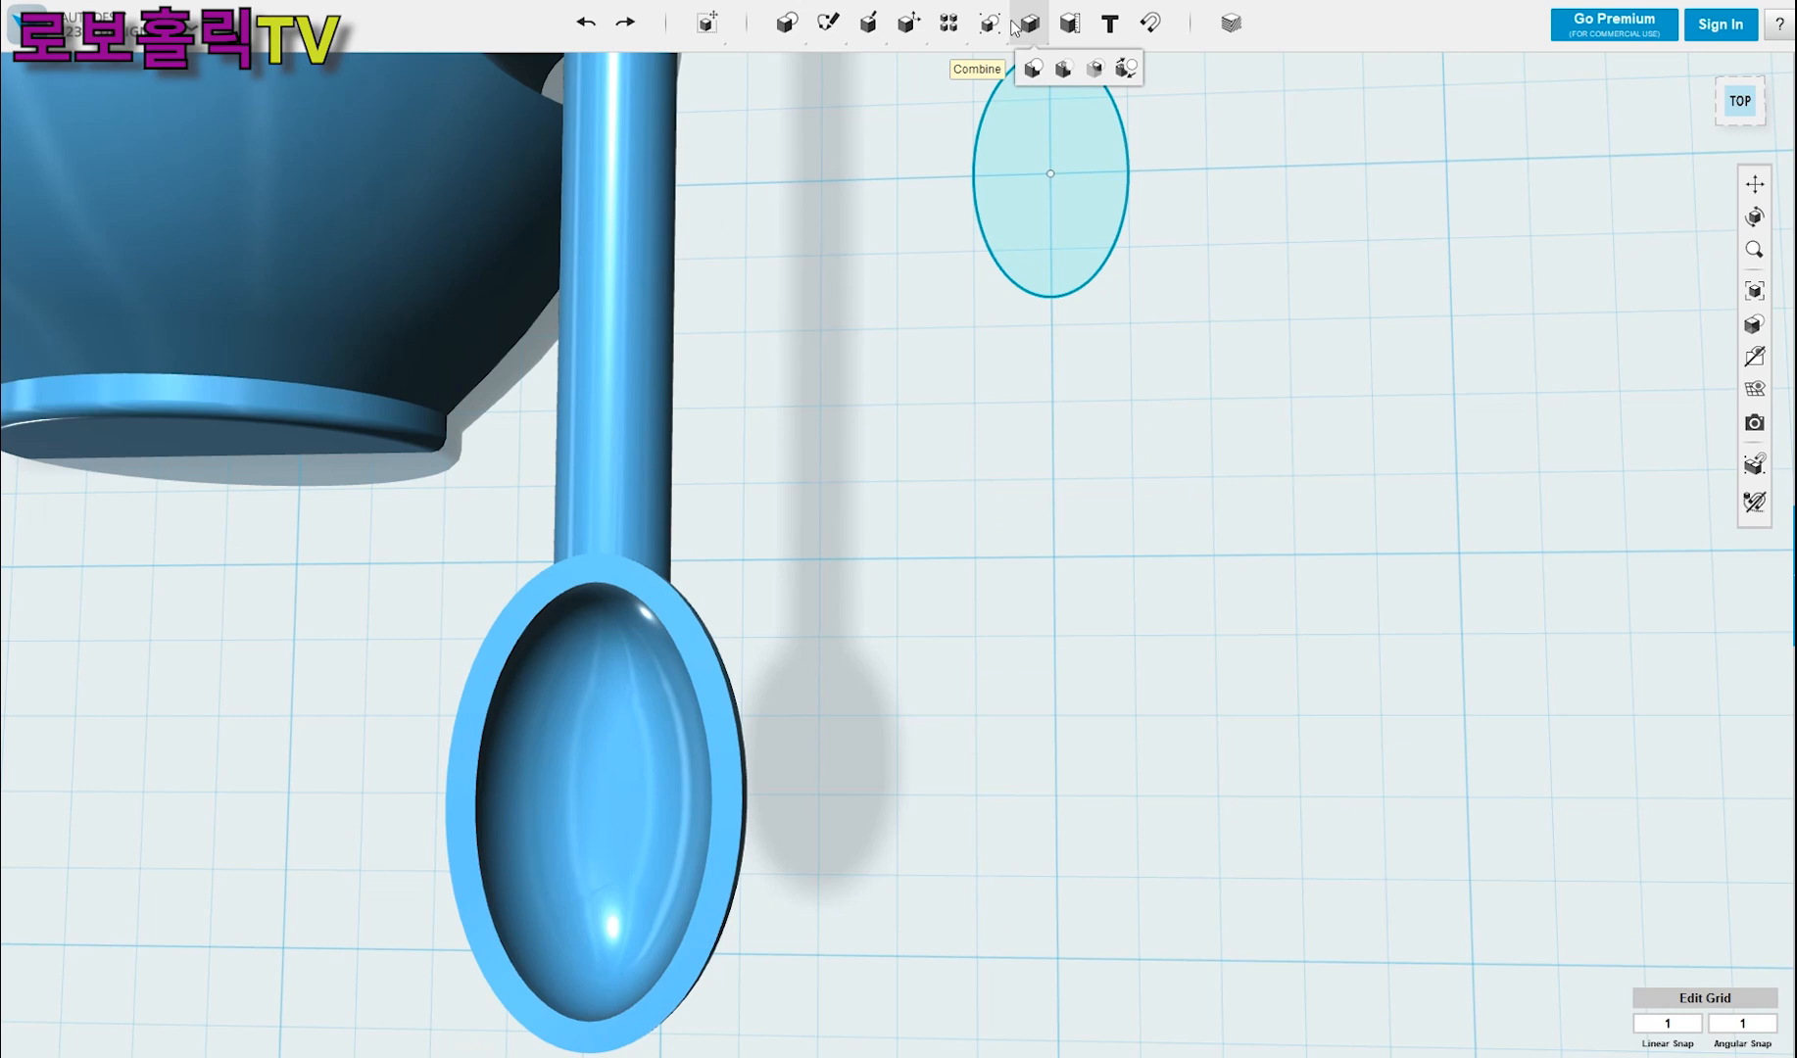
{"action": "left_click", "coordinate": [1035, 68]}
{"action": "left_click", "coordinate": [674, 649]}
{"action": "type", "text": ".3"}
{"action": "key", "text": "Return"}
- Fillet the outer rim edge of the spoon bowl to round it off
{"action": "mouse_move", "coordinate": [909, 27]}
{"action": "left_click", "coordinate": [1036, 70]}
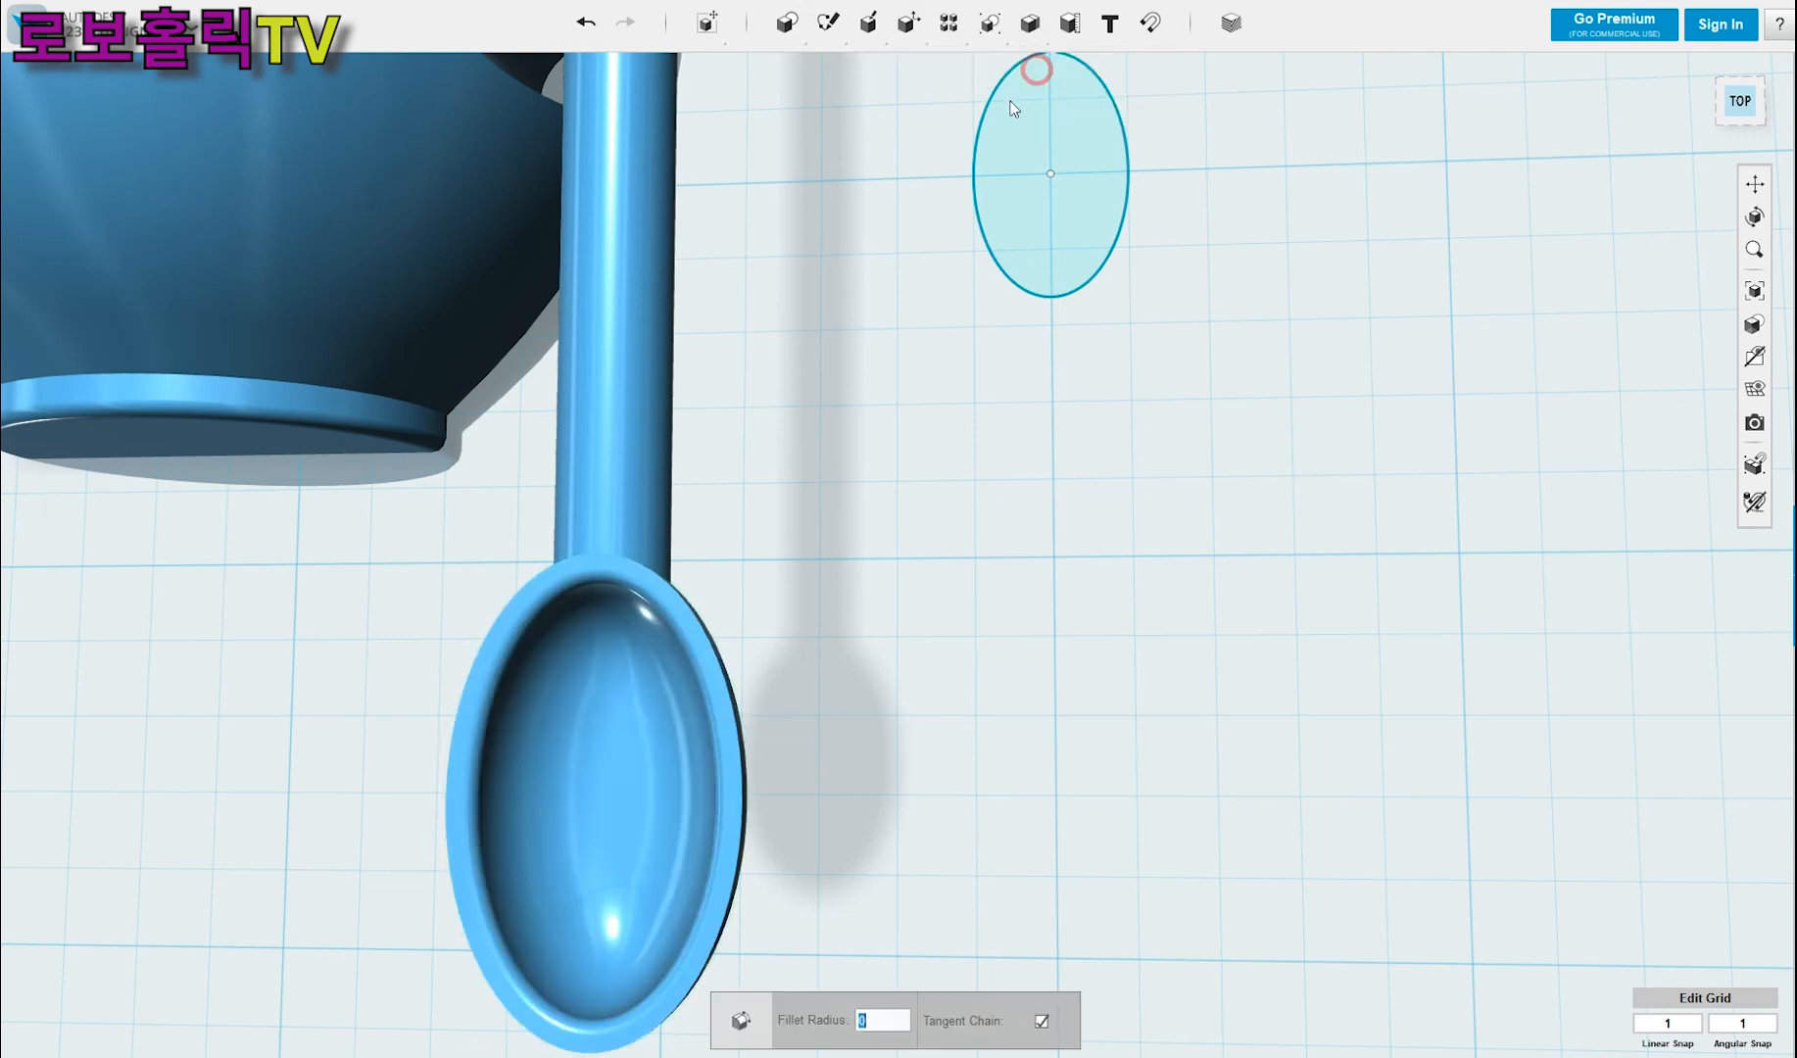
{"action": "scroll", "coordinate": [698, 595], "scroll_direction": "up", "scroll_amount": 3}
{"action": "left_click", "coordinate": [698, 594]}
{"action": "type", "text": ".3"}
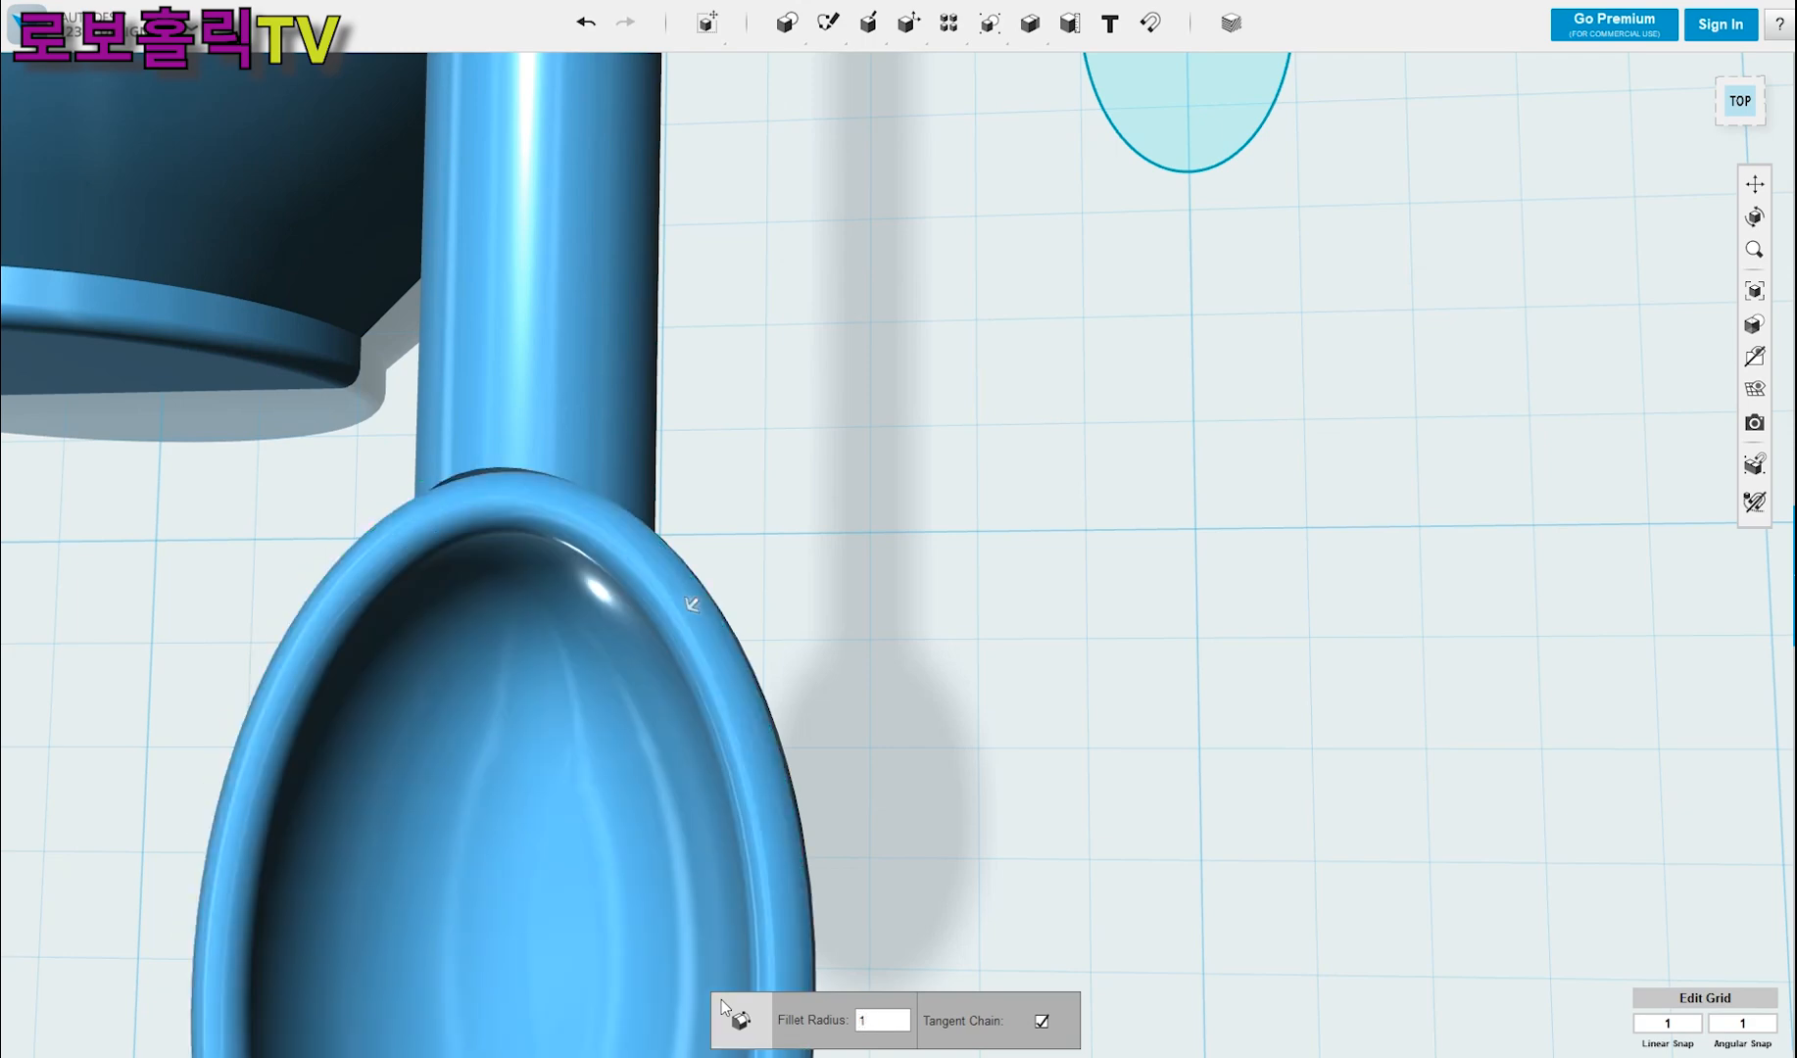
{"action": "key", "text": "Return"}
- Move the spoon handle 1 mm along its length toward the bowl, undoing the first try and repeating it
{"action": "scroll", "coordinate": [981, 677], "scroll_direction": "down", "scroll_amount": 4}
{"action": "right_click_drag", "start_coordinate": [982, 677], "coordinate": [936, 549]}
{"action": "left_click", "coordinate": [1740, 104]}
{"action": "scroll", "coordinate": [880, 682], "scroll_direction": "up", "scroll_amount": 3}
{"action": "scroll", "coordinate": [926, 548], "scroll_direction": "down", "scroll_amount": 5}
{"action": "scroll", "coordinate": [952, 446], "scroll_direction": "up", "scroll_amount": 1}
{"action": "left_click_drag", "start_coordinate": [909, 291], "coordinate": [910, 298]}
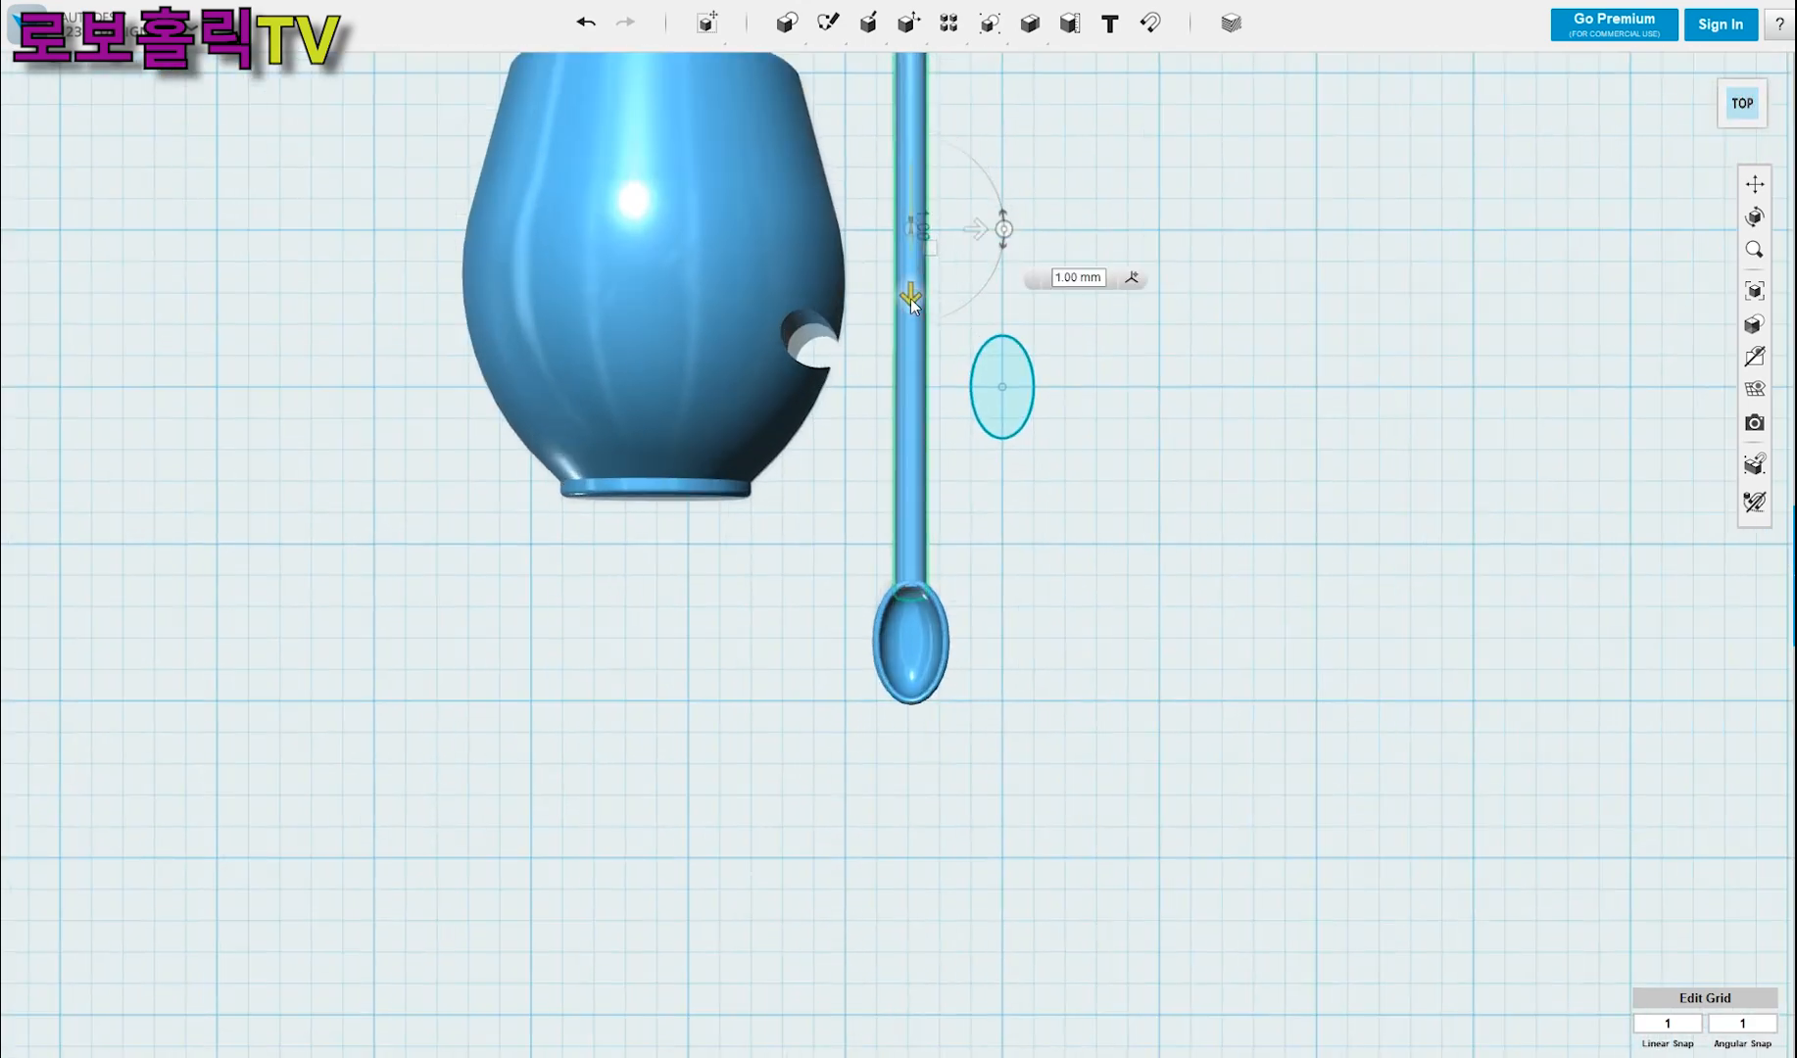
{"action": "scroll", "coordinate": [912, 558], "scroll_direction": "up", "scroll_amount": 3}
{"action": "scroll", "coordinate": [951, 520], "scroll_direction": "down", "scroll_amount": 2}
{"action": "key", "text": "ctrl+z"}
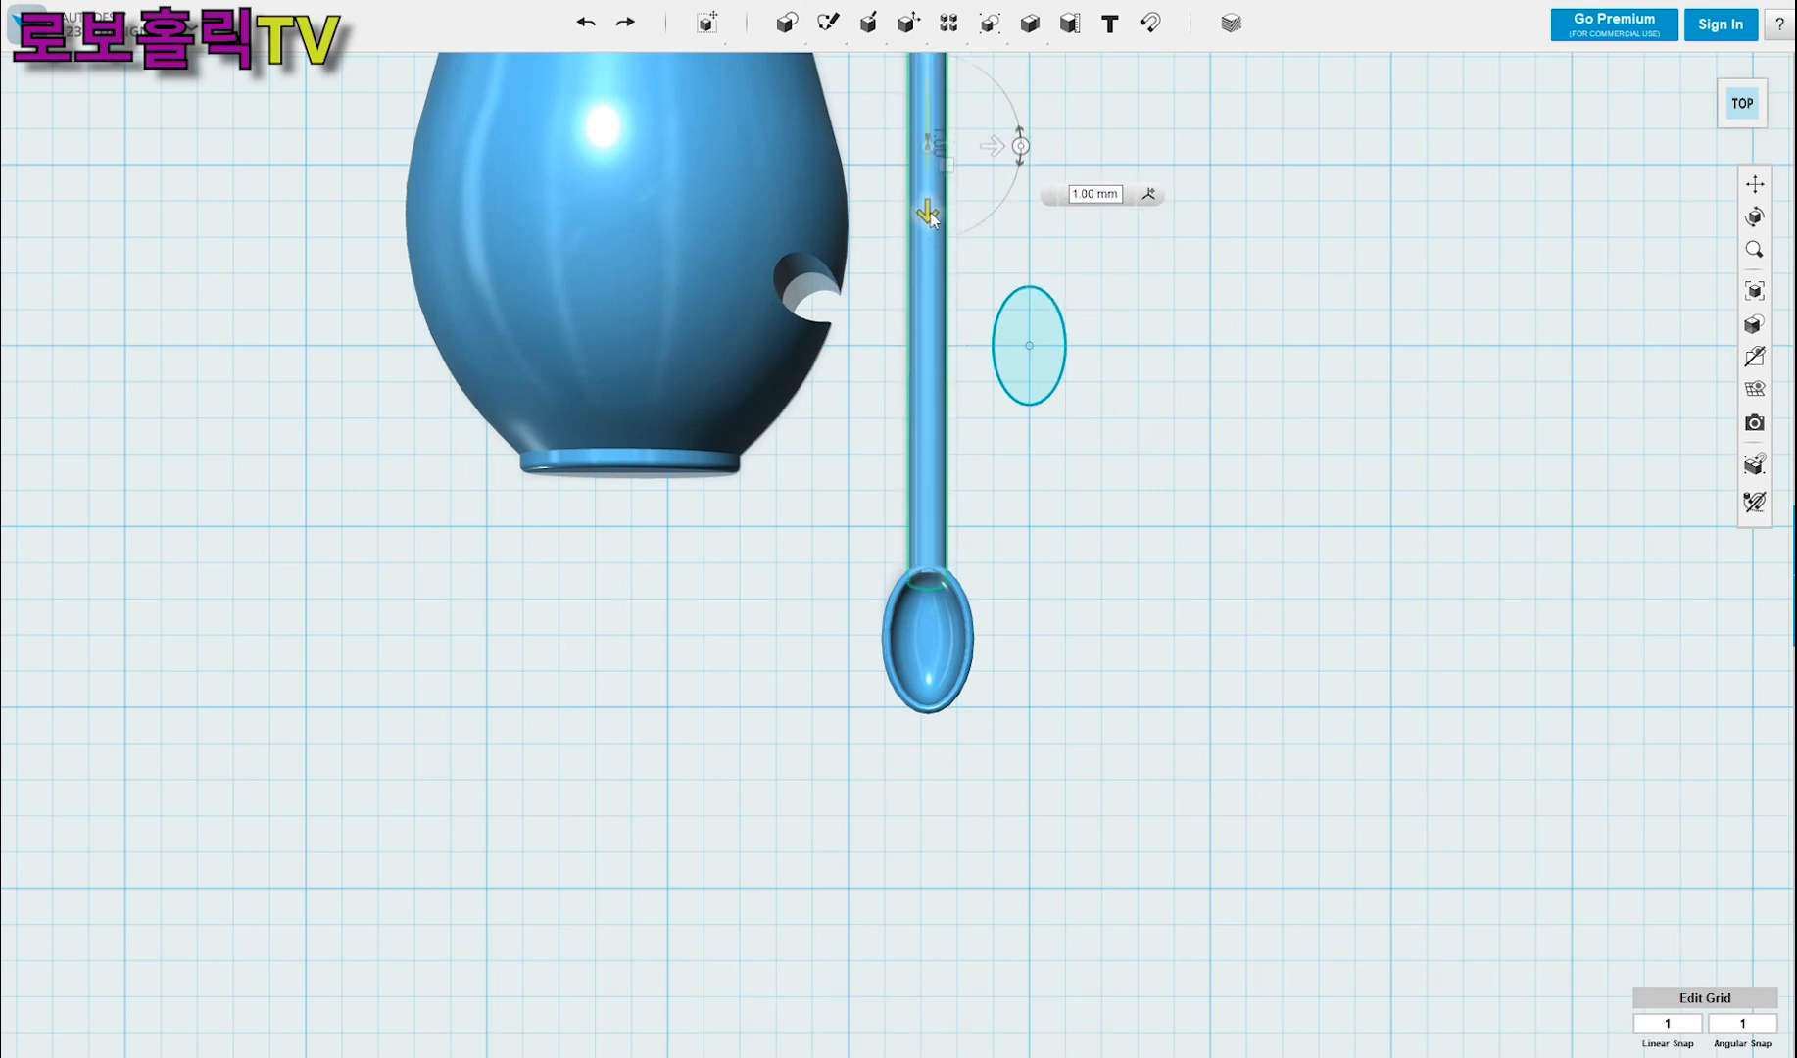
{"action": "left_click", "coordinate": [1225, 566]}
- Hide all sketches in the workspace, including the leftover ellipse beside the spoon
{"action": "right_click_drag", "start_coordinate": [1226, 566], "coordinate": [1052, 475]}
{"action": "mouse_move", "coordinate": [1021, 35]}
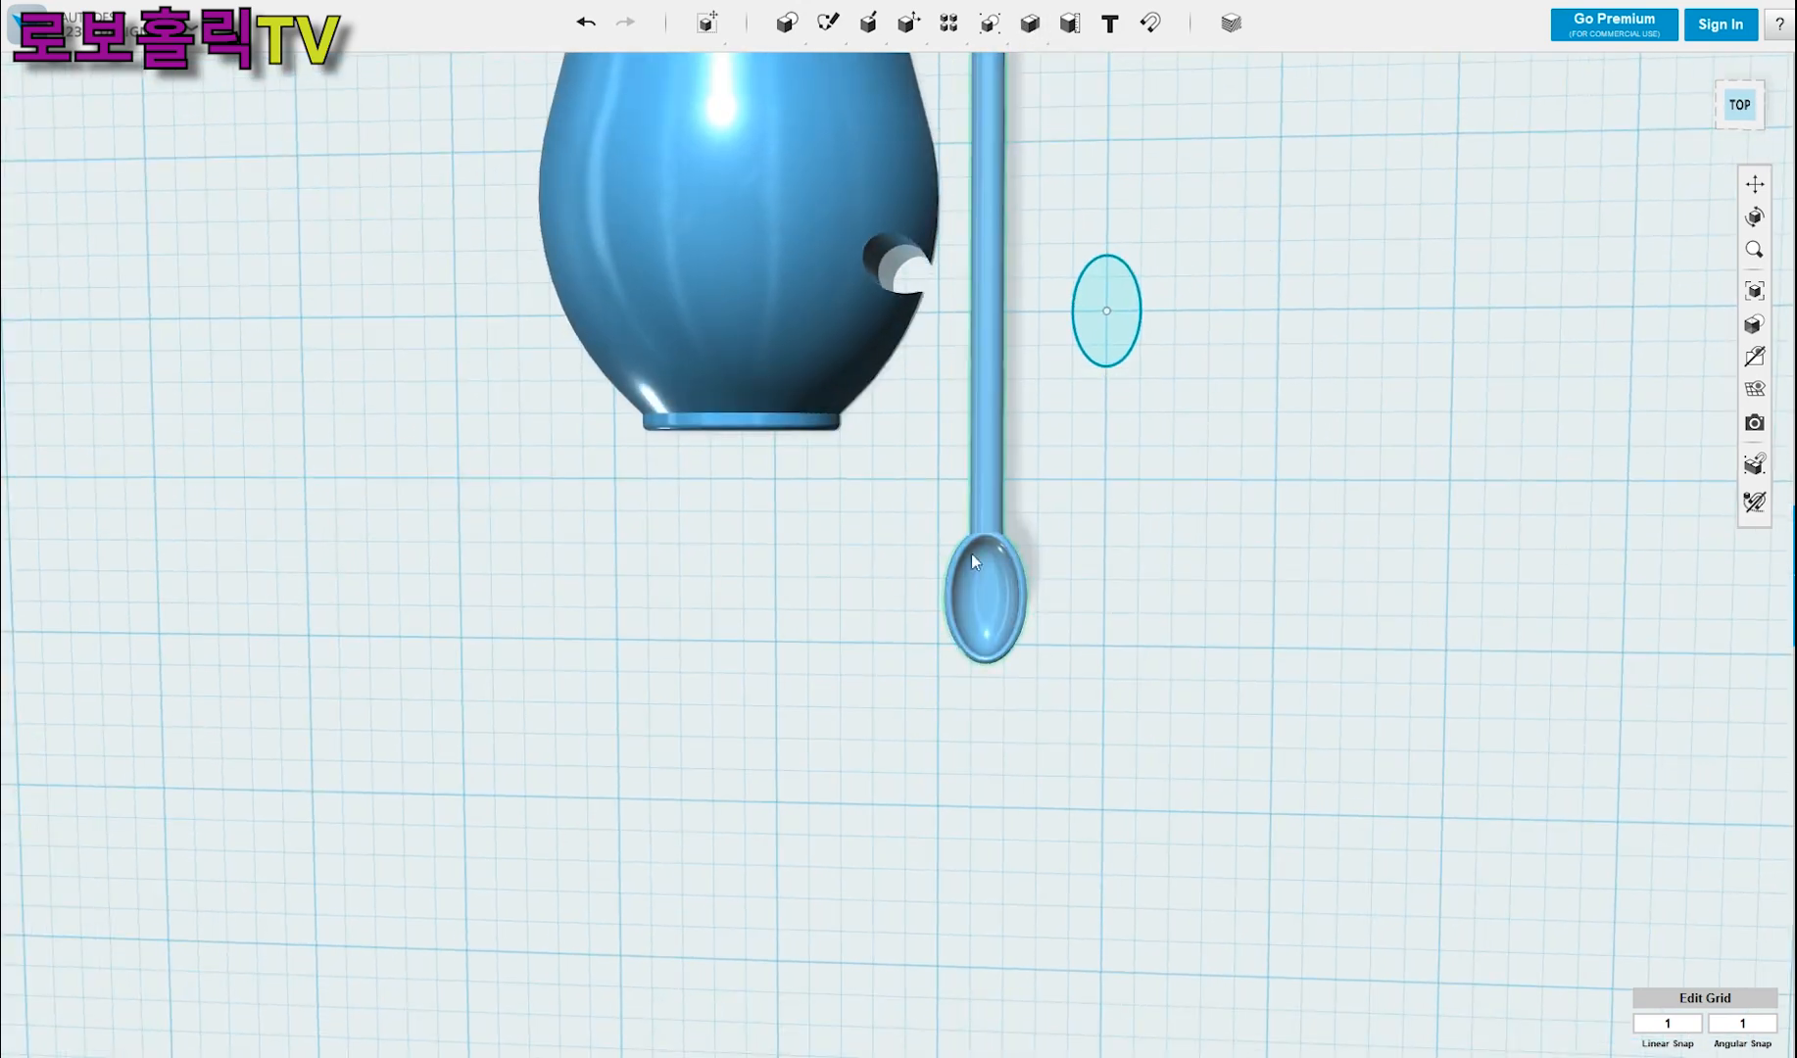
{"action": "scroll", "coordinate": [1082, 413], "scroll_direction": "down", "scroll_amount": 2}
{"action": "right_click_drag", "start_coordinate": [1229, 345], "coordinate": [914, 265]}
{"action": "left_click", "coordinate": [865, 262]}
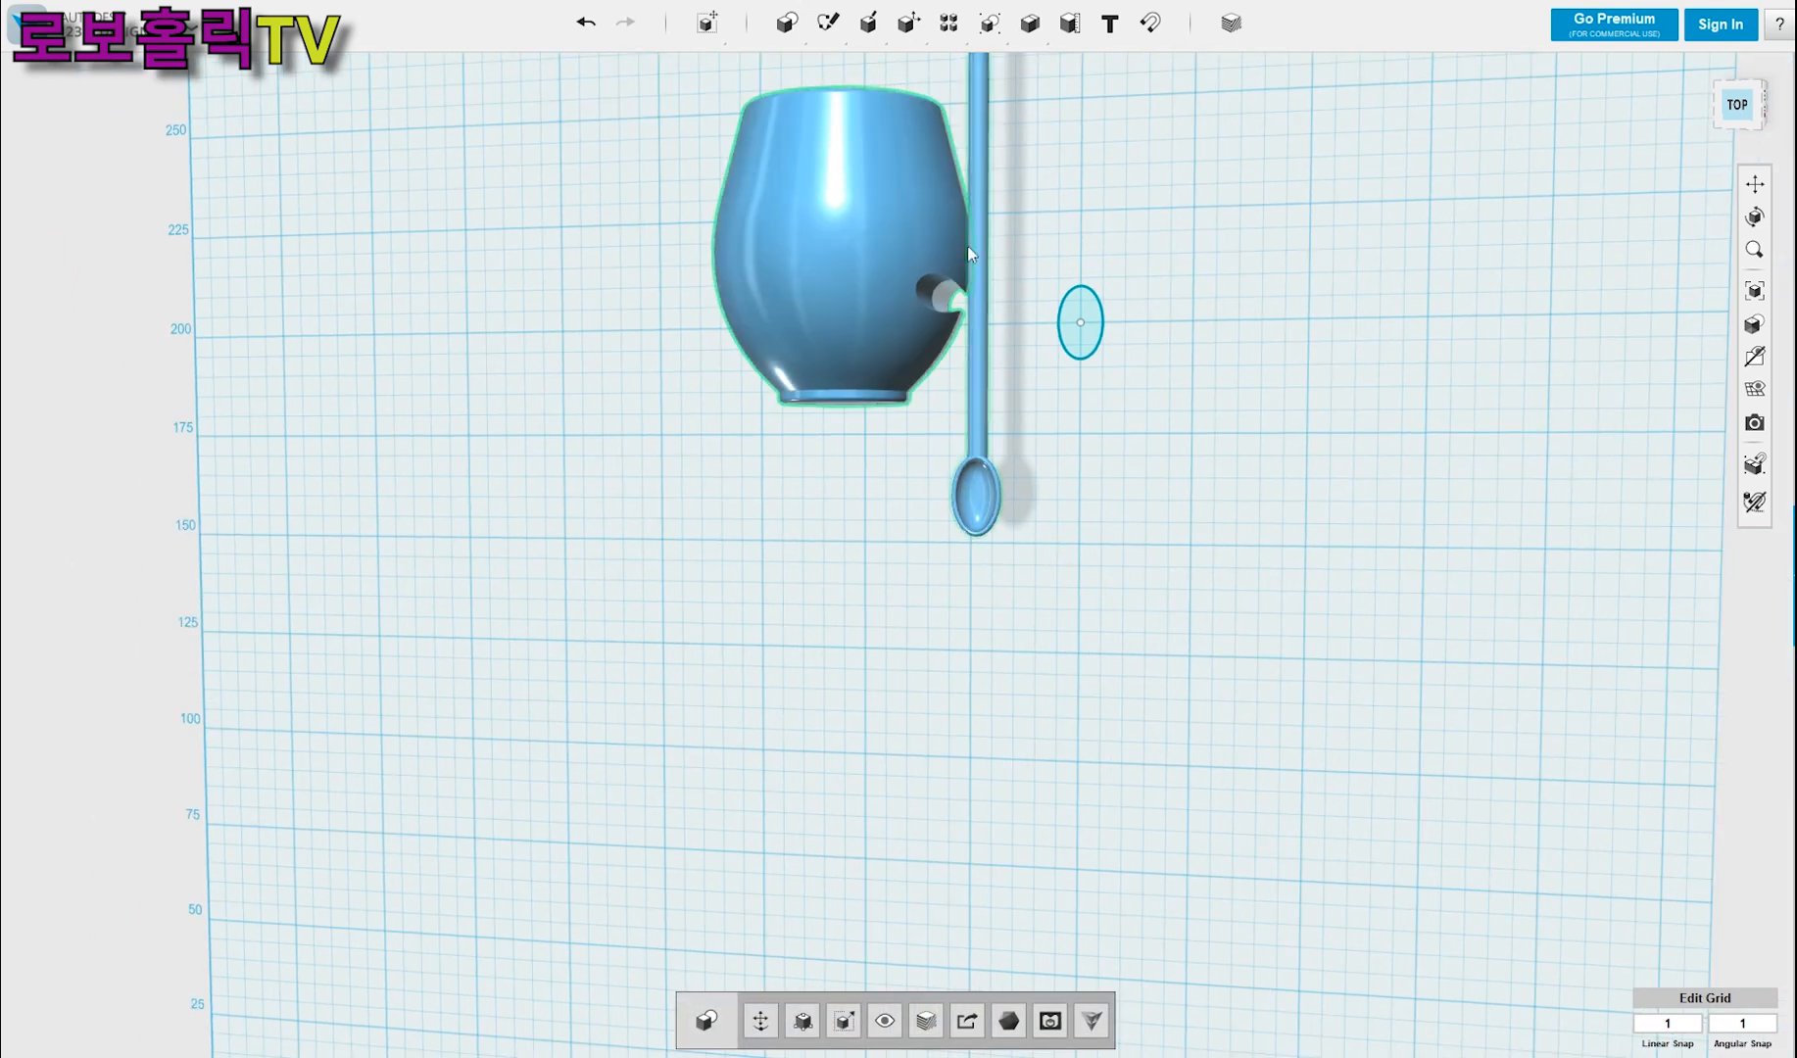
{"action": "mouse_move", "coordinate": [1755, 390]}
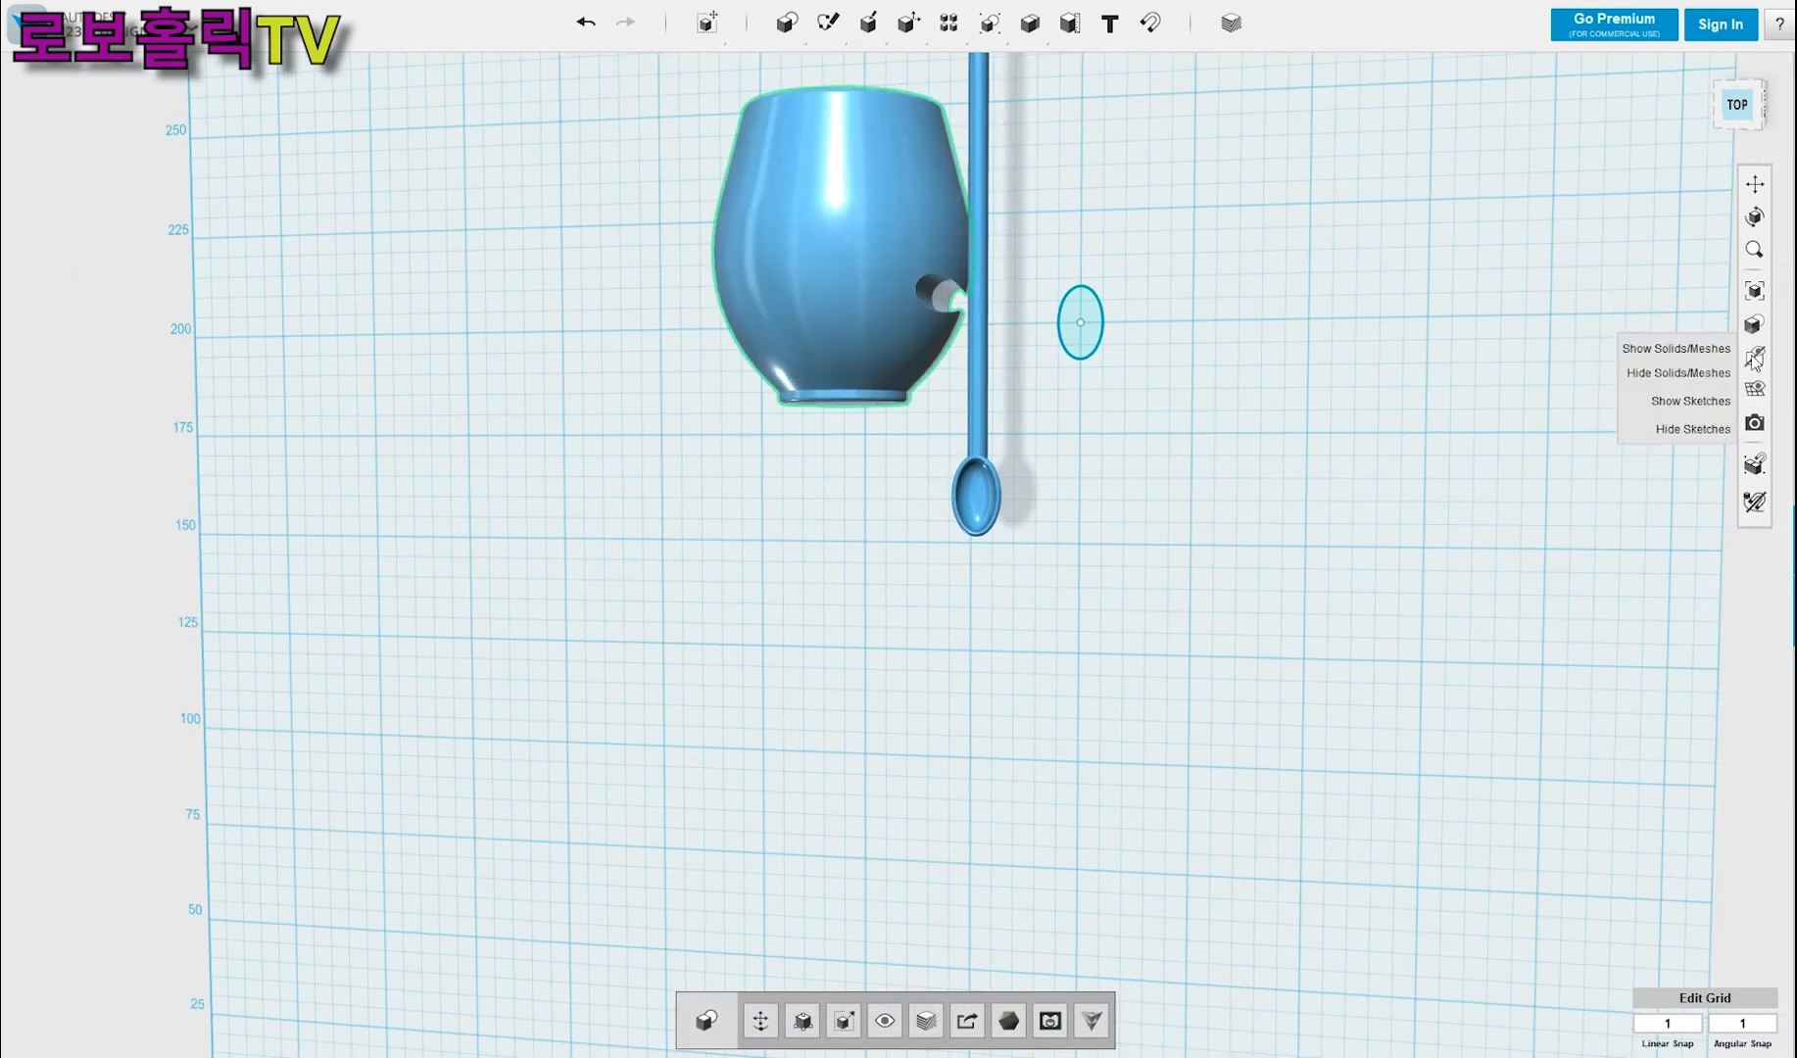
{"action": "left_click", "coordinate": [1694, 430]}
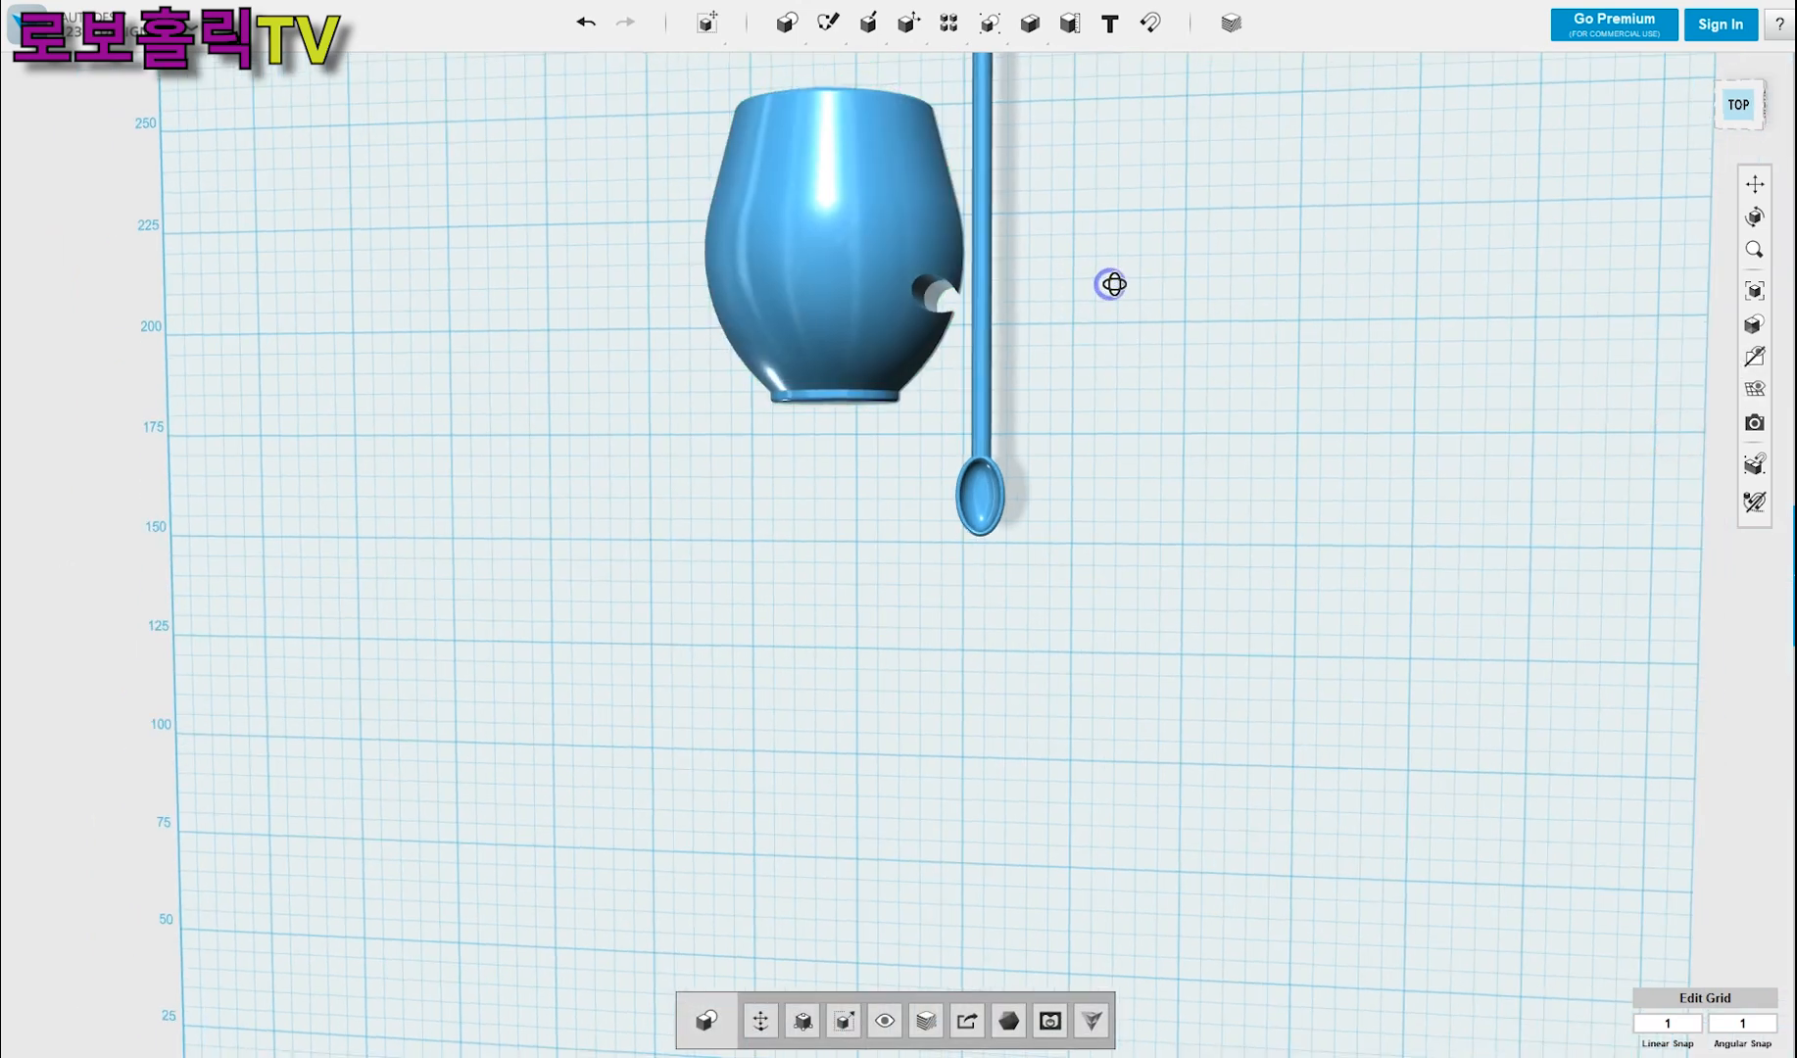
- Rotate the cup 90 degrees so that it stands upright with its opening facing up
{"action": "scroll", "coordinate": [748, 71], "scroll_direction": "up", "scroll_amount": 3}
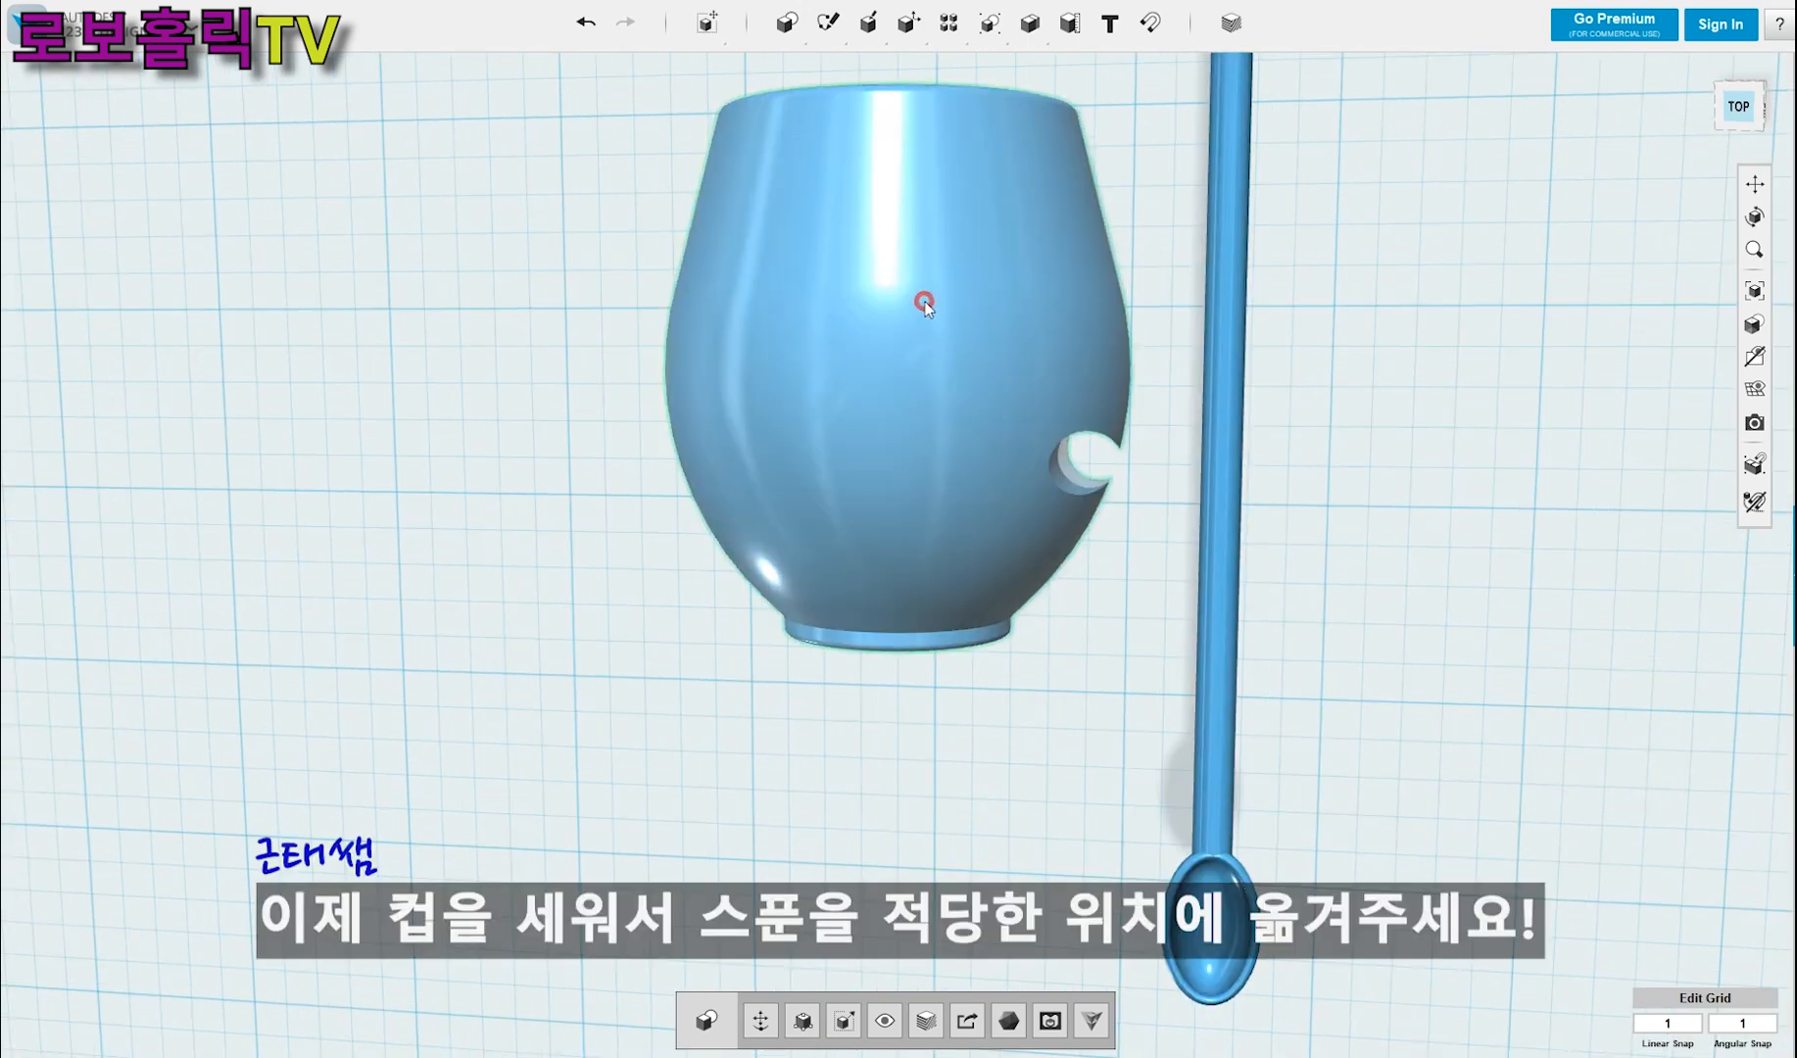
{"action": "left_click", "coordinate": [924, 299]}
{"action": "key", "text": "m"}
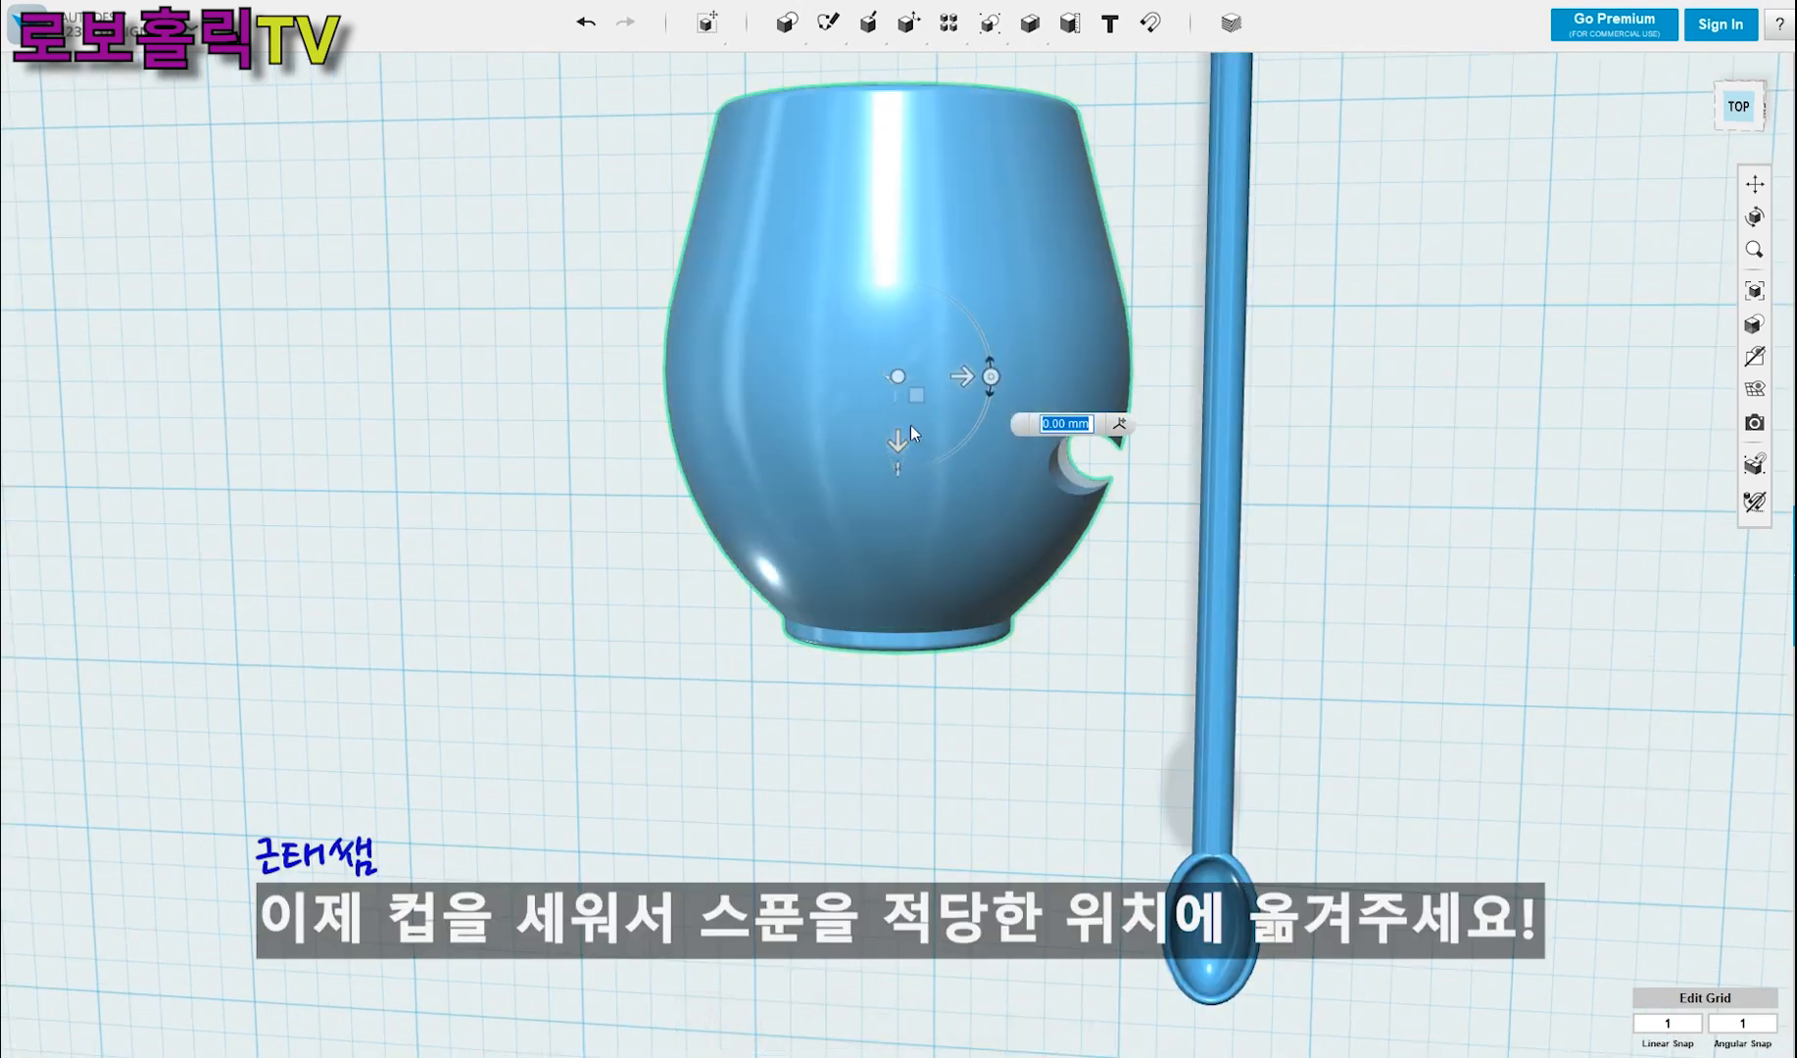
{"action": "right_click_drag", "start_coordinate": [884, 779], "coordinate": [835, 692]}
{"action": "left_click_drag", "start_coordinate": [1032, 670], "coordinate": [1157, 724]}
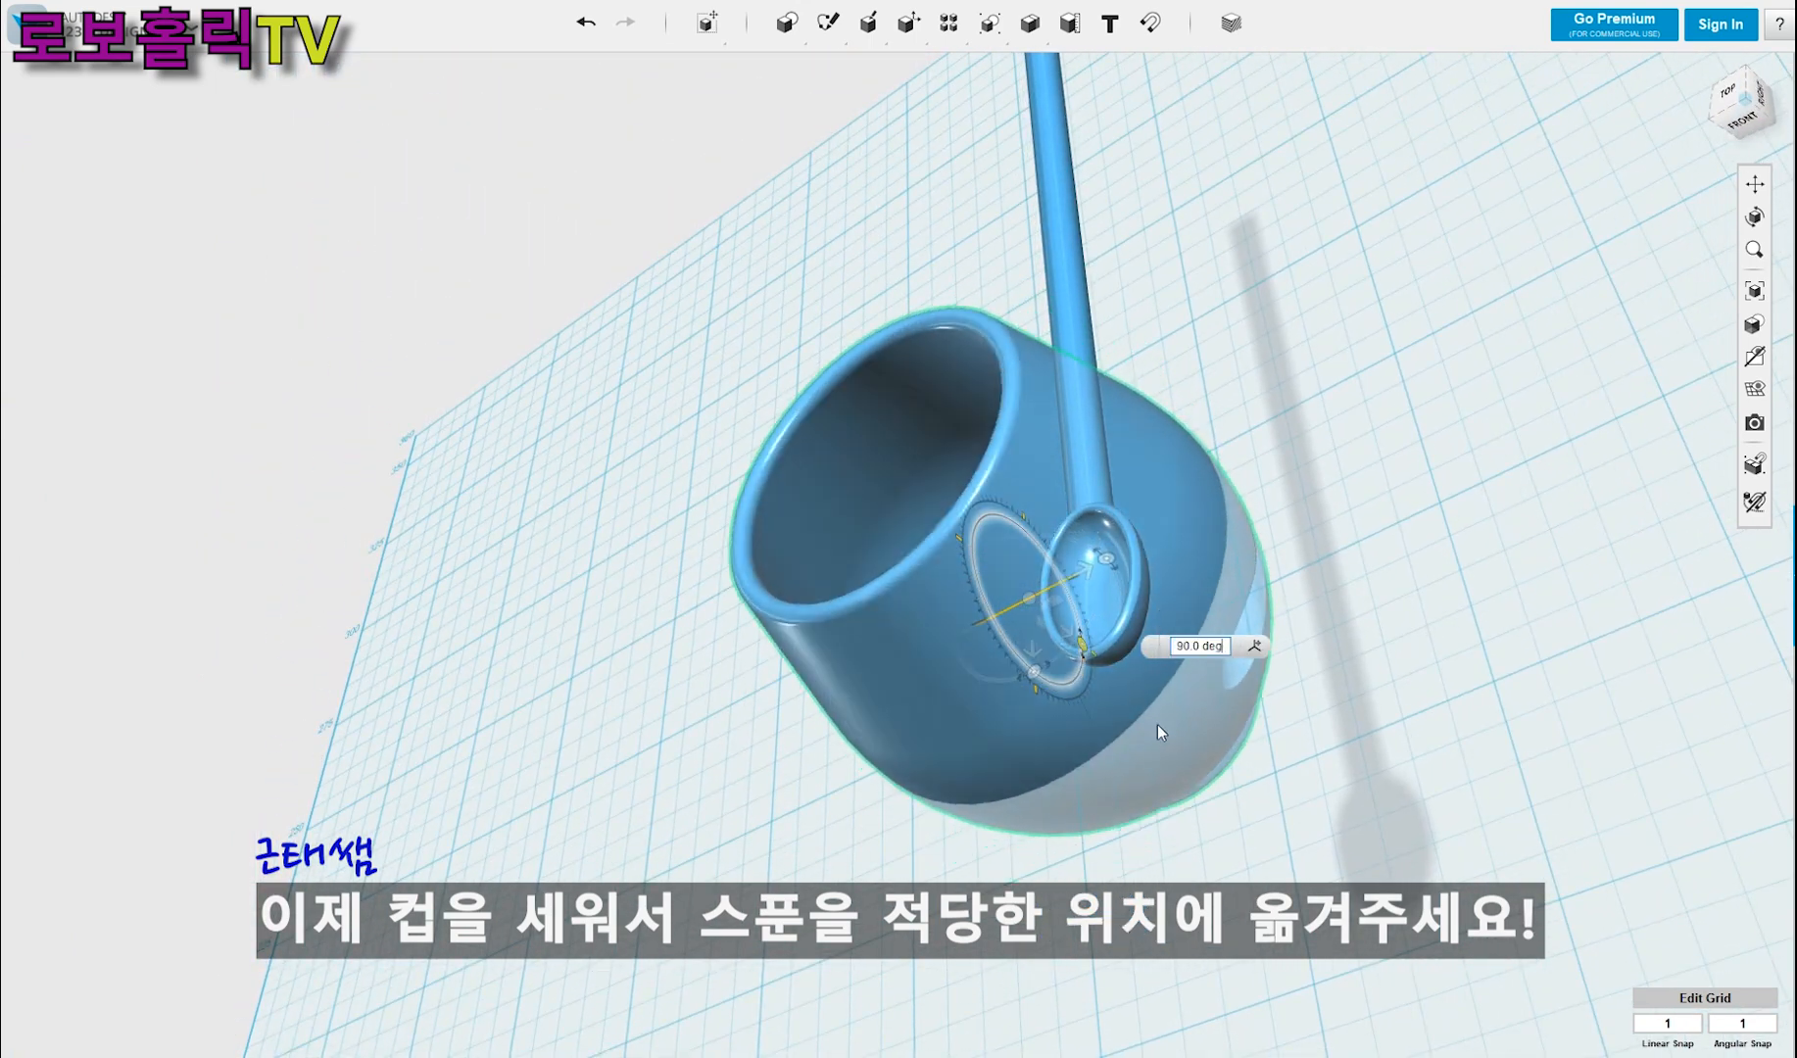
{"action": "right_click_drag", "start_coordinate": [805, 654], "coordinate": [781, 509]}
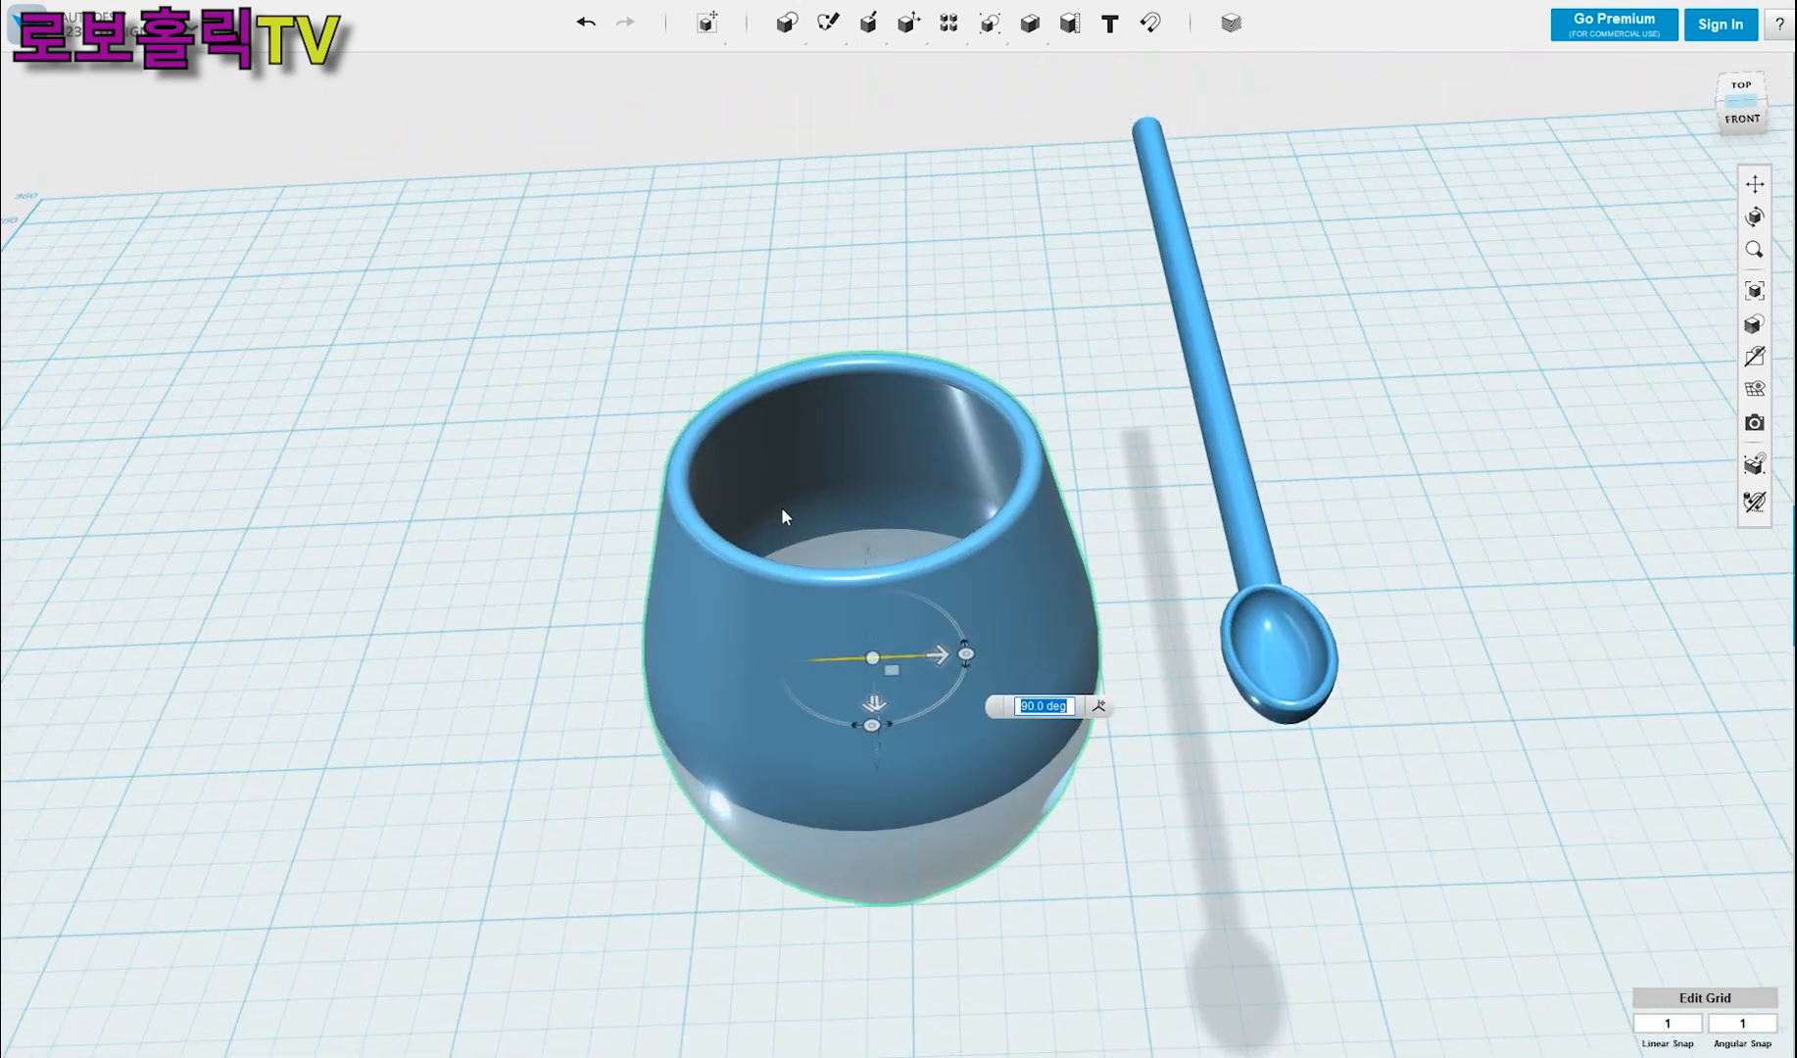
{"action": "left_click", "coordinate": [834, 600]}
{"action": "left_click", "coordinate": [846, 784]}
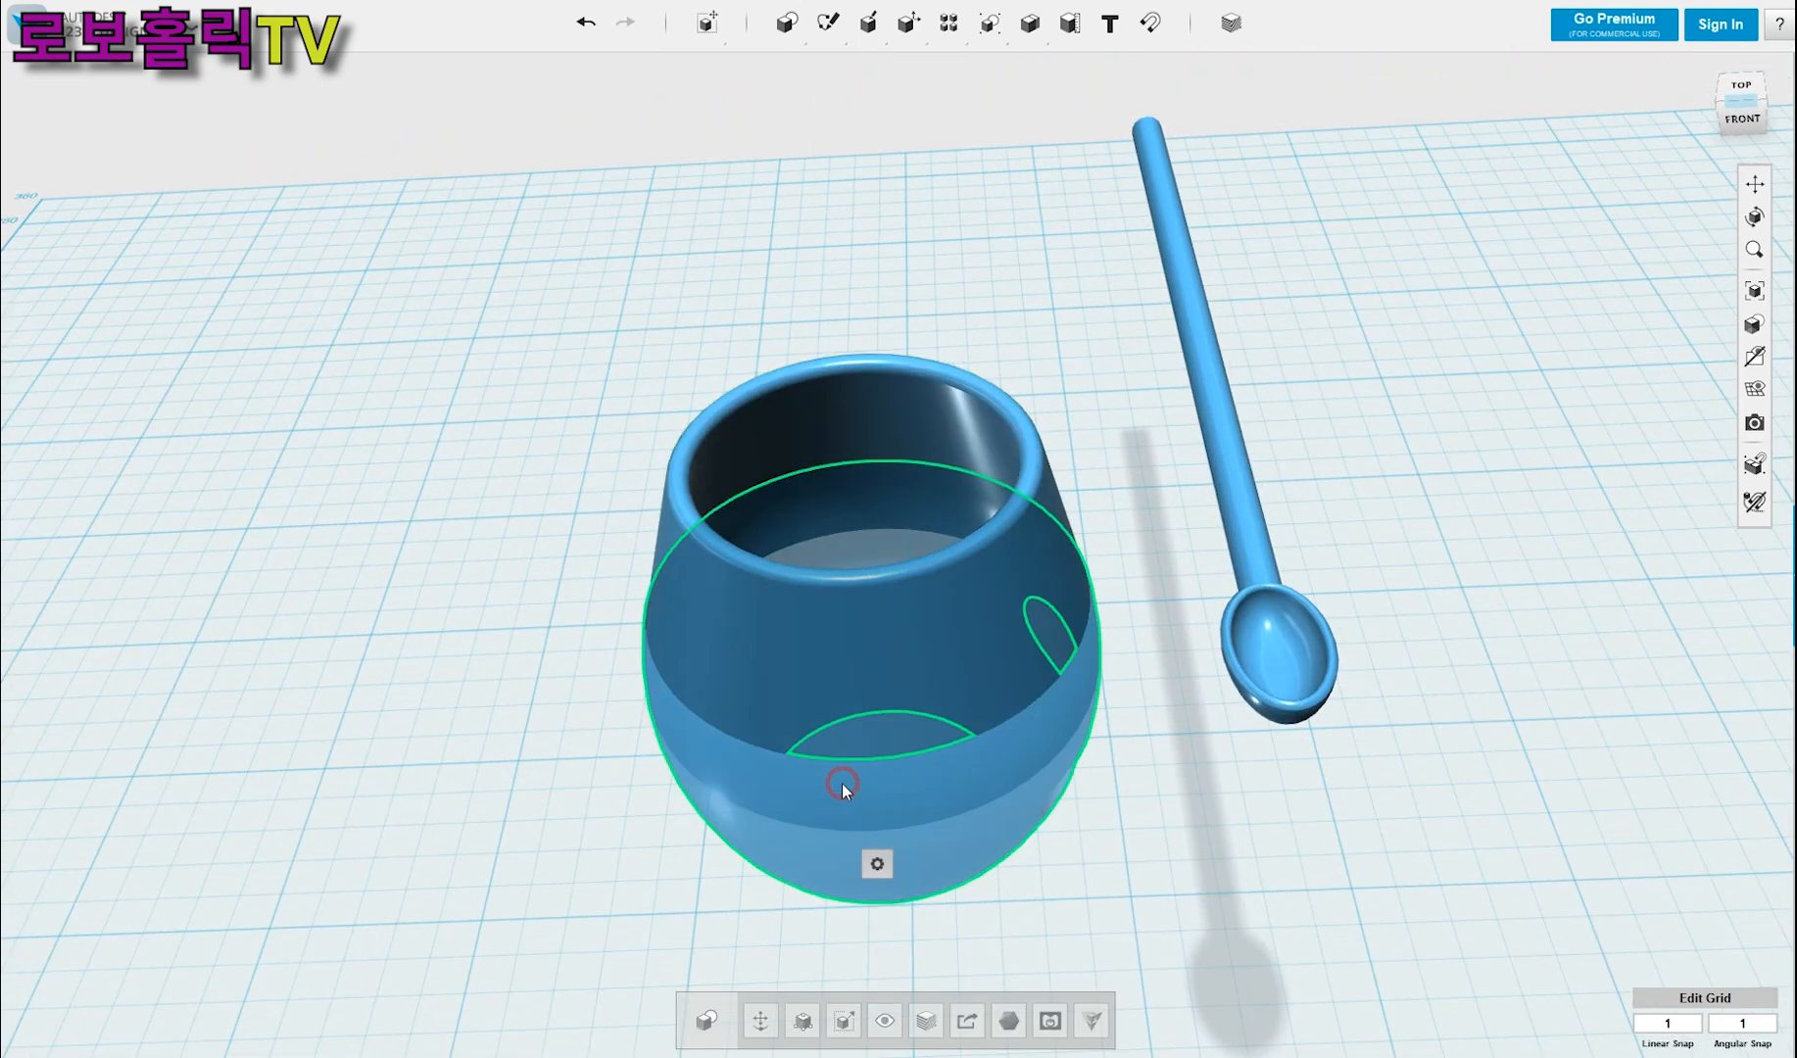
{"action": "left_click", "coordinate": [422, 658]}
- Raise the upright cup 34 mm so that its base rests on the grid
{"action": "left_click", "coordinate": [913, 650]}
{"action": "left_click", "coordinate": [888, 658]}
{"action": "left_click_drag", "start_coordinate": [868, 607], "coordinate": [852, 402]}
{"action": "right_click_drag", "start_coordinate": [820, 635], "coordinate": [815, 587]}
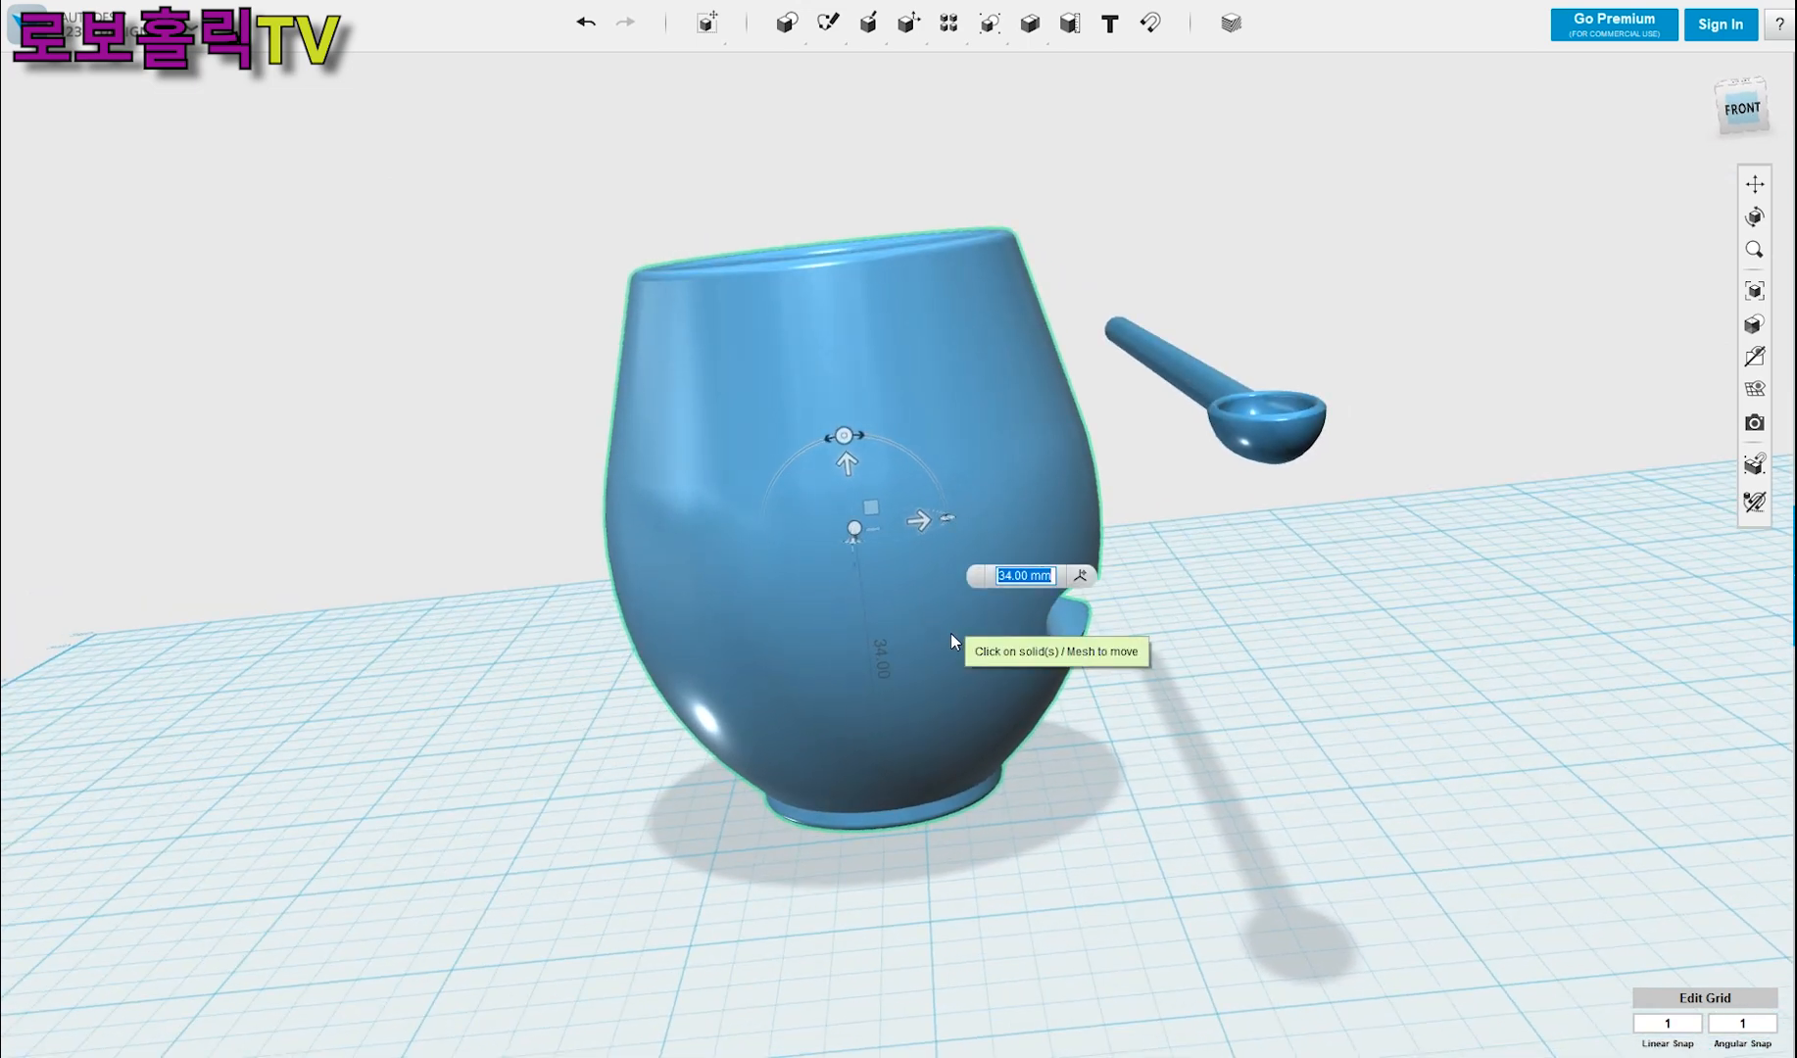
{"action": "left_click", "coordinate": [1524, 329]}
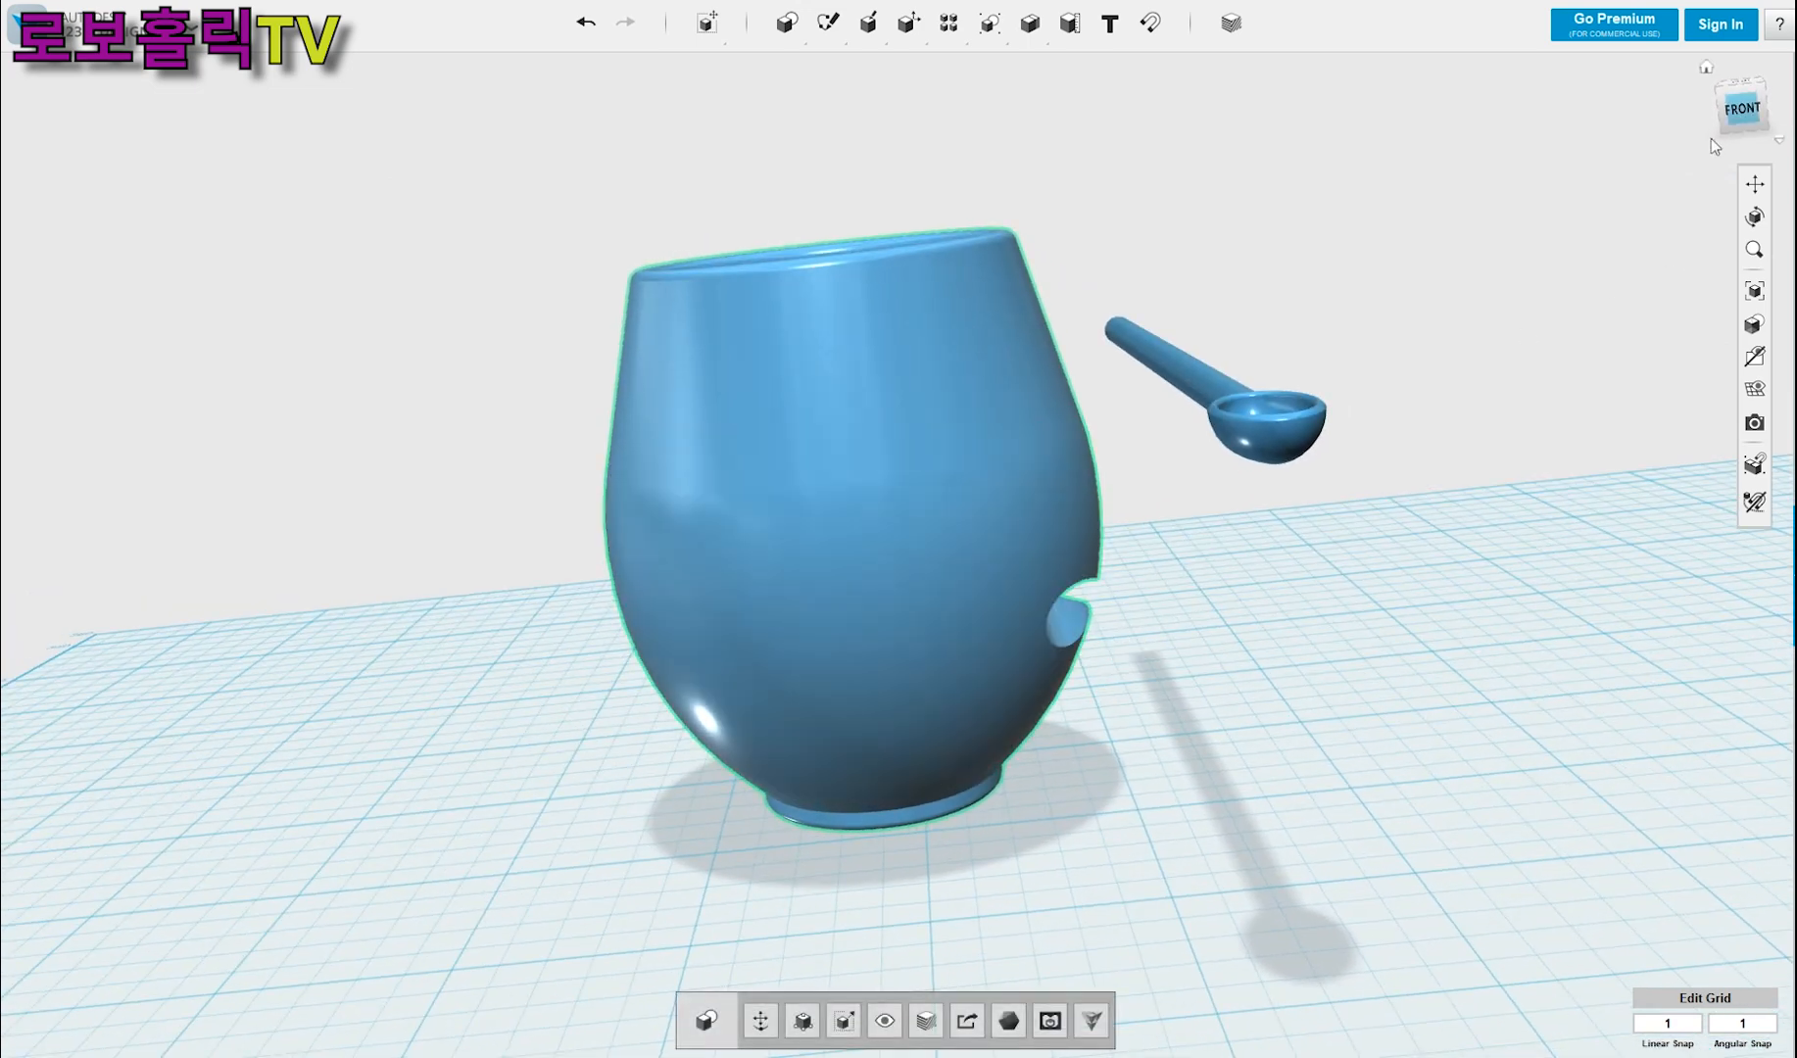
- Lower the whole spoon 30 mm to the height of the cup's notch, working from the front view
{"action": "left_click", "coordinate": [1749, 106]}
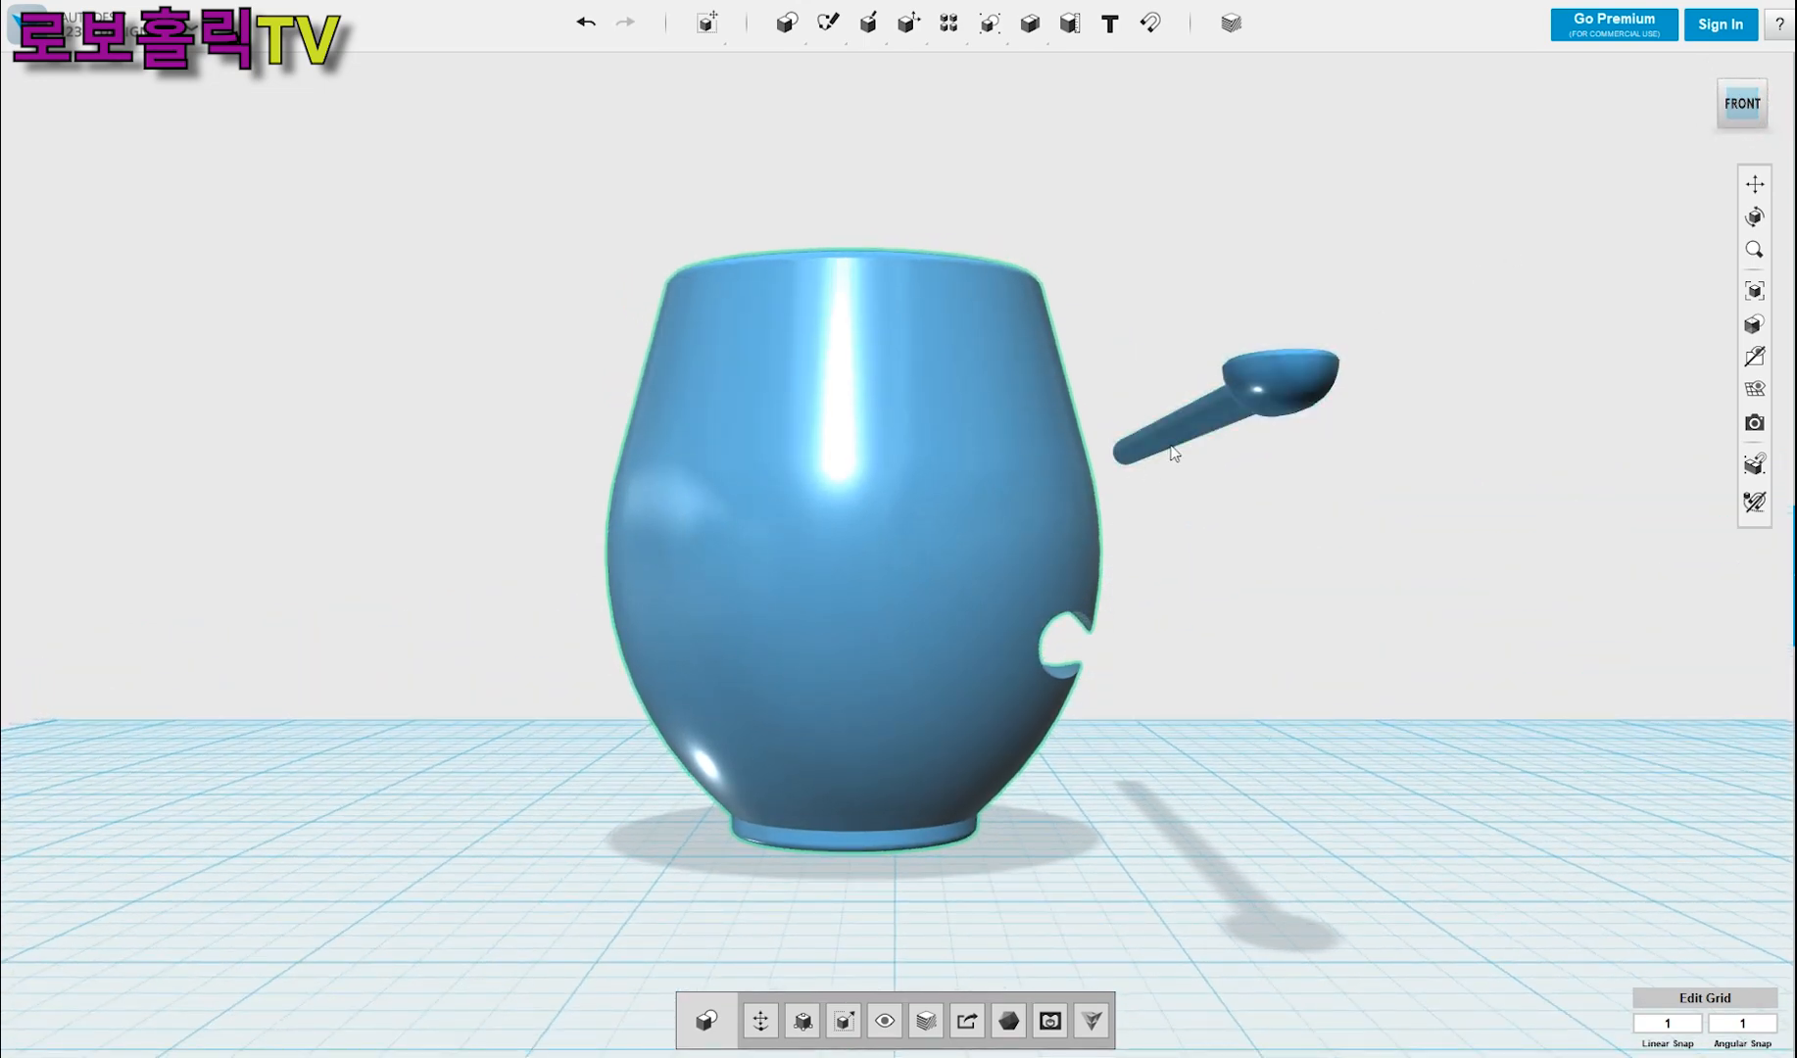
{"action": "left_click", "coordinate": [1171, 433]}
{"action": "key", "text": "m"}
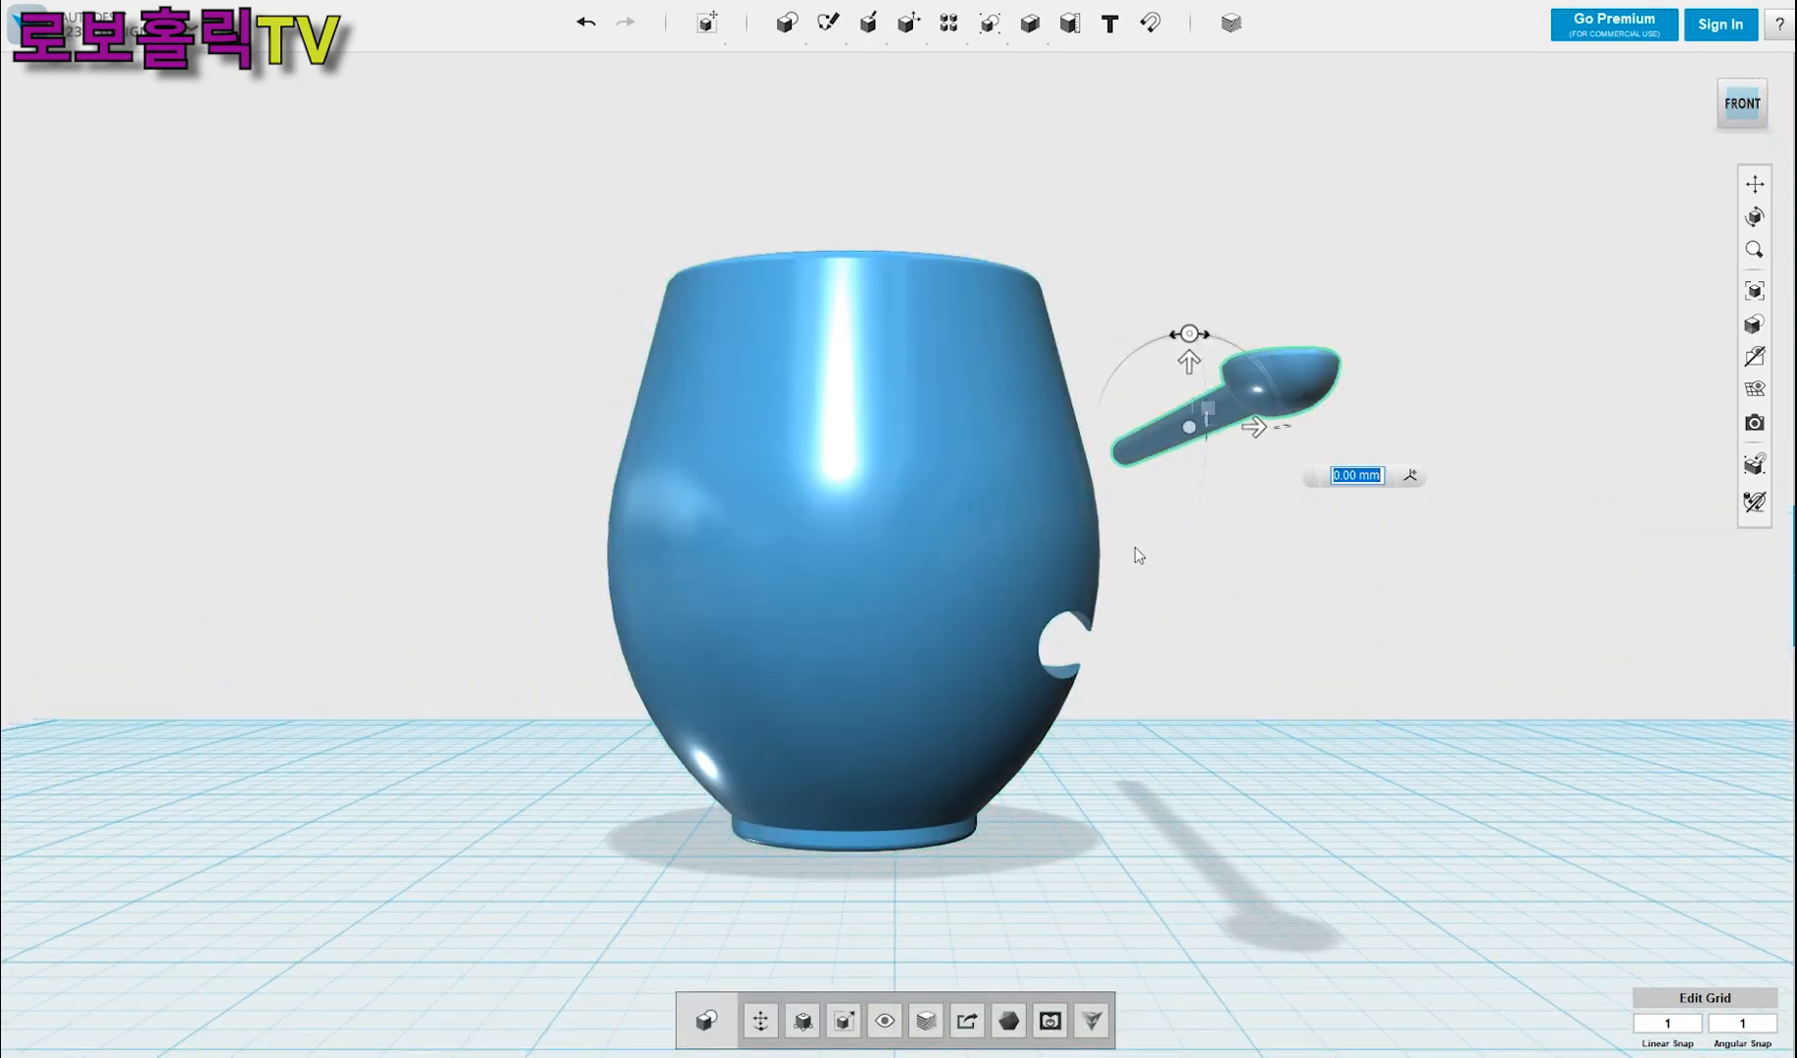
{"action": "left_click_drag", "start_coordinate": [1189, 361], "coordinate": [1167, 610]}
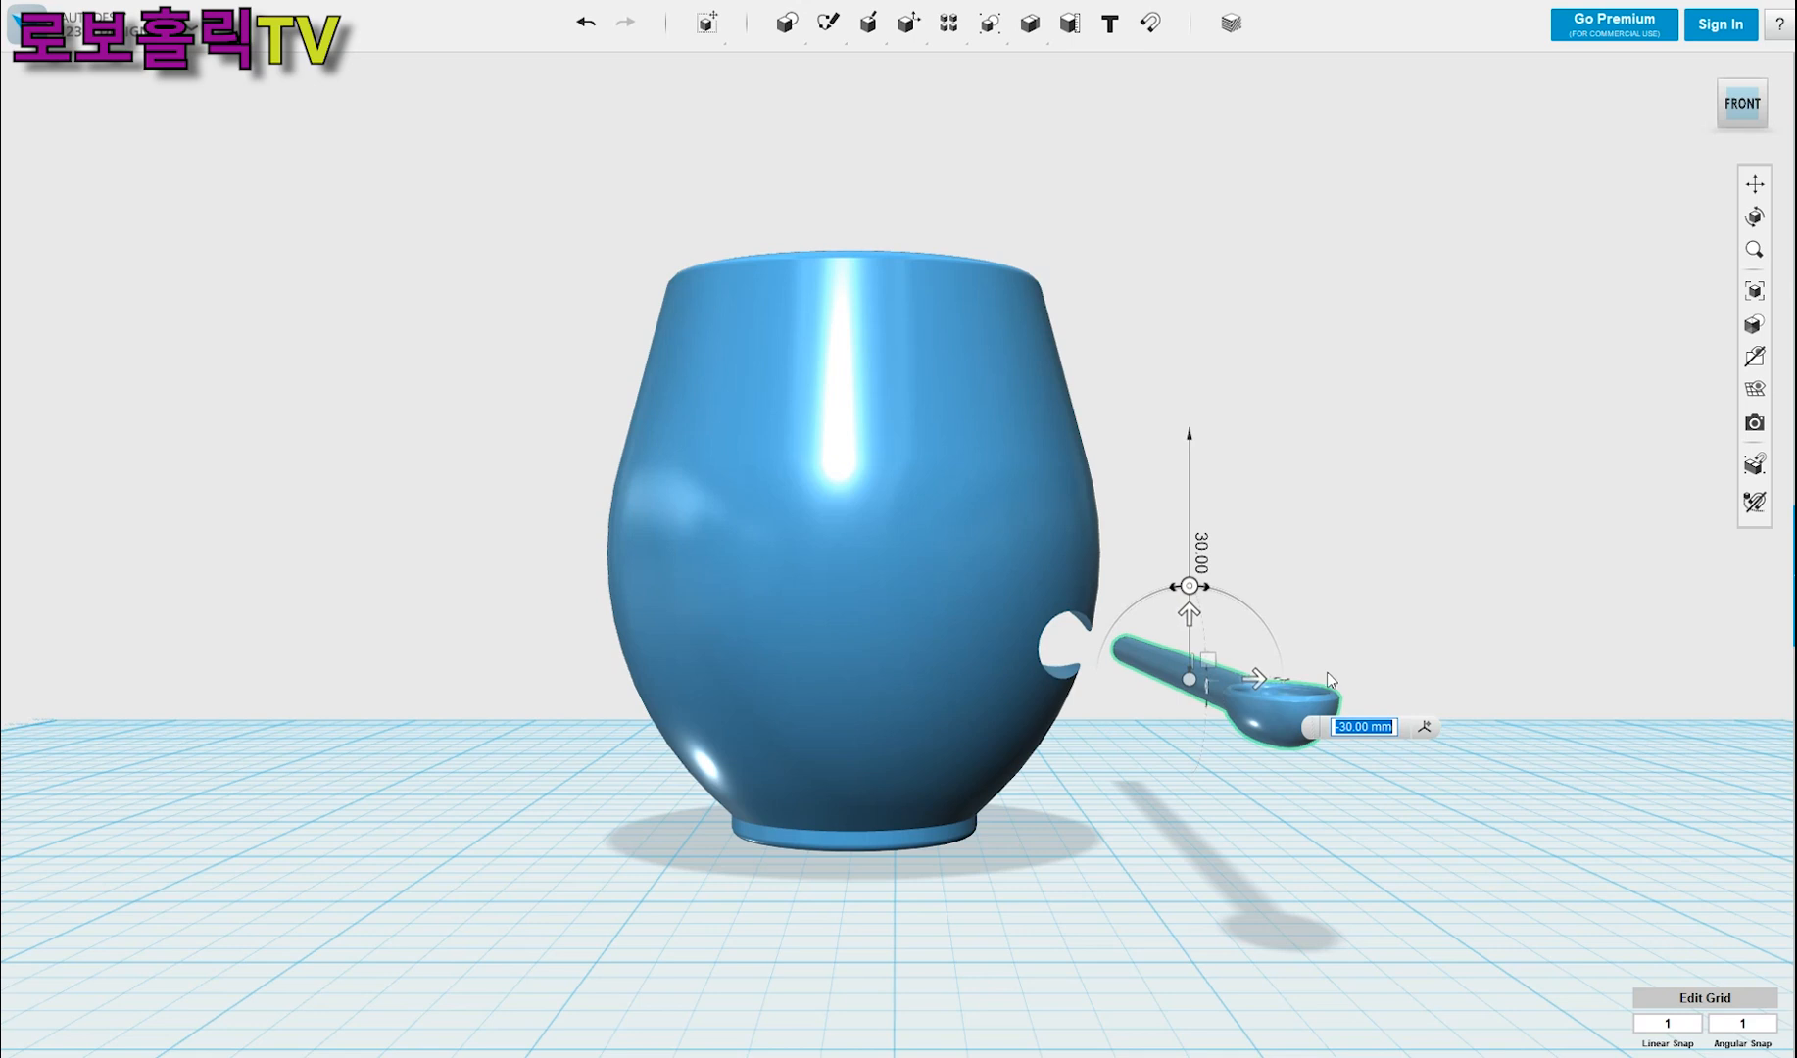
- Slide the spoon sideways into the cup's notch and fine-tune its height and sideways position until the handle rests there
{"action": "scroll", "coordinate": [1326, 672], "scroll_direction": "up", "scroll_amount": 3}
{"action": "left_click_drag", "start_coordinate": [1185, 684], "coordinate": [949, 676]}
{"action": "left_click_drag", "start_coordinate": [920, 608], "coordinate": [923, 576]}
{"action": "left_click_drag", "start_coordinate": [984, 639], "coordinate": [998, 643]}
{"action": "right_click_drag", "start_coordinate": [1303, 475], "coordinate": [1273, 686]}
{"action": "right_click_drag", "start_coordinate": [1349, 776], "coordinate": [1358, 459]}
- Place a cylinder with a radius of 50 mm at the centre of the cup's base as a saucer
{"action": "left_click", "coordinate": [1743, 85]}
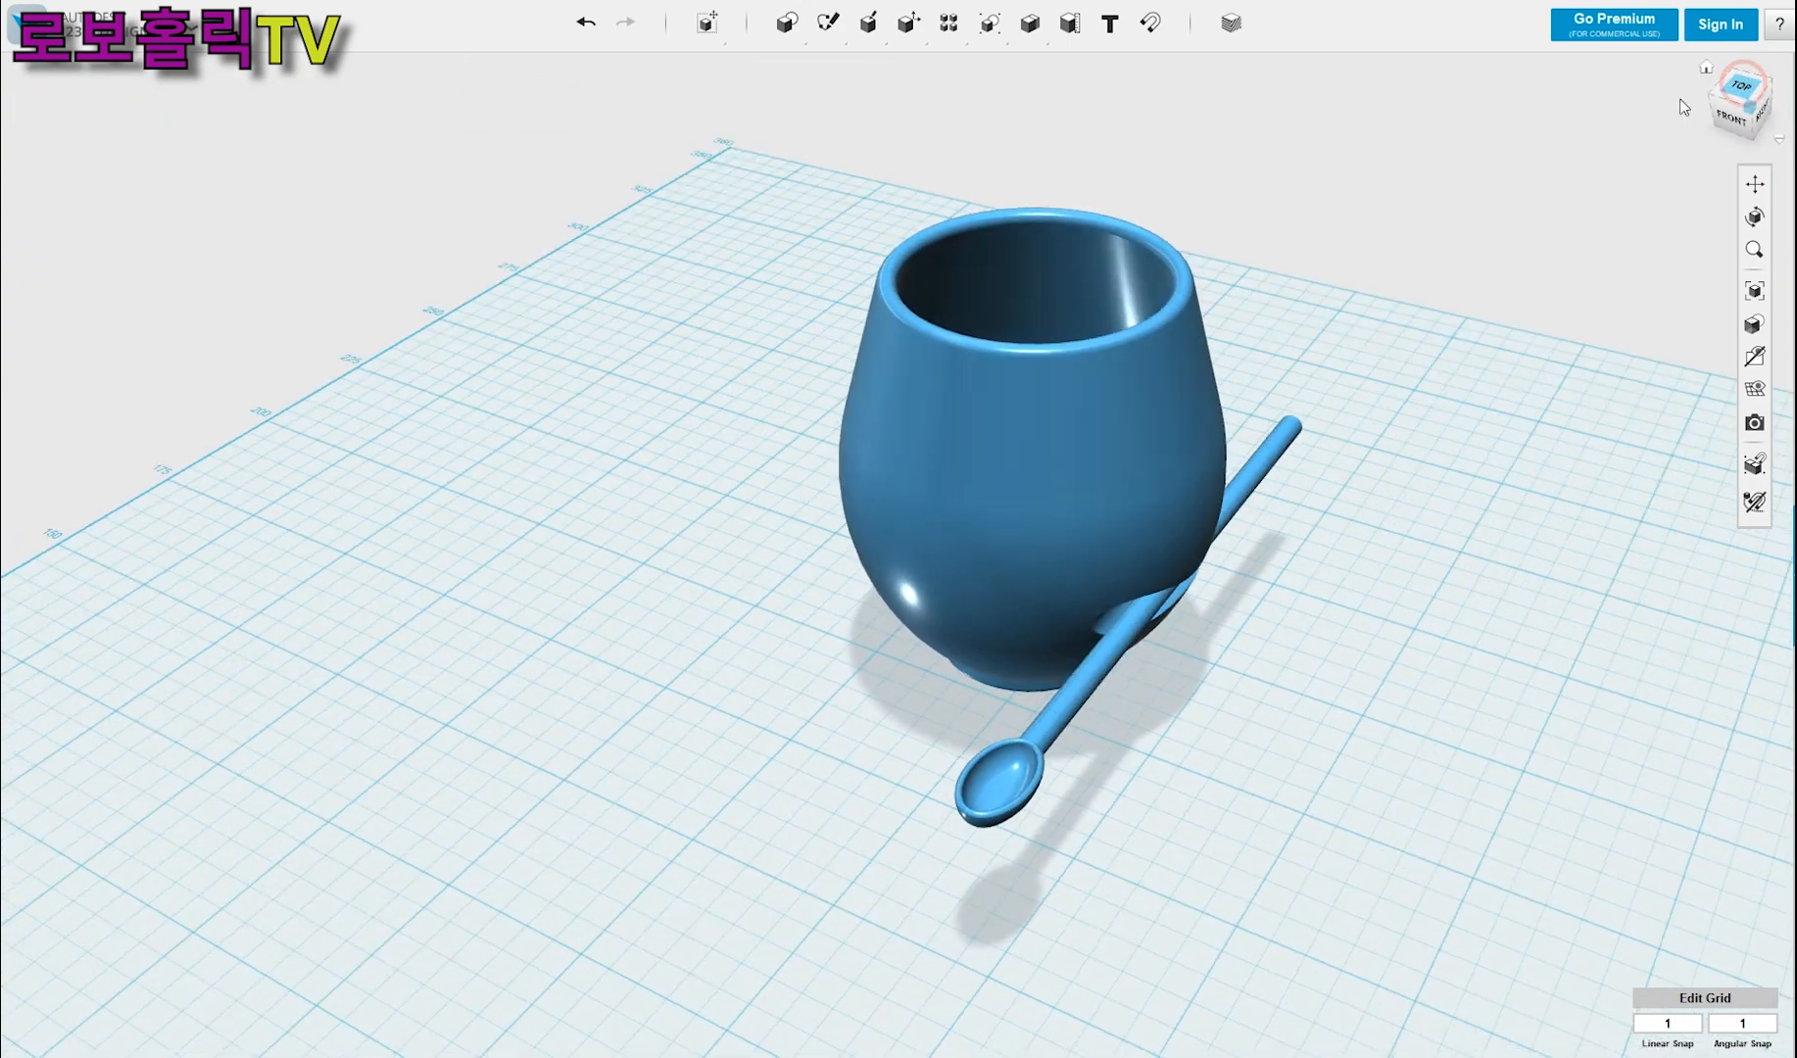
{"action": "scroll", "coordinate": [1127, 316], "scroll_direction": "down", "scroll_amount": 2}
{"action": "scroll", "coordinate": [1205, 133], "scroll_direction": "down", "scroll_amount": 2}
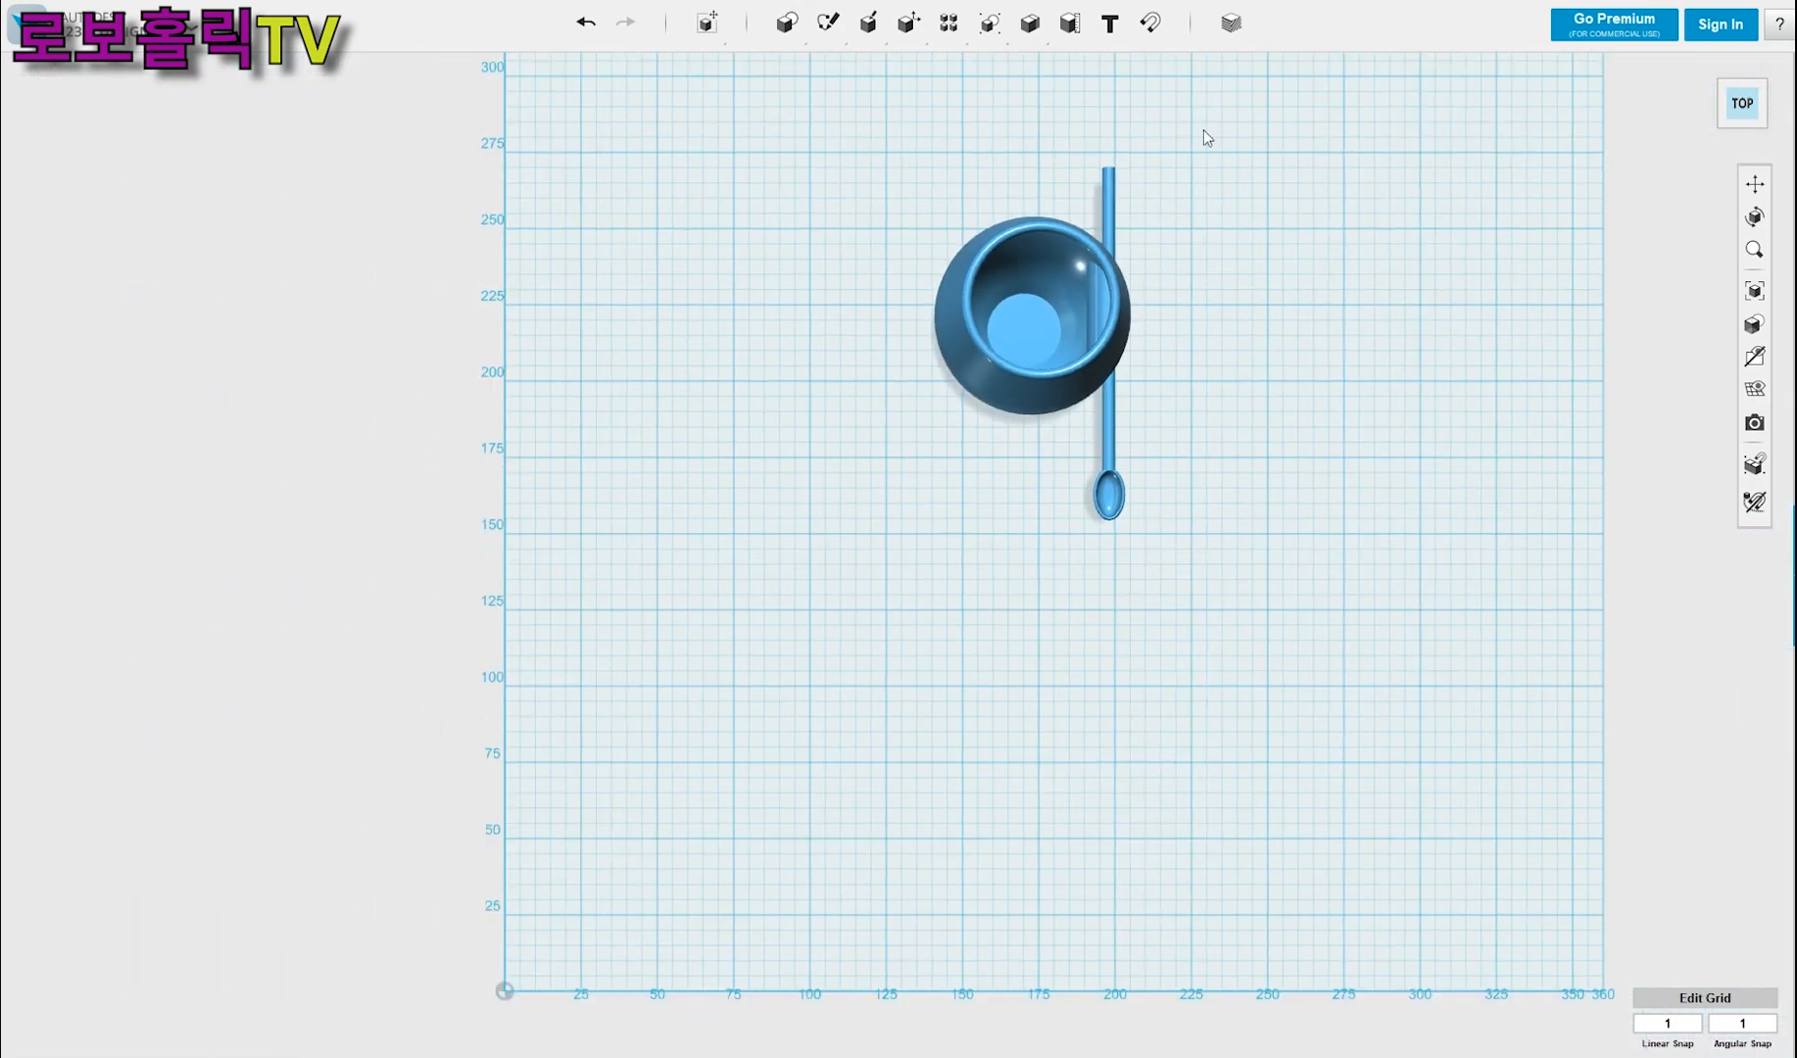
{"action": "middle_click_drag", "start_coordinate": [1247, 177], "coordinate": [1127, 349]}
{"action": "mouse_move", "coordinate": [949, 24]}
{"action": "mouse_move", "coordinate": [786, 24]}
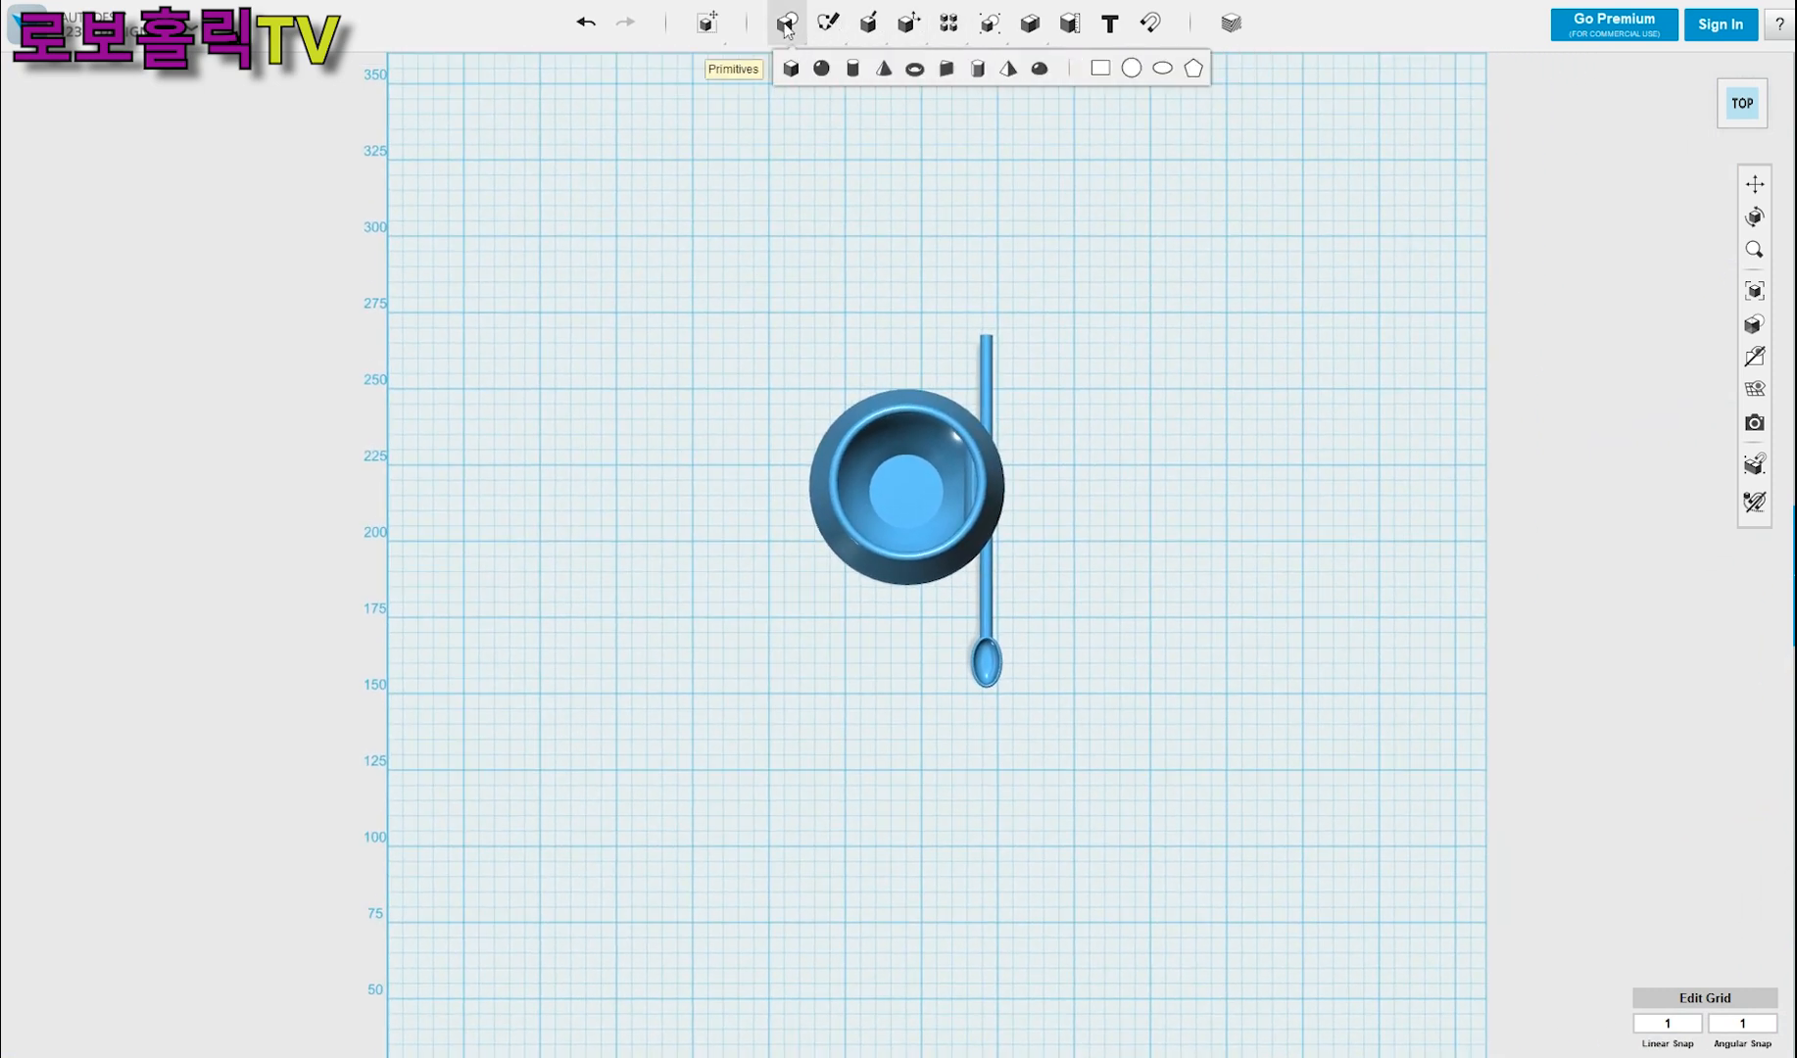
{"action": "left_click", "coordinate": [856, 69]}
{"action": "left_click", "coordinate": [919, 490]}
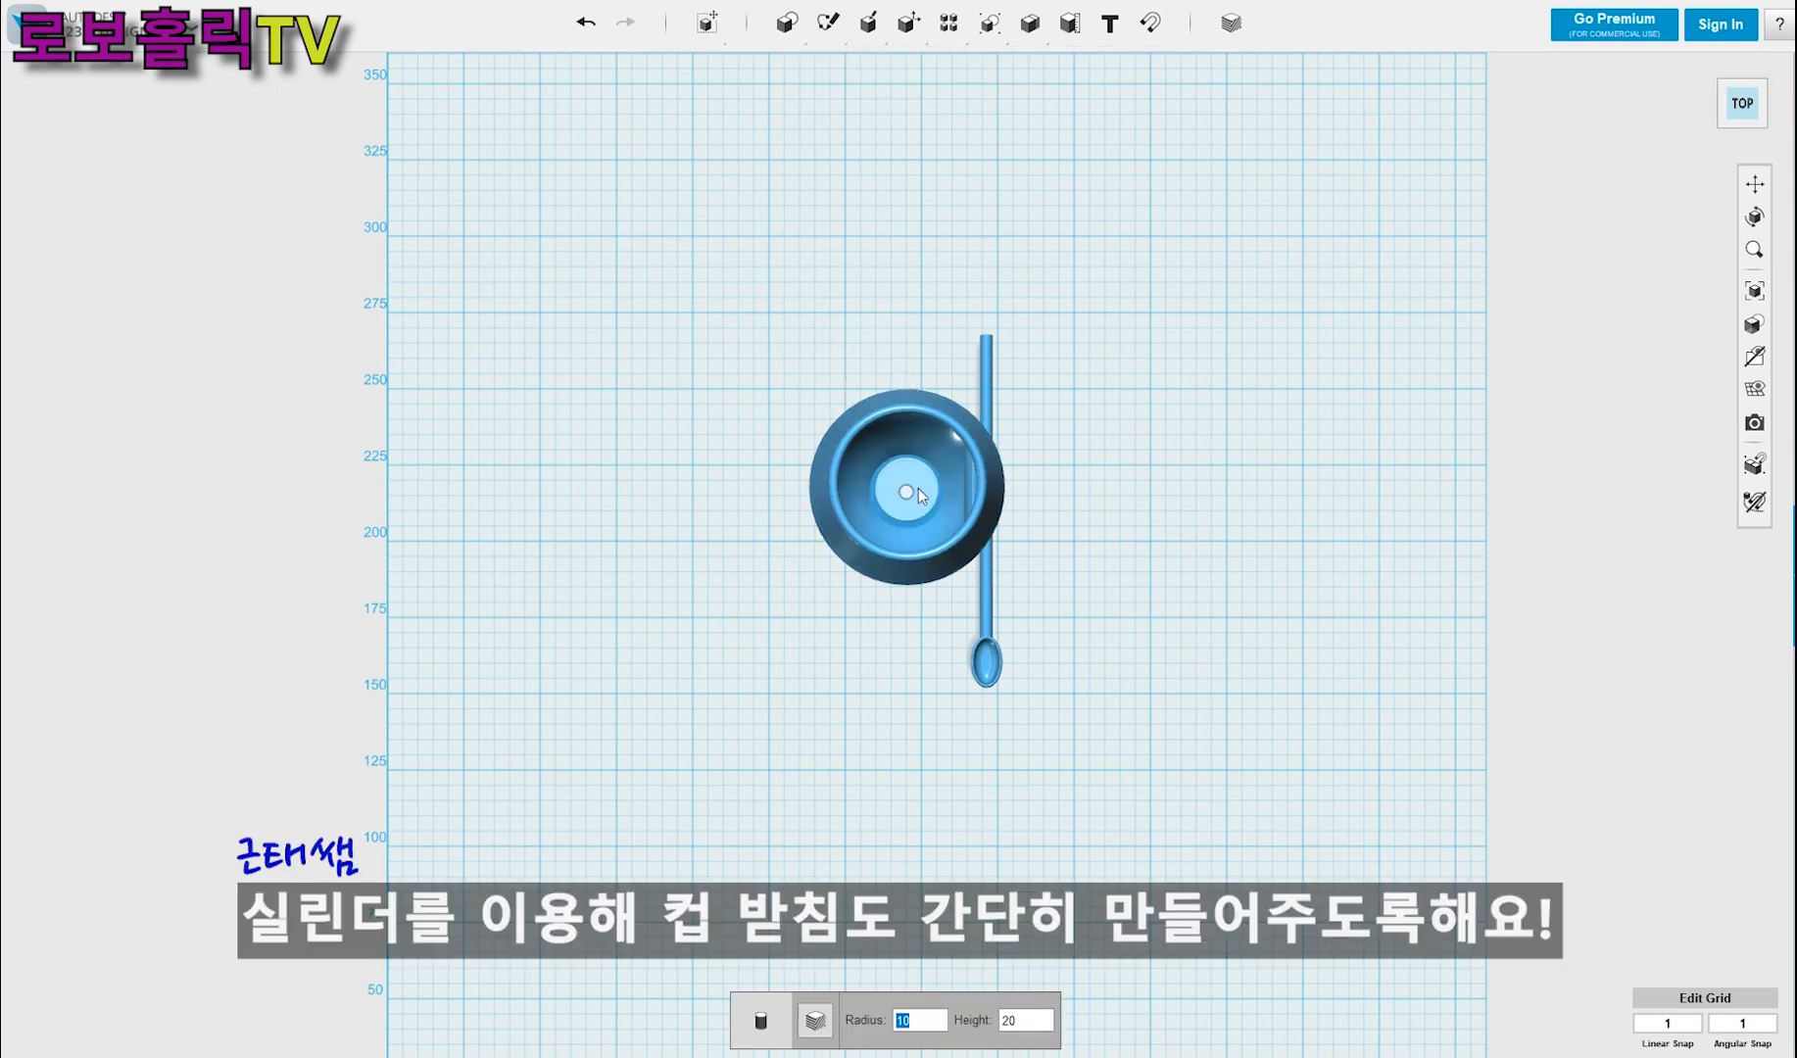
{"action": "type", "text": "100"}
{"action": "key", "text": "BackSpace"}
{"action": "key", "text": "BackSpace"}
{"action": "key", "text": "BackSpace"}
{"action": "type", "text": "50"}
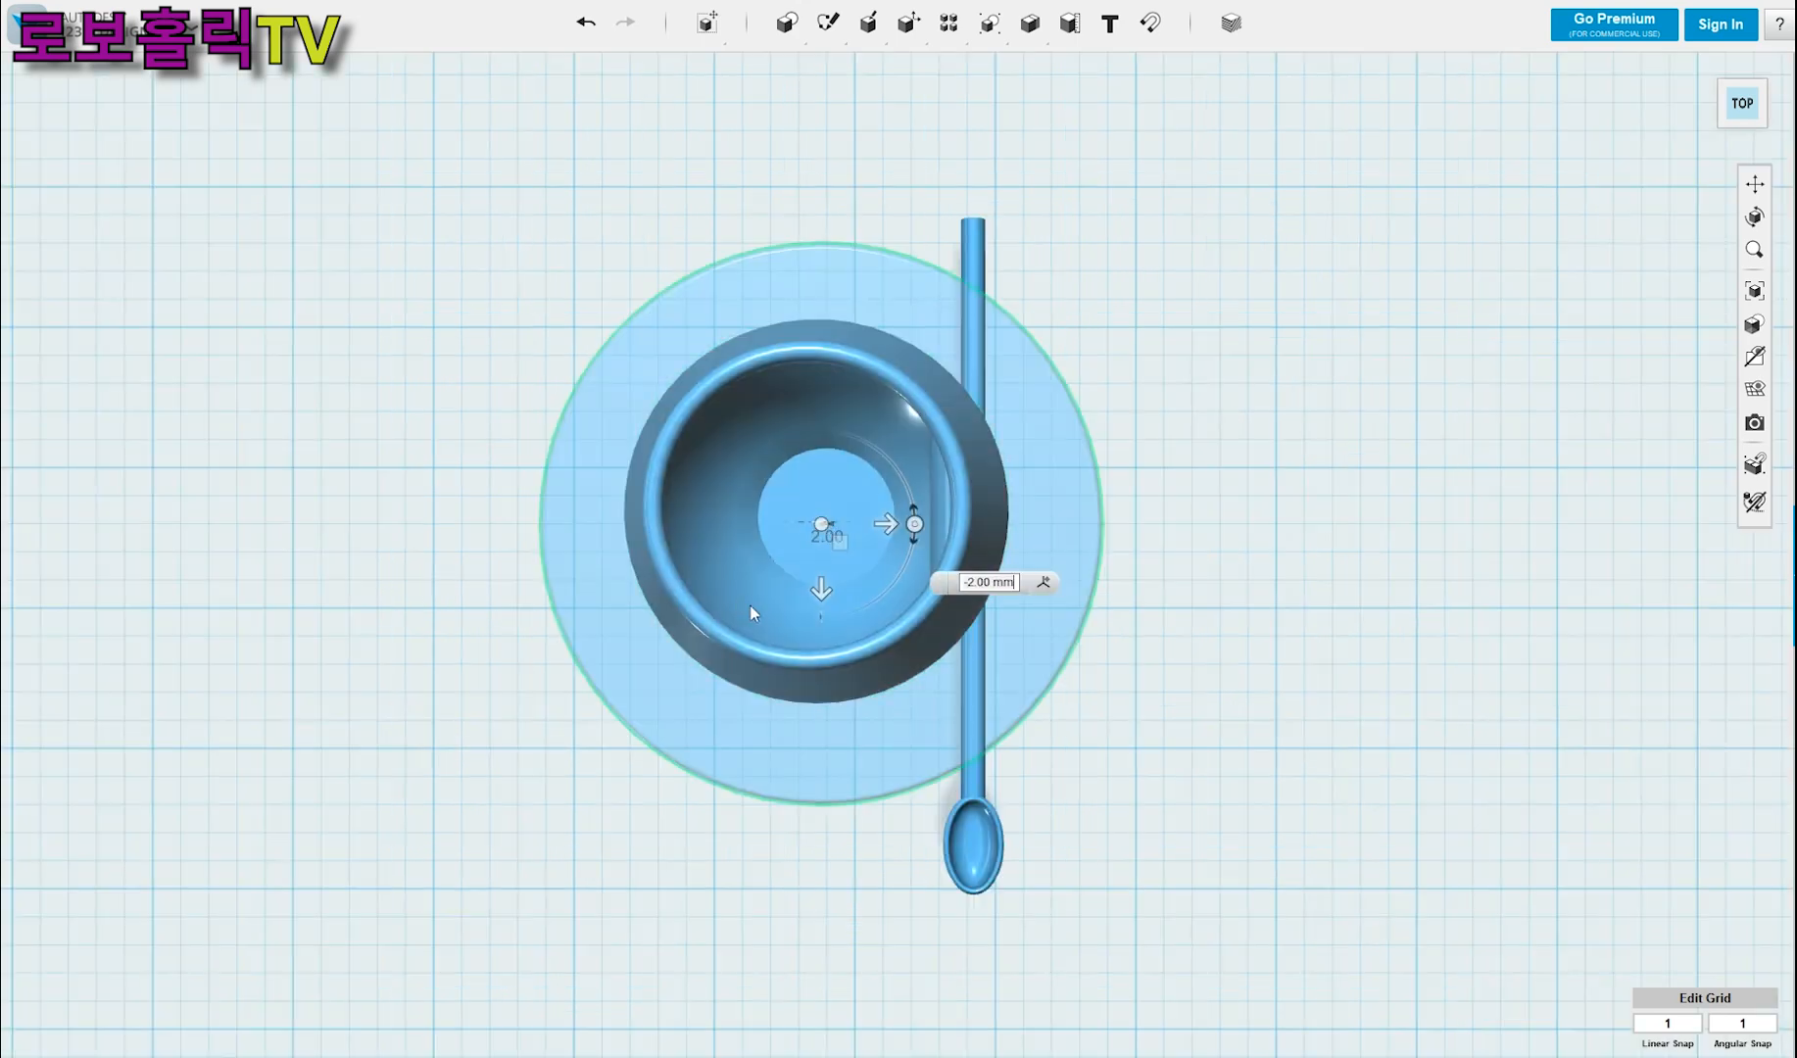
- Lower the saucer disc 2 mm and nudge it until it is centred under the cup
{"action": "scroll", "coordinate": [762, 610], "scroll_direction": "up", "scroll_amount": 3}
{"action": "scroll", "coordinate": [881, 600], "scroll_direction": "up", "scroll_amount": 1}
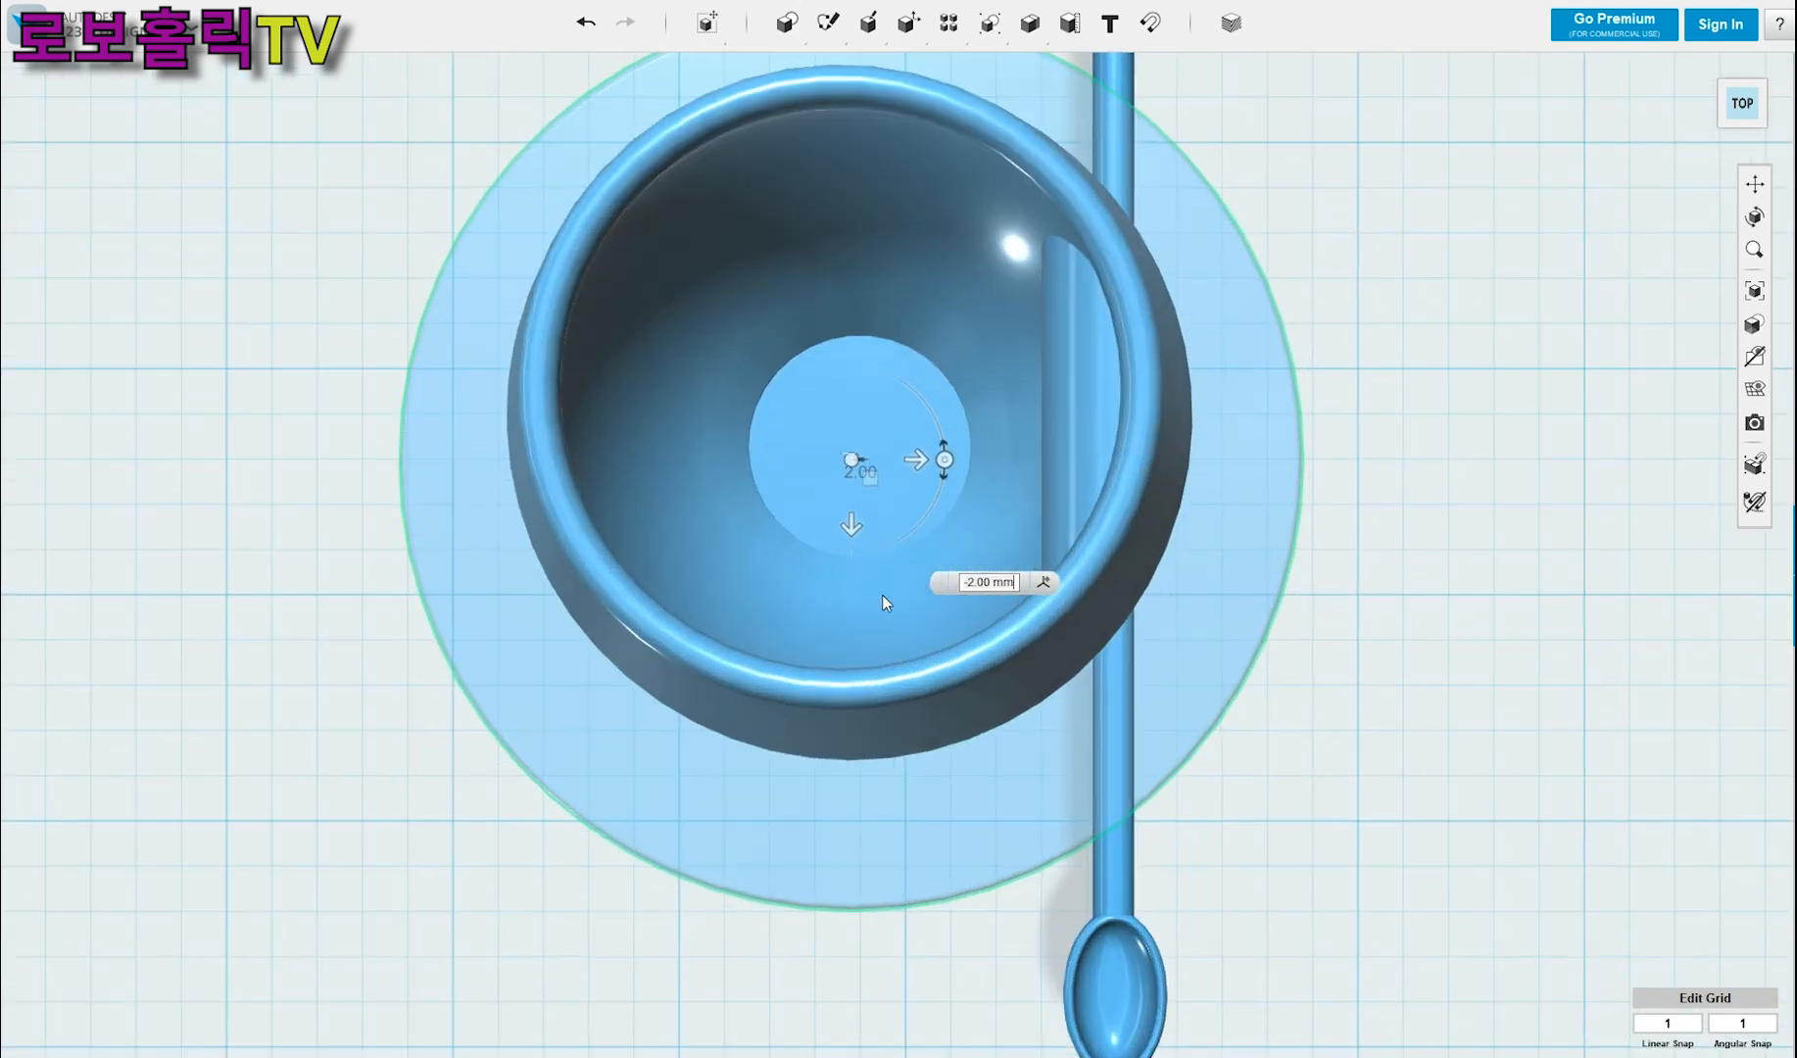
{"action": "left_click_drag", "start_coordinate": [851, 529], "coordinate": [852, 521]}
{"action": "left_click_drag", "start_coordinate": [925, 454], "coordinate": [929, 456]}
{"action": "left_click", "coordinate": [922, 455]}
- Select the cup, spoon and saucer together and raise them 2 mm so that the saucer sits on the grid
{"action": "scroll", "coordinate": [921, 467], "scroll_direction": "down", "scroll_amount": 3}
{"action": "right_click_drag", "start_coordinate": [1292, 662], "coordinate": [1208, 742]}
{"action": "left_click_drag", "start_coordinate": [654, 484], "coordinate": [510, 272]}
{"action": "right_click_drag", "start_coordinate": [1204, 408], "coordinate": [1268, 462]}
{"action": "key", "text": "ctrl+t"}
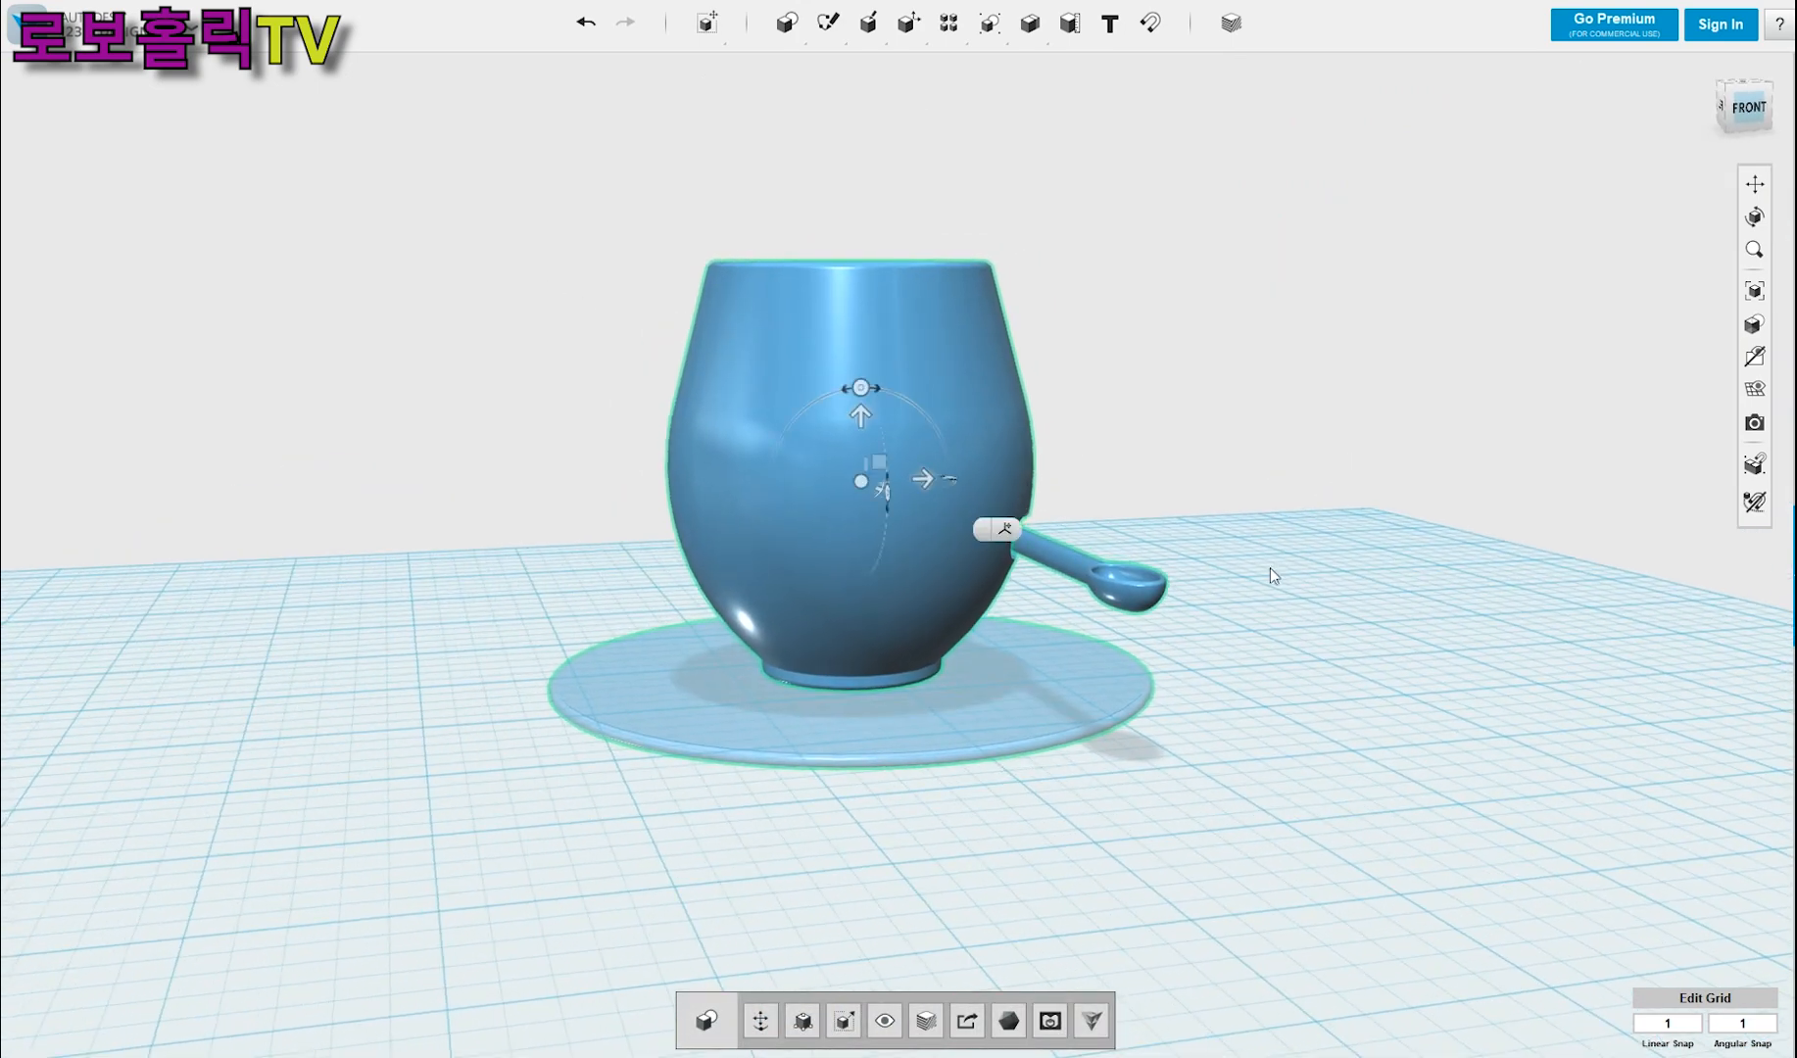
{"action": "left_click_drag", "start_coordinate": [867, 402], "coordinate": [867, 398]}
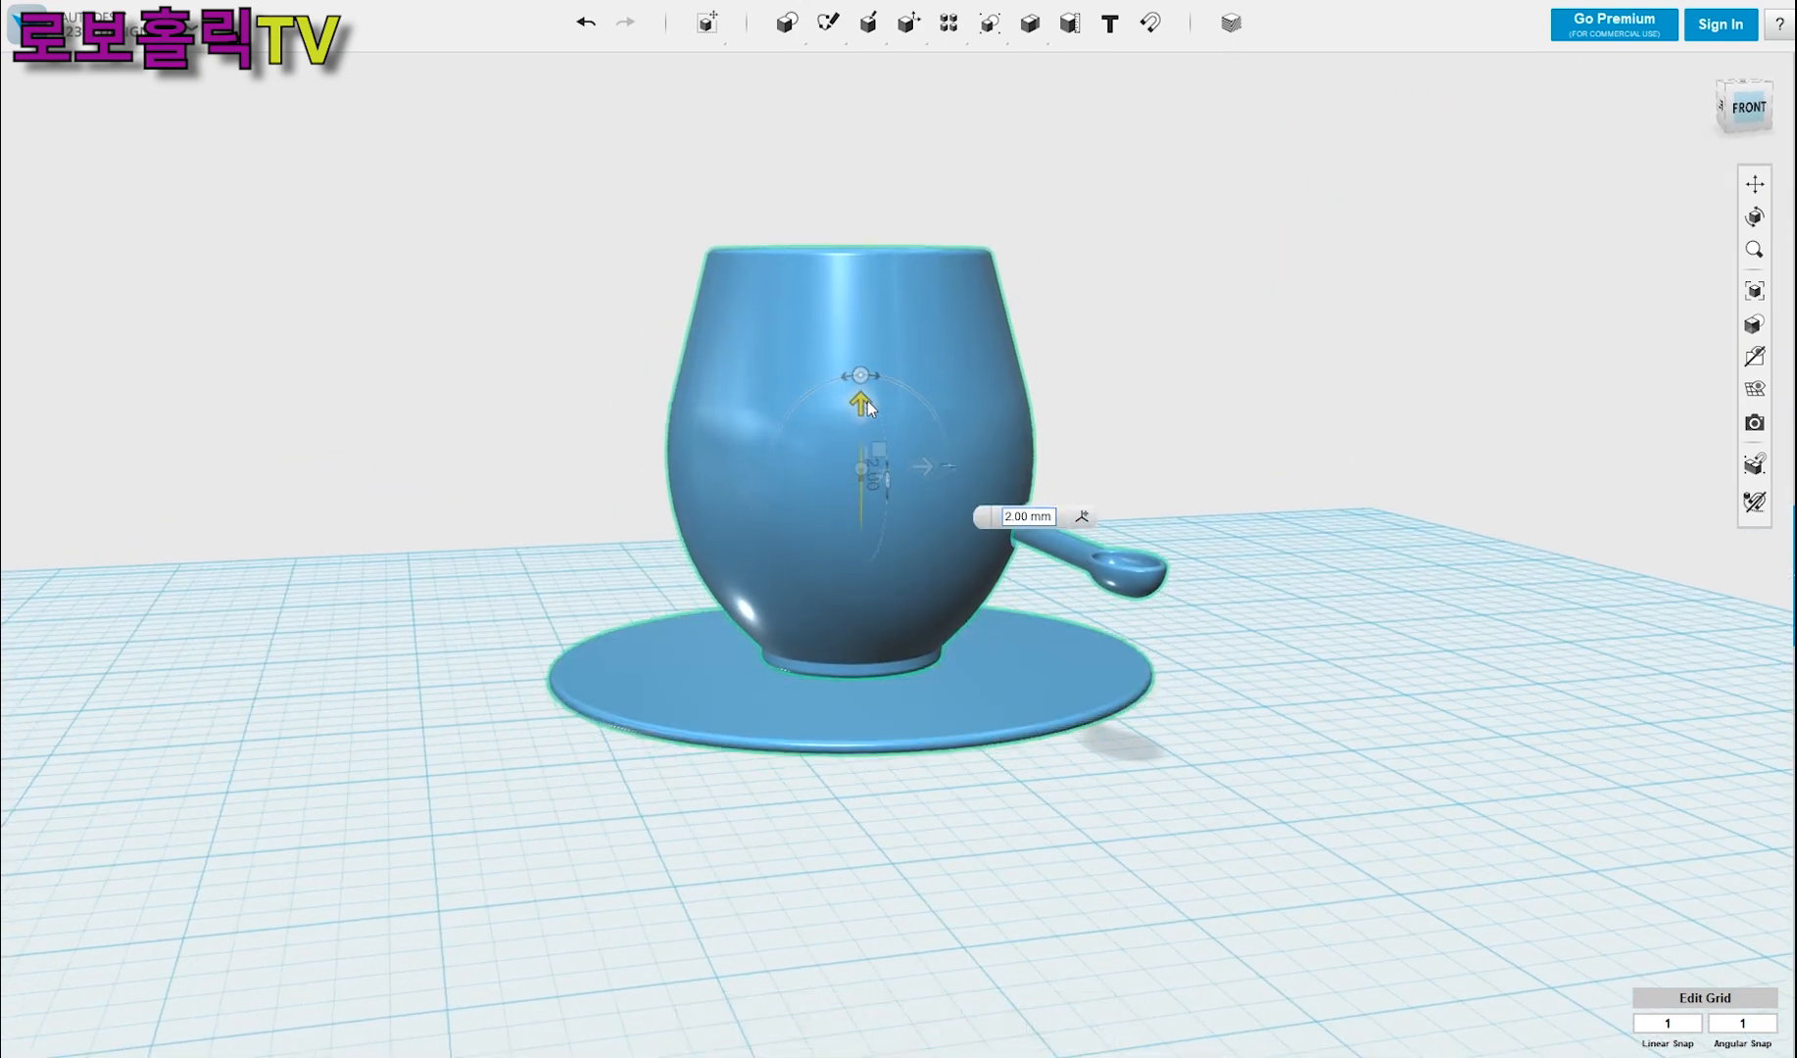
{"action": "left_click", "coordinate": [1232, 521]}
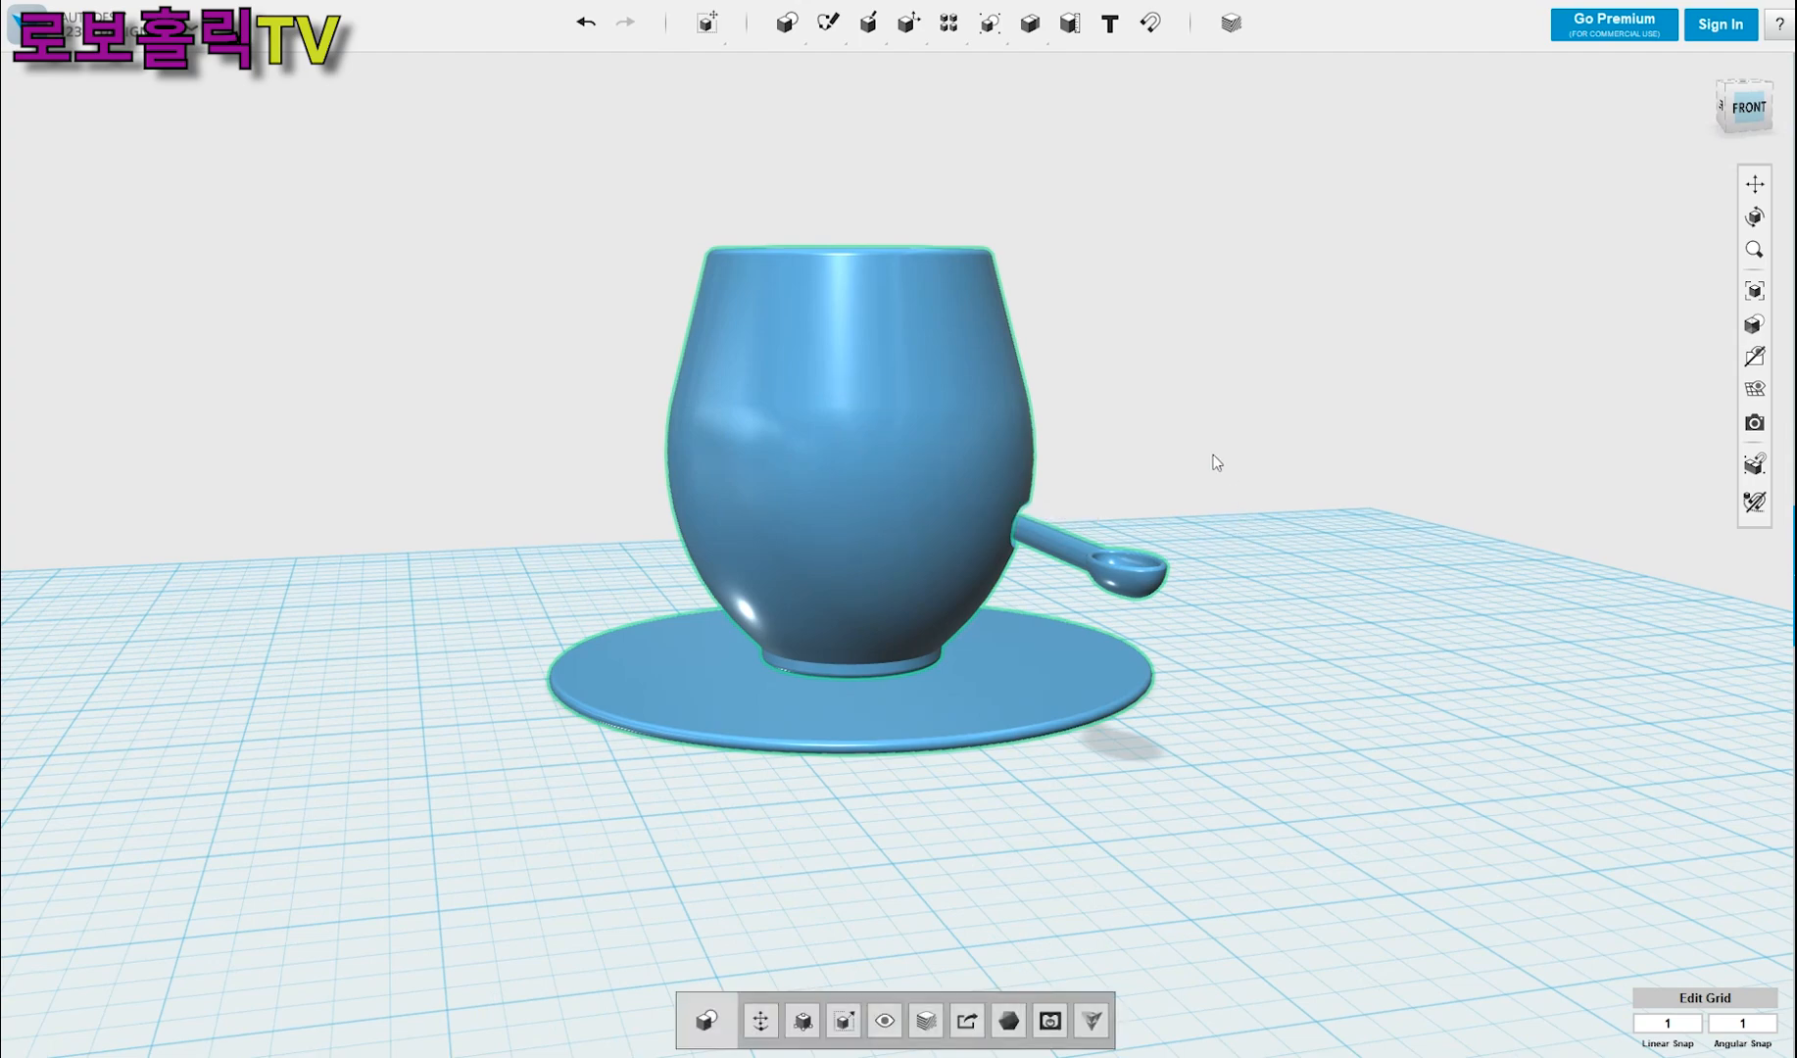
{"action": "right_click_drag", "start_coordinate": [1244, 472], "coordinate": [1360, 574]}
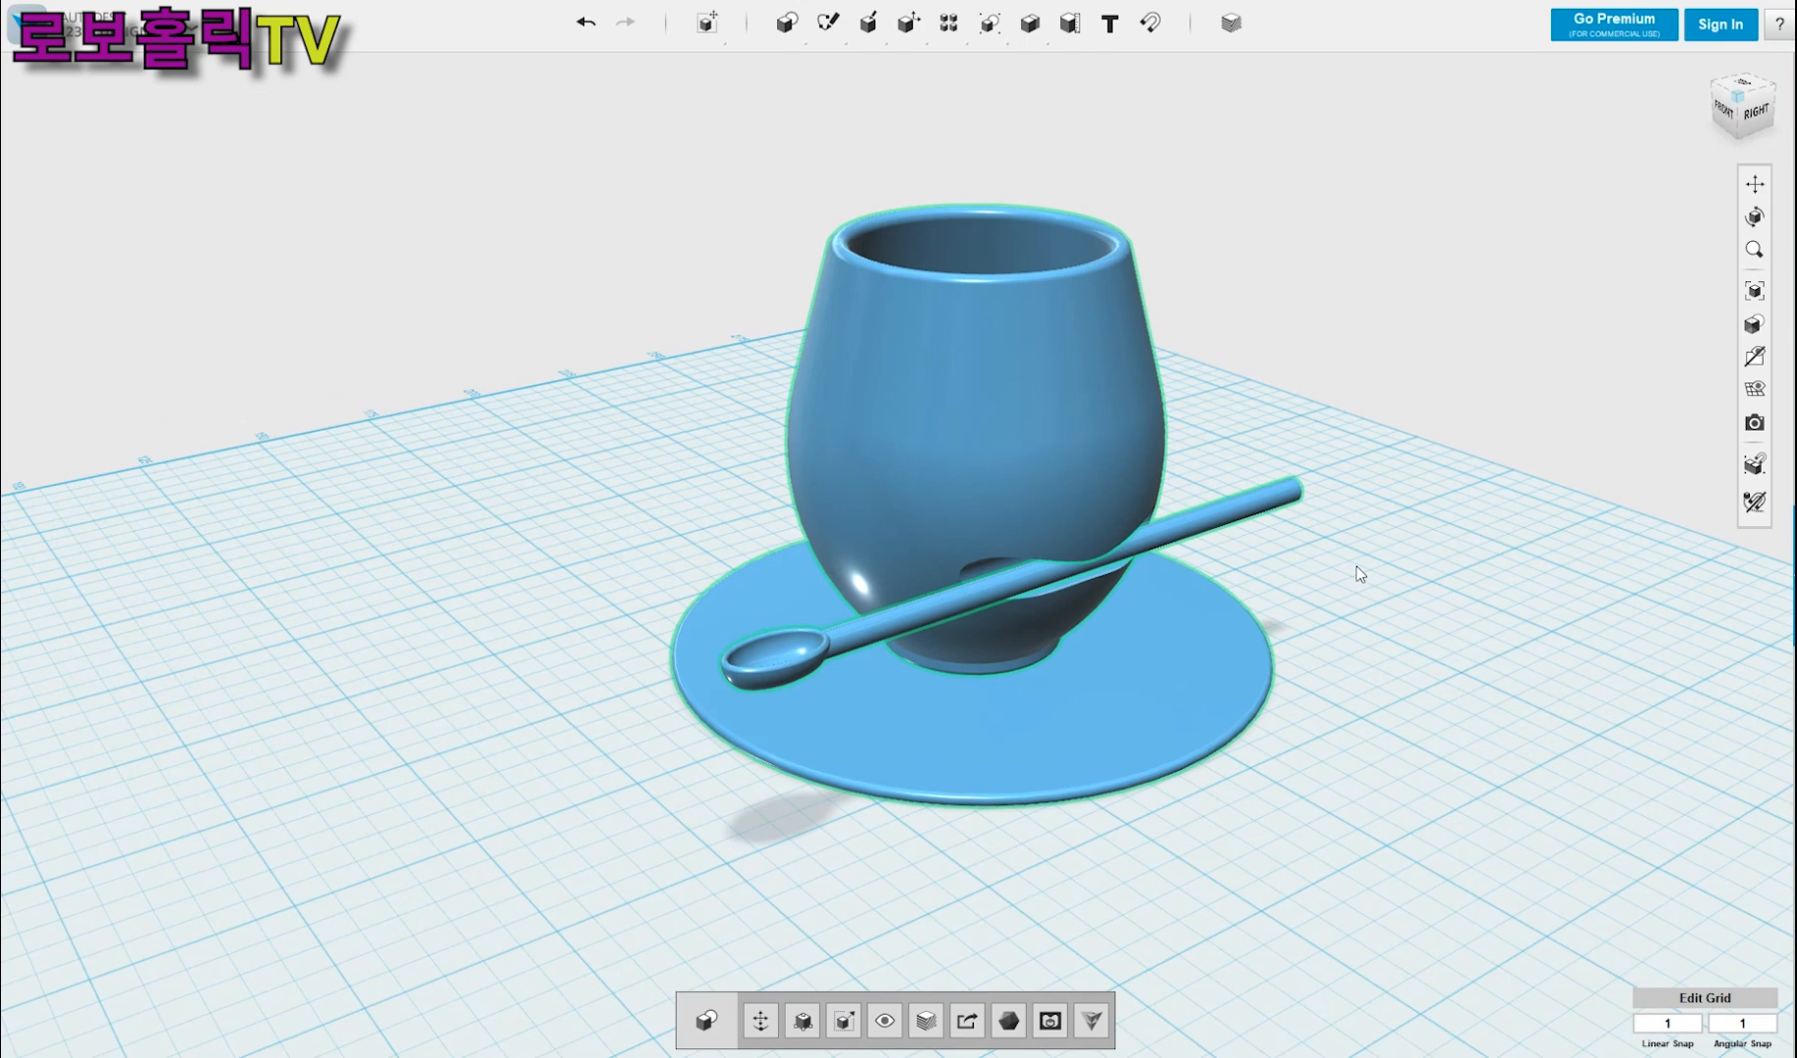
{"action": "left_click", "coordinate": [1439, 587]}
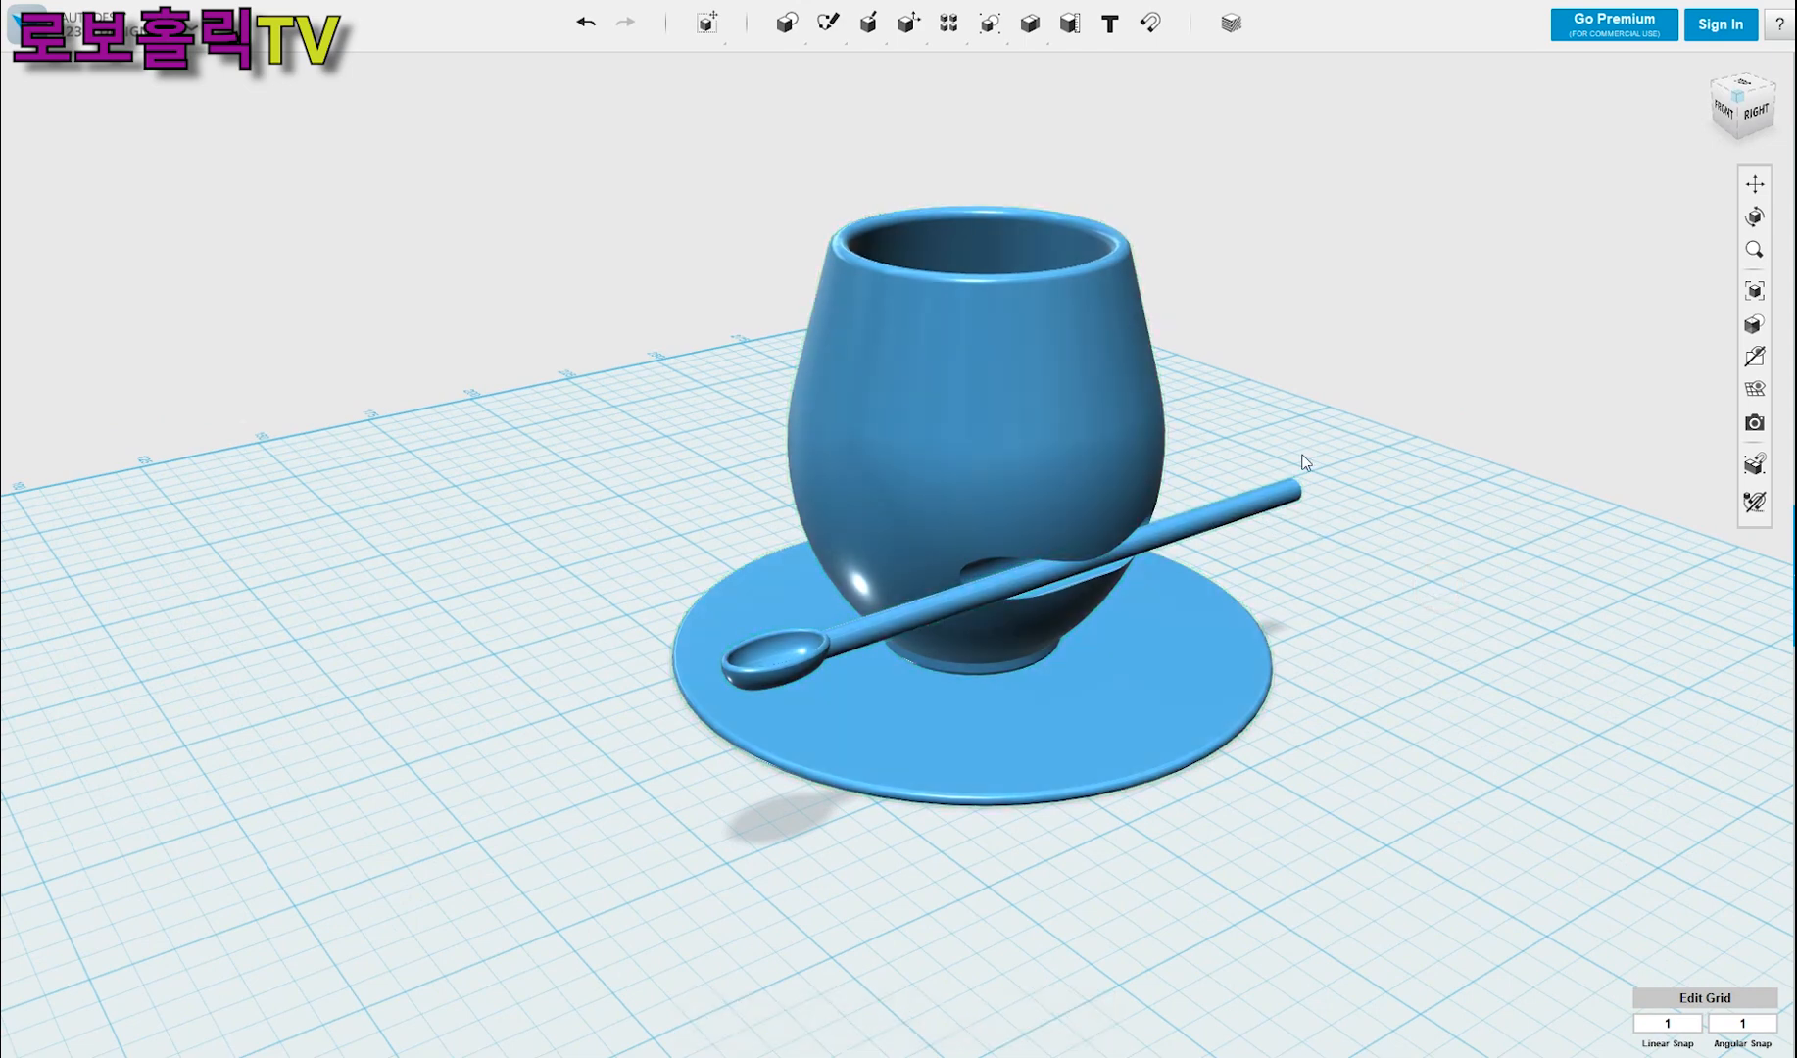
- Open the materials library and apply the Poly Smoke plastic to the spoon
{"action": "right_click_drag", "start_coordinate": [1393, 563], "coordinate": [1376, 563]}
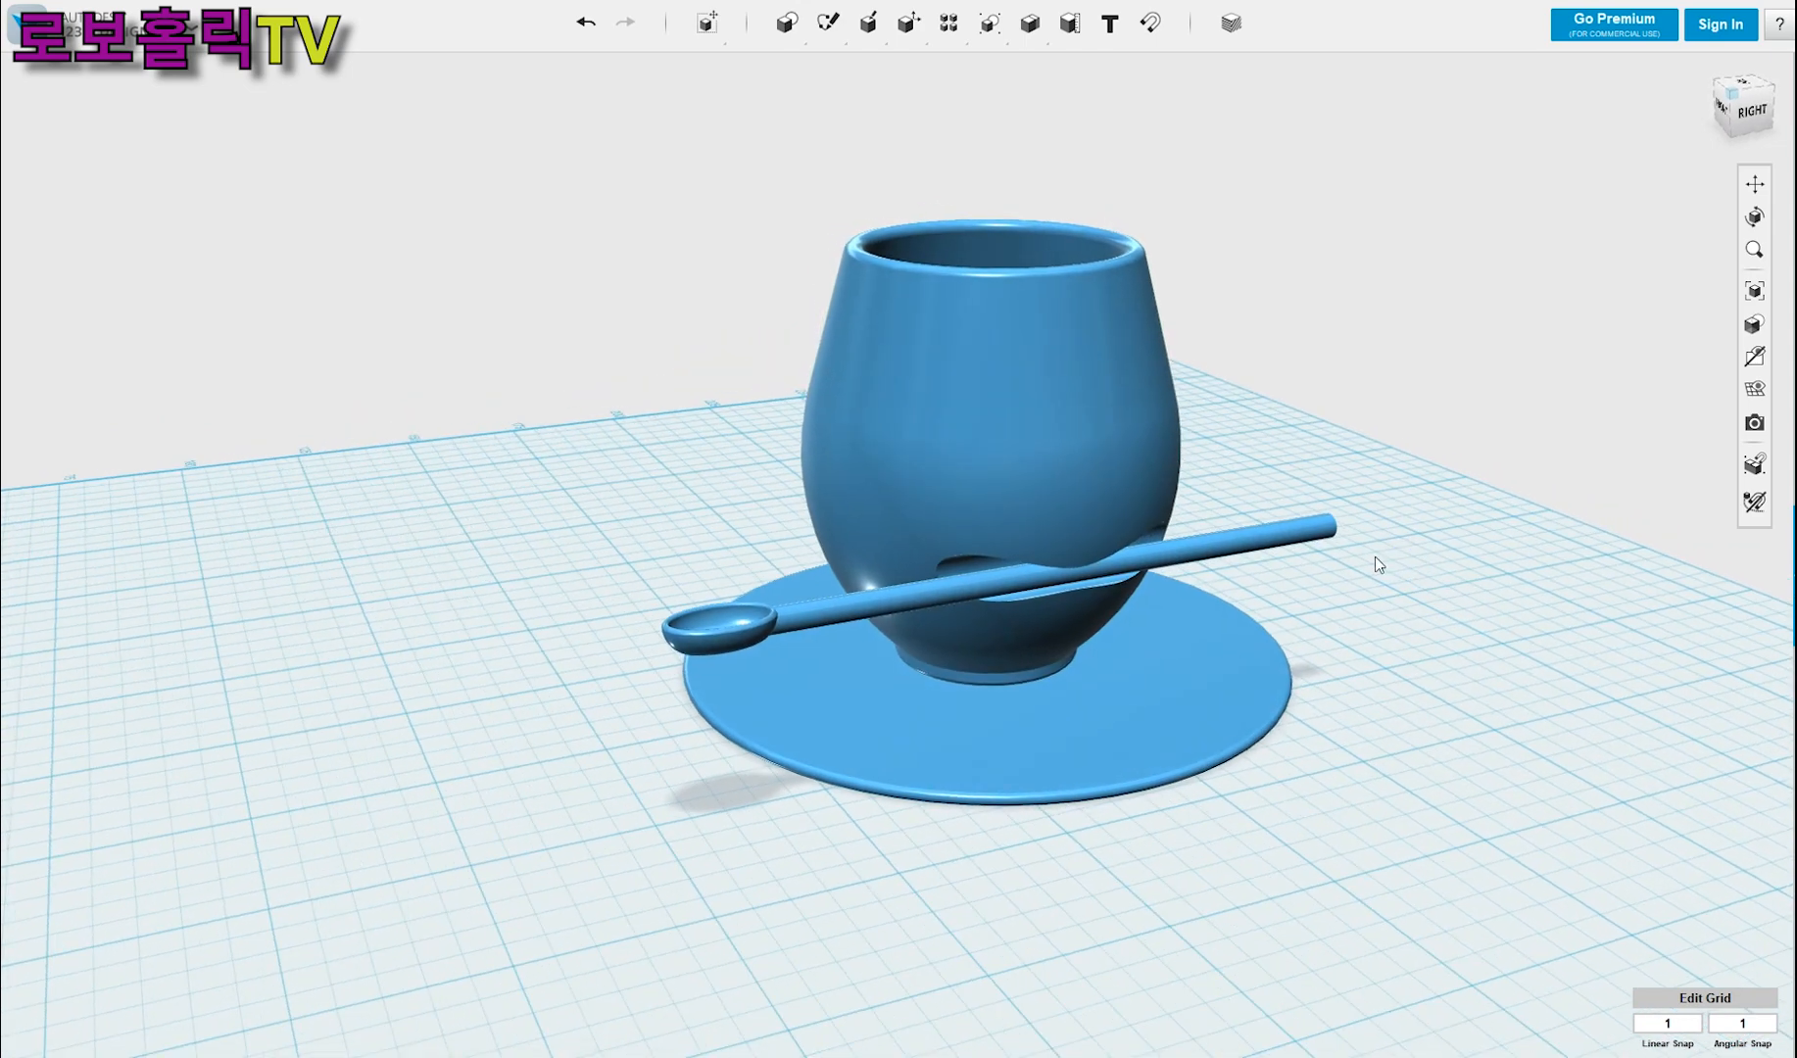
{"action": "left_click", "coordinate": [1231, 24]}
{"action": "left_click_drag", "start_coordinate": [859, 716], "coordinate": [1457, 403]}
{"action": "scroll", "coordinate": [1435, 526], "scroll_direction": "down", "scroll_amount": 5}
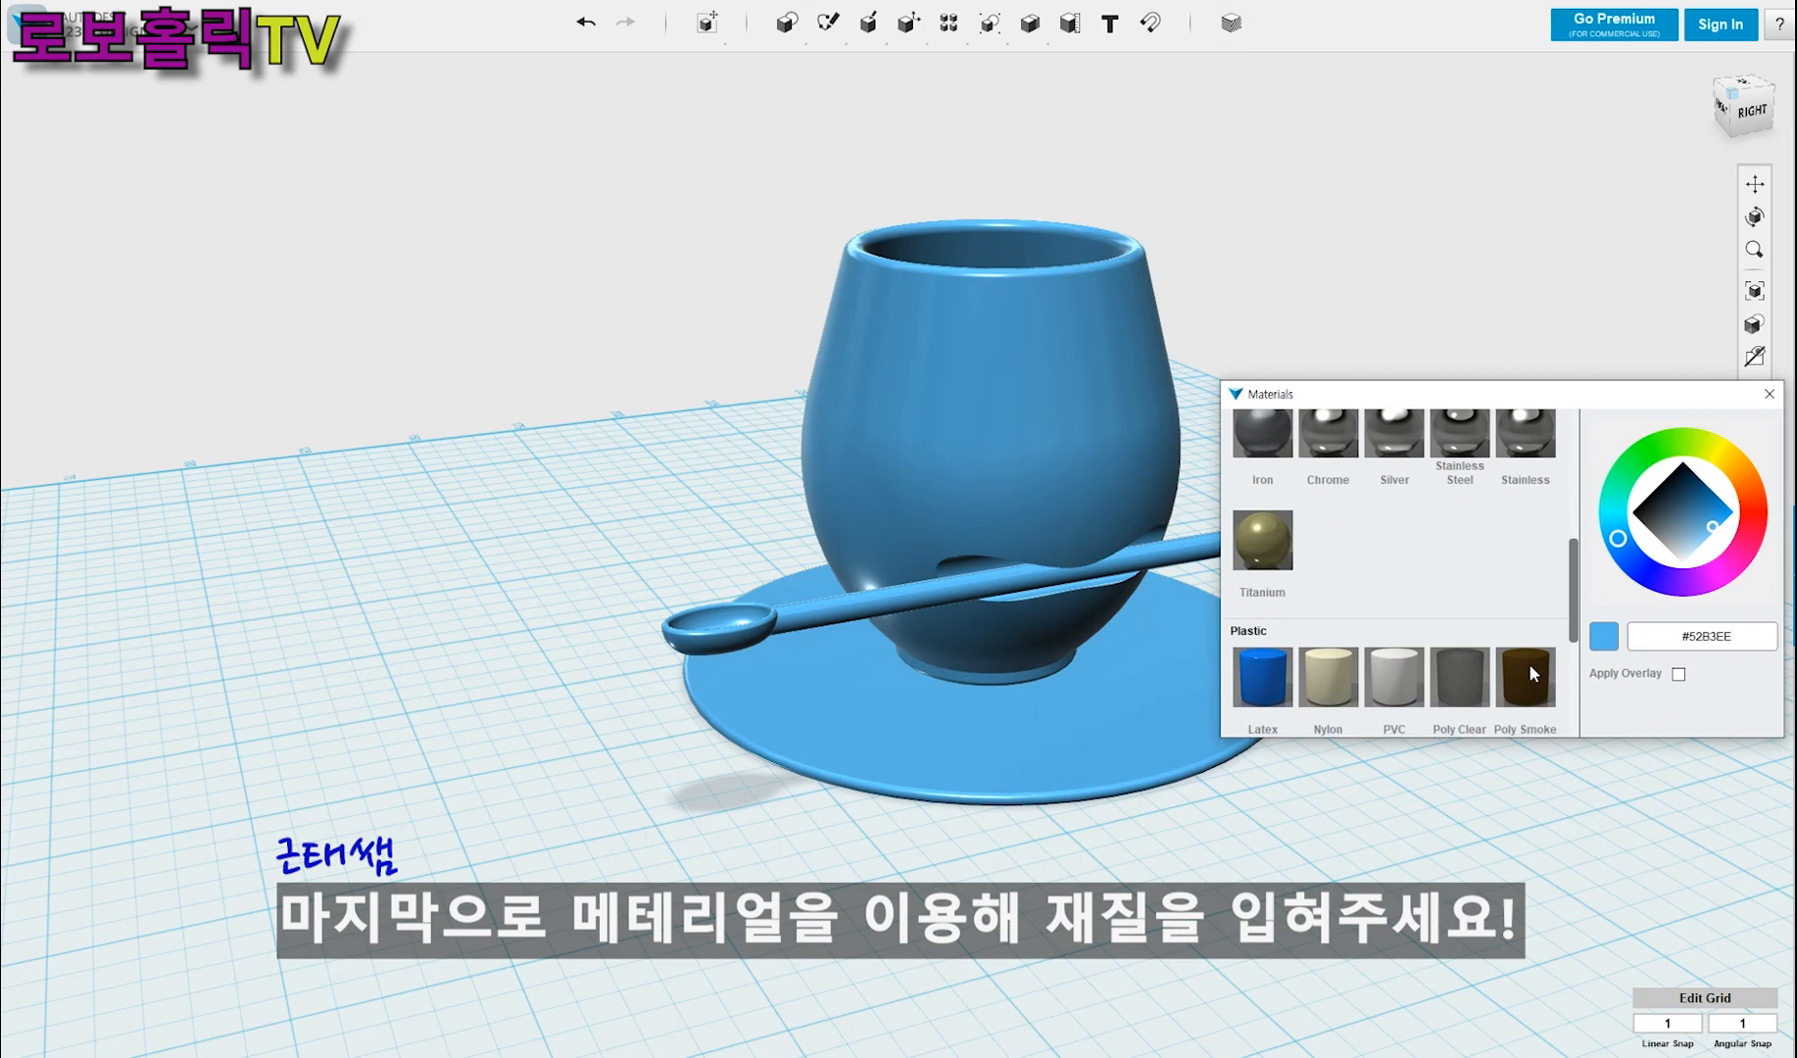
{"action": "left_click", "coordinate": [1531, 675]}
{"action": "left_click", "coordinate": [807, 603]}
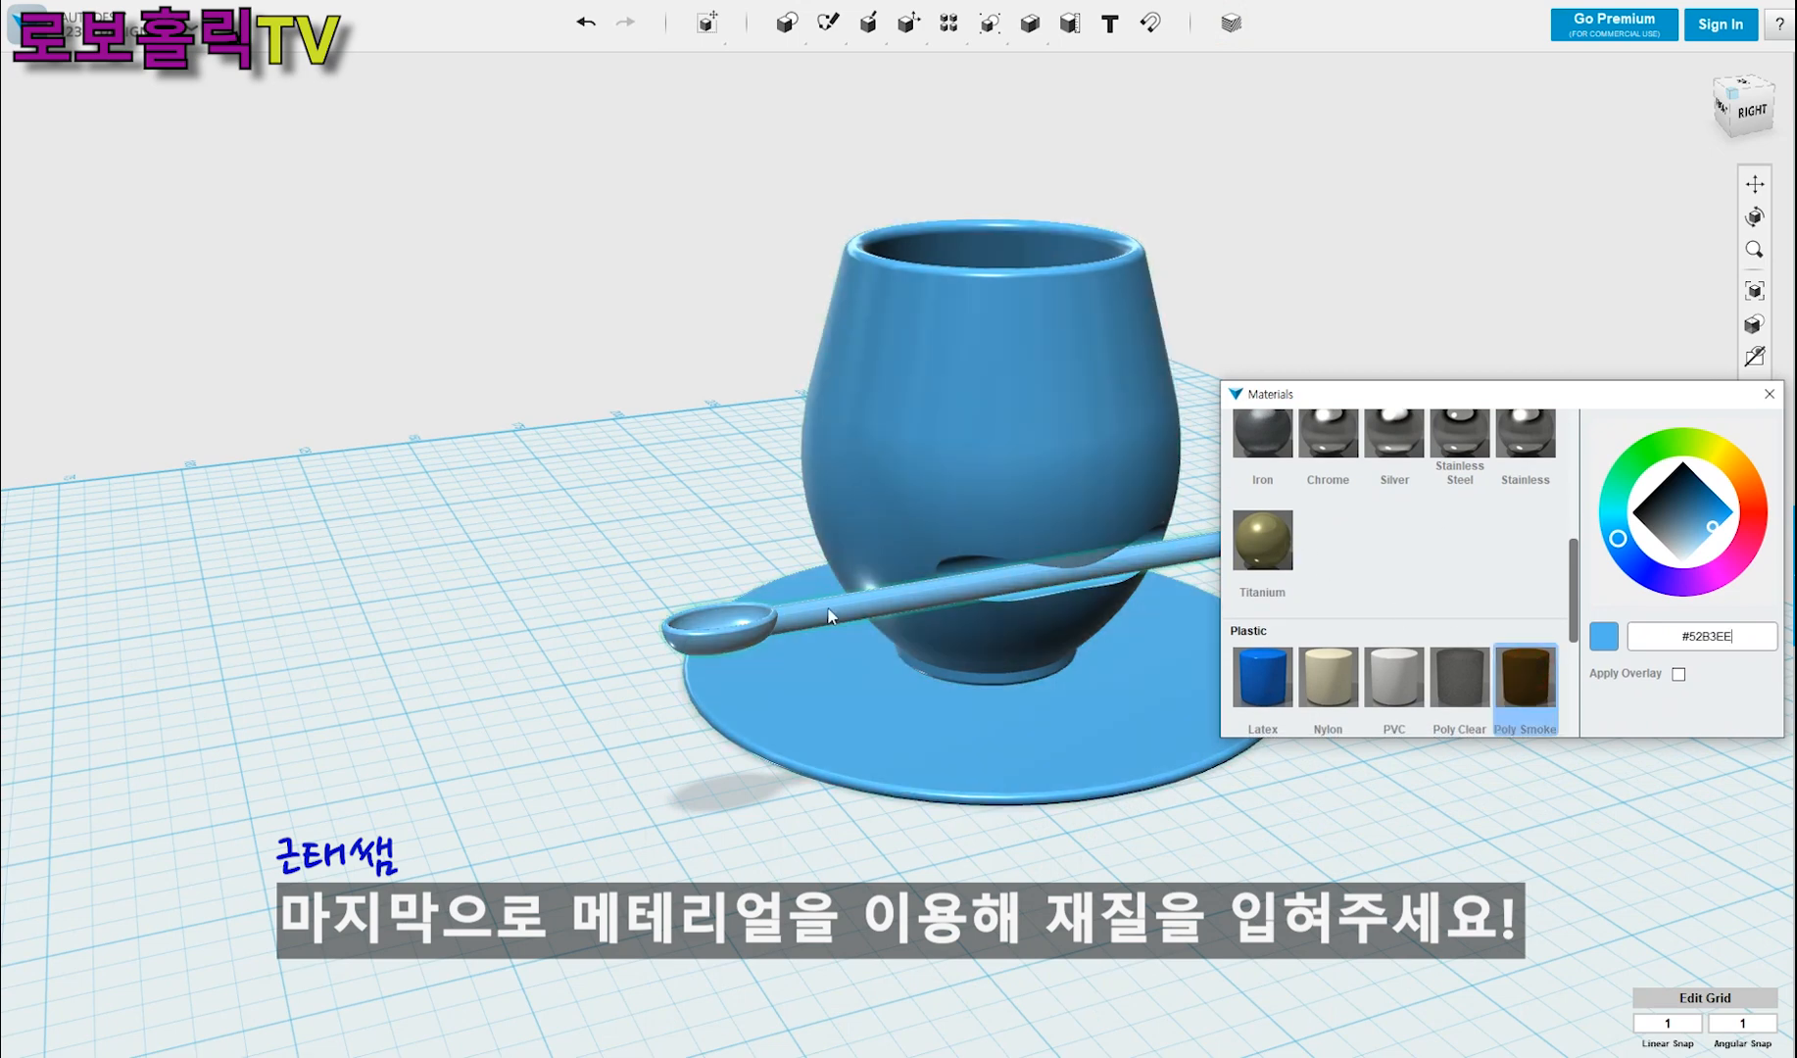
- Apply the Walnut wood material to the spoon and the saucer
{"action": "scroll", "coordinate": [1372, 622], "scroll_direction": "down", "scroll_amount": 3}
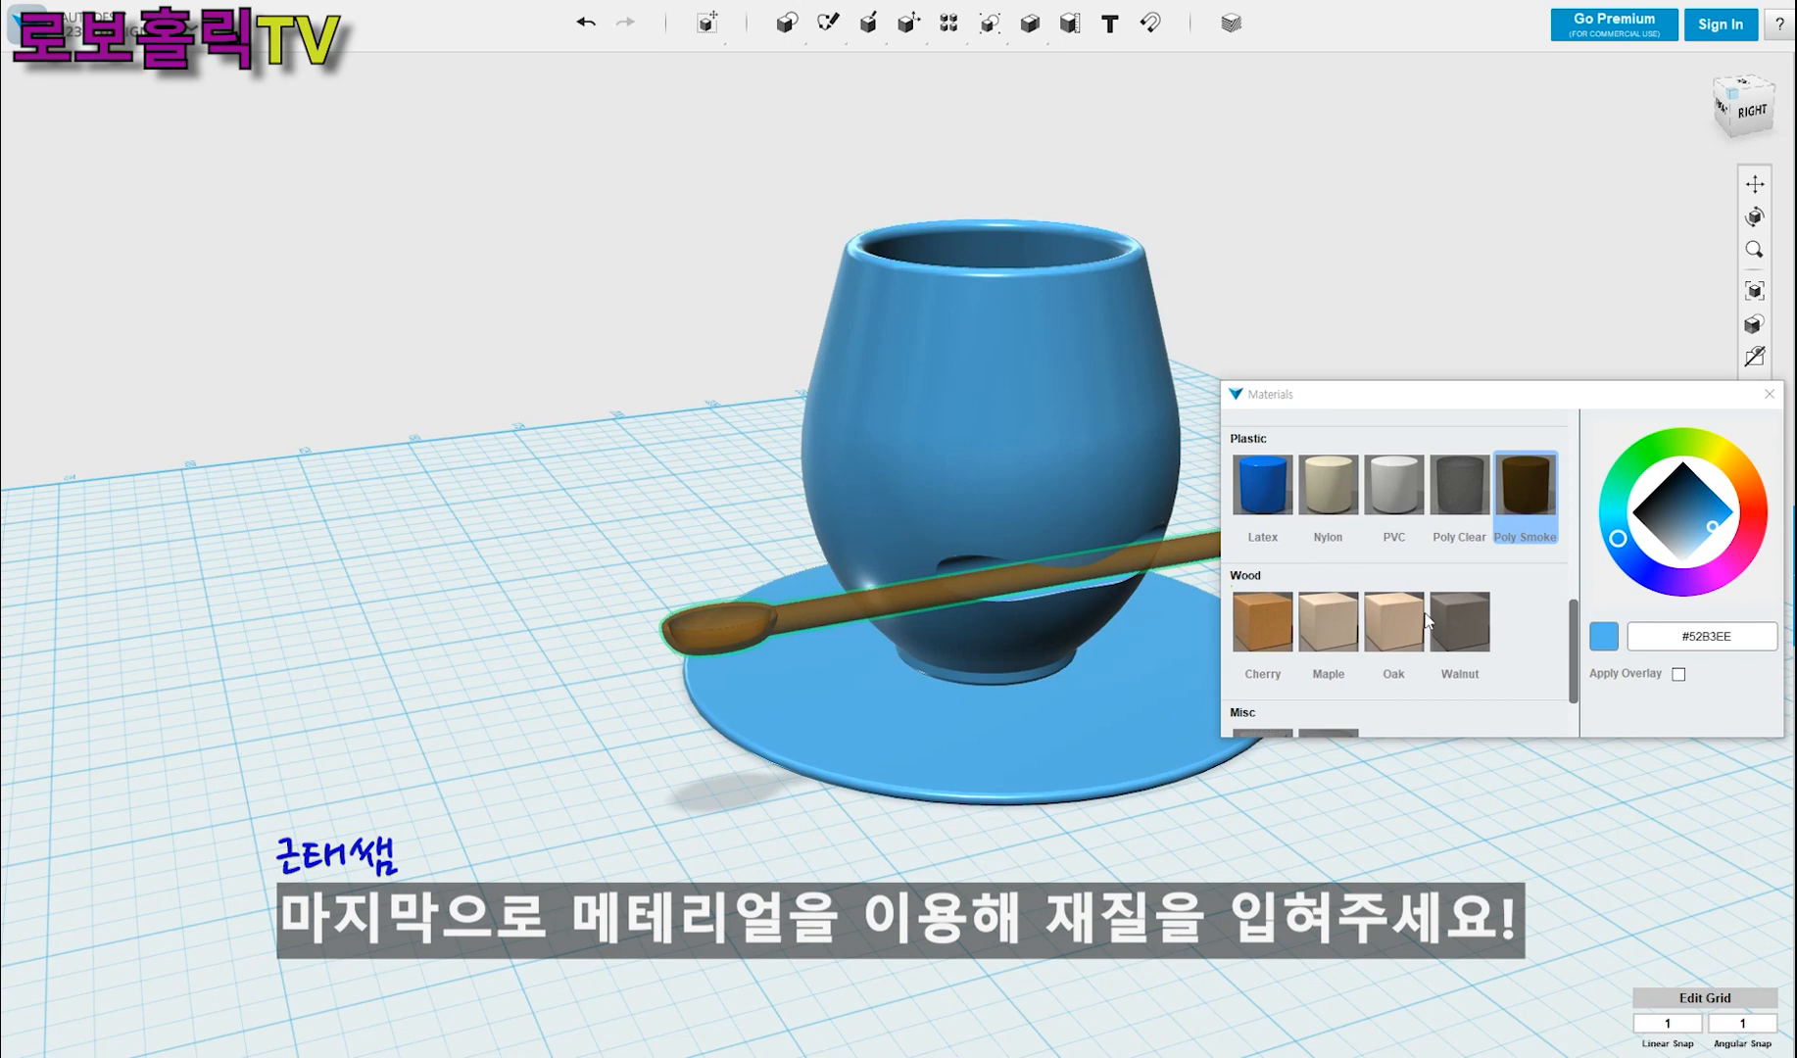
{"action": "left_click", "coordinate": [1470, 539]}
{"action": "left_click", "coordinate": [811, 619]}
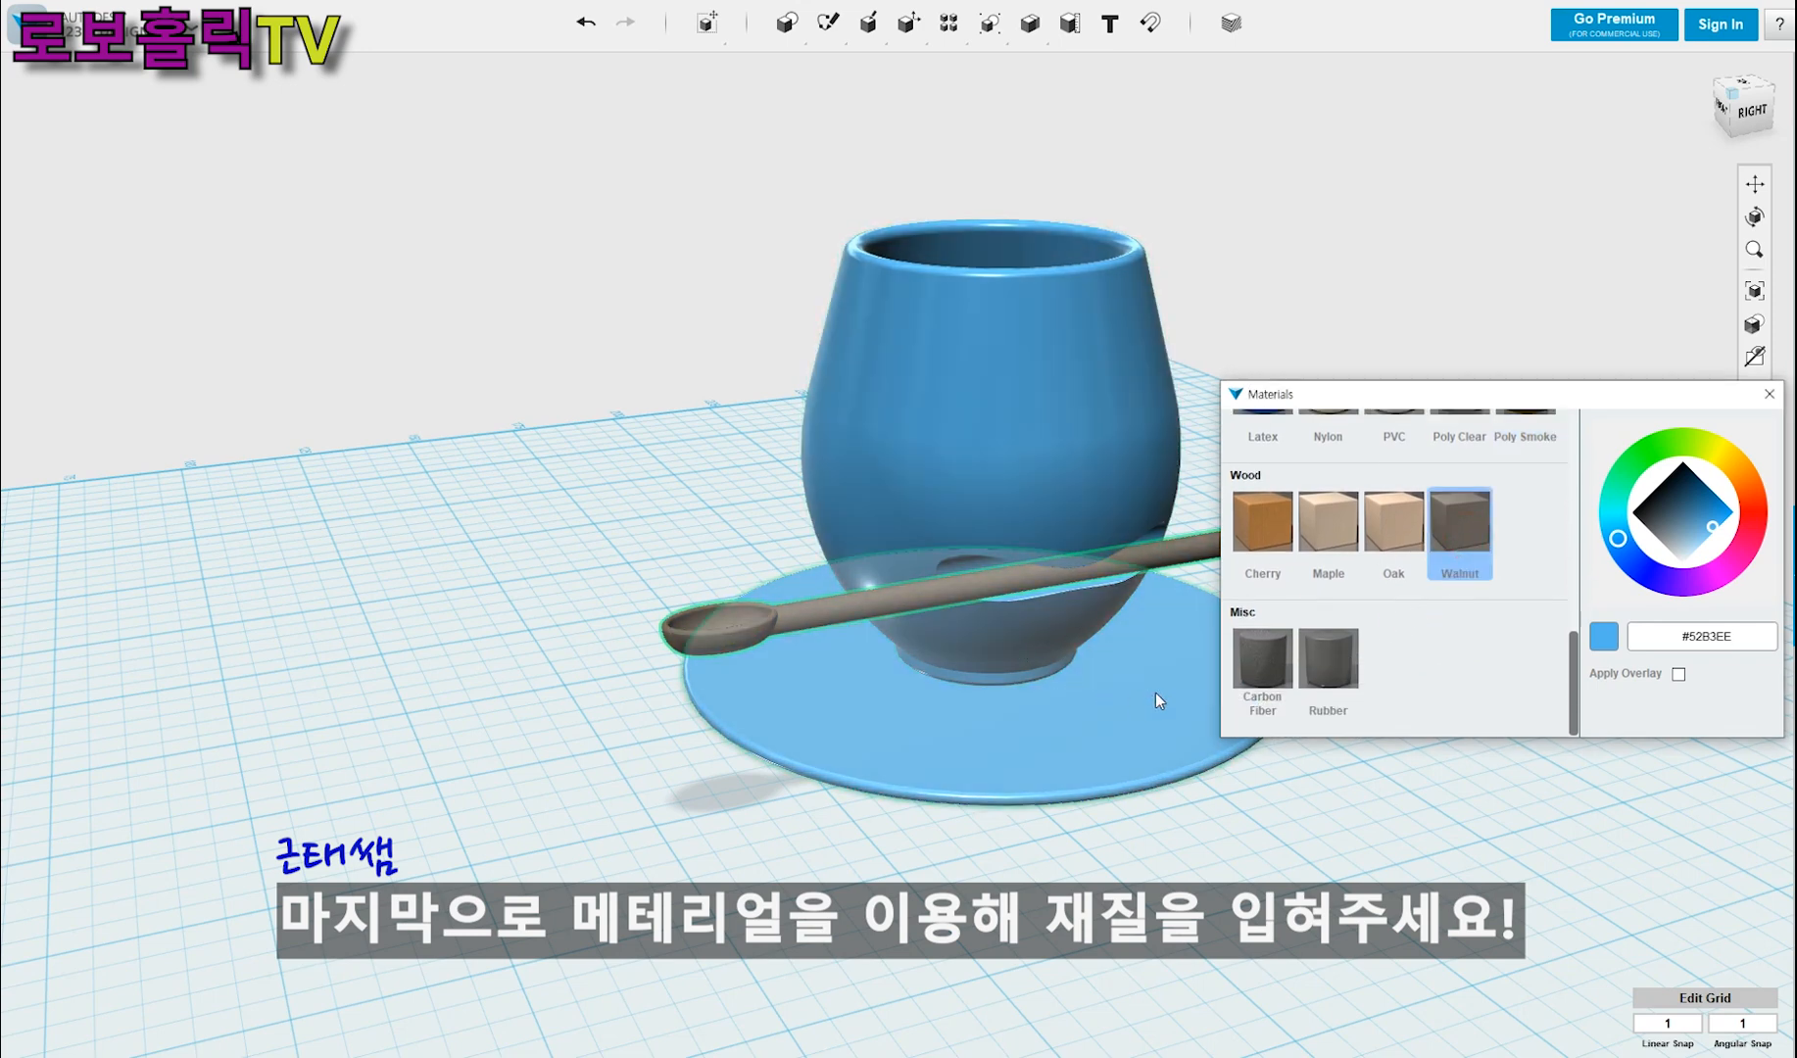
{"action": "left_click", "coordinate": [1162, 691]}
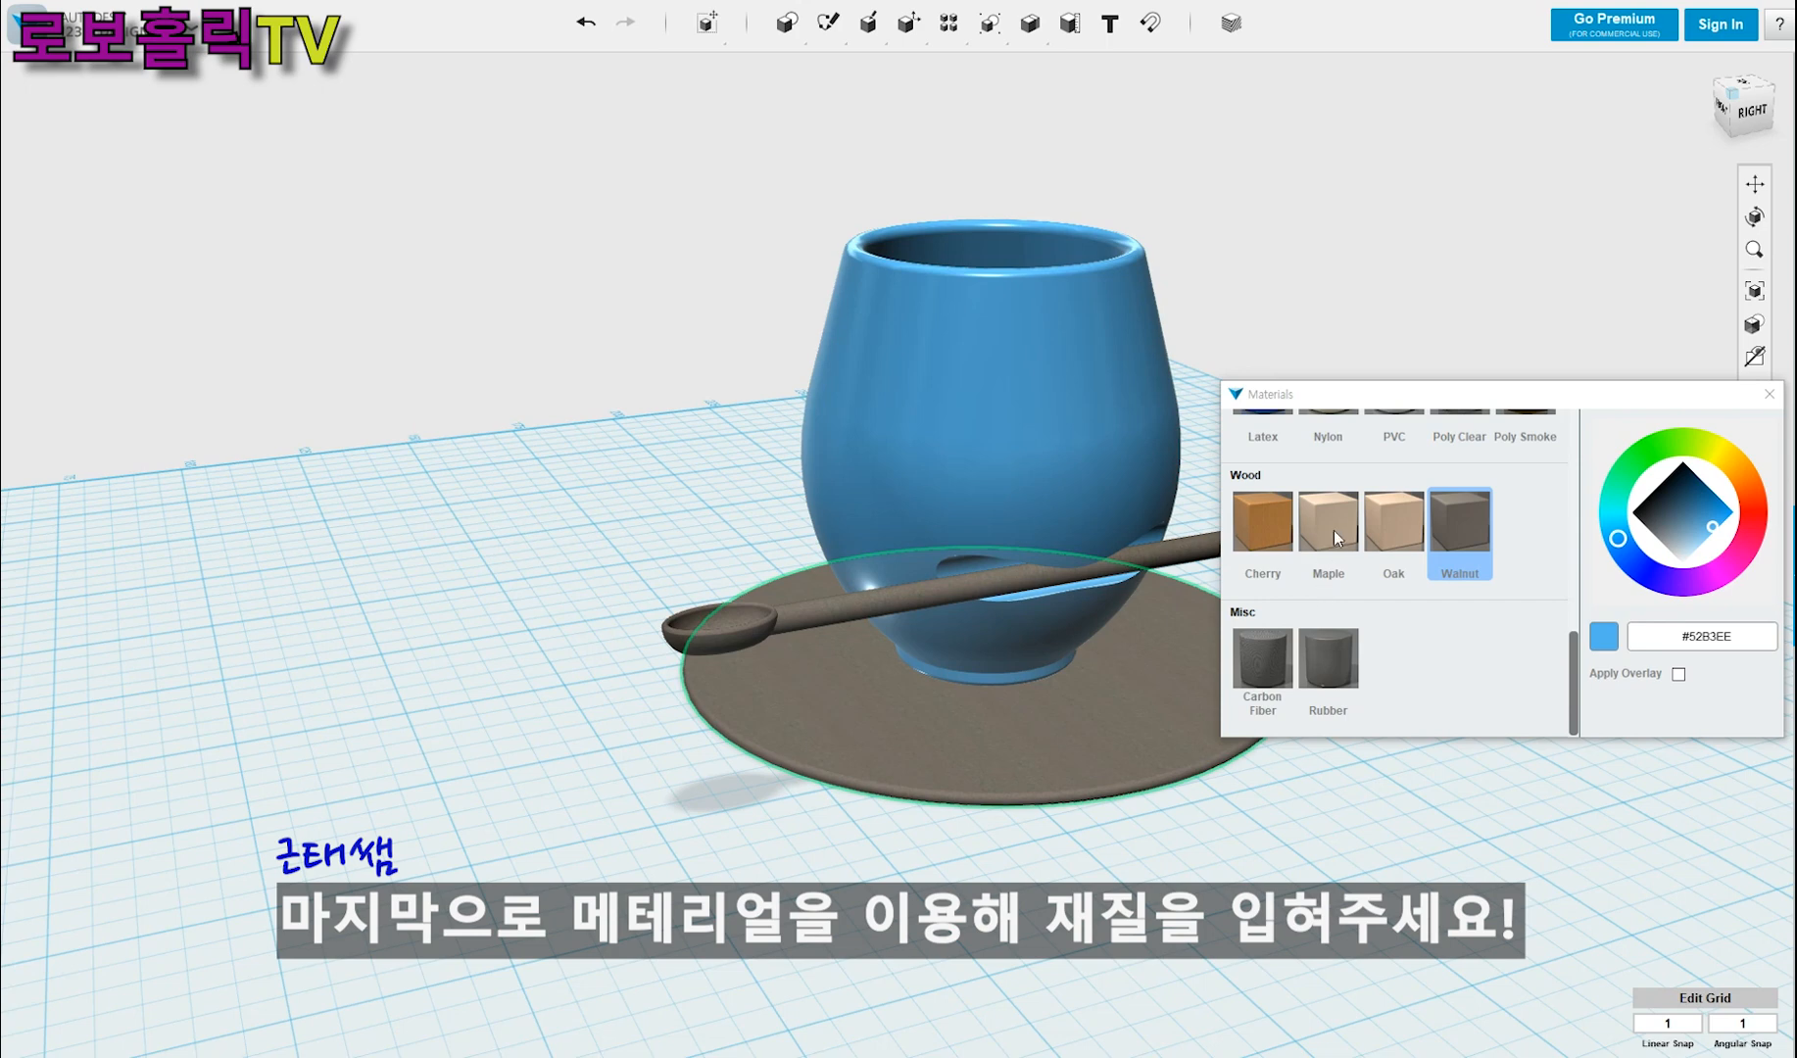
- Try the Walnut material on the cup and replace it with the Titanium metal
{"action": "left_click", "coordinate": [1341, 295]}
{"action": "left_click", "coordinate": [1103, 409]}
{"action": "scroll", "coordinate": [1397, 565], "scroll_direction": "up", "scroll_amount": 5}
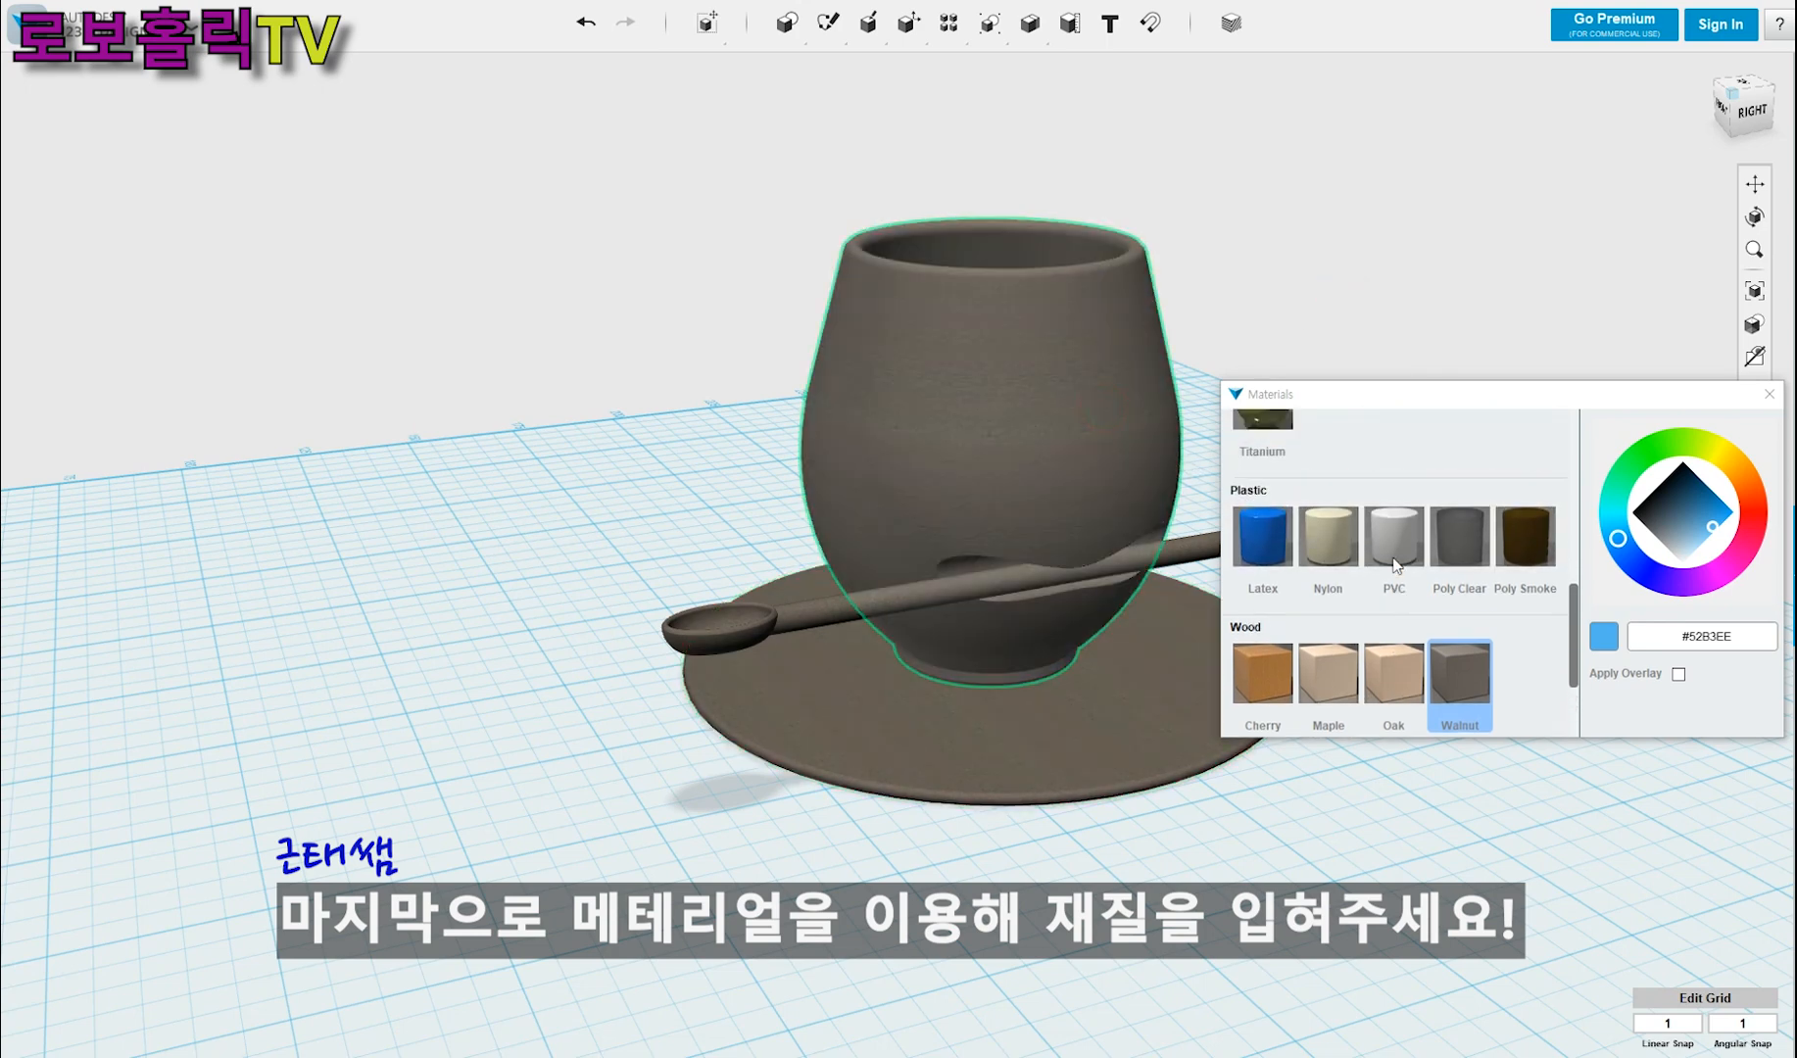
{"action": "scroll", "coordinate": [1397, 566], "scroll_direction": "down", "scroll_amount": 1}
{"action": "left_click", "coordinate": [1273, 560]}
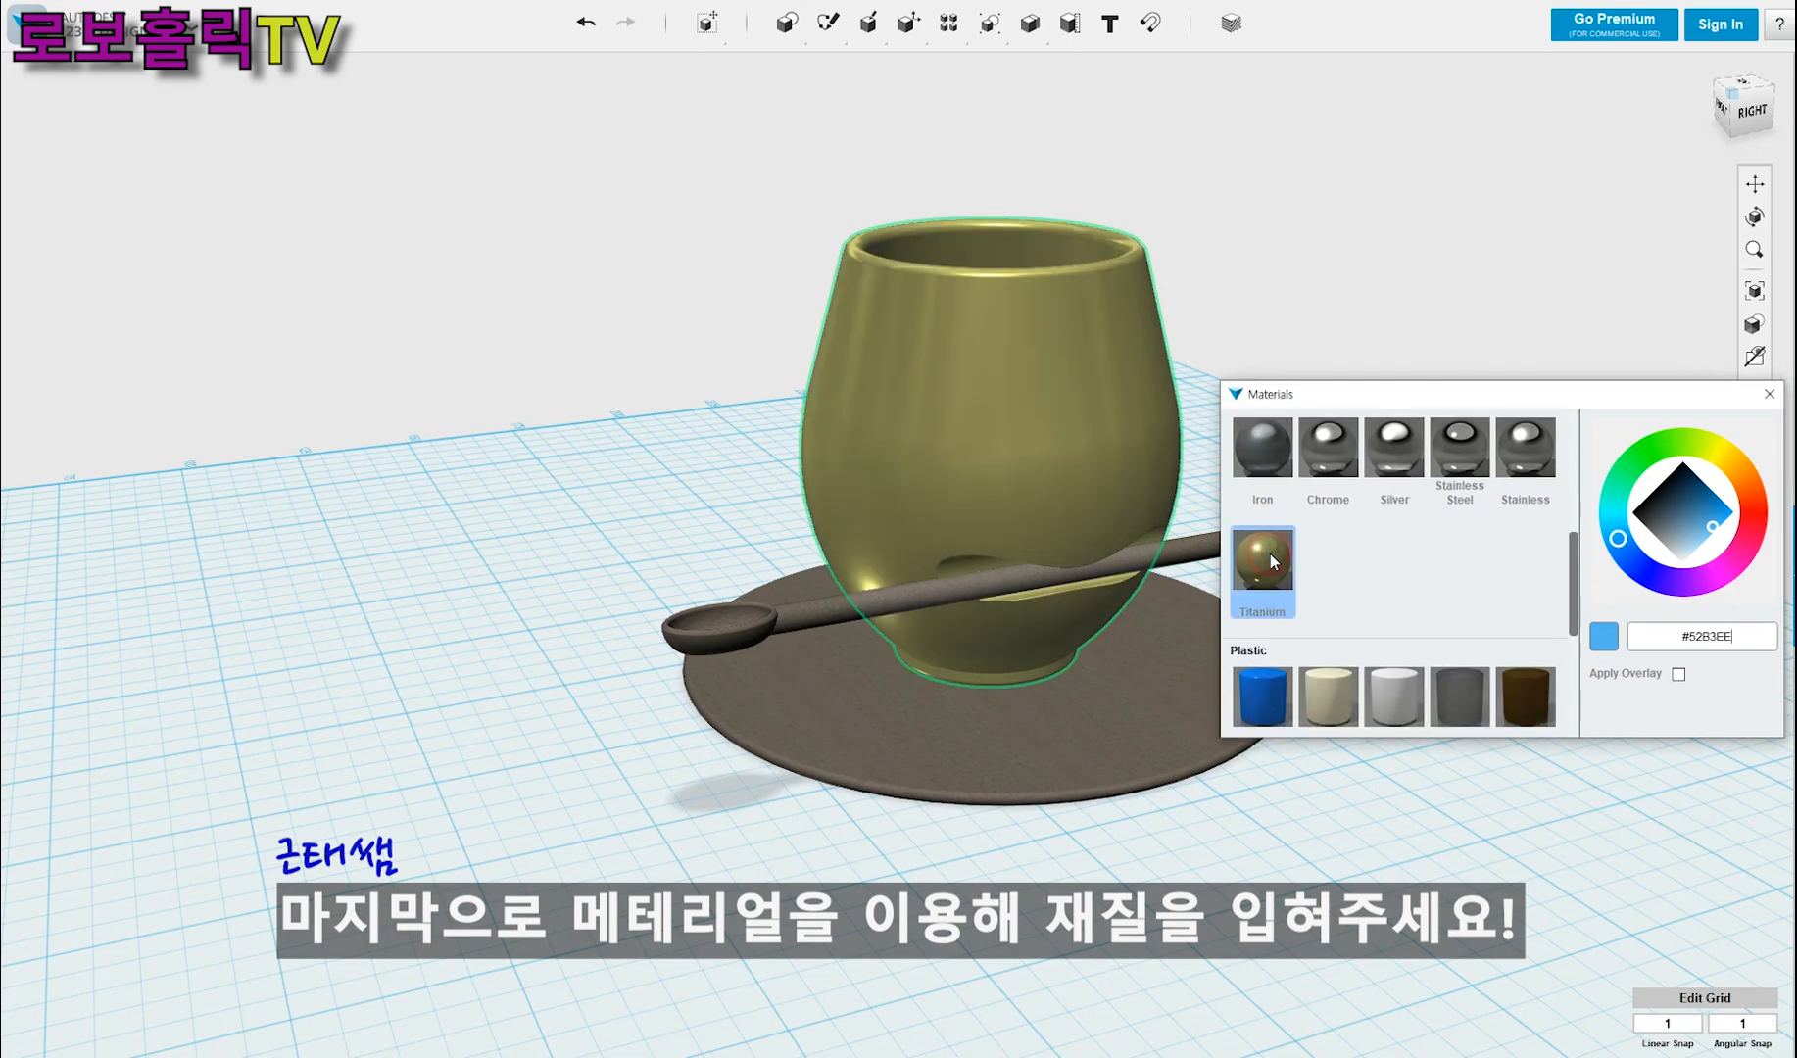
{"action": "mouse_move", "coordinate": [1264, 276]}
{"action": "right_mouse_down"}
{"action": "mouse_move", "coordinate": [1323, 293]}
{"action": "mouse_move", "coordinate": [1357, 376]}
{"action": "mouse_move", "coordinate": [1404, 366]}
{"action": "mouse_move", "coordinate": [1280, 338]}
{"action": "mouse_move", "coordinate": [1238, 266]}
{"action": "mouse_move", "coordinate": [1260, 260]}
{"action": "right_mouse_up"}
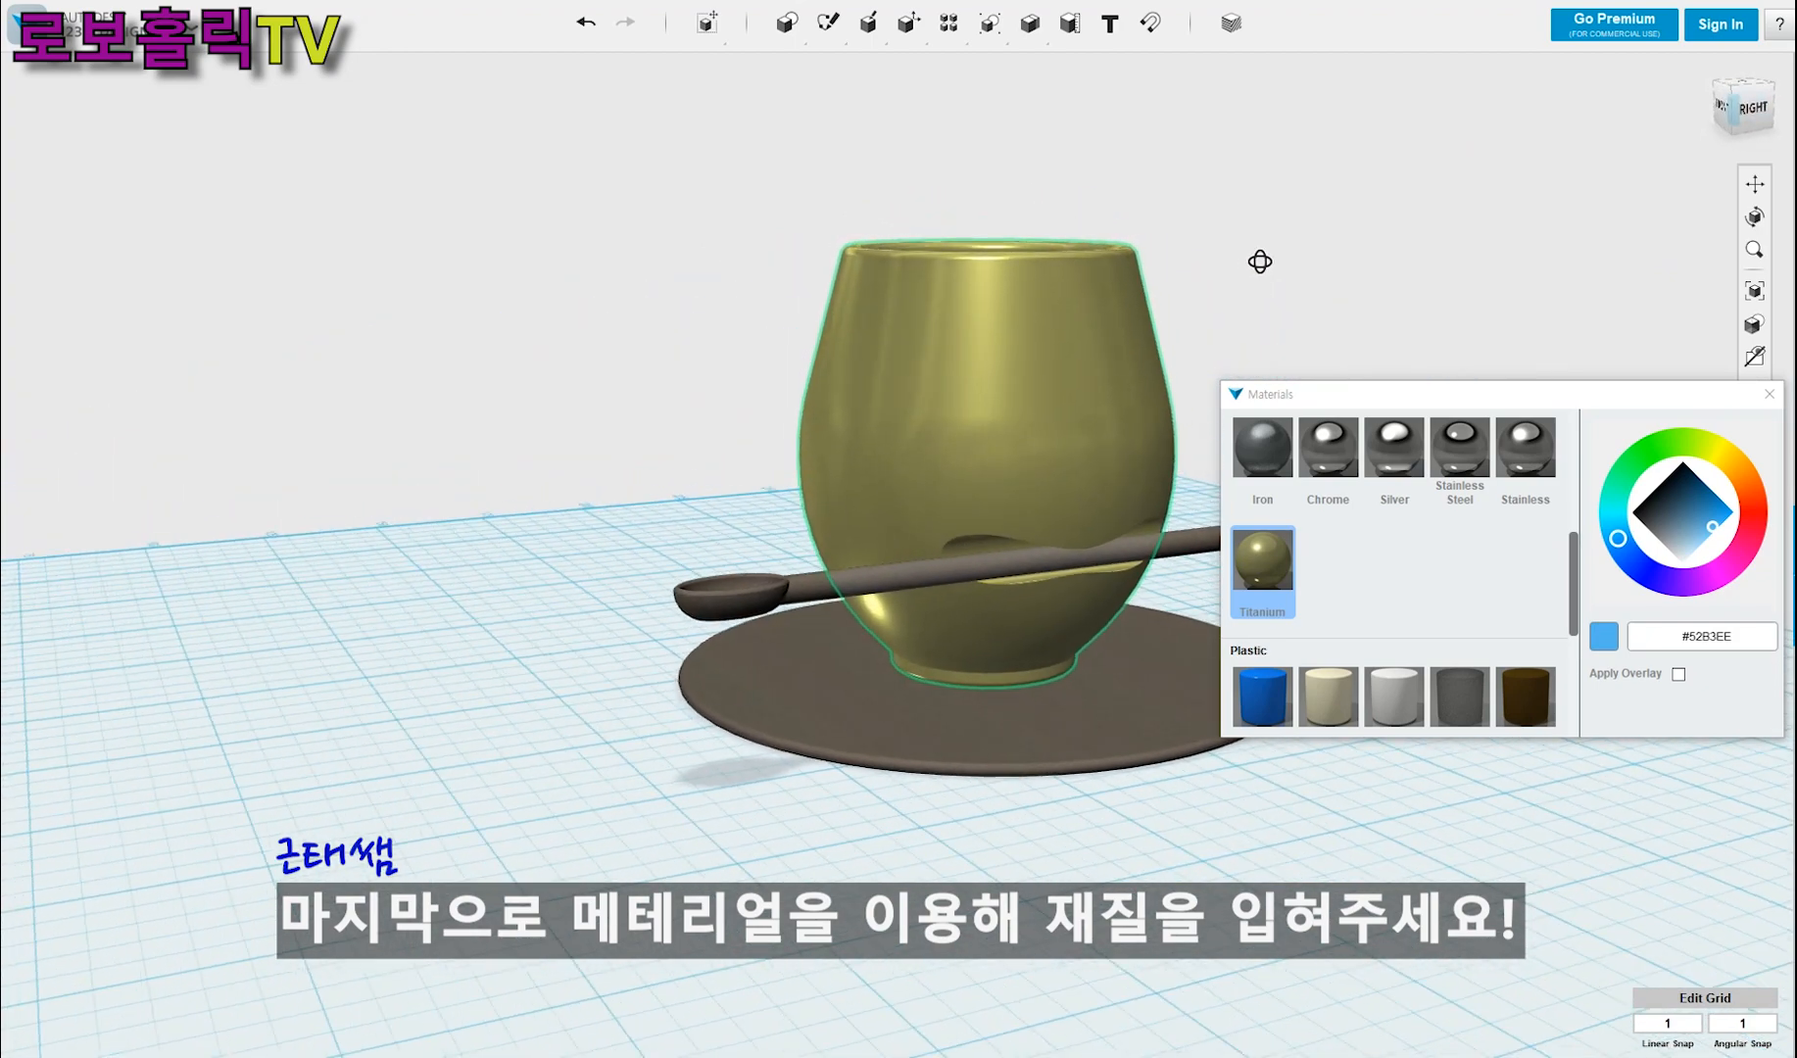
{"action": "left_click", "coordinate": [1770, 395]}
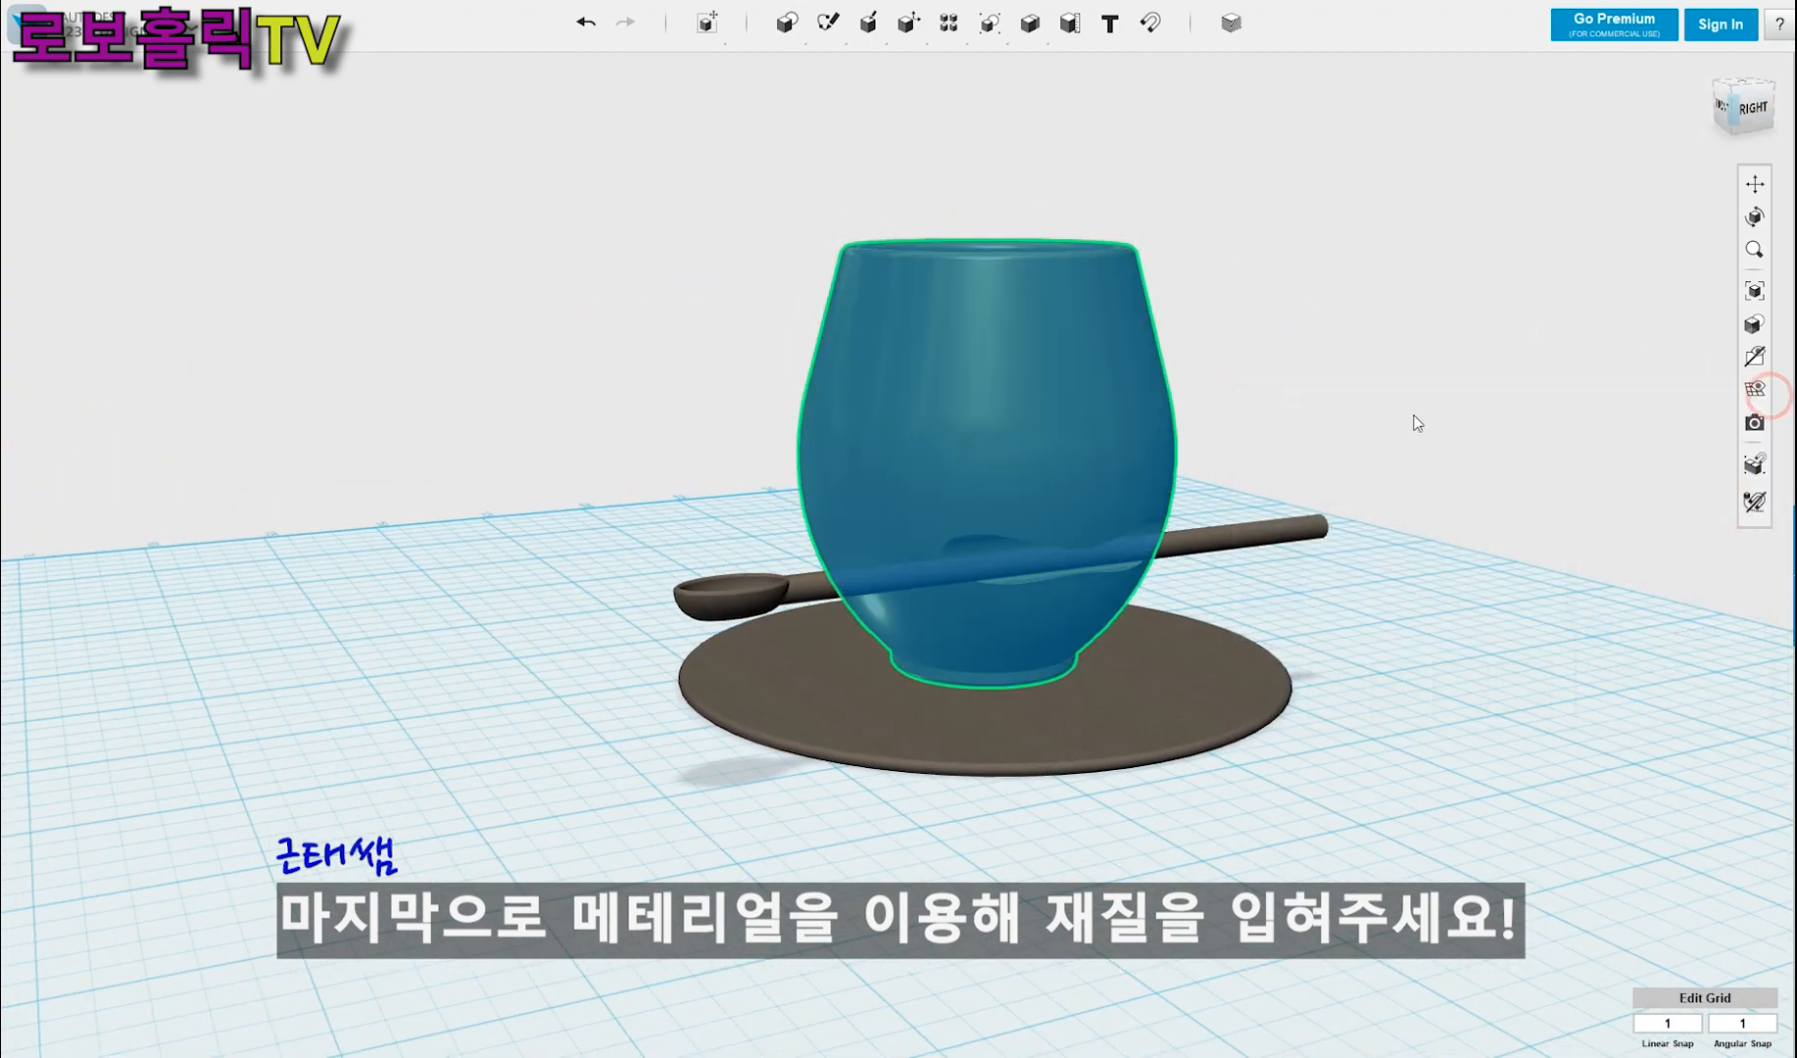
- Move the spoon -6 mm along its length, toward the handle end, so that it sits centered in the cup's notch
{"action": "left_click", "coordinate": [1370, 423]}
{"action": "scroll", "coordinate": [1246, 419], "scroll_direction": "down", "scroll_amount": 2}
{"action": "right_click_drag", "start_coordinate": [1410, 418], "coordinate": [1281, 463]}
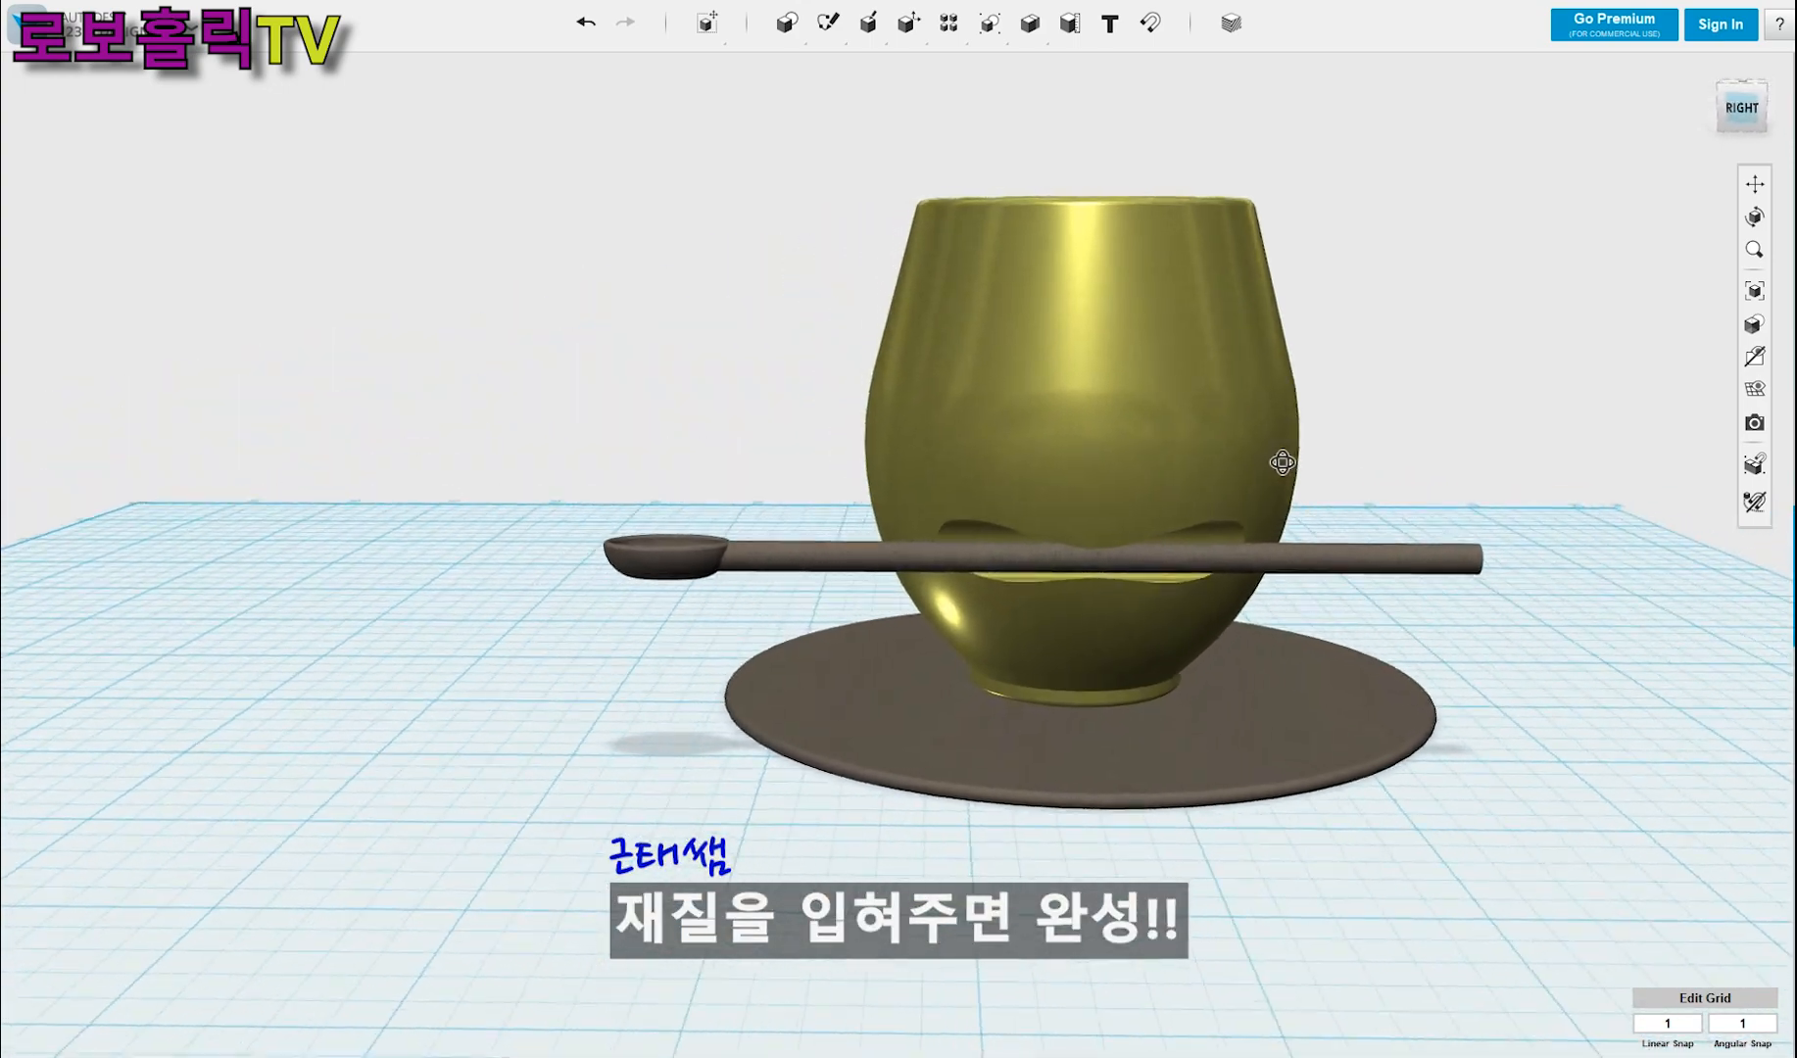
{"action": "left_click", "coordinate": [1315, 545]}
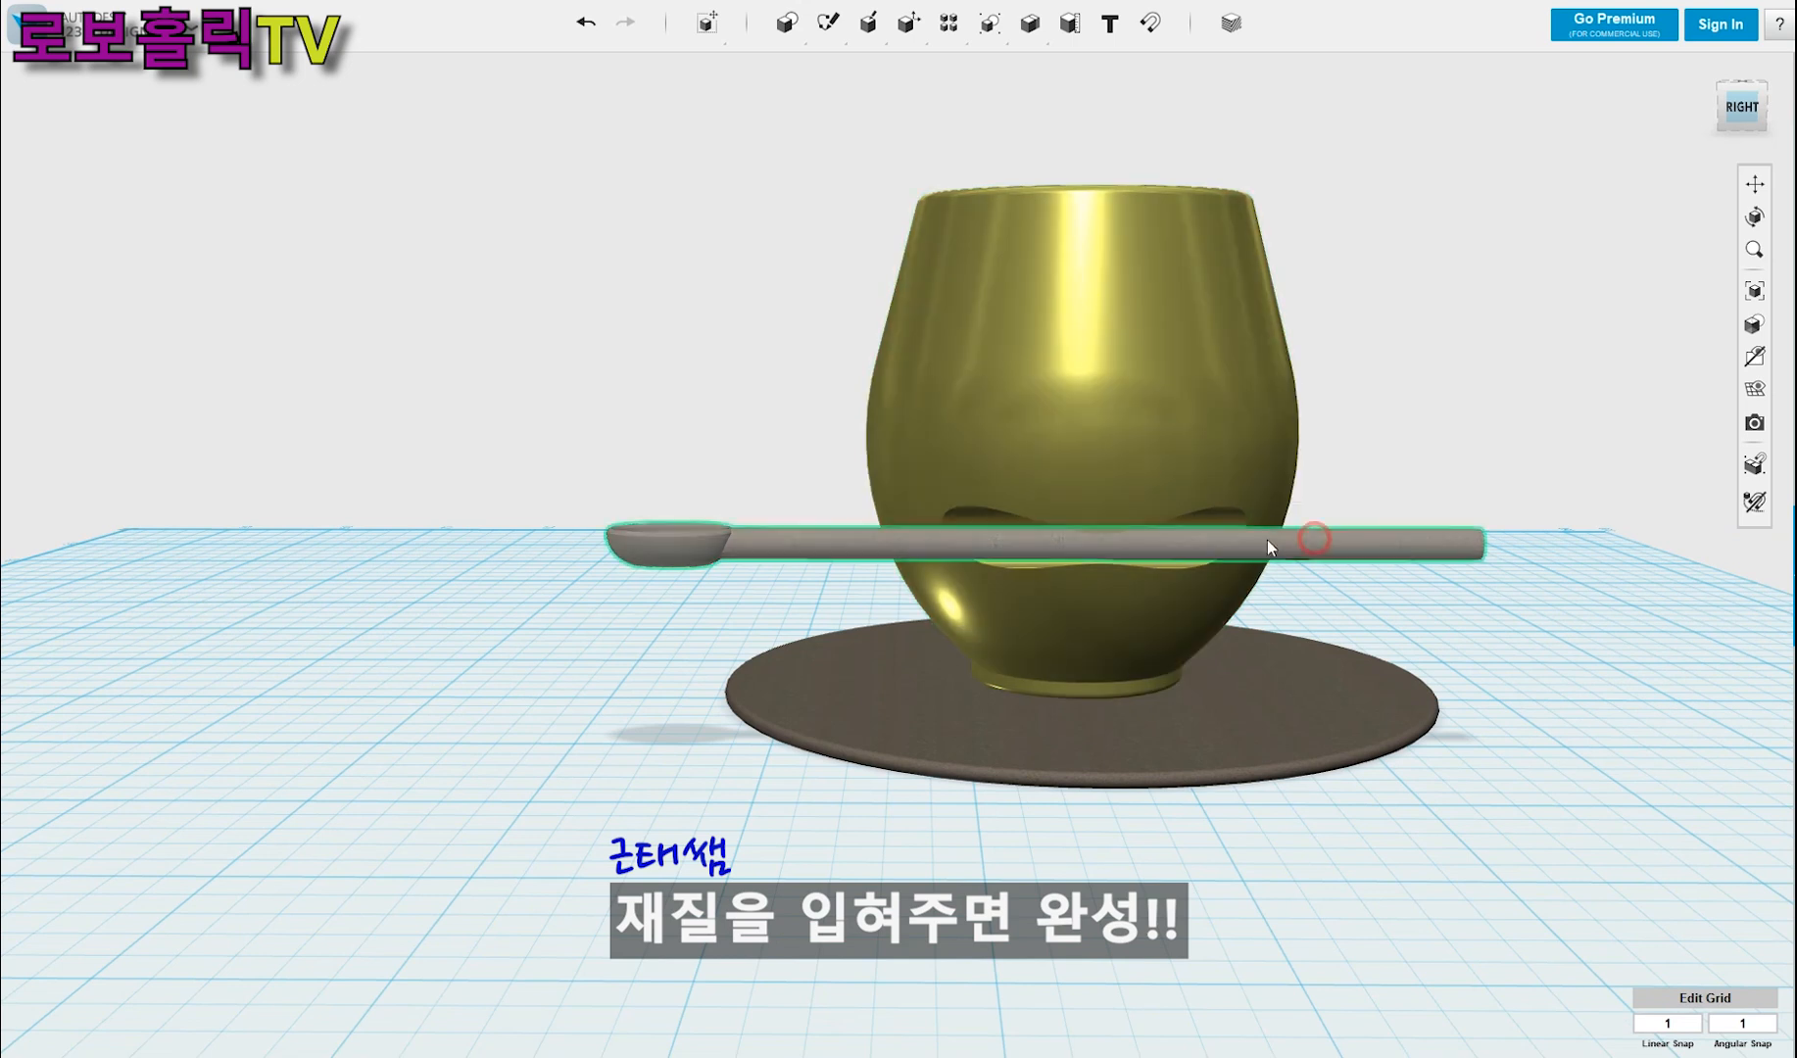
{"action": "key", "text": "ctrl+t"}
{"action": "left_click_drag", "start_coordinate": [975, 549], "coordinate": [1024, 547]}
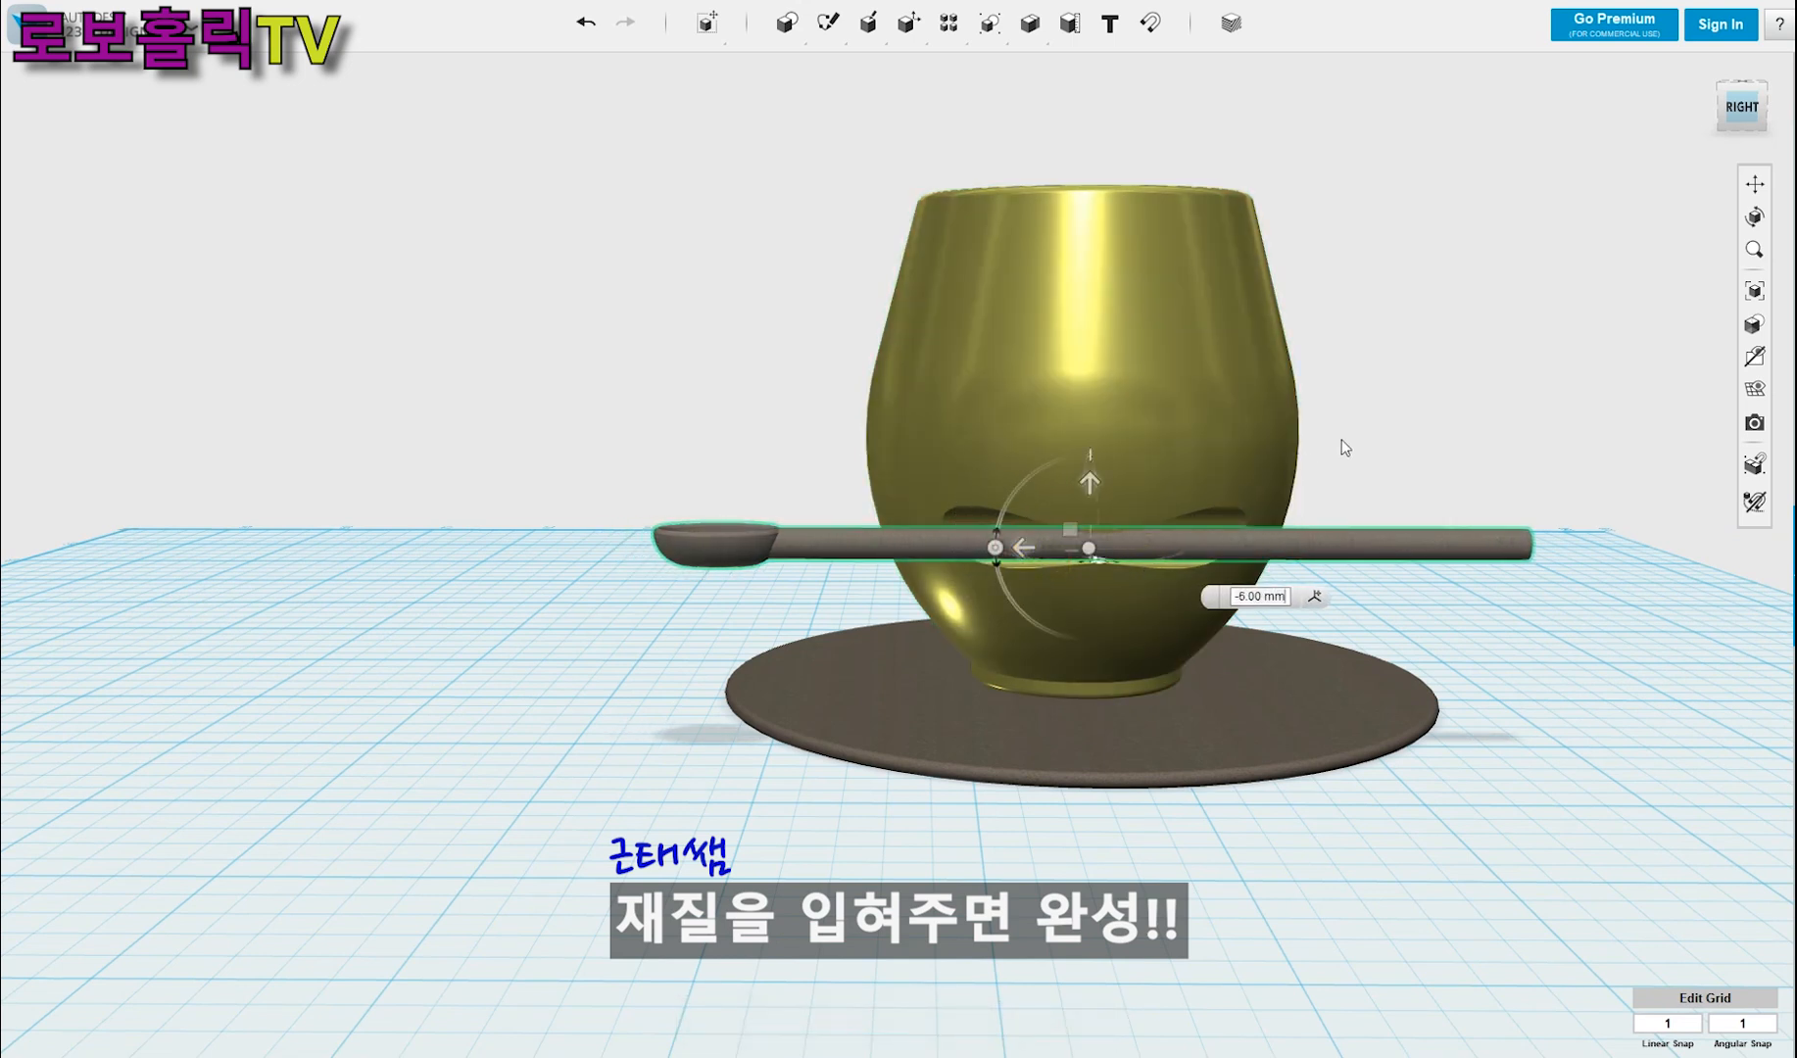
{"action": "key", "text": "Escape"}
- Hide the grid and view the finished cup, spoon and saucer from the spoon side, slightly above
{"action": "right_click_drag", "start_coordinate": [1464, 389], "coordinate": [1552, 309]}
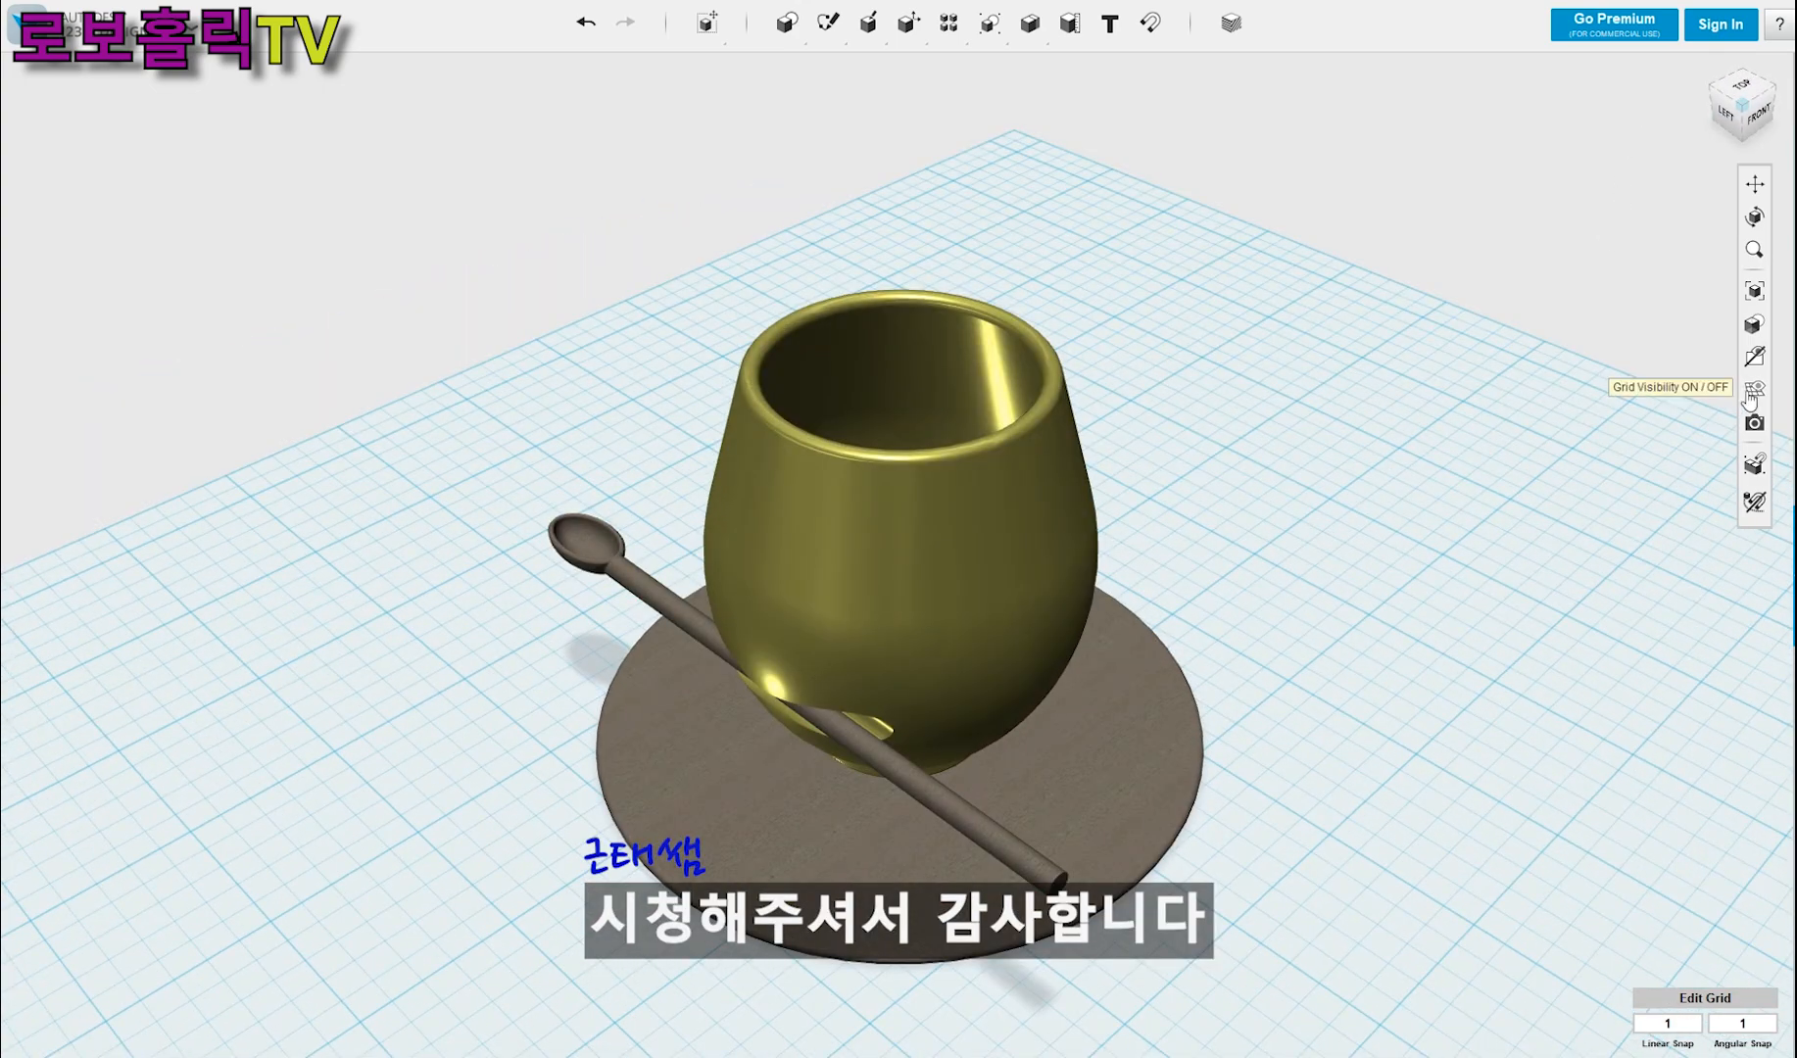
{"action": "right_click_drag", "start_coordinate": [1537, 441], "coordinate": [1380, 420]}
{"action": "mouse_move", "coordinate": [1752, 387]}
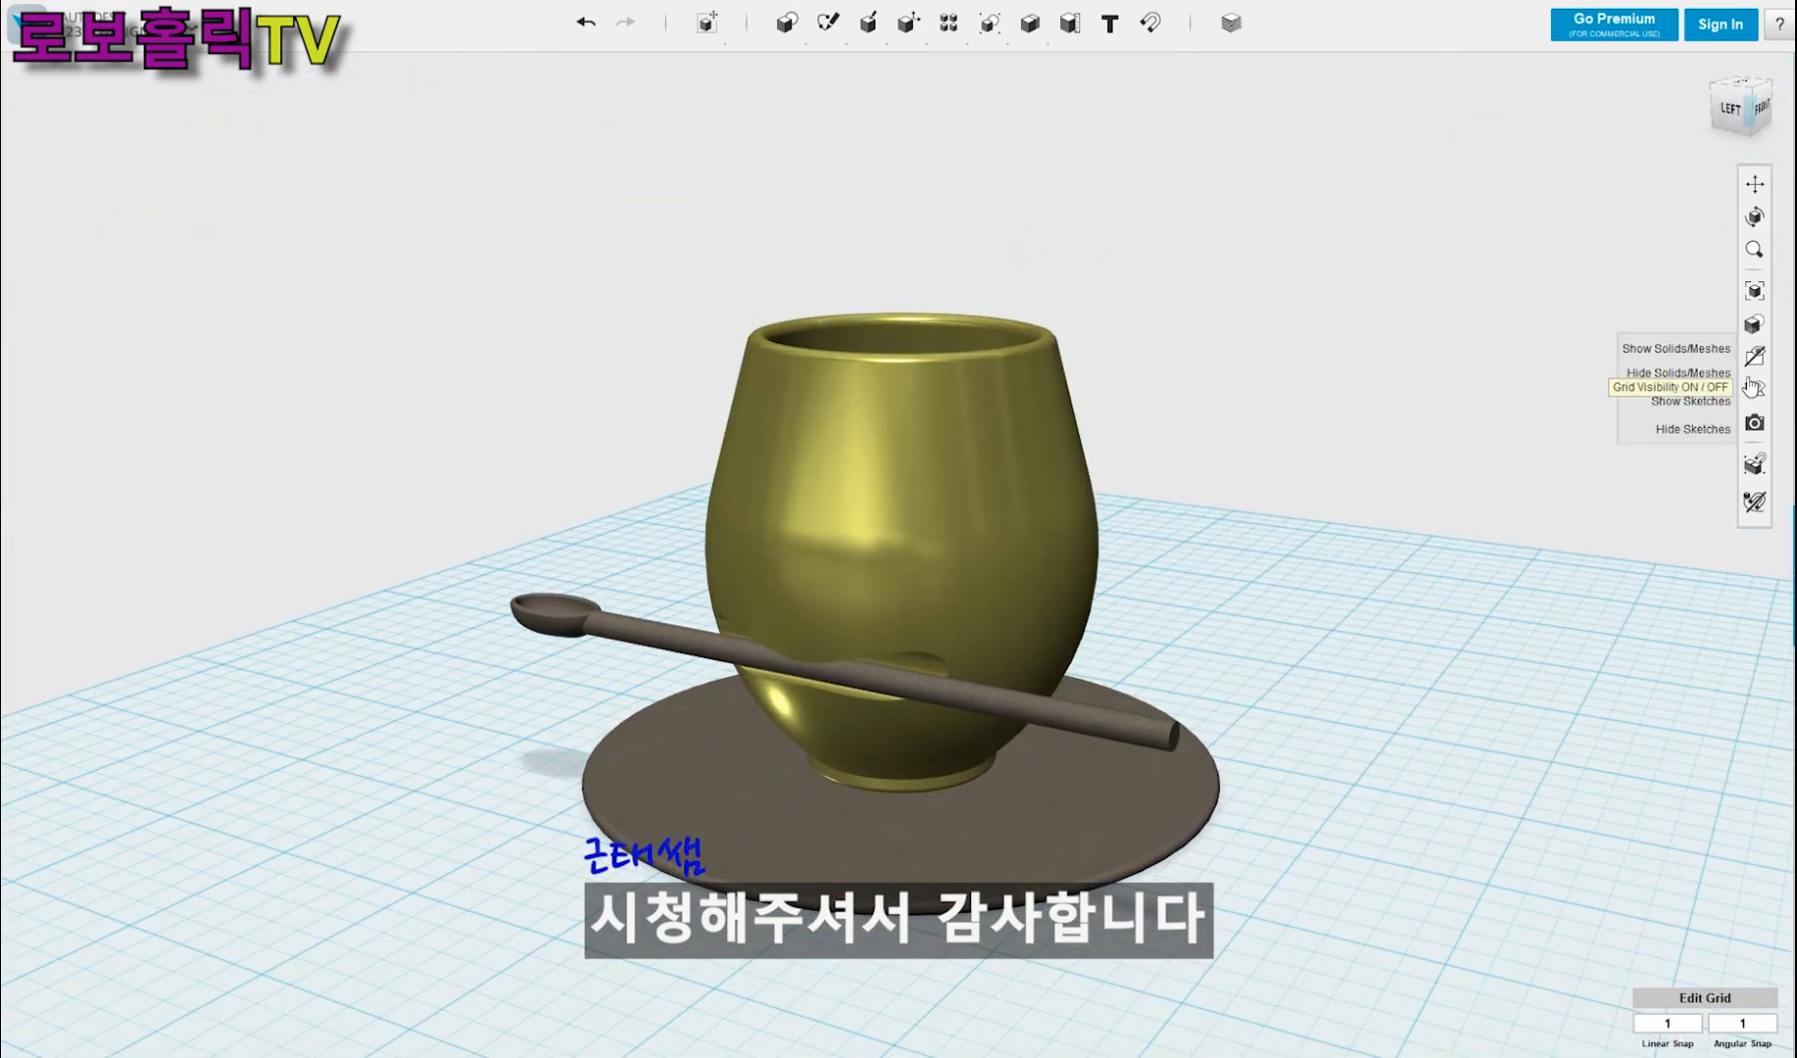
{"action": "left_click", "coordinate": [1754, 389]}
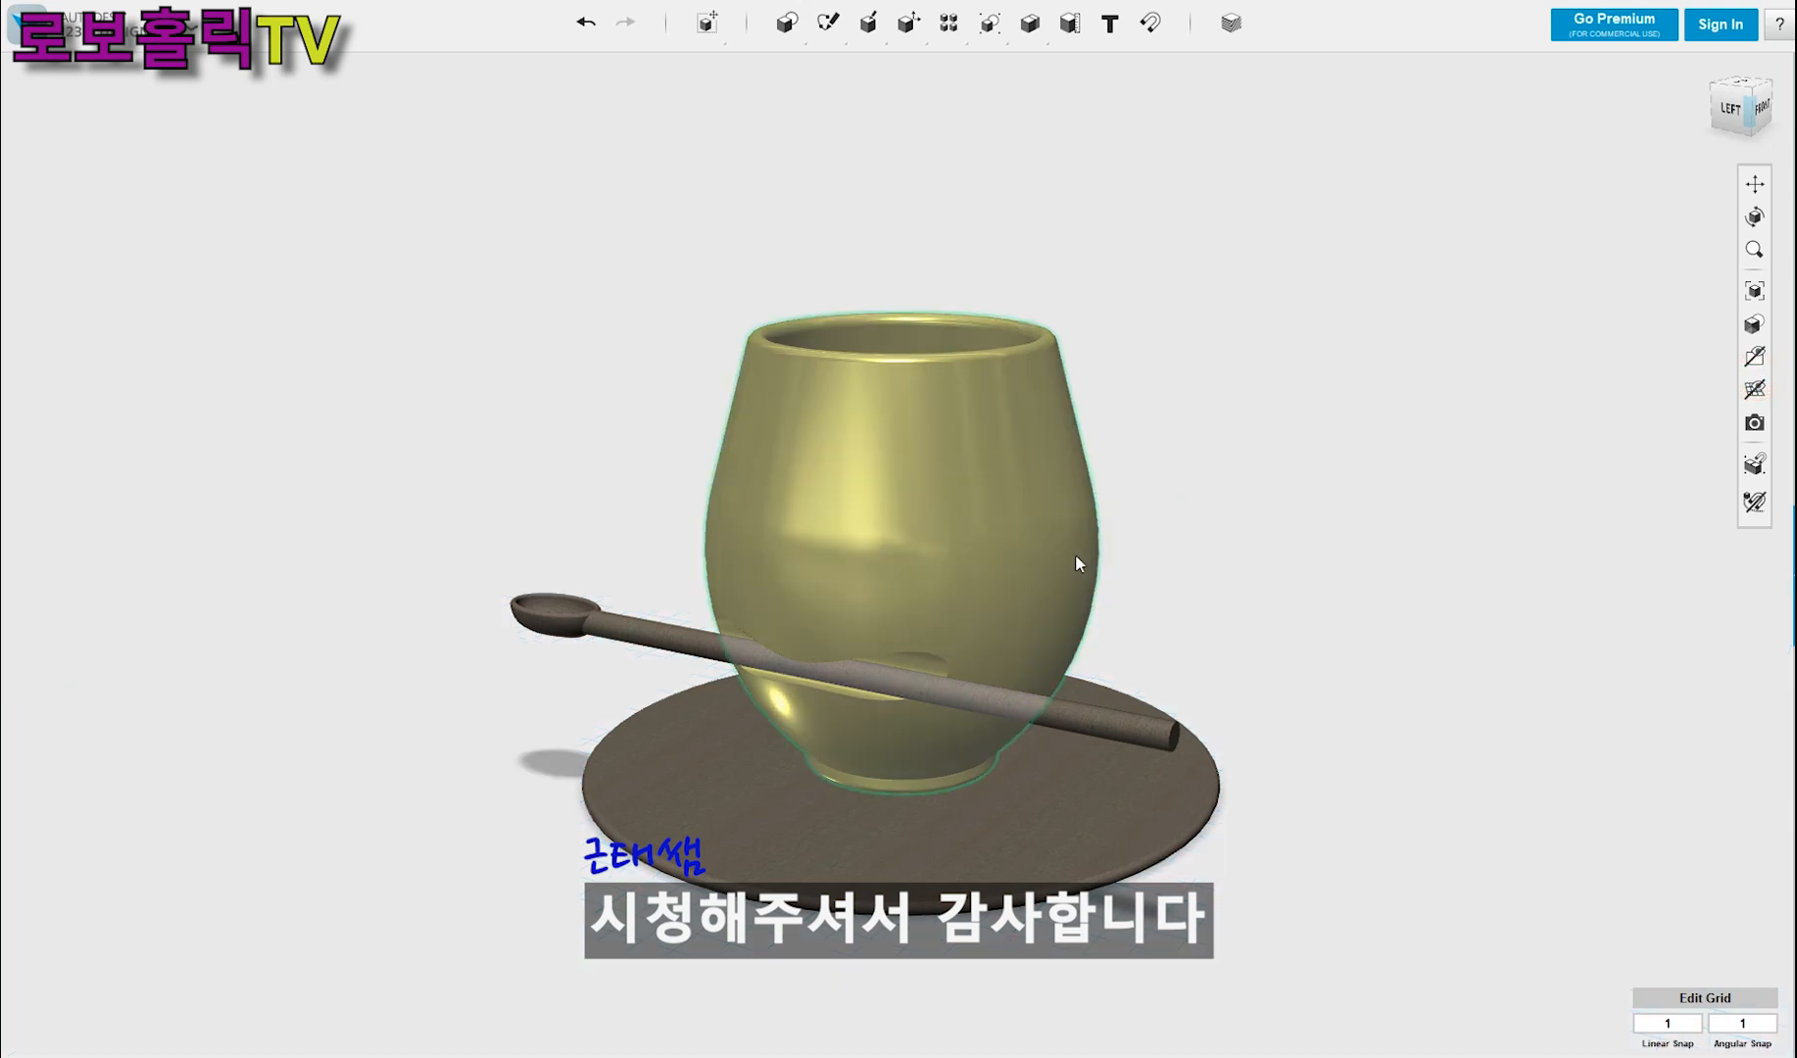
{"action": "mouse_move", "coordinate": [1341, 471]}
{"action": "right_mouse_down"}
{"action": "mouse_move", "coordinate": [1356, 441]}
{"action": "mouse_move", "coordinate": [1323, 469]}
{"action": "right_mouse_up"}
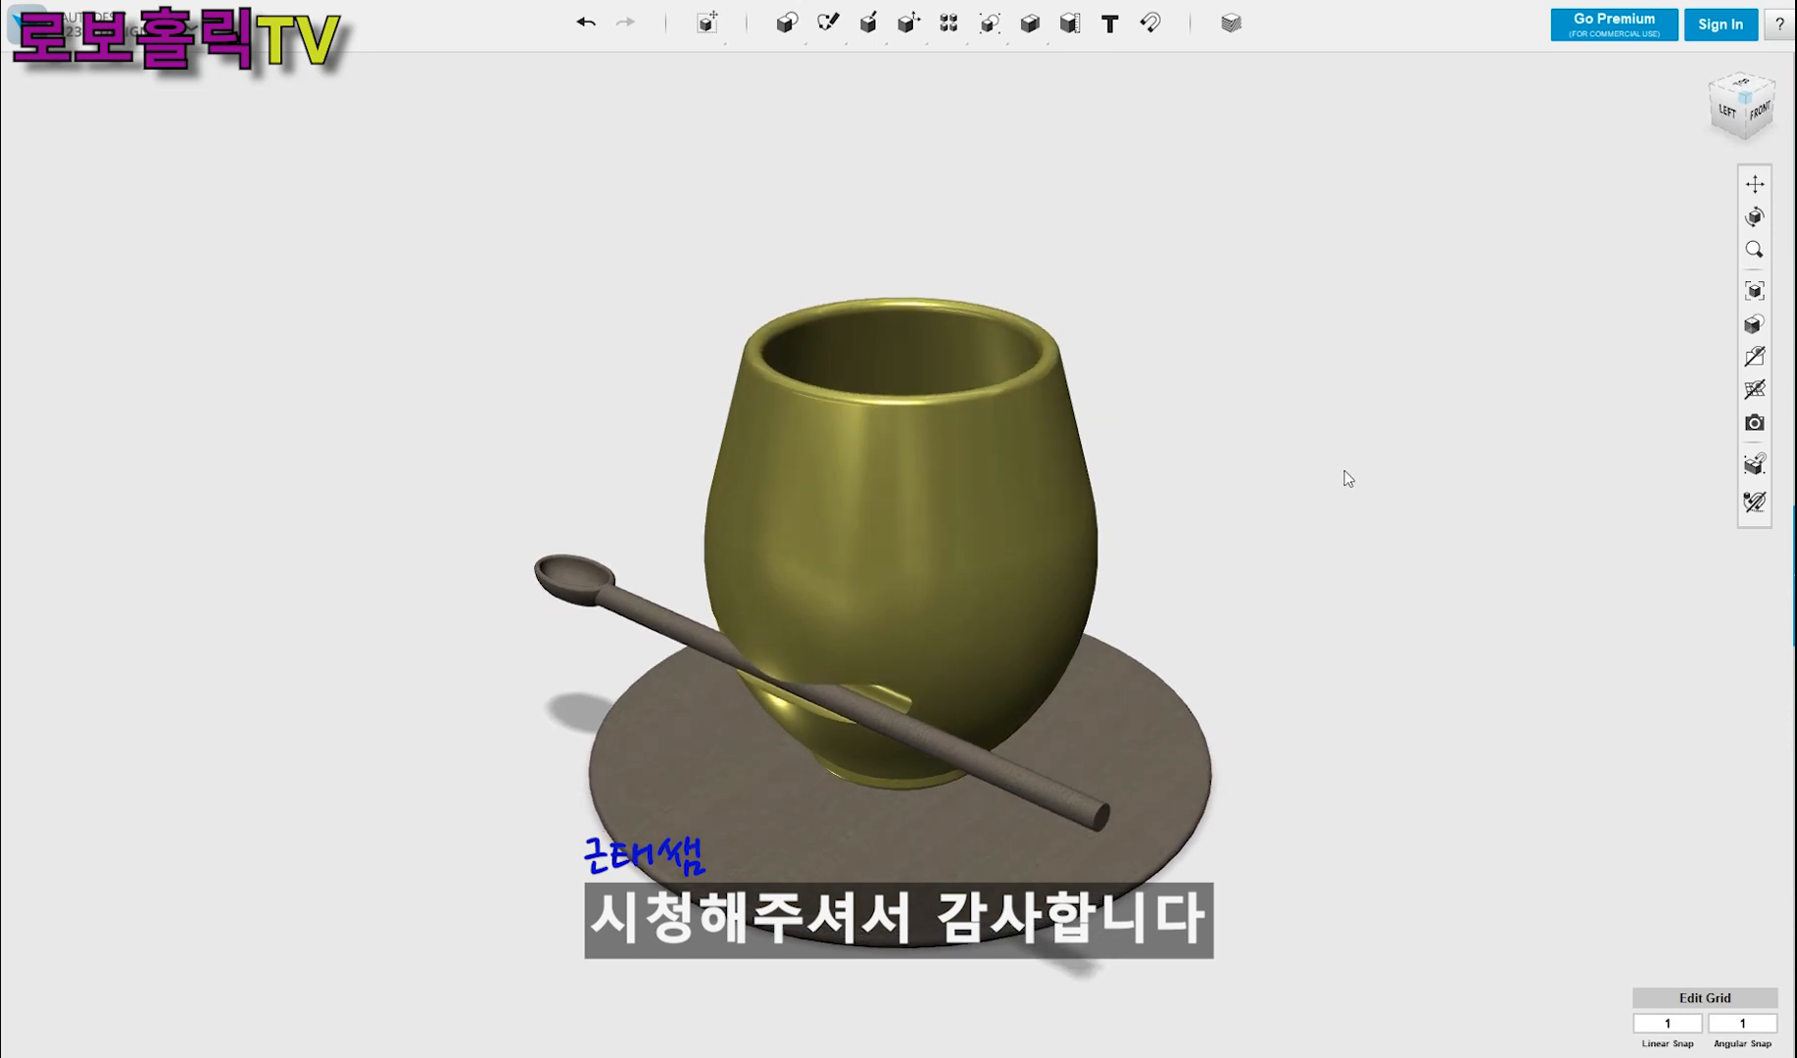